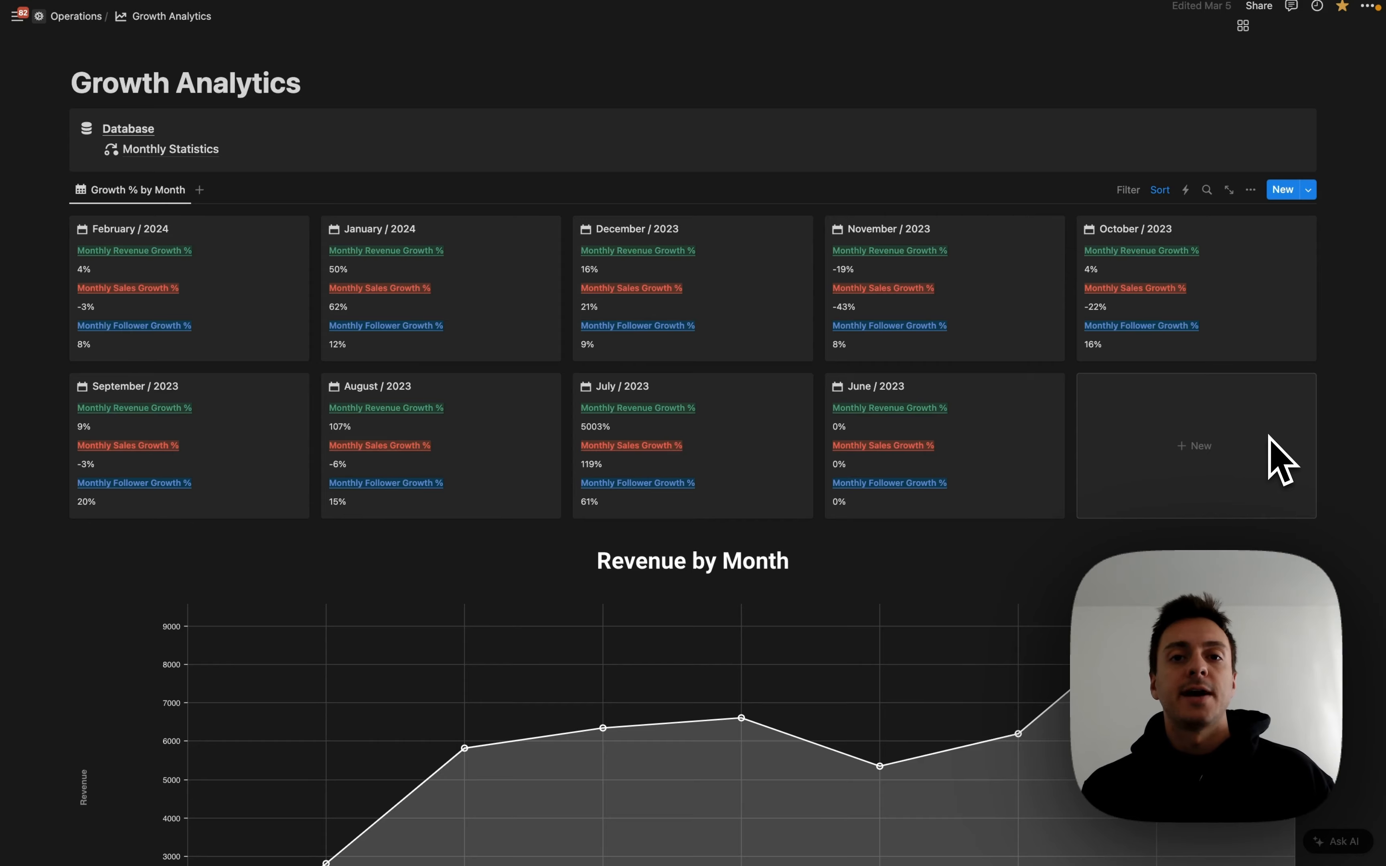
# Examine the finished Growth Analytics page, from the monthly growth percentage cards to the revenue, cumulative sales and followers charts.
pyautogui.scroll(2, 1318, 469)
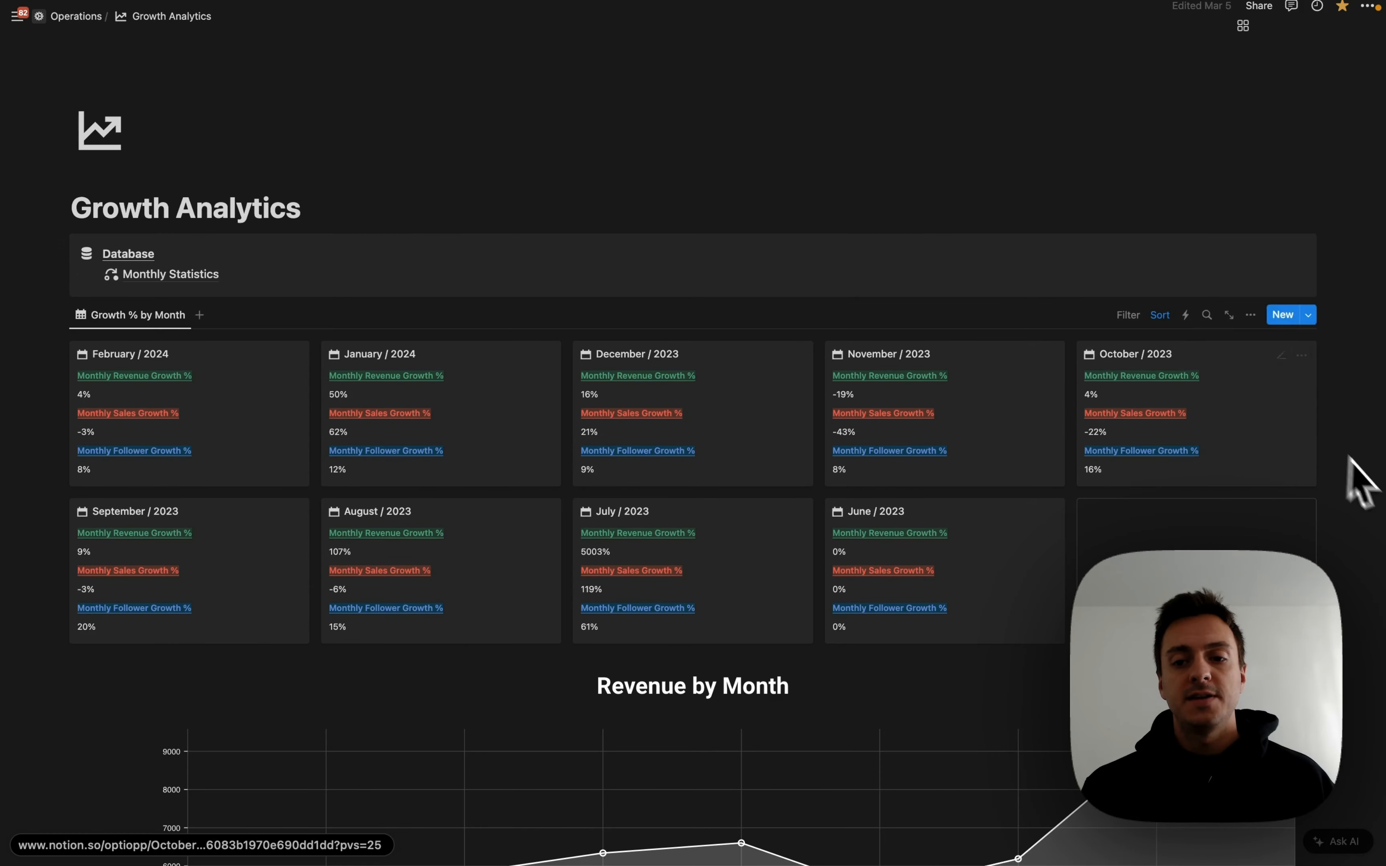
pyautogui.scroll(-8, 1361, 479)
pyautogui.scroll(8, 1369, 518)
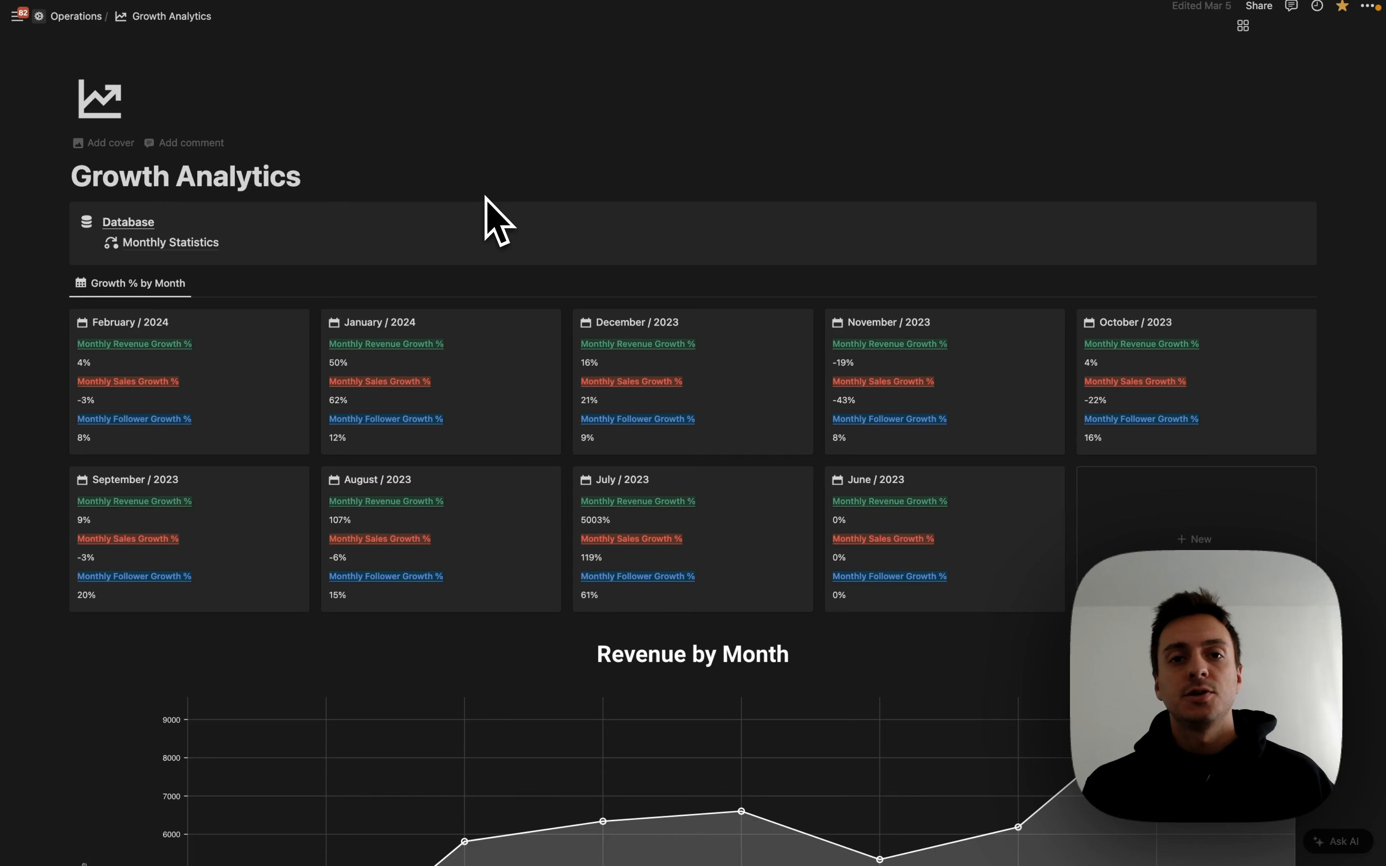
pyautogui.scroll(1, 498, 220)
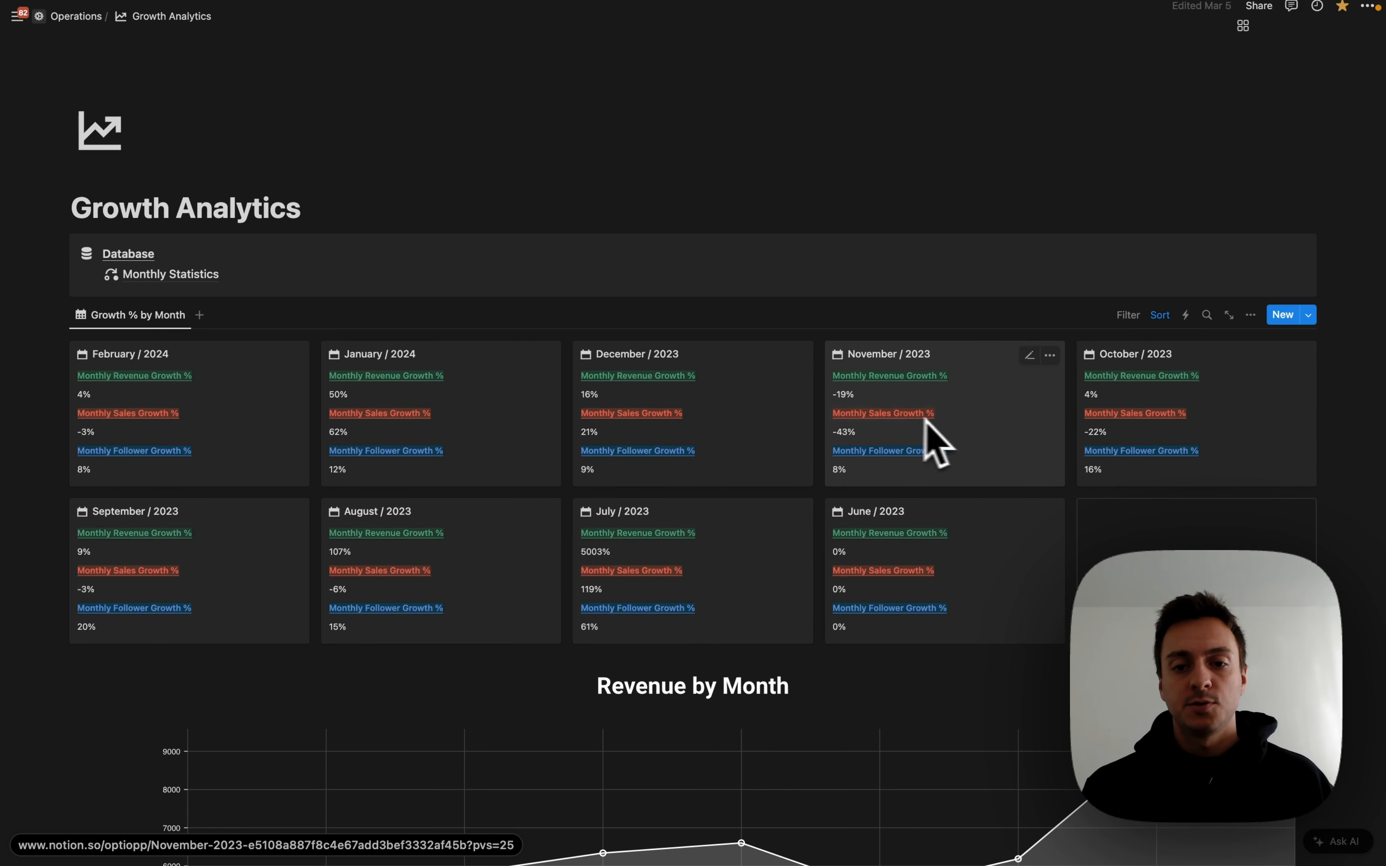
pyautogui.scroll(-5, 853, 493)
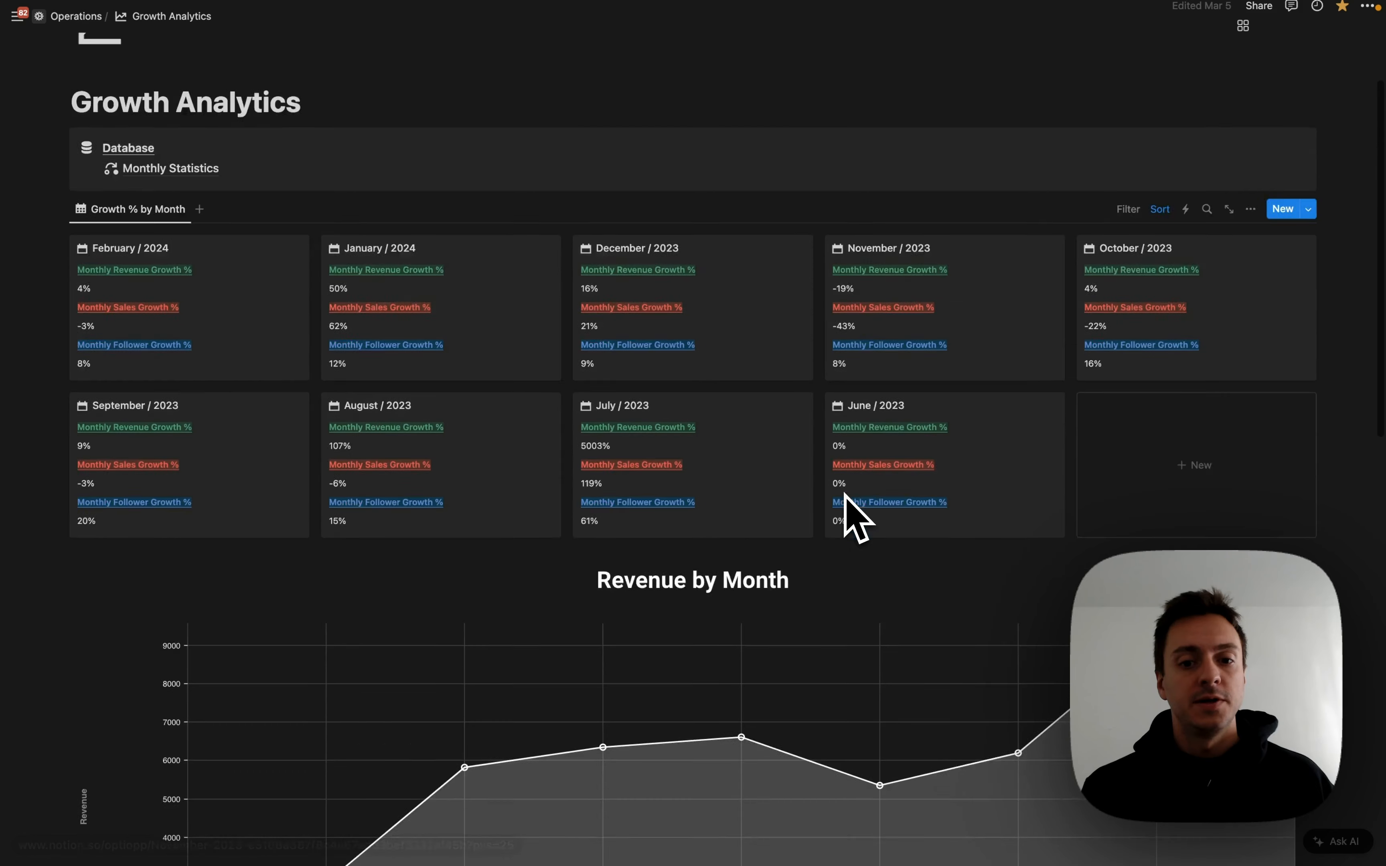
pyautogui.scroll(-5, 1369, 359)
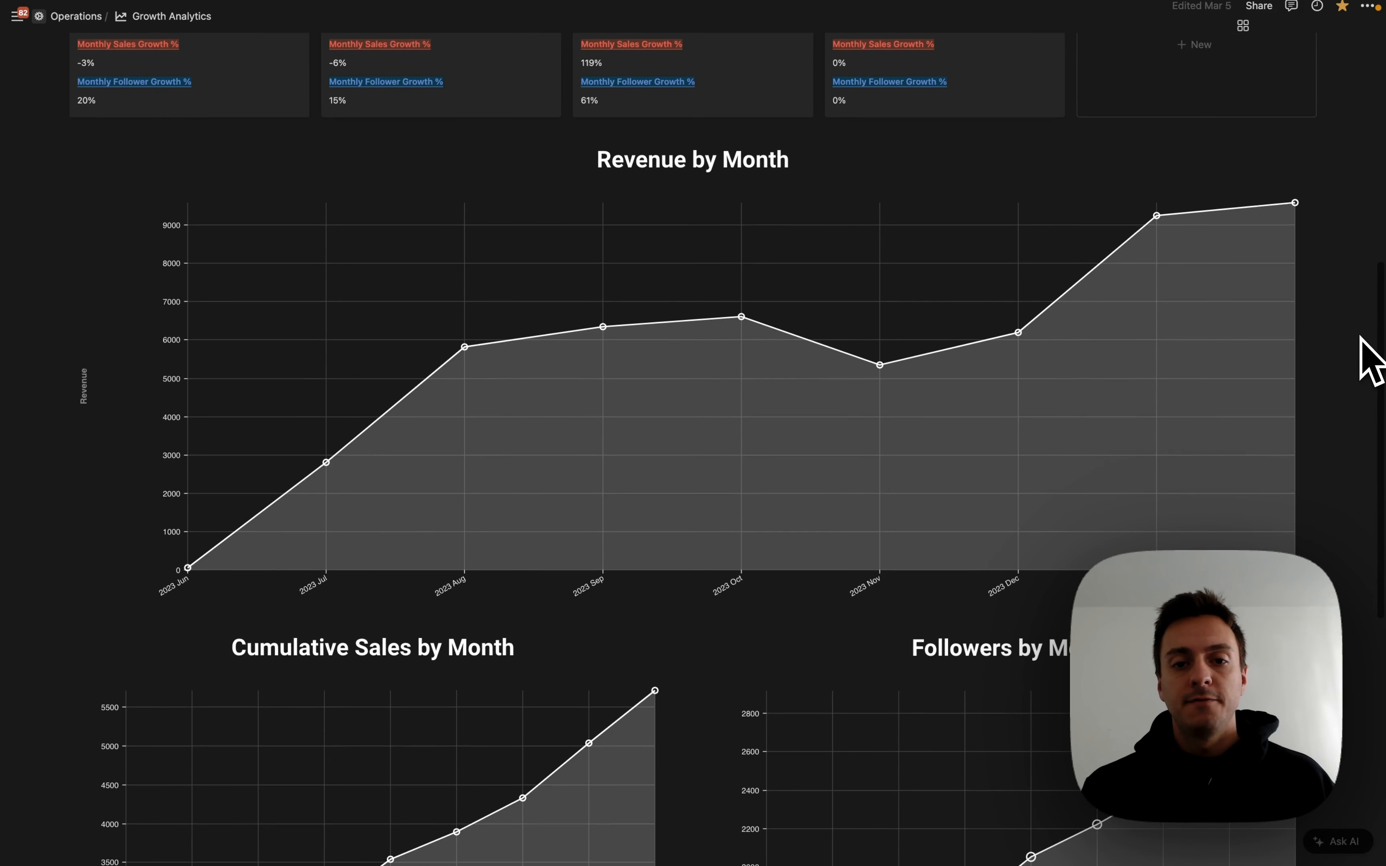
pyautogui.scroll(-1, 1370, 358)
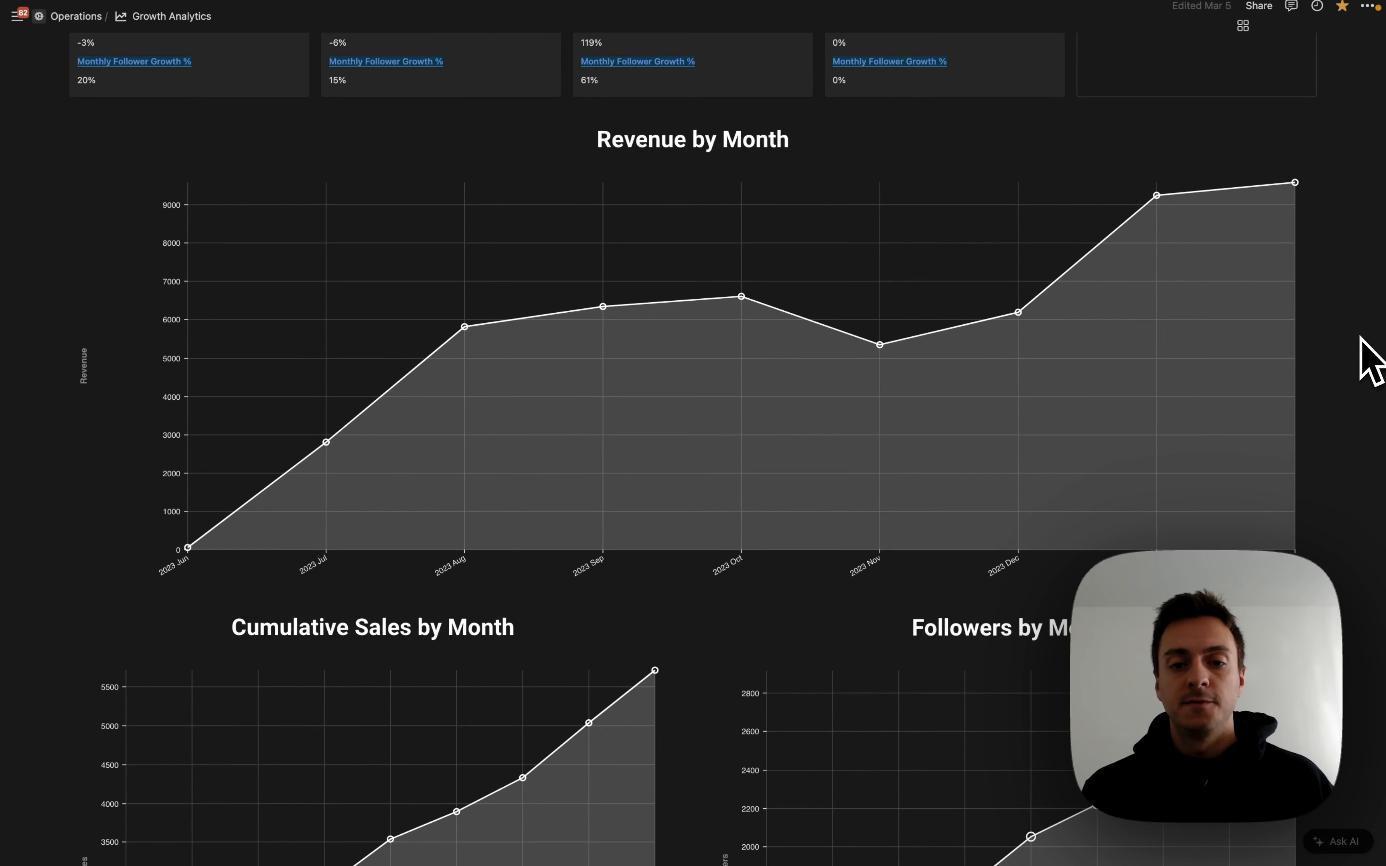
pyautogui.scroll(-1, 1370, 358)
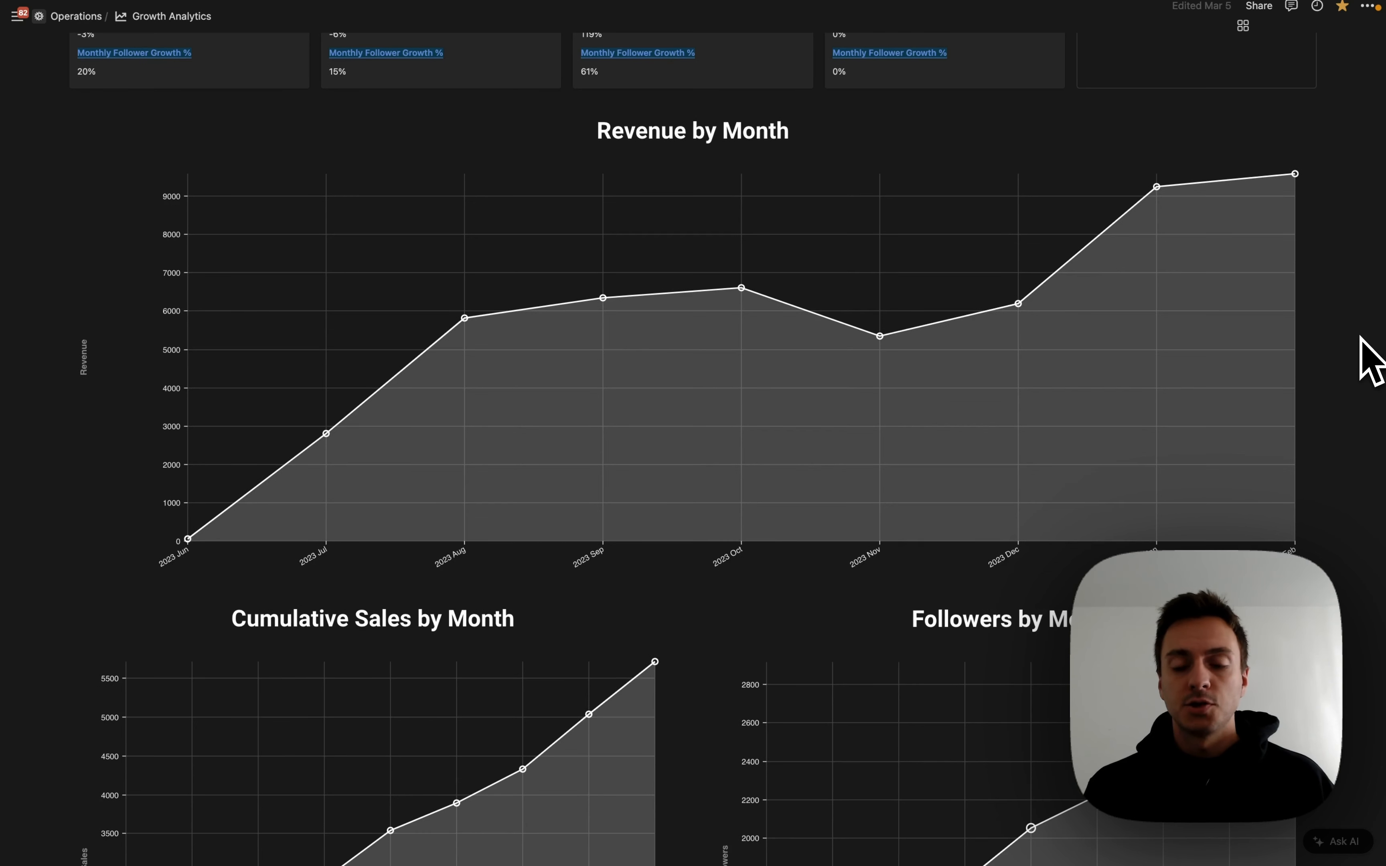
pyautogui.scroll(-3, 1361, 339)
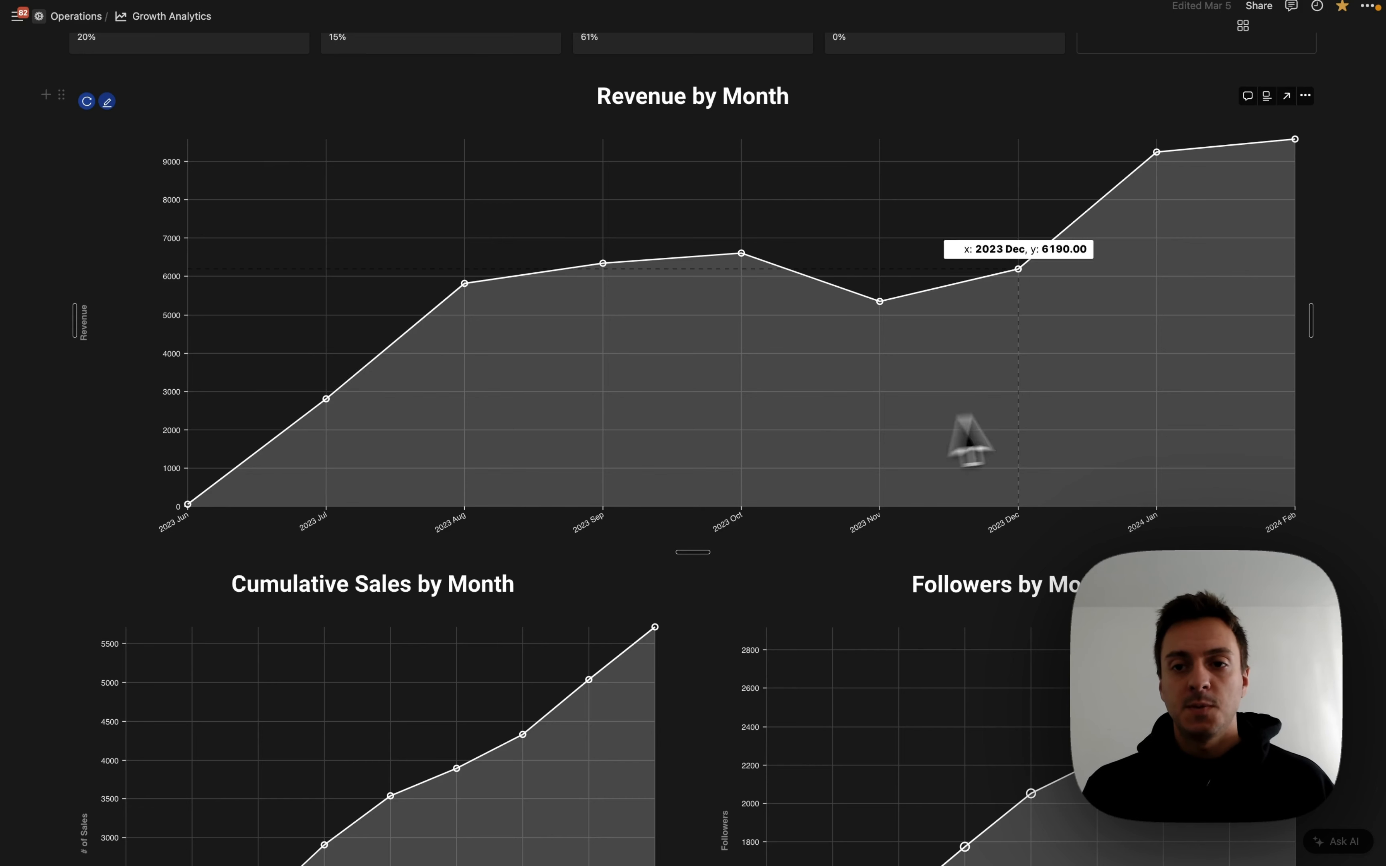
pyautogui.scroll(-5, 985, 453)
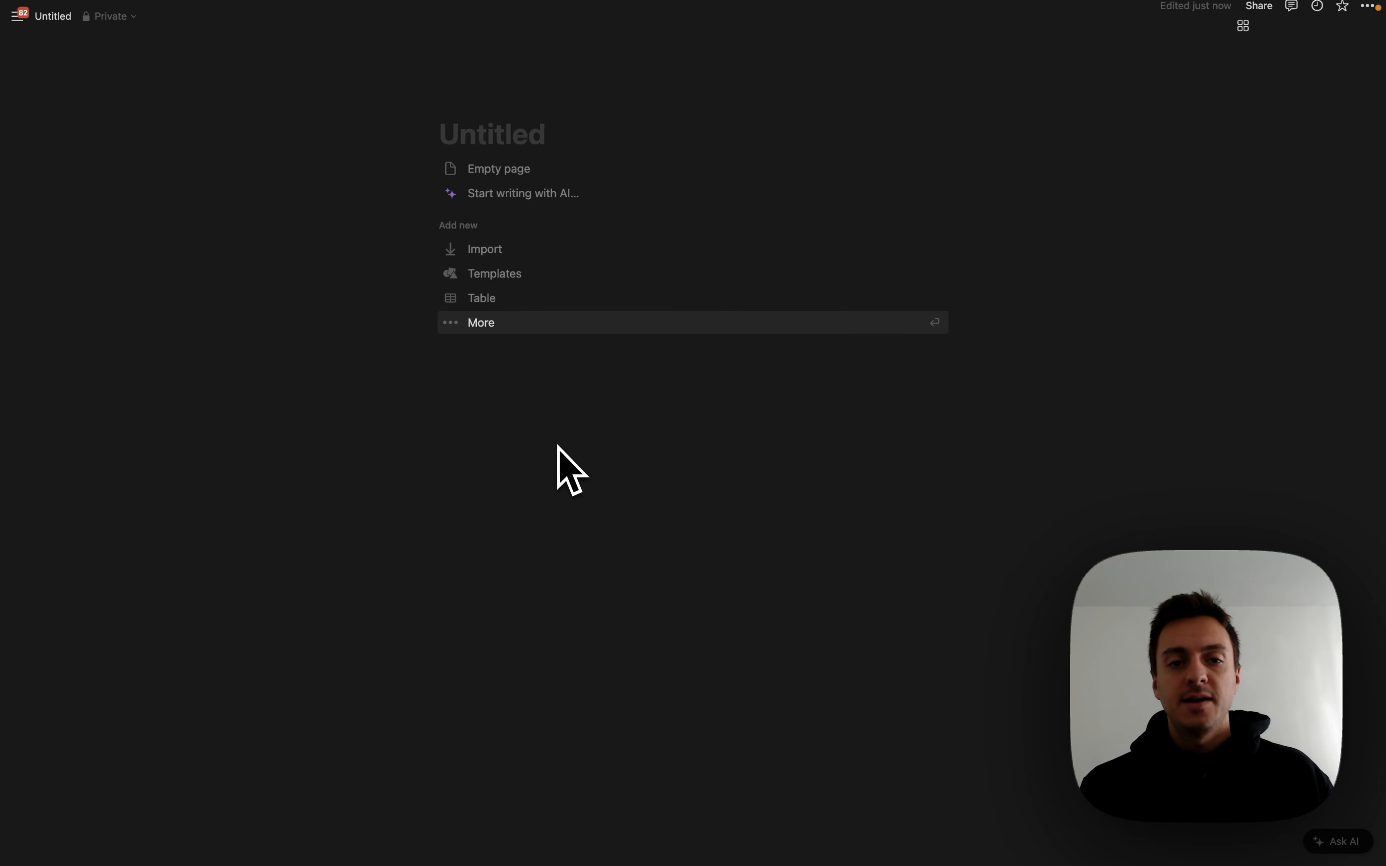
# Title the new page "Growth Analytics" and give it the combined bar-and-line chart icon.
pyautogui.write('Growth ')
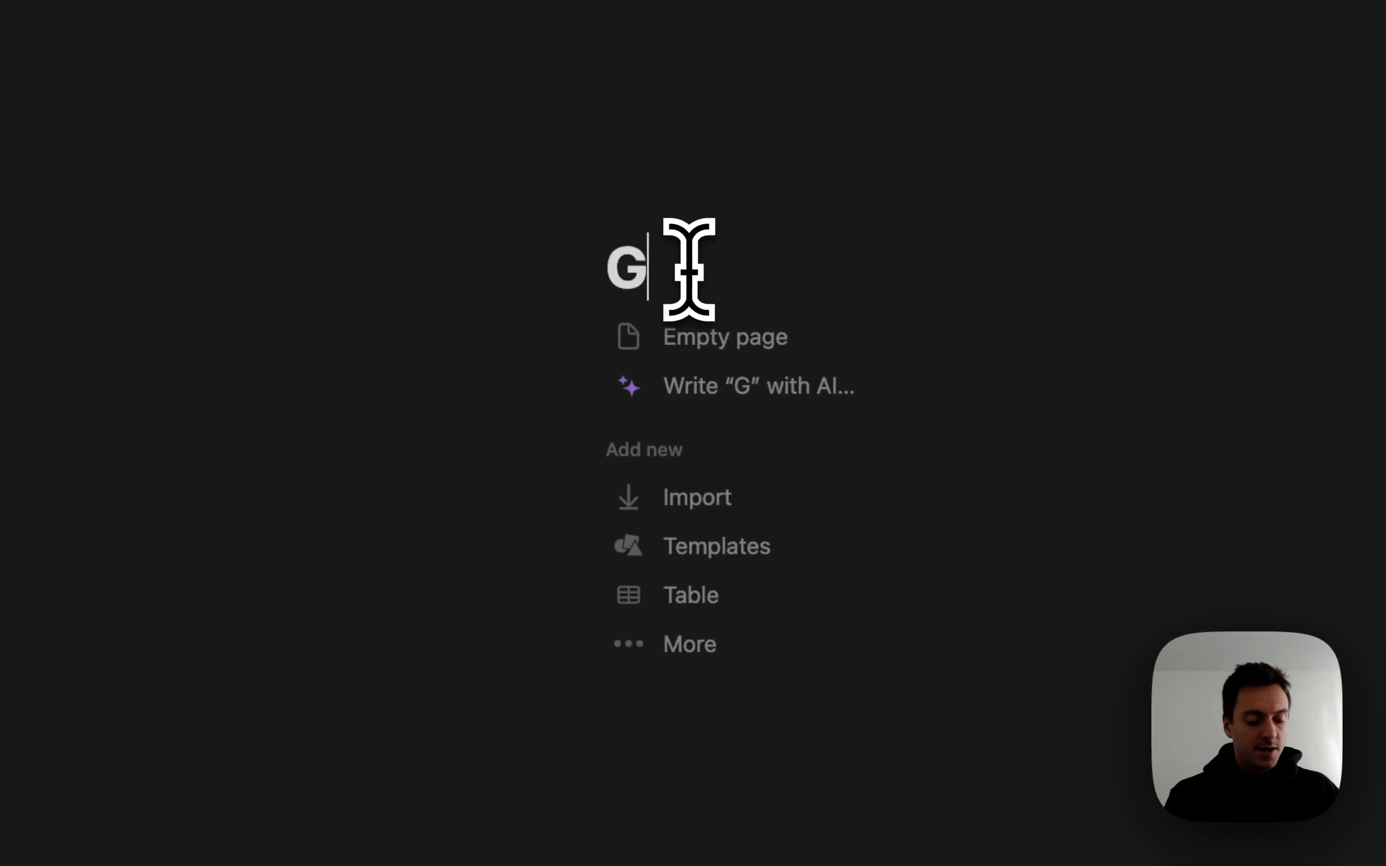
pyautogui.write('Analytics')
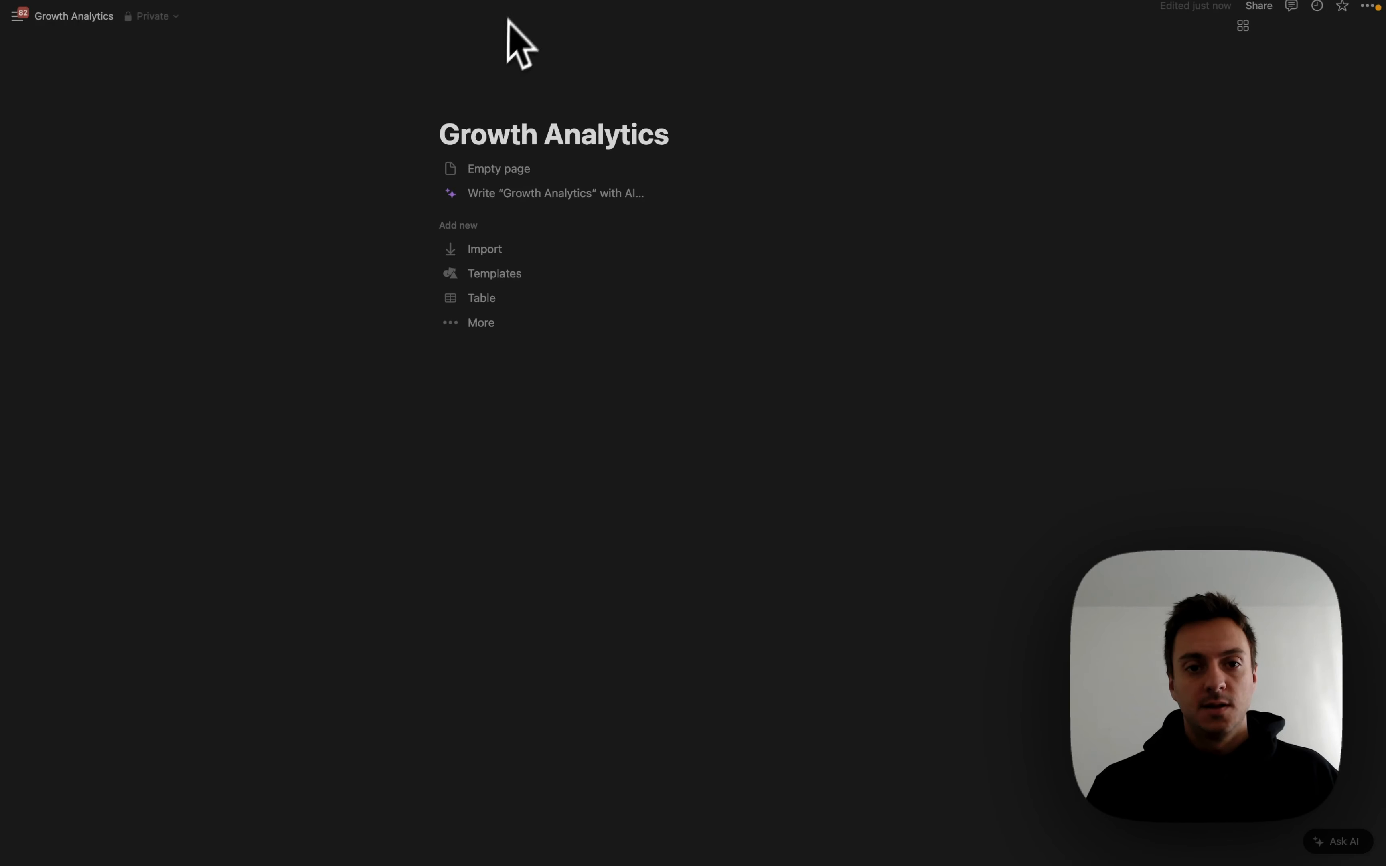
pyautogui.click(635, 206)
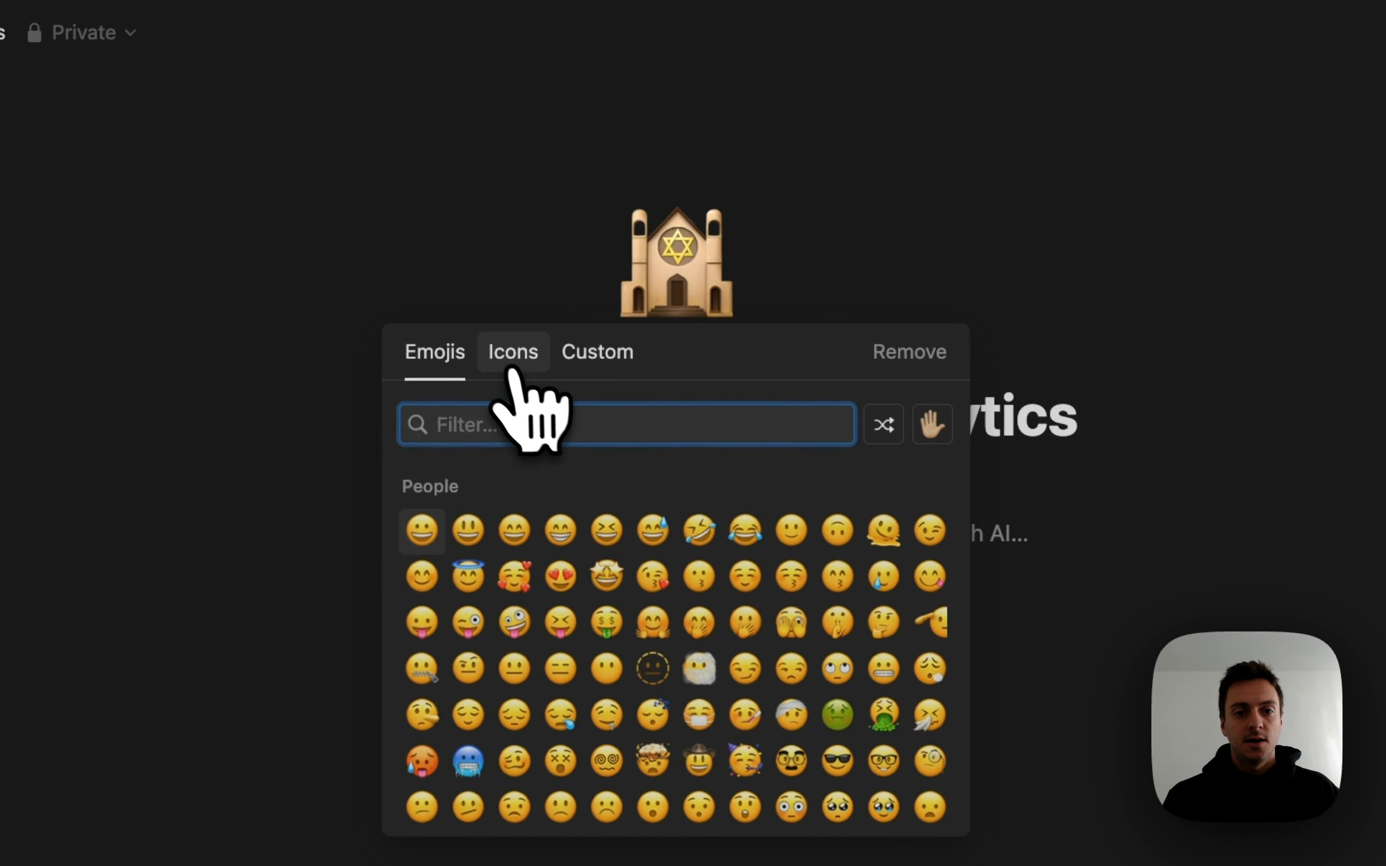
pyautogui.click(463, 327)
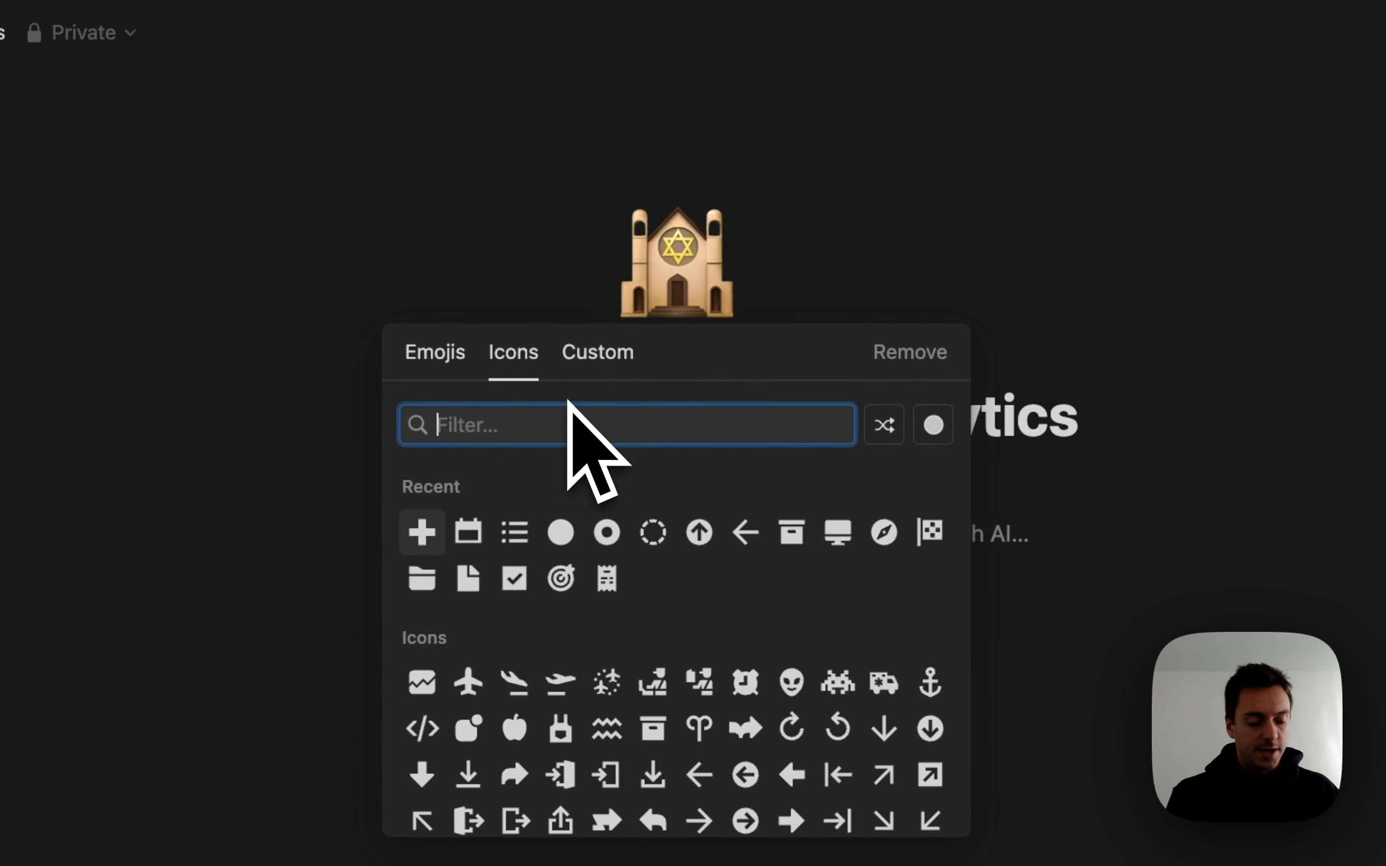
pyautogui.write('chart')
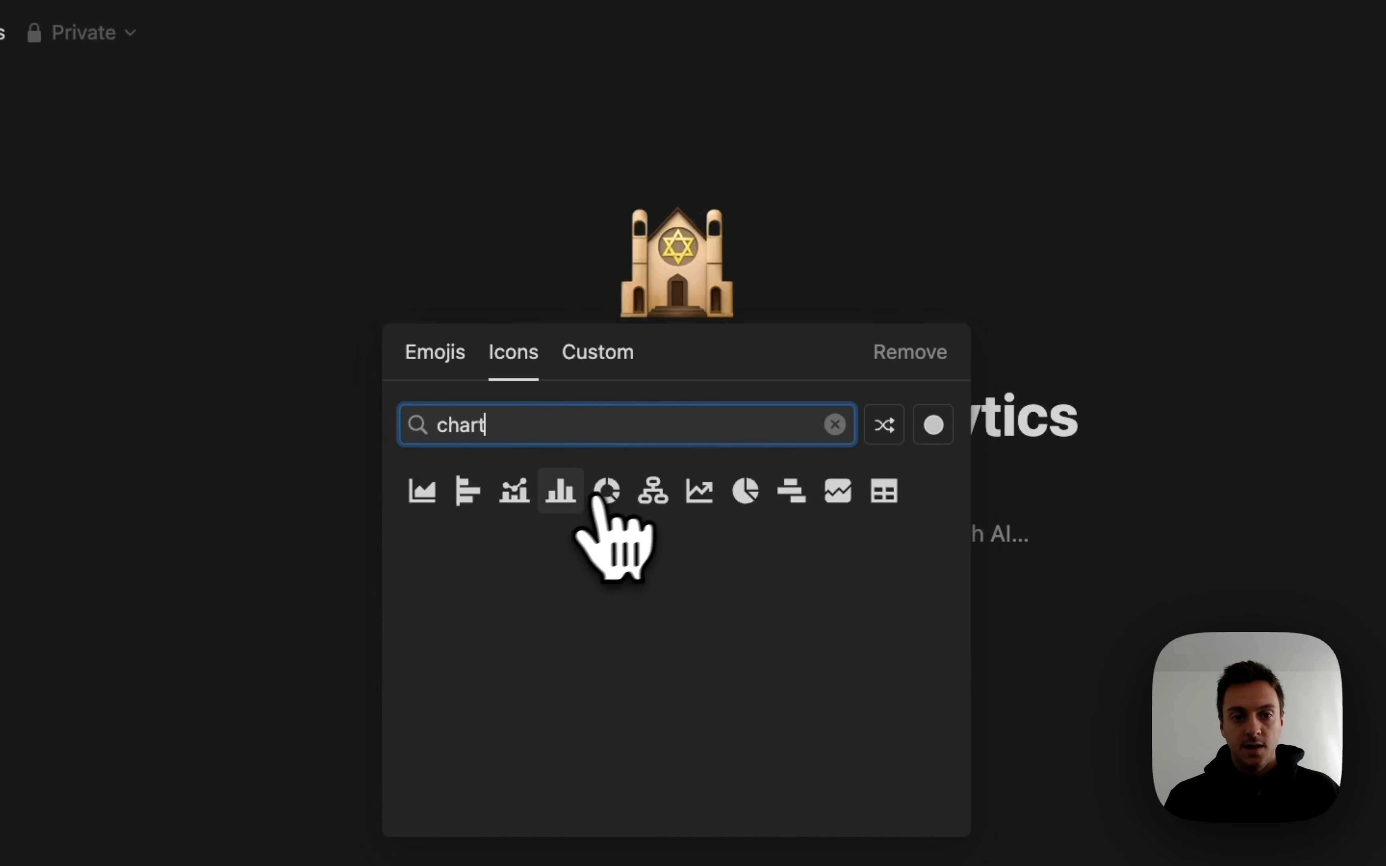
pyautogui.click(514, 494)
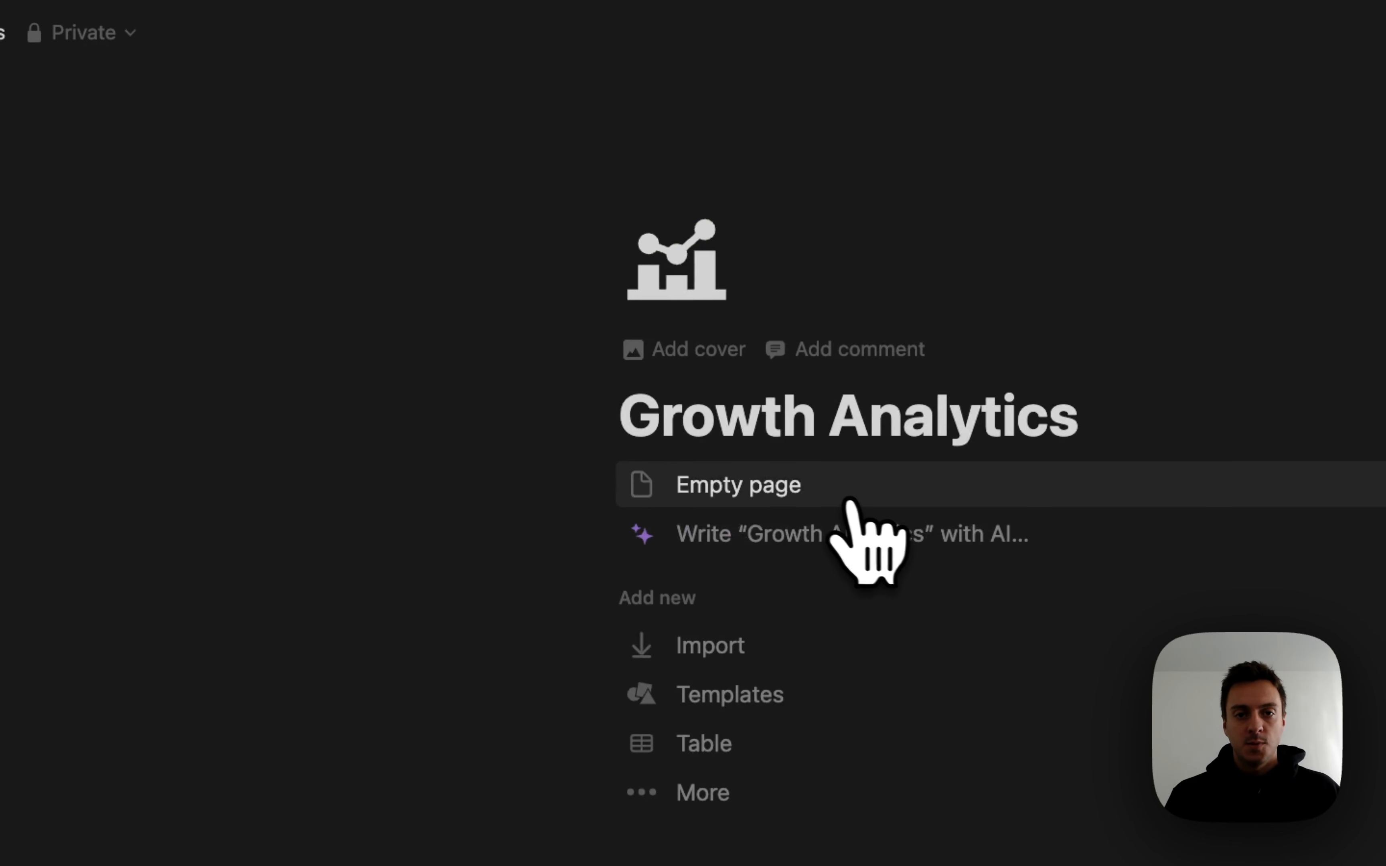
# Make Growth Analytics an empty page and set it to full width.
pyautogui.click(739, 489)
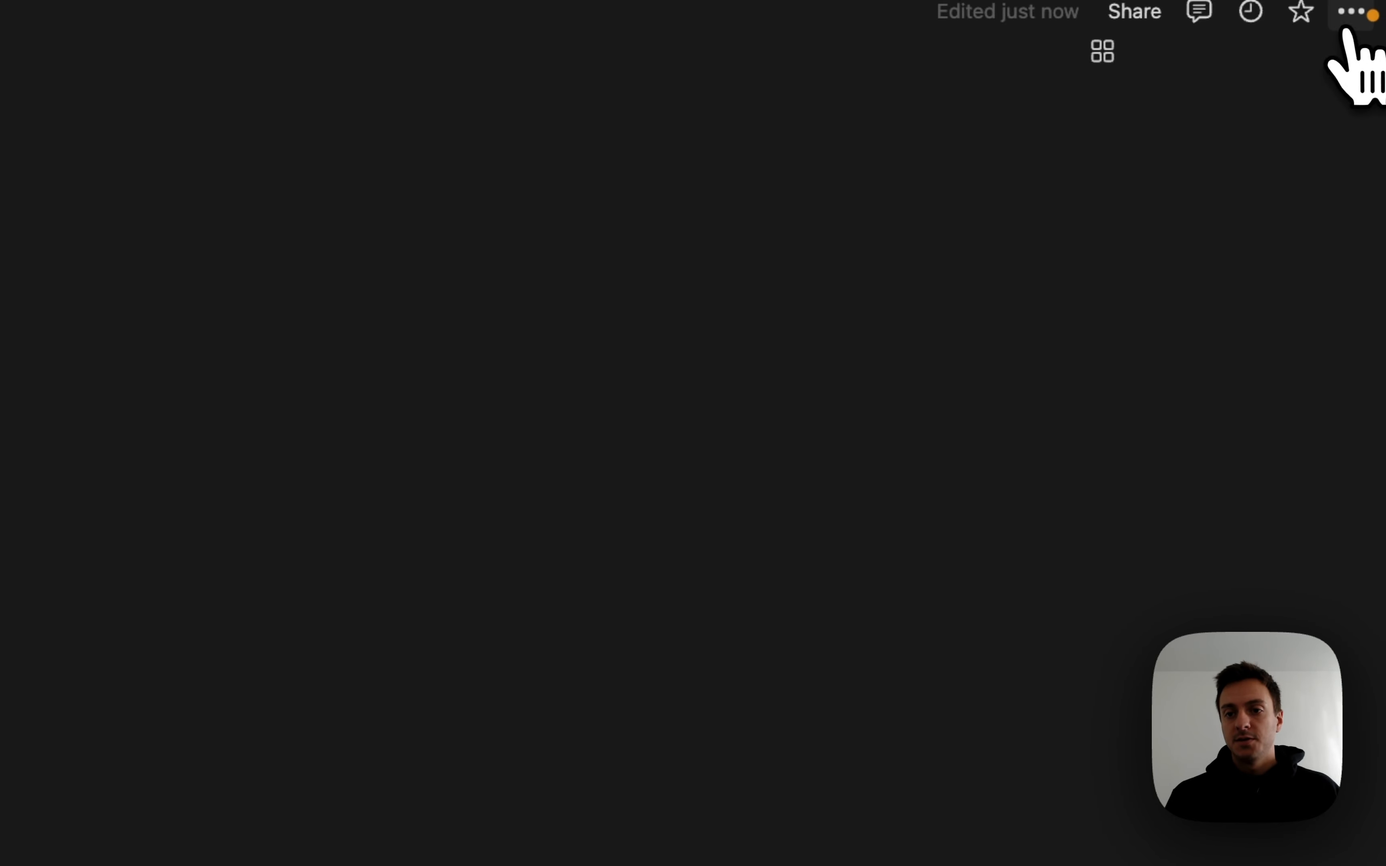
pyautogui.click(1349, 12)
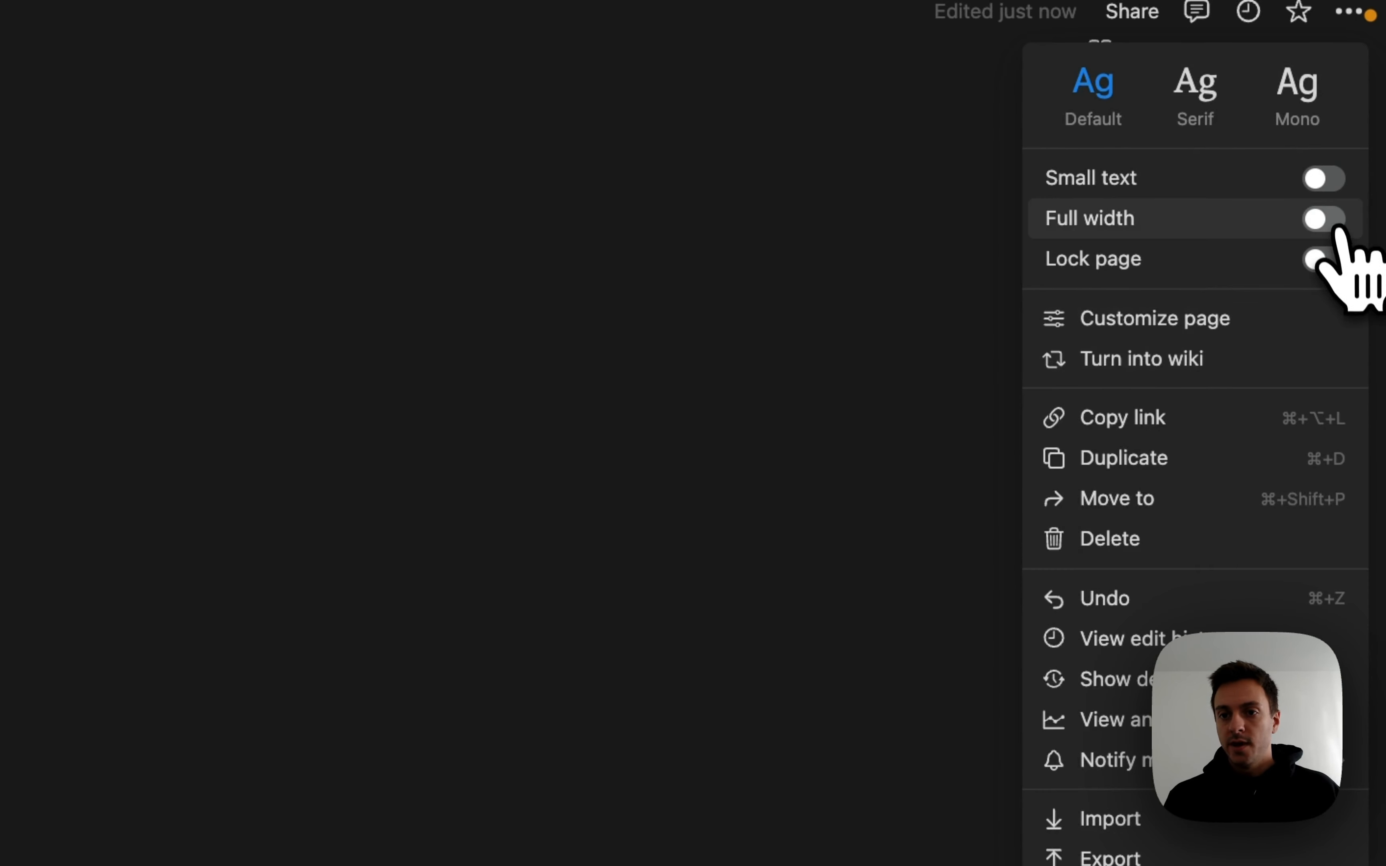
pyautogui.click(1324, 219)
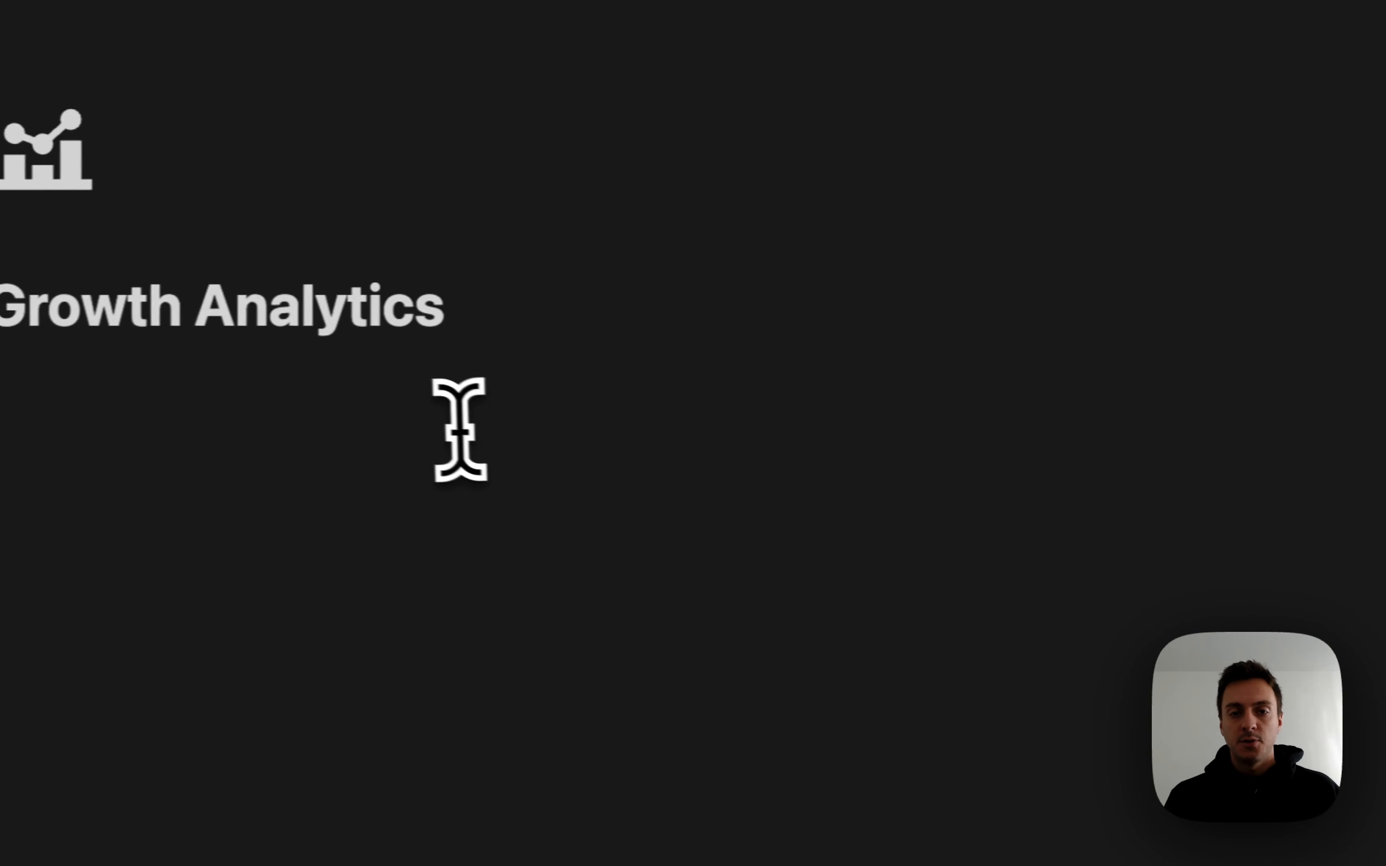
# Insert a callout block below the page title containing the text "Database".
pyautogui.click(458, 421)
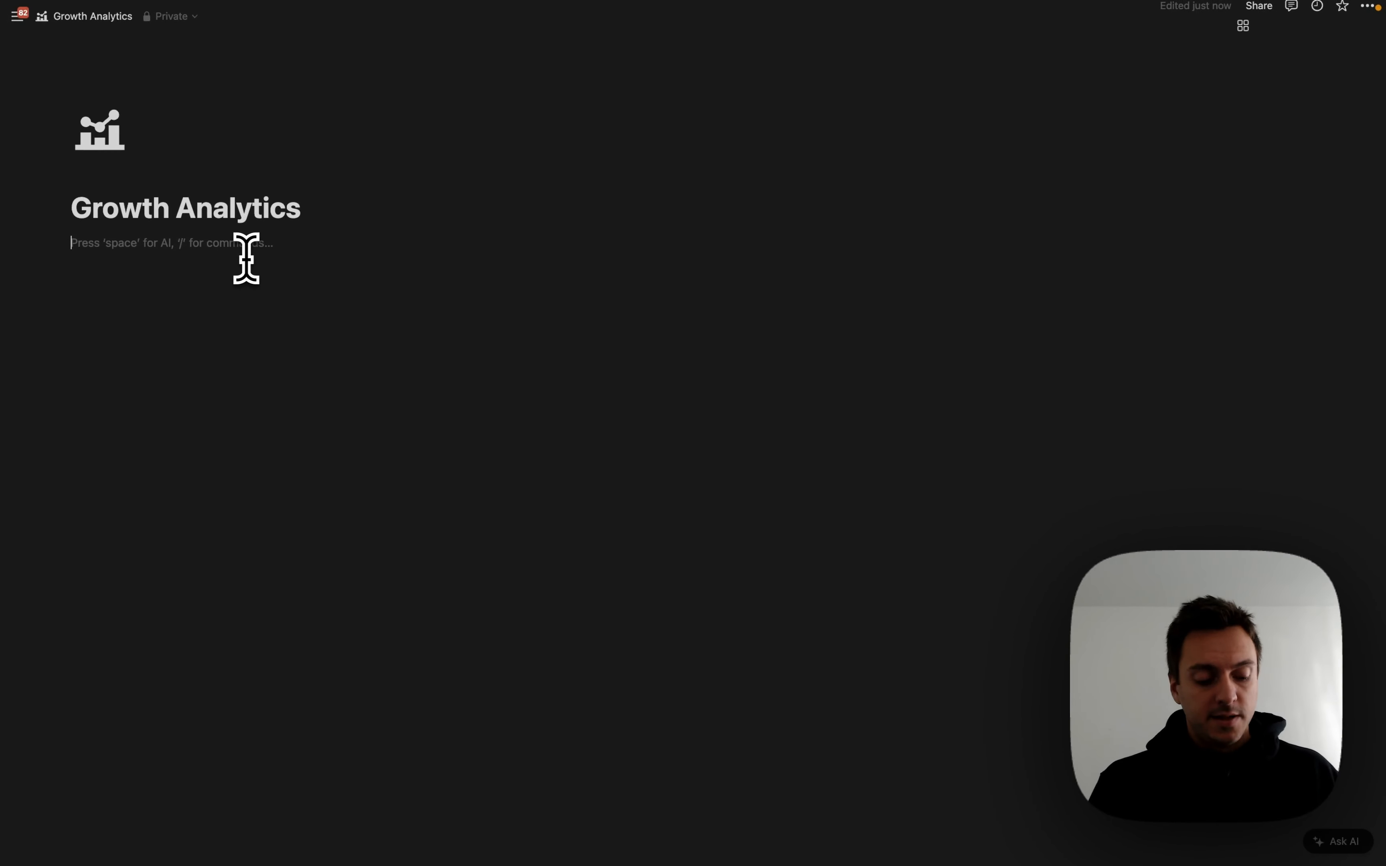
pyautogui.write('/cal')
pyautogui.press('Return')
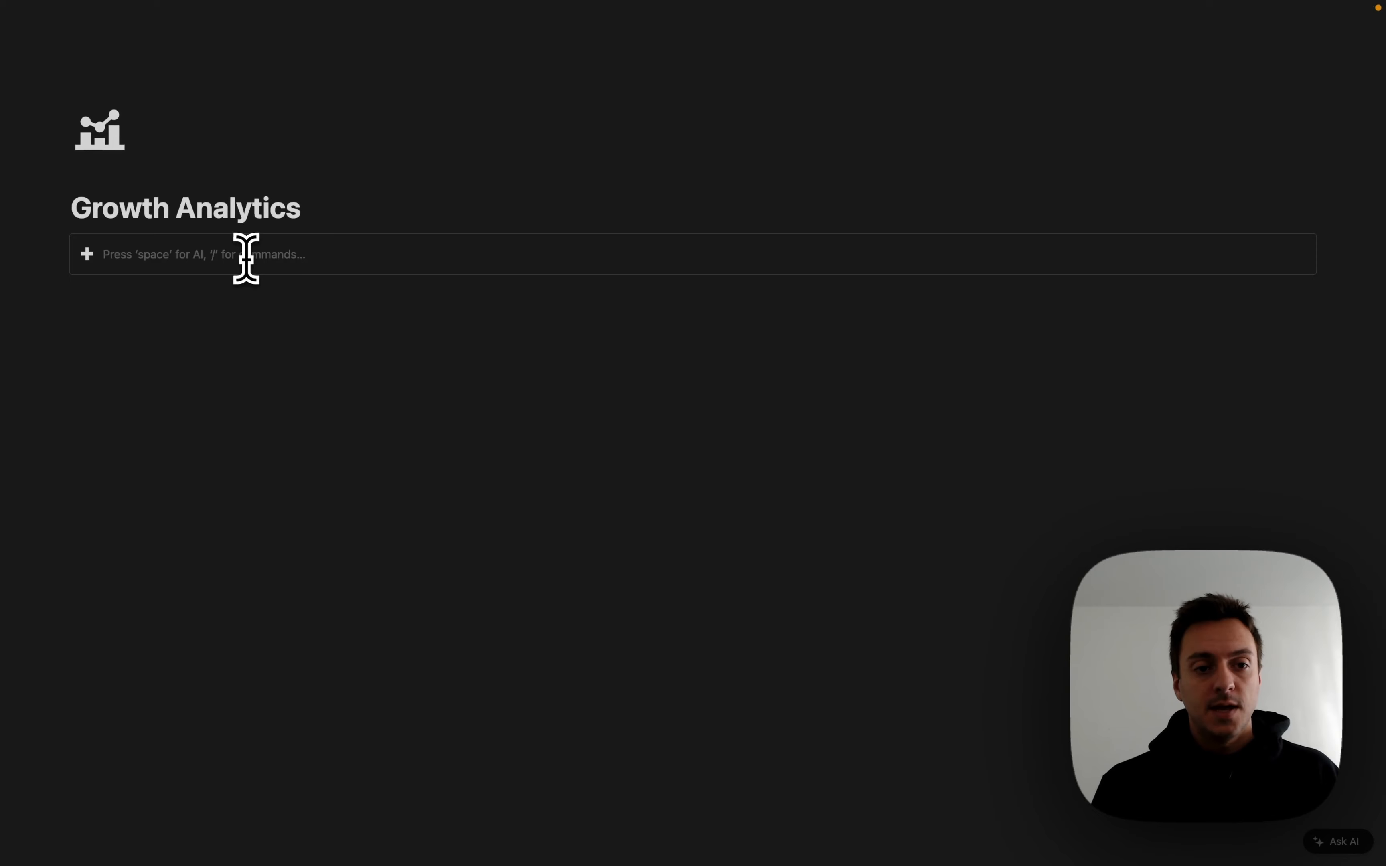
pyautogui.write('Databa')
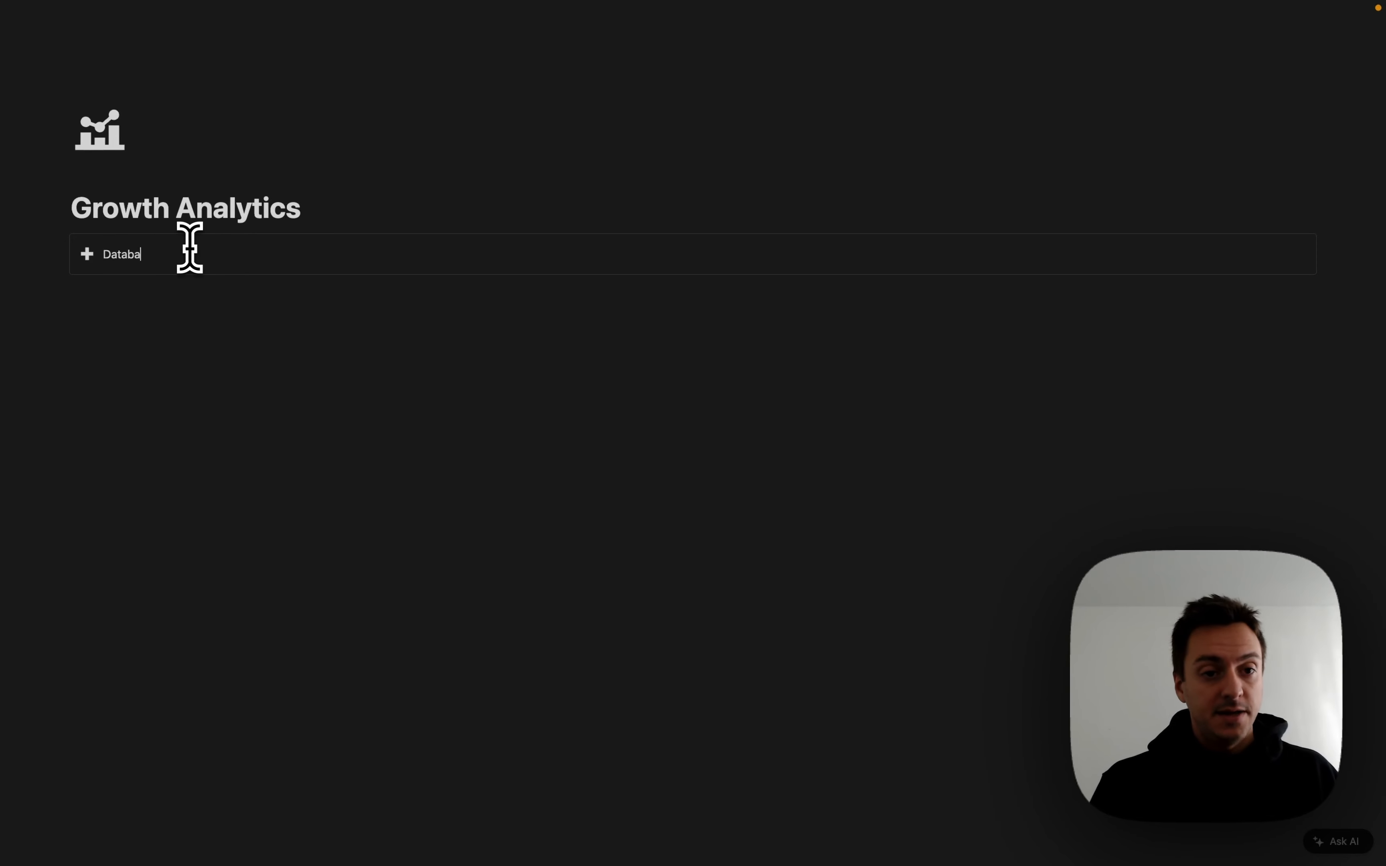
pyautogui.write('a')
pyautogui.press('BackSpace')
pyautogui.write('se')
# Change the callout's icon to the stacked database symbol and format its "Database" text as bold and underlined.
pyautogui.click(87, 254)
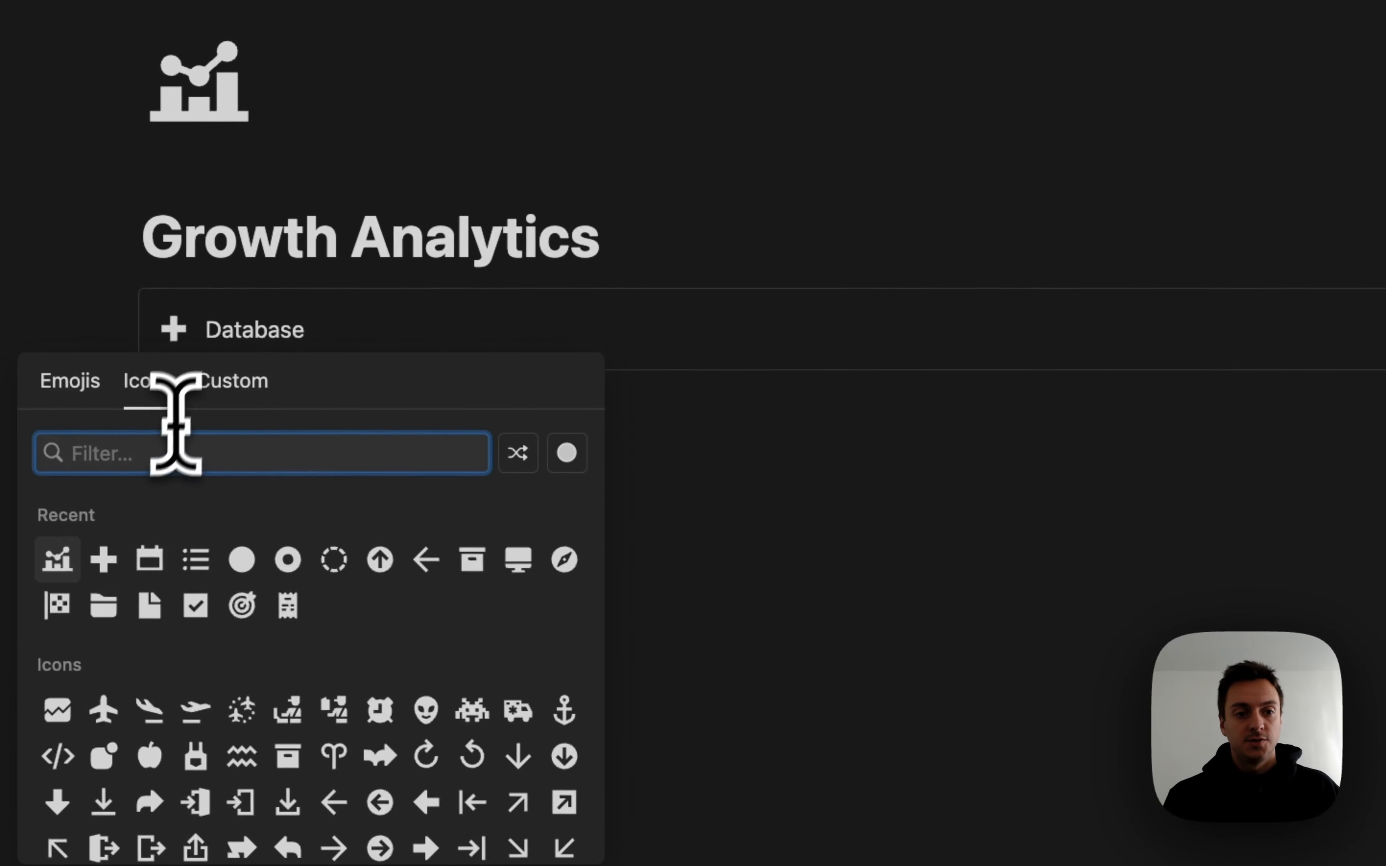
pyautogui.write('data')
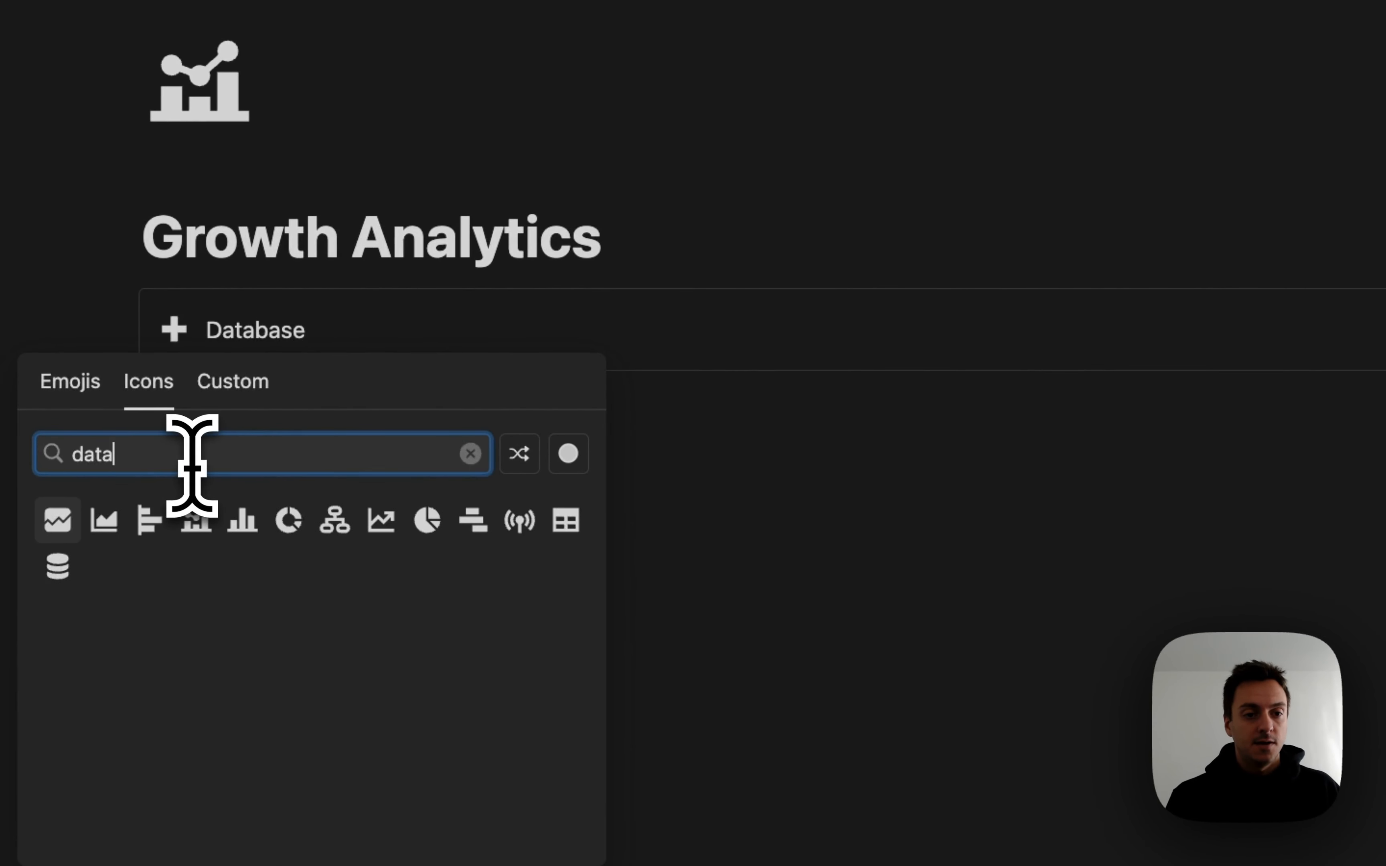
pyautogui.click(56, 566)
pyautogui.doubleClick(236, 330)
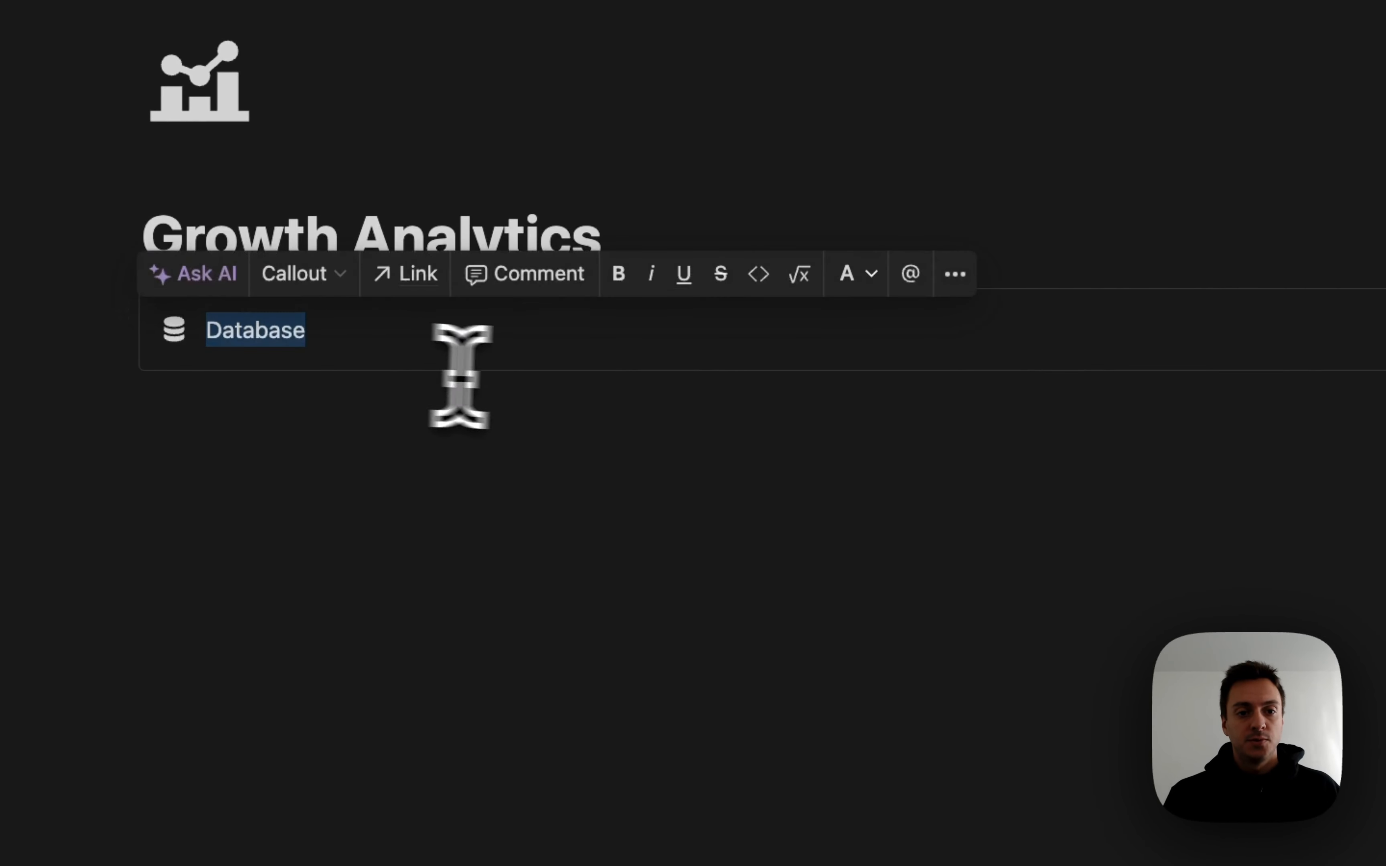
pyautogui.click(618, 277)
pyautogui.click(683, 278)
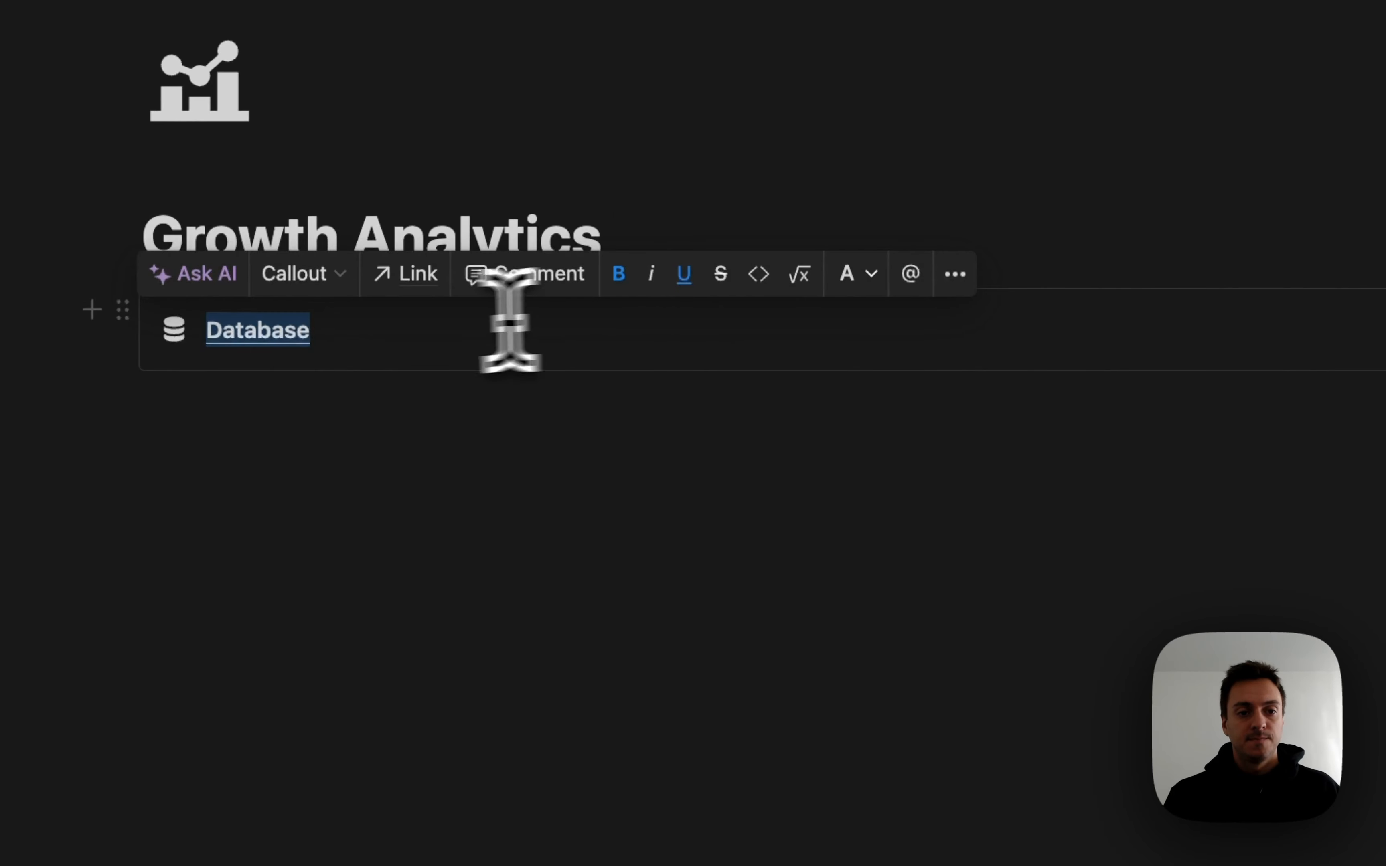
# Add a sub-page under "Database" in the callout and set it up as a table with a new database.
pyautogui.click(374, 331)
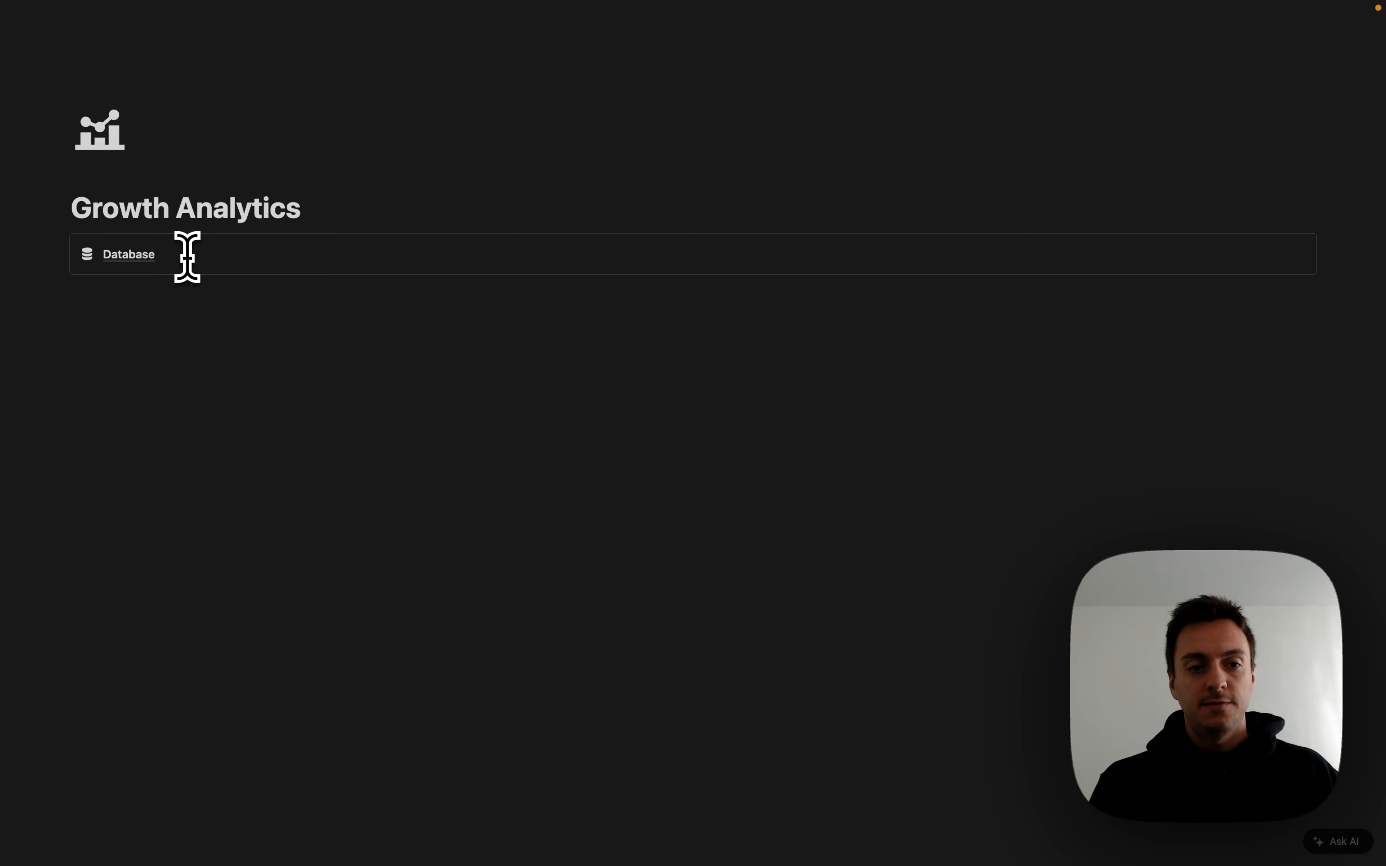
pyautogui.write('/page')
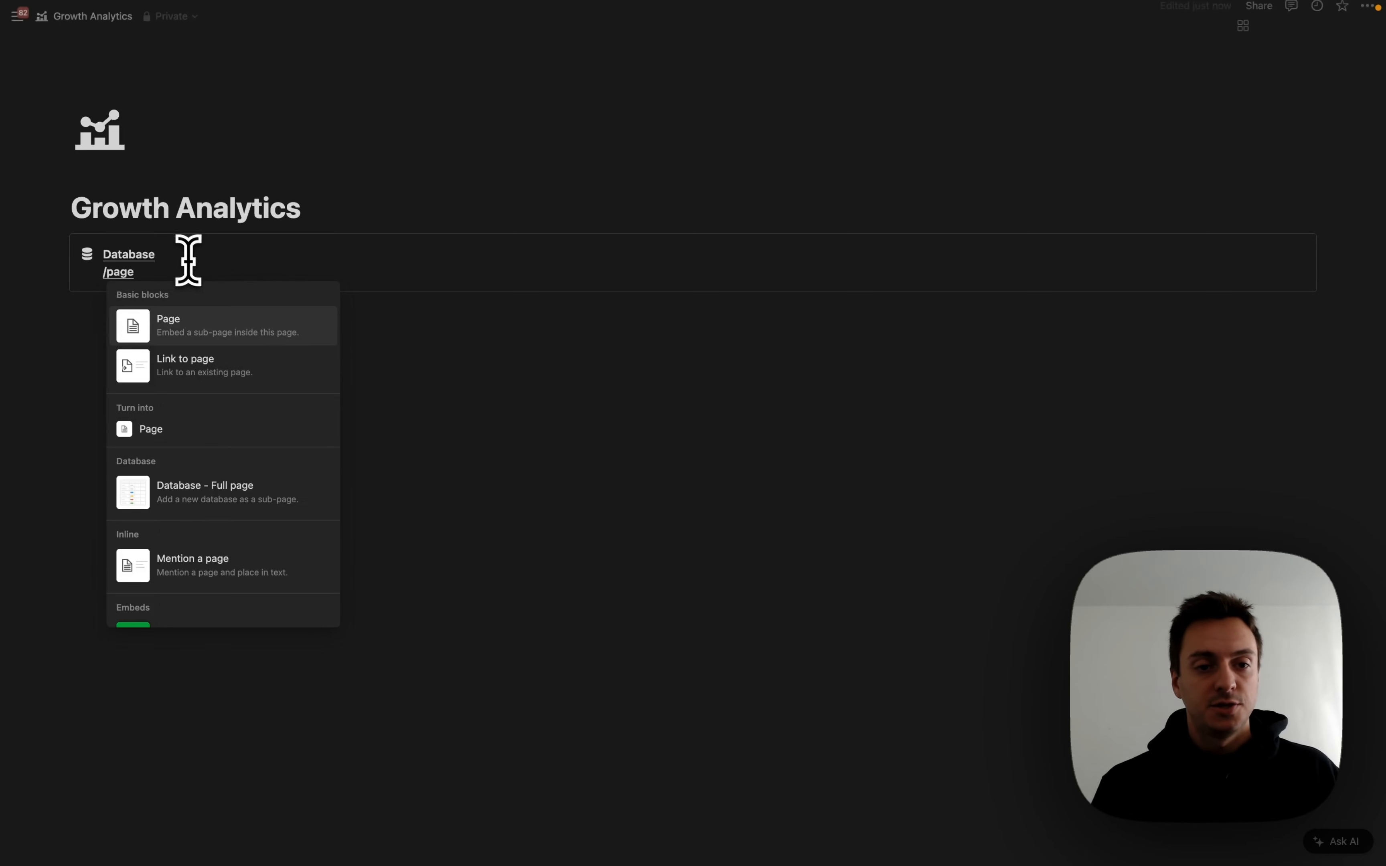
pyautogui.click(167, 321)
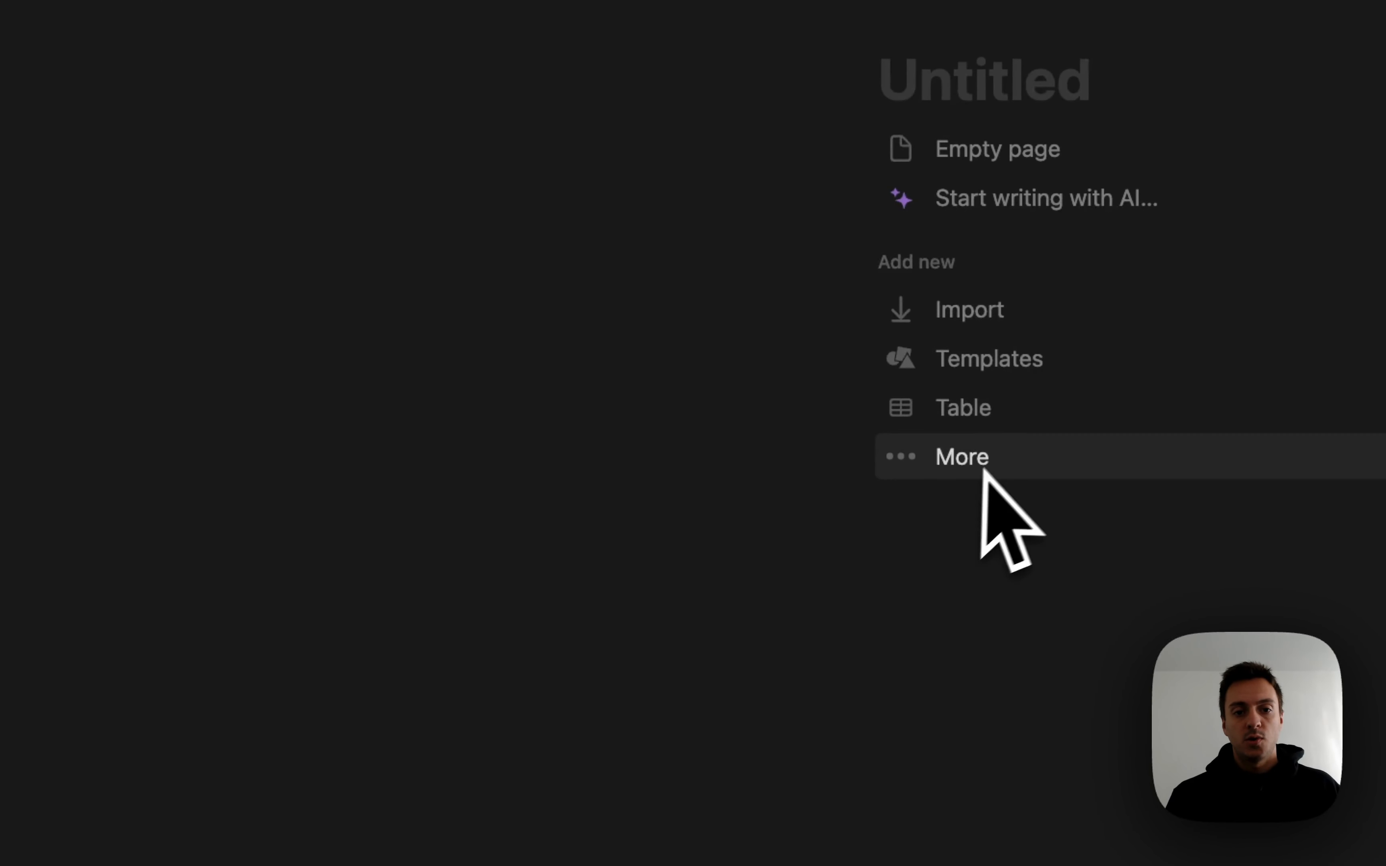
pyautogui.click(964, 424)
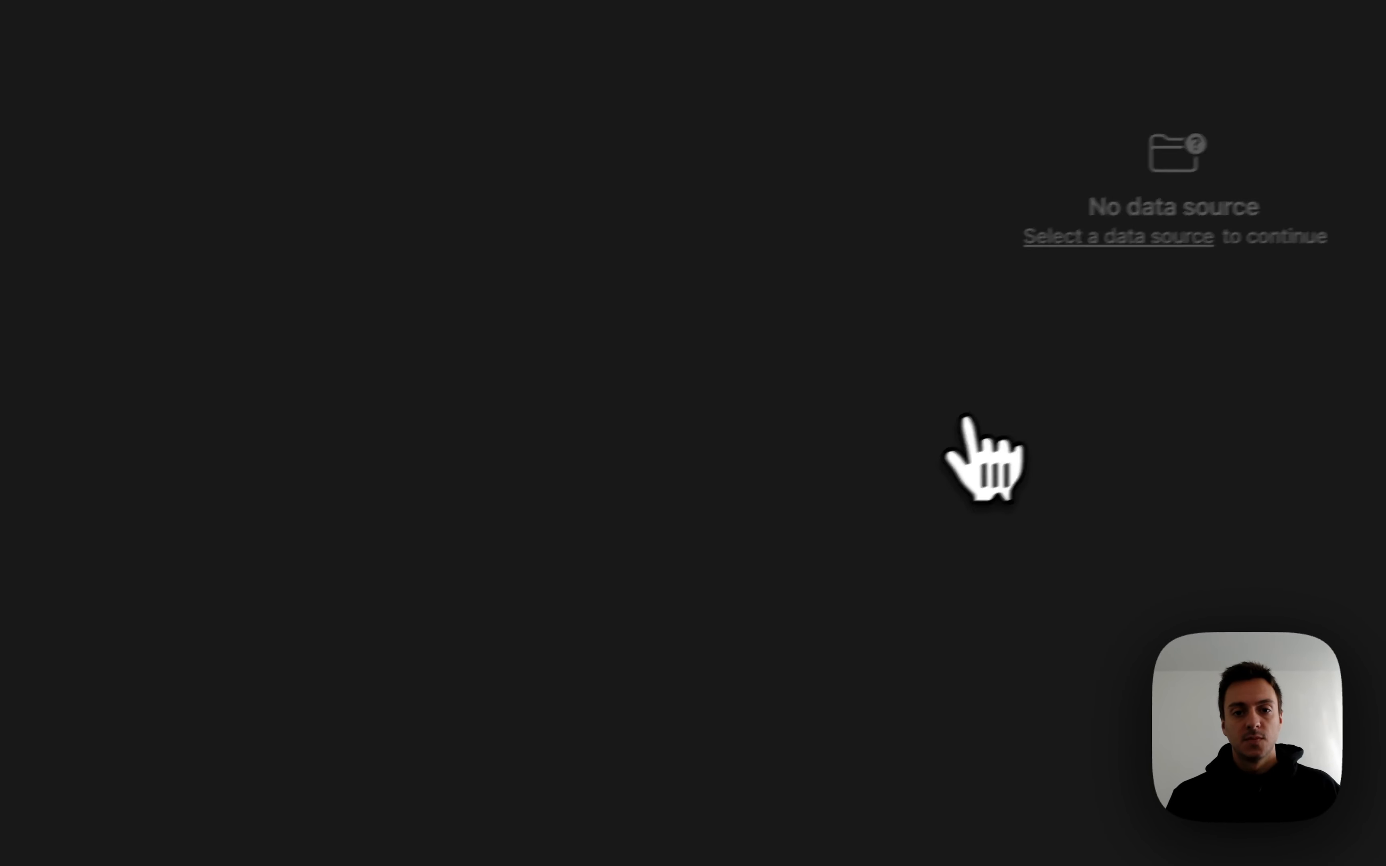
pyautogui.click(1162, 235)
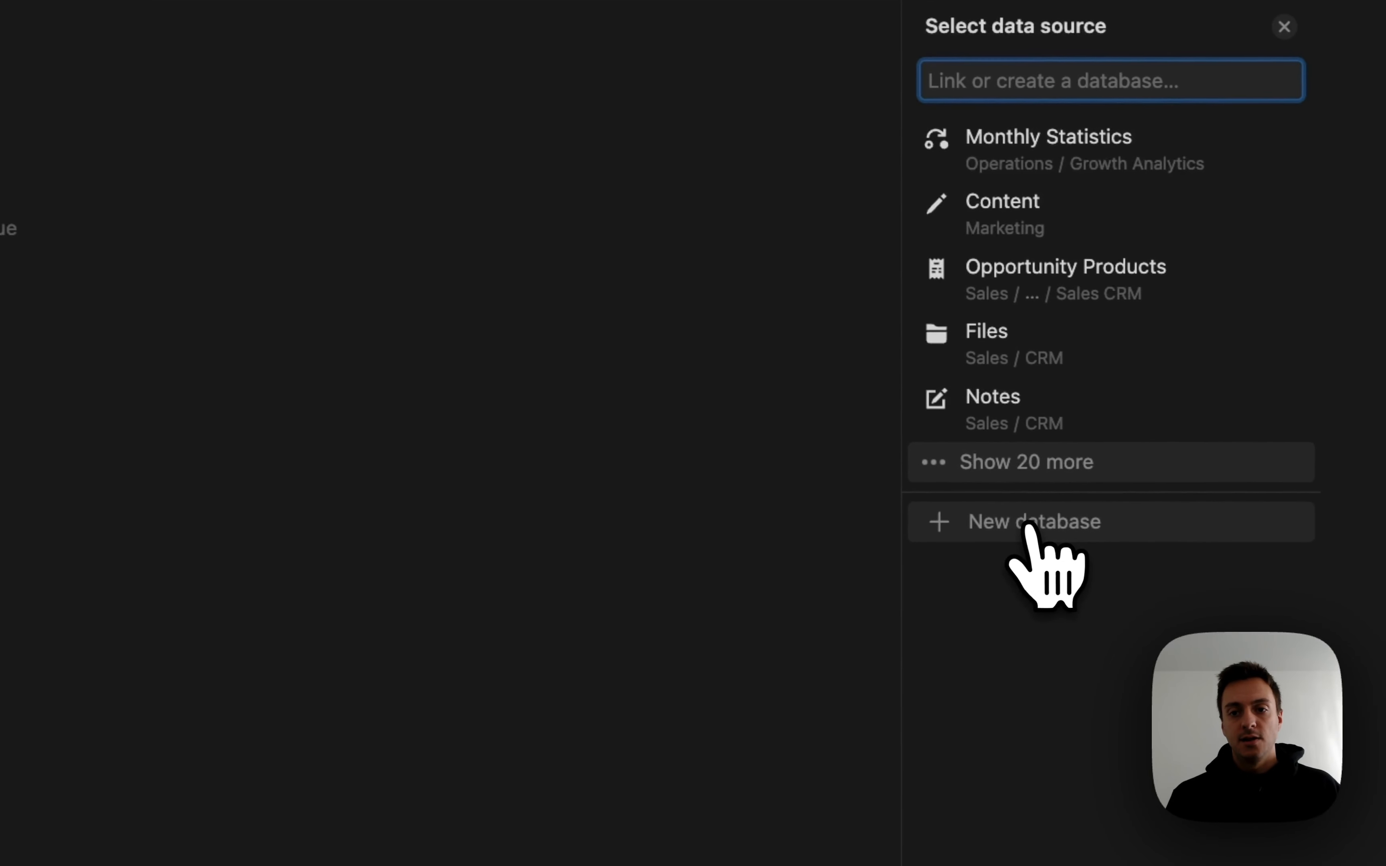
pyautogui.click(1045, 522)
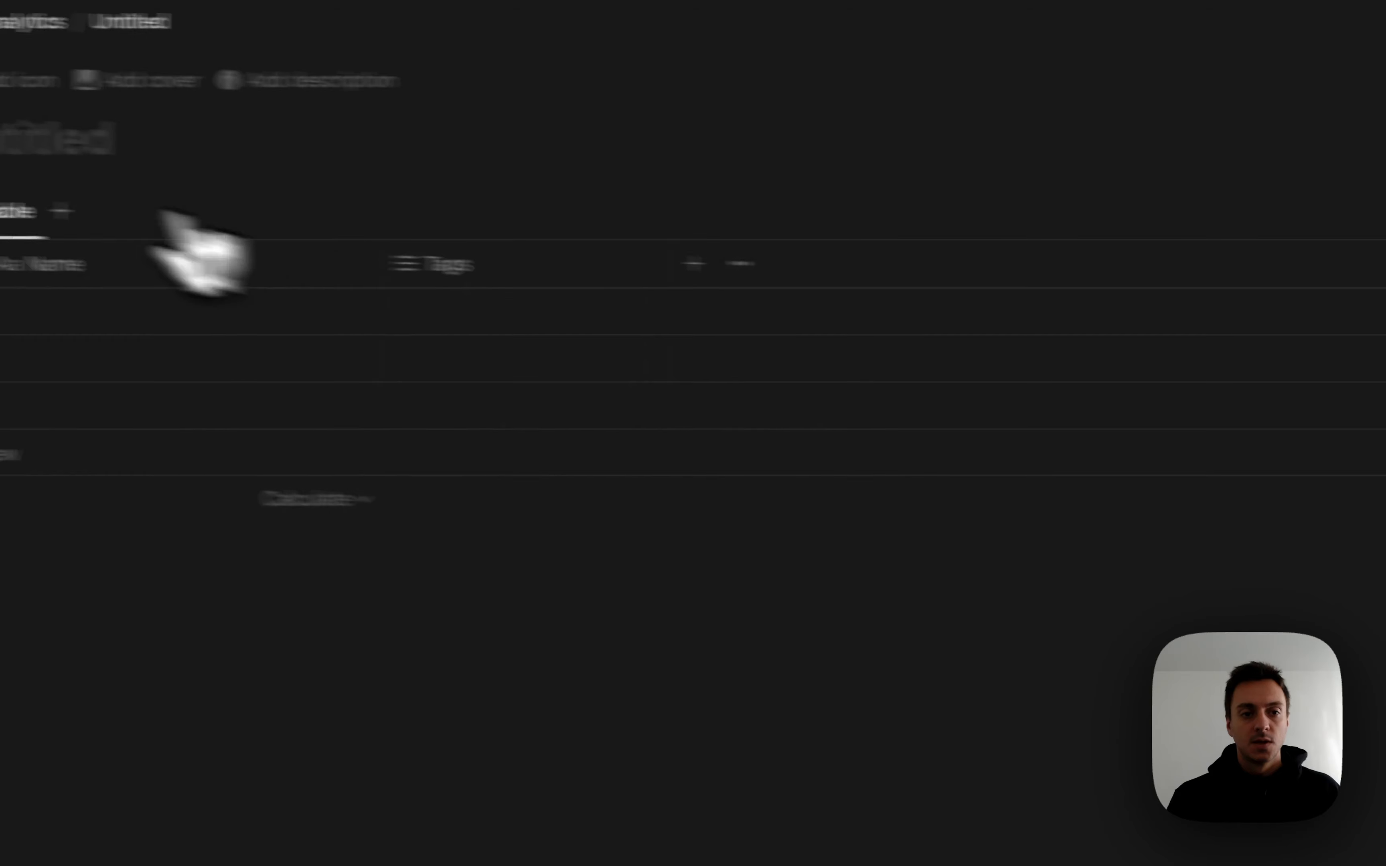
# Name the new database "Monthly Statistics".
pyautogui.write('Mont')
pyautogui.write('hly Stat')
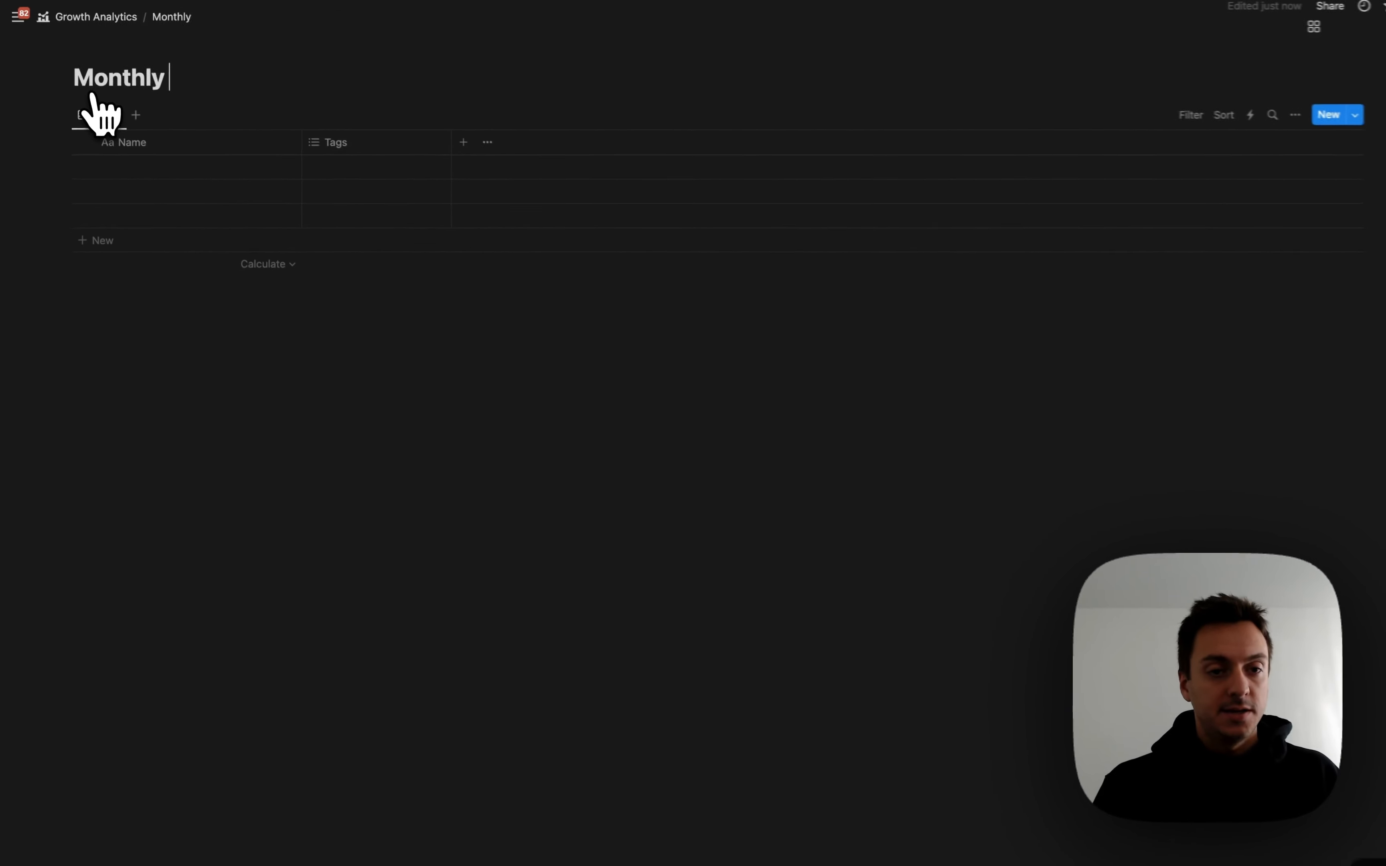
pyautogui.write('ist')
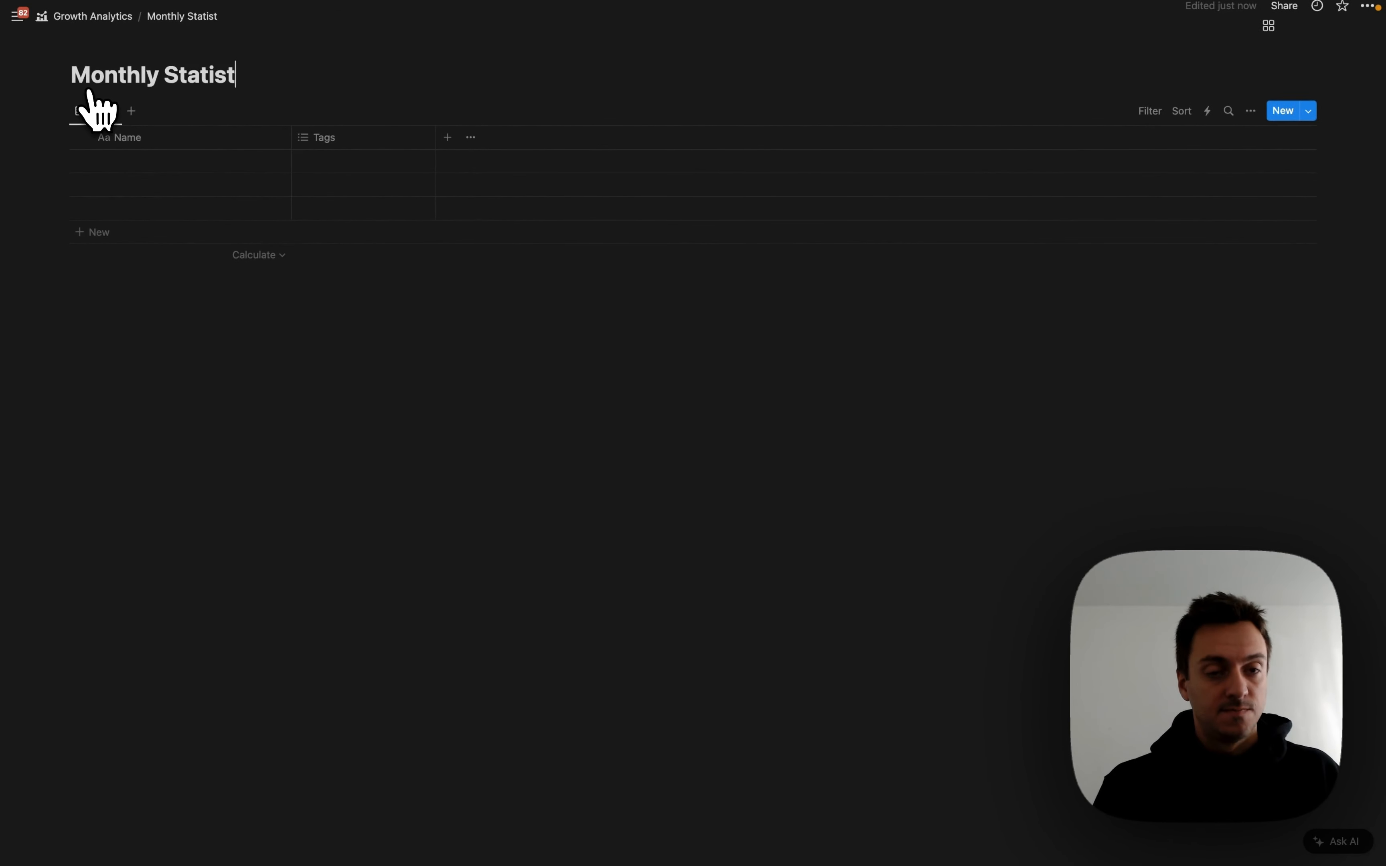
pyautogui.write('ics')
# Delete the Tags property from the Monthly Statistics table.
pyautogui.click(347, 140)
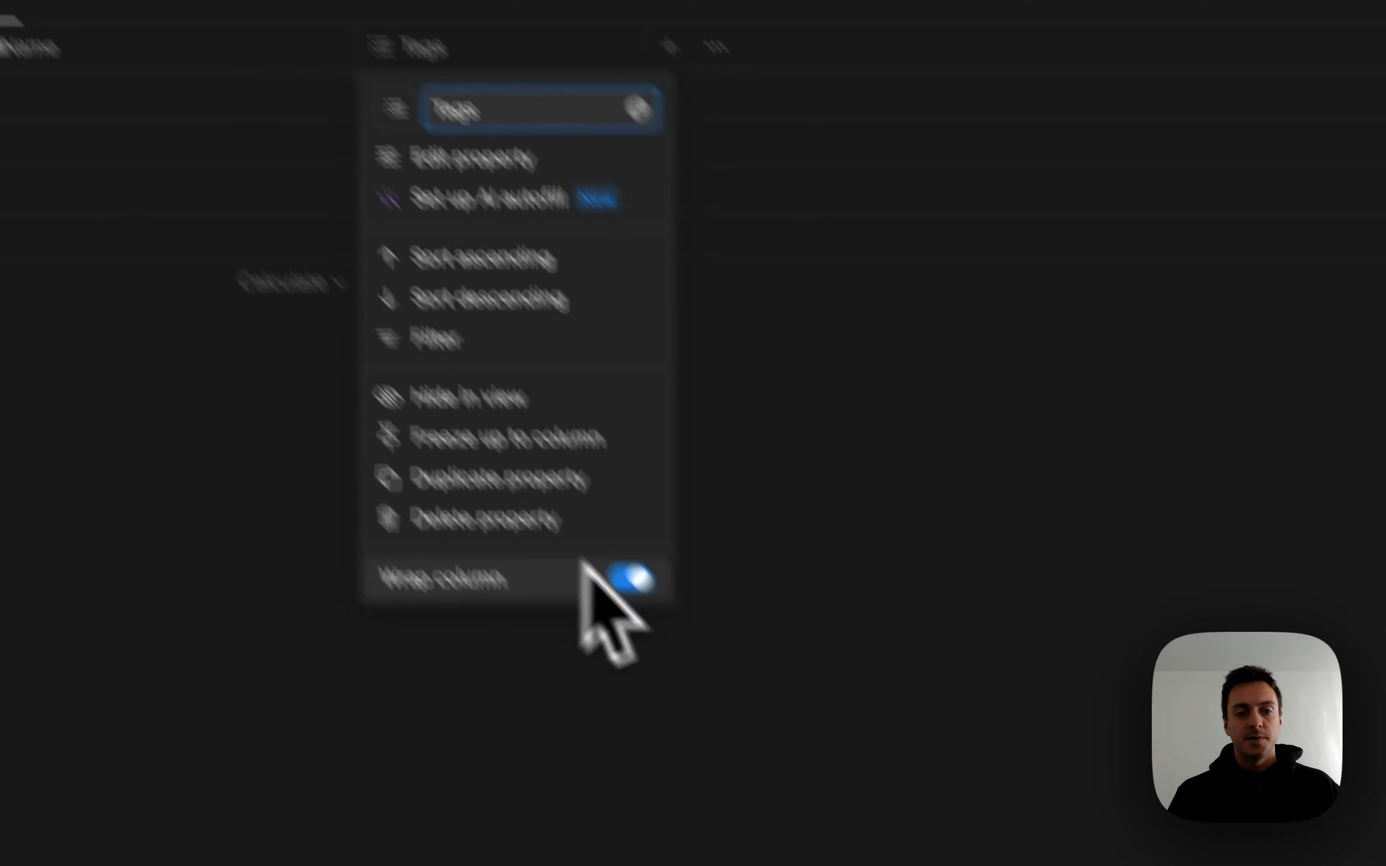
pyautogui.click(515, 518)
pyautogui.click(1145, 664)
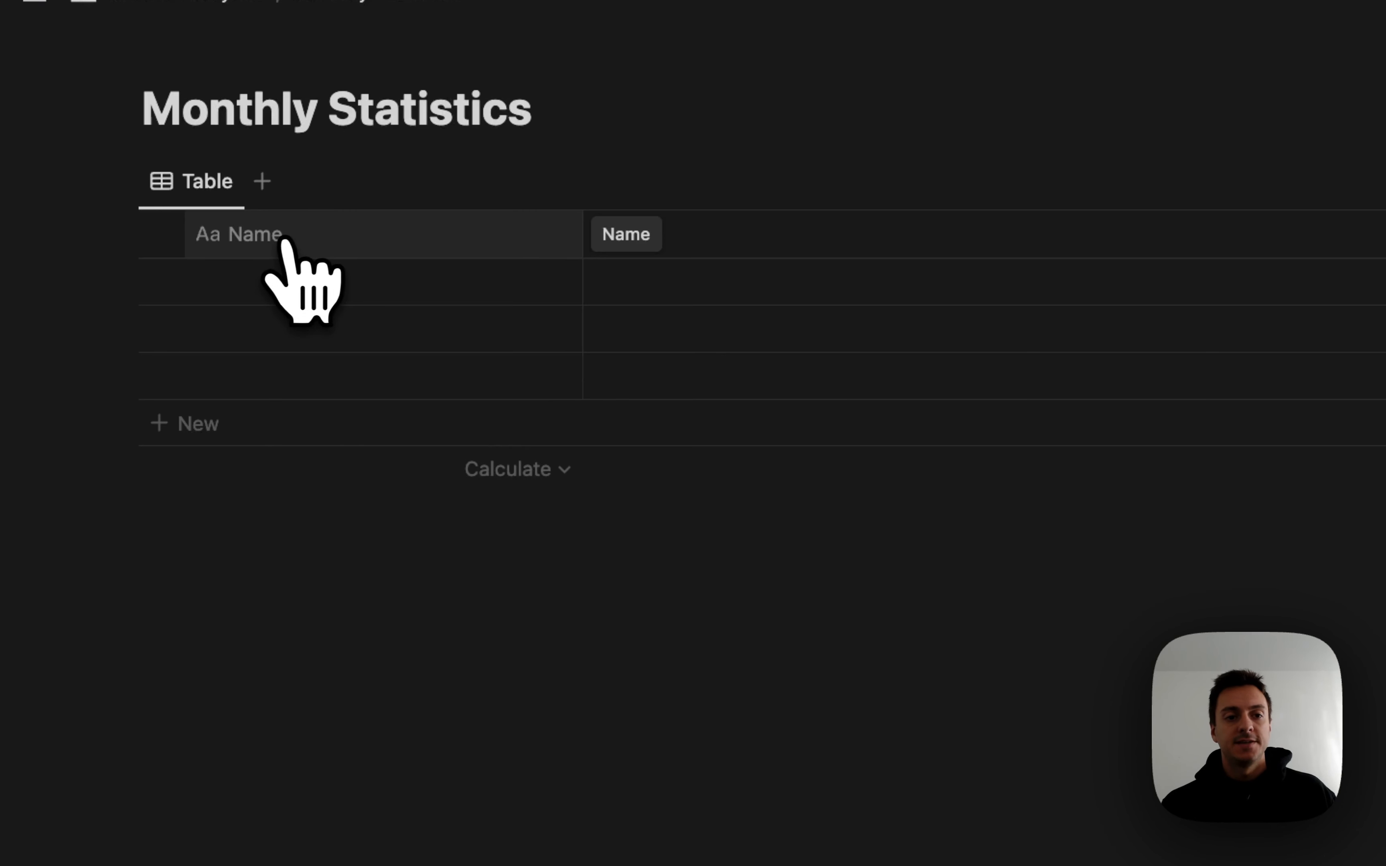
# Rename the Name property to Month and title the rows, from the uppermost down, "February / 2024", "January / 2024" and "December / 2023".
pyautogui.click(283, 244)
pyautogui.moveTo(383, 289); pyautogui.dragTo(260, 296)
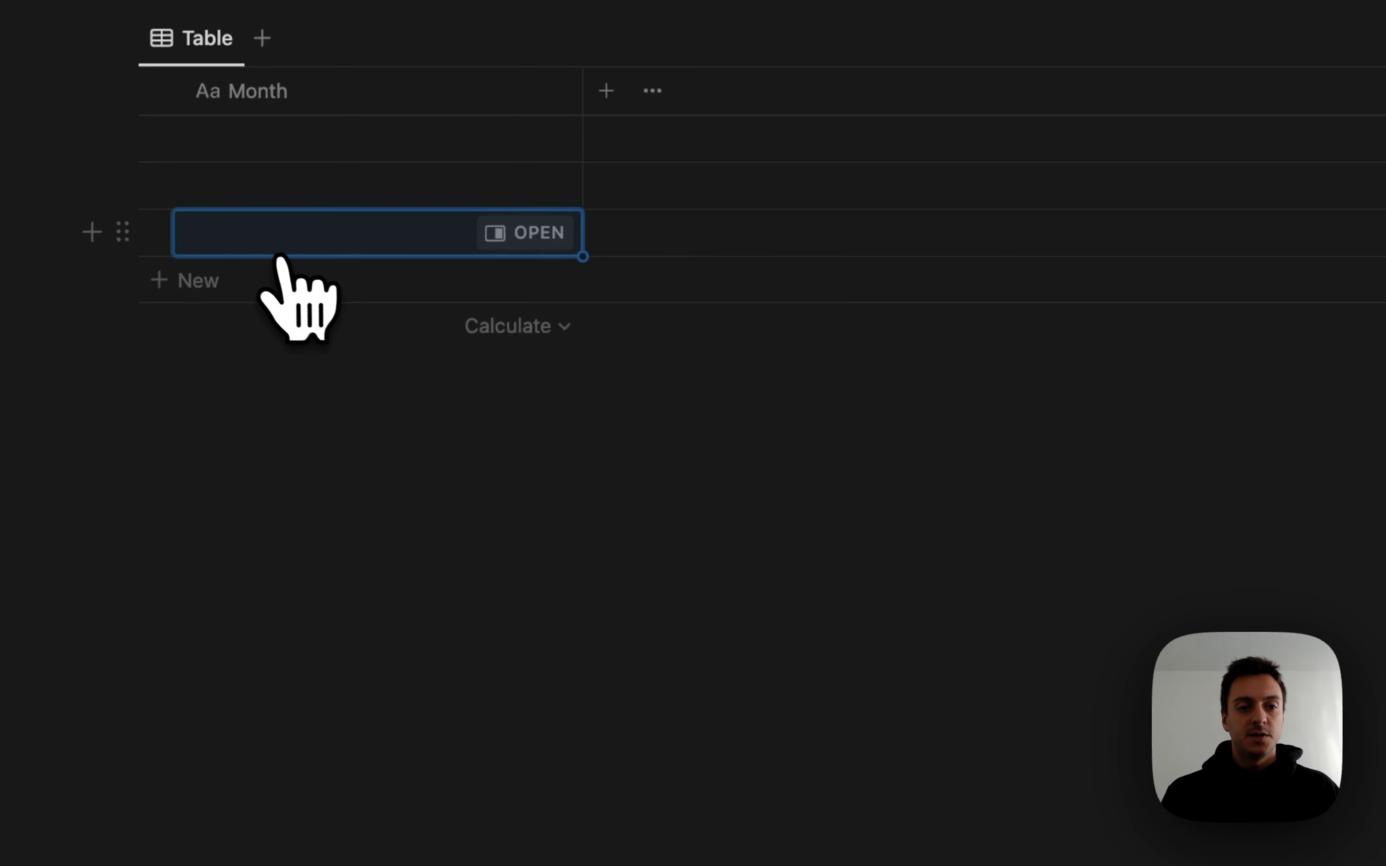
pyautogui.click(259, 243)
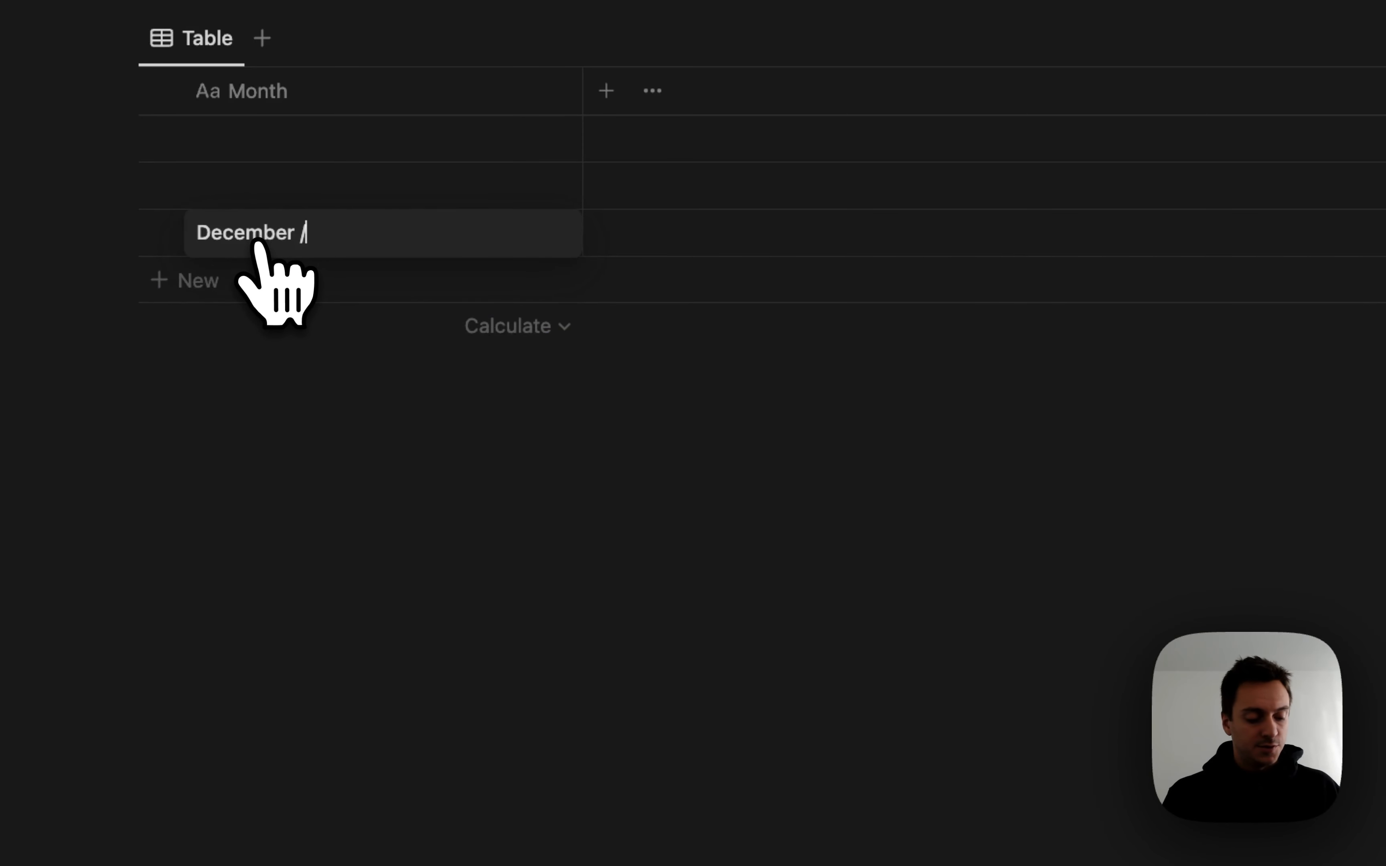
pyautogui.click(376, 648)
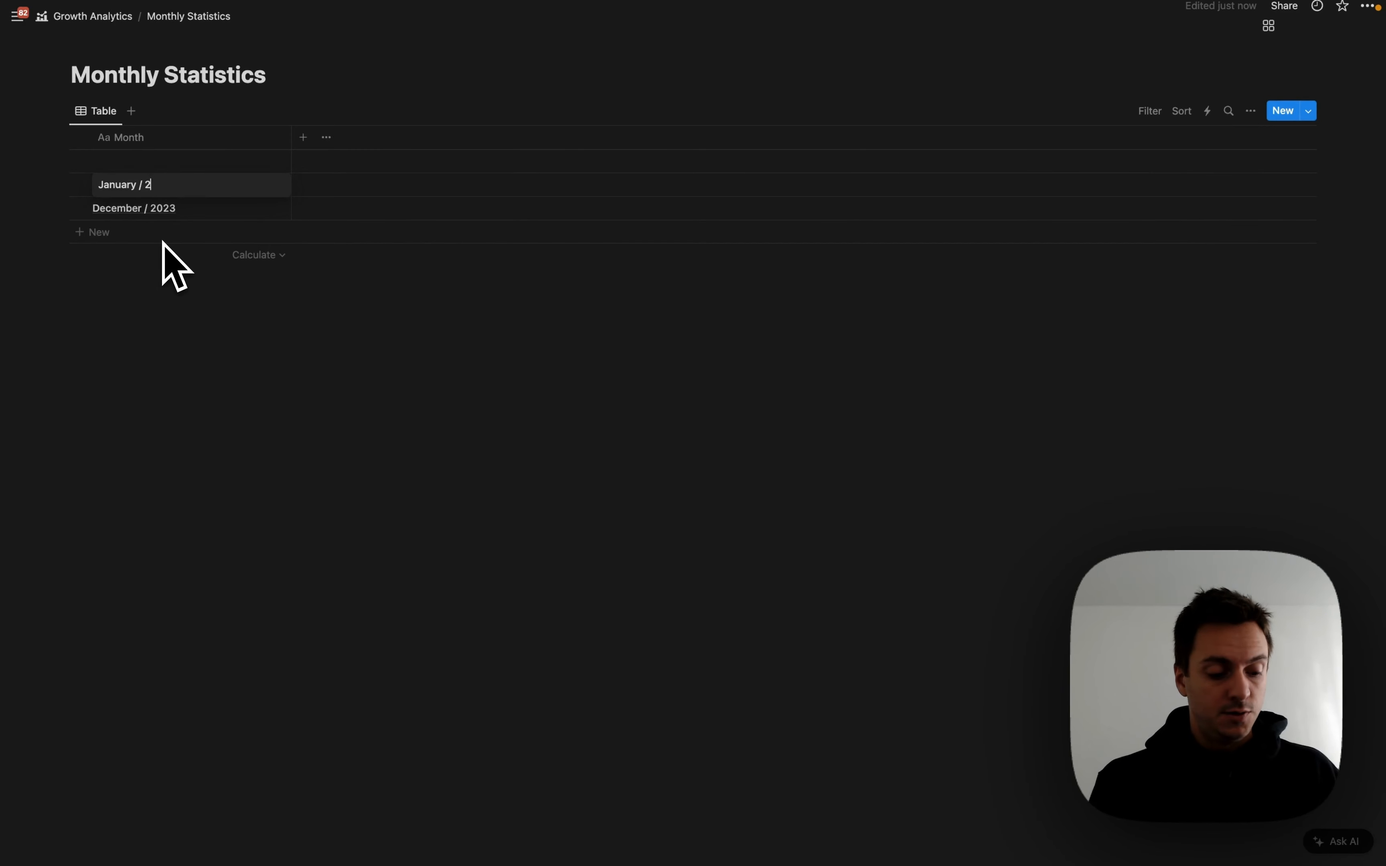
pyautogui.write('4')
pyautogui.click(171, 171)
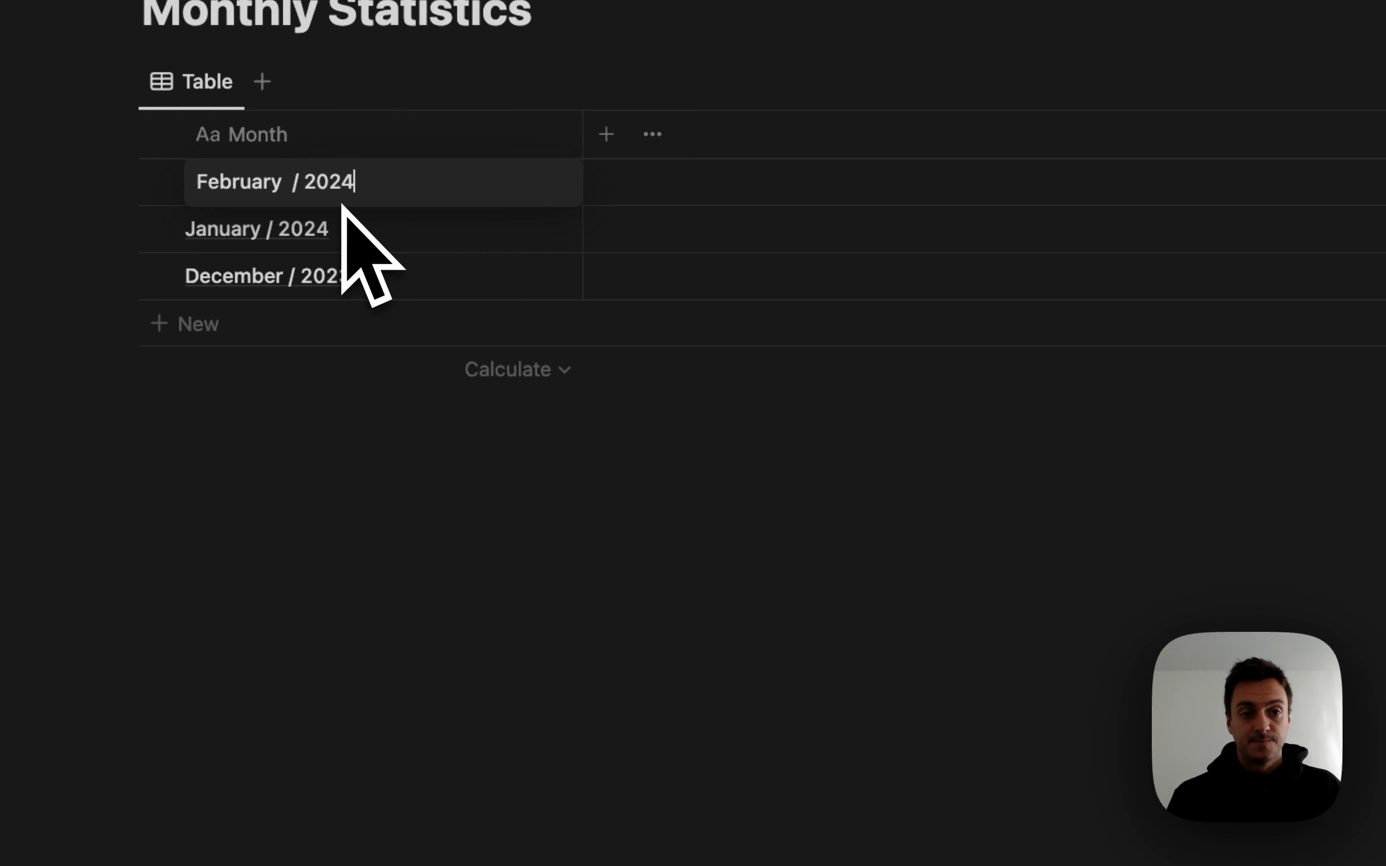
pyautogui.click(389, 424)
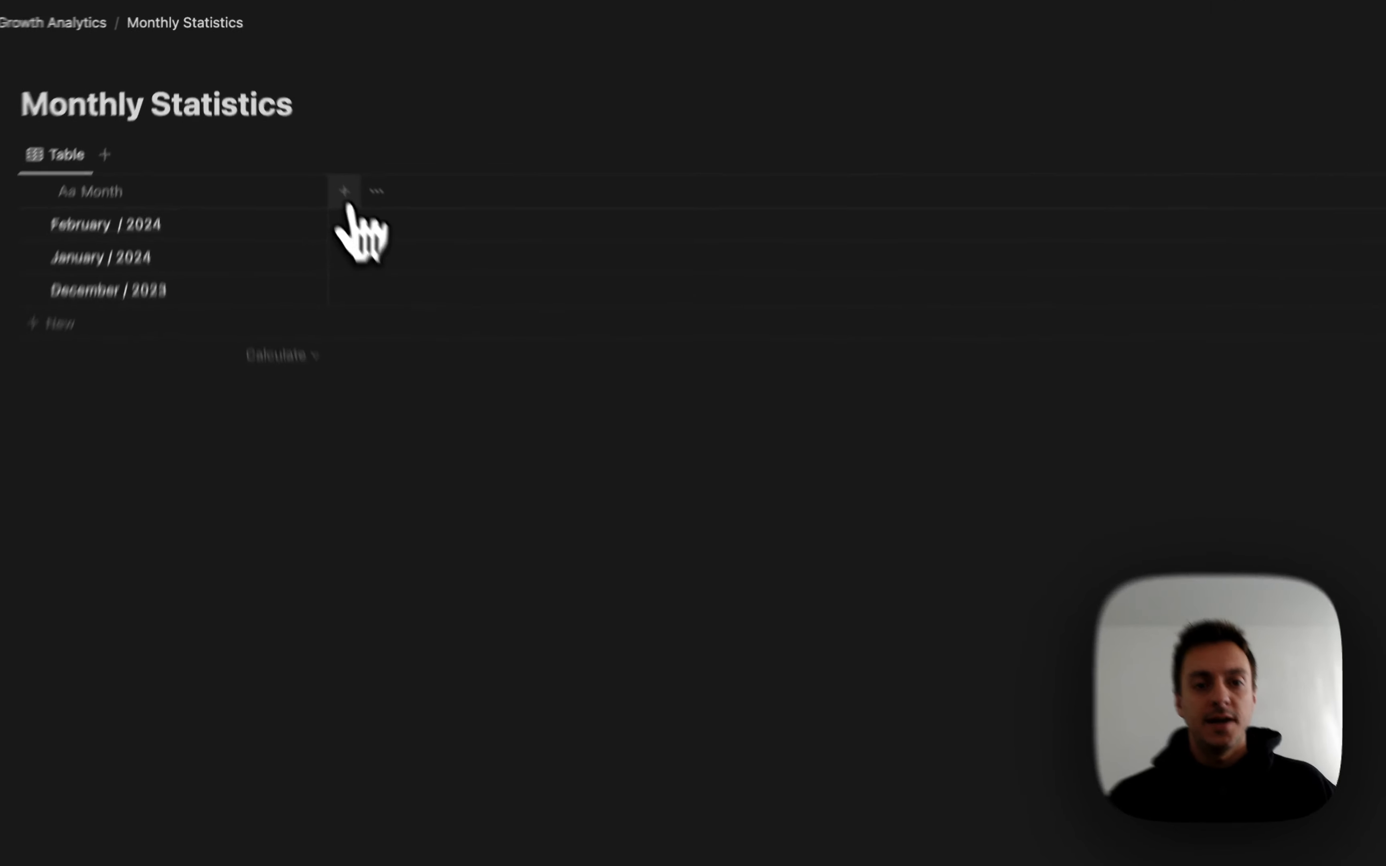
# Add a Date property to the Monthly Statistics table, keeping its default name.
pyautogui.click(608, 138)
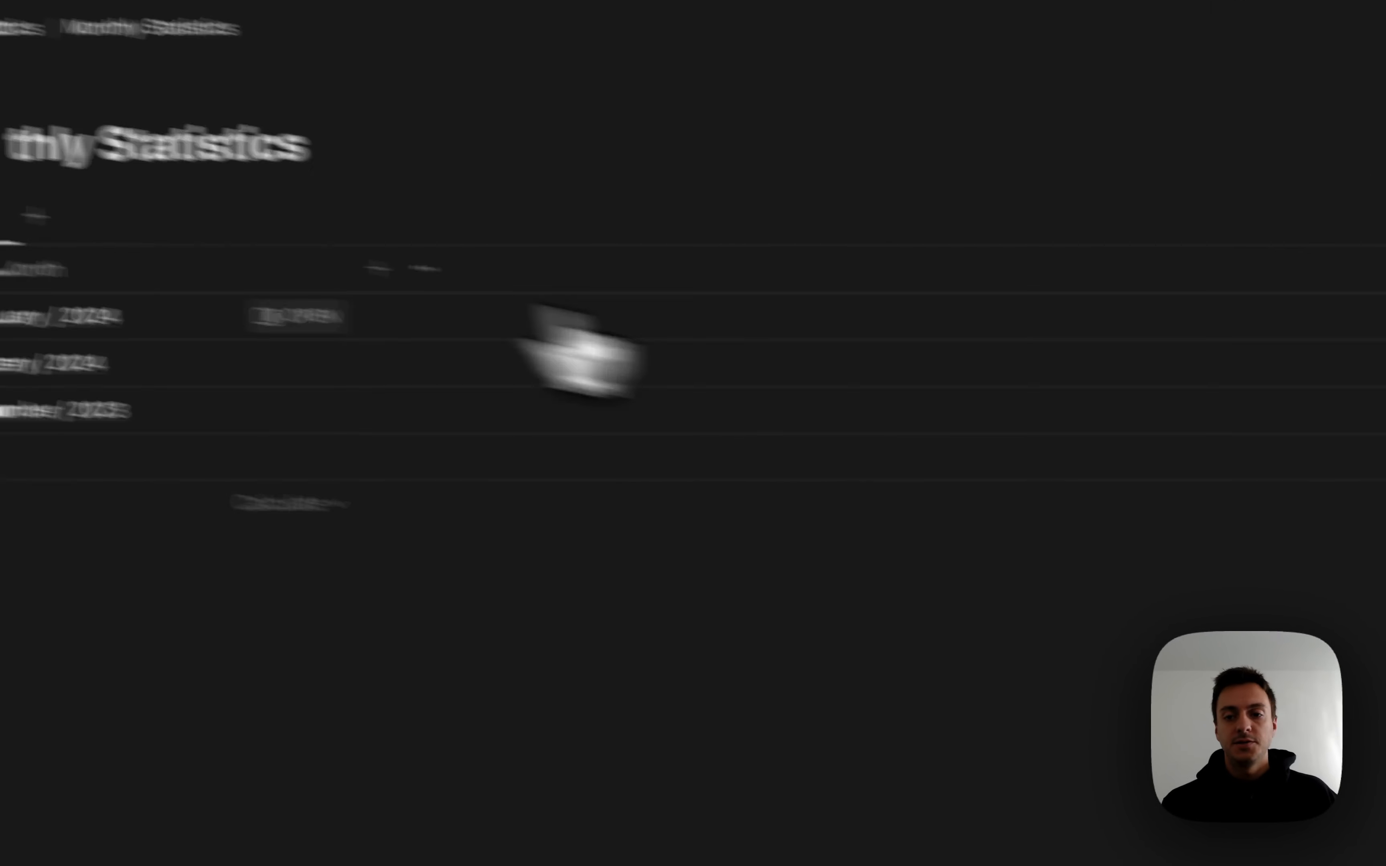
pyautogui.click(952, 550)
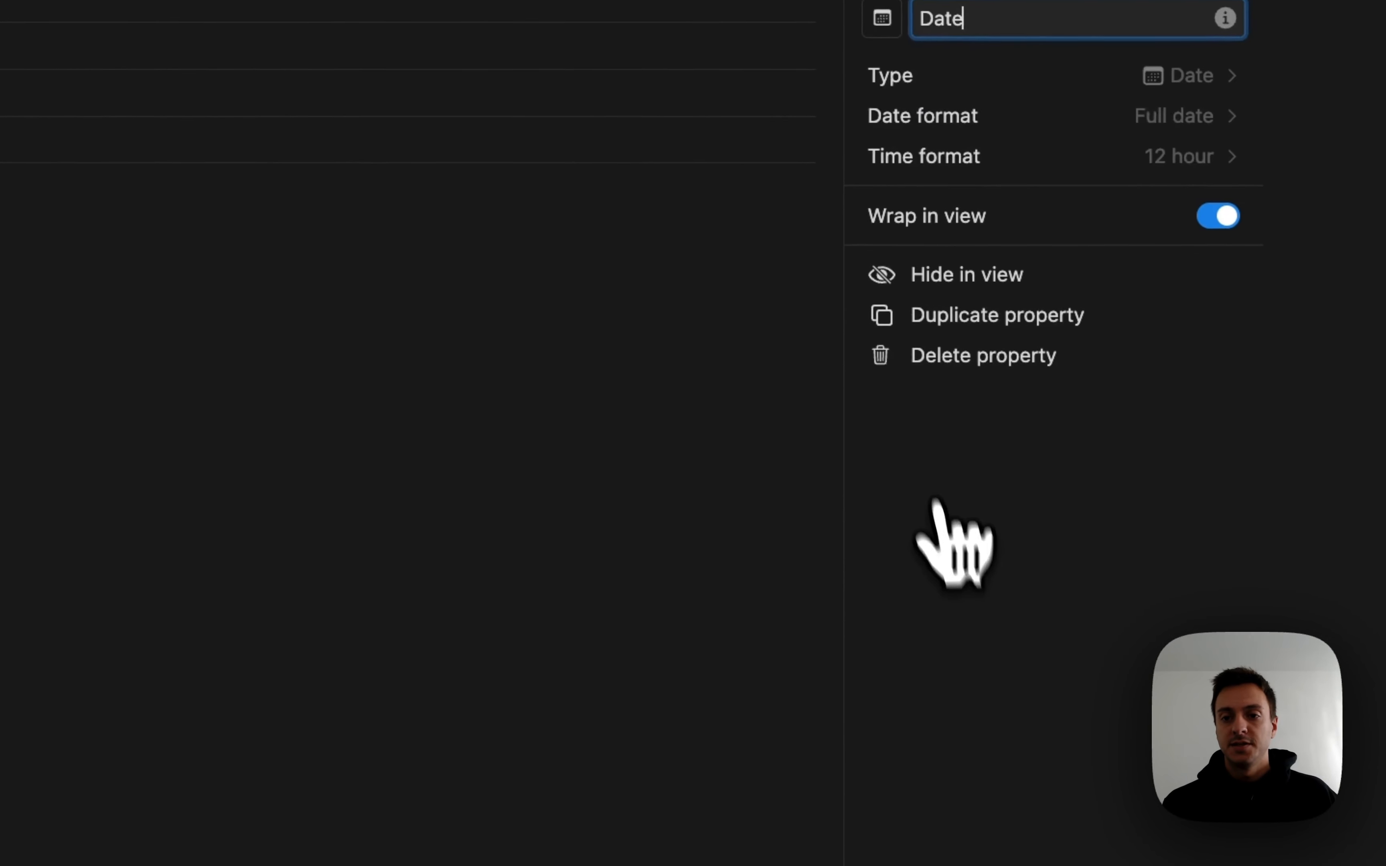
pyautogui.click(281, 358)
# Set the February / 2024 row's date range to February 1, 2024 through February 29, 2024.
pyautogui.click(618, 170)
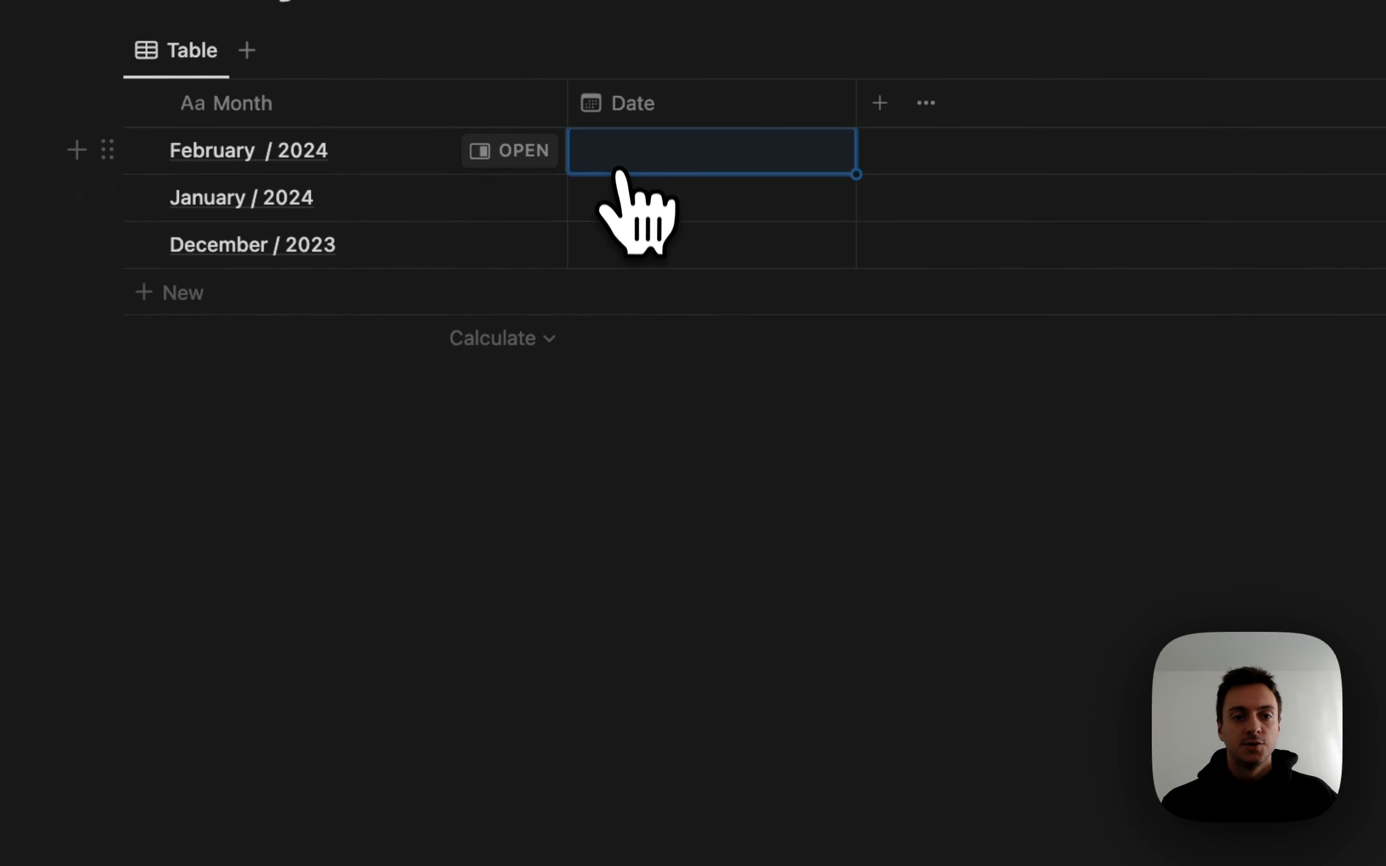
pyautogui.click(618, 166)
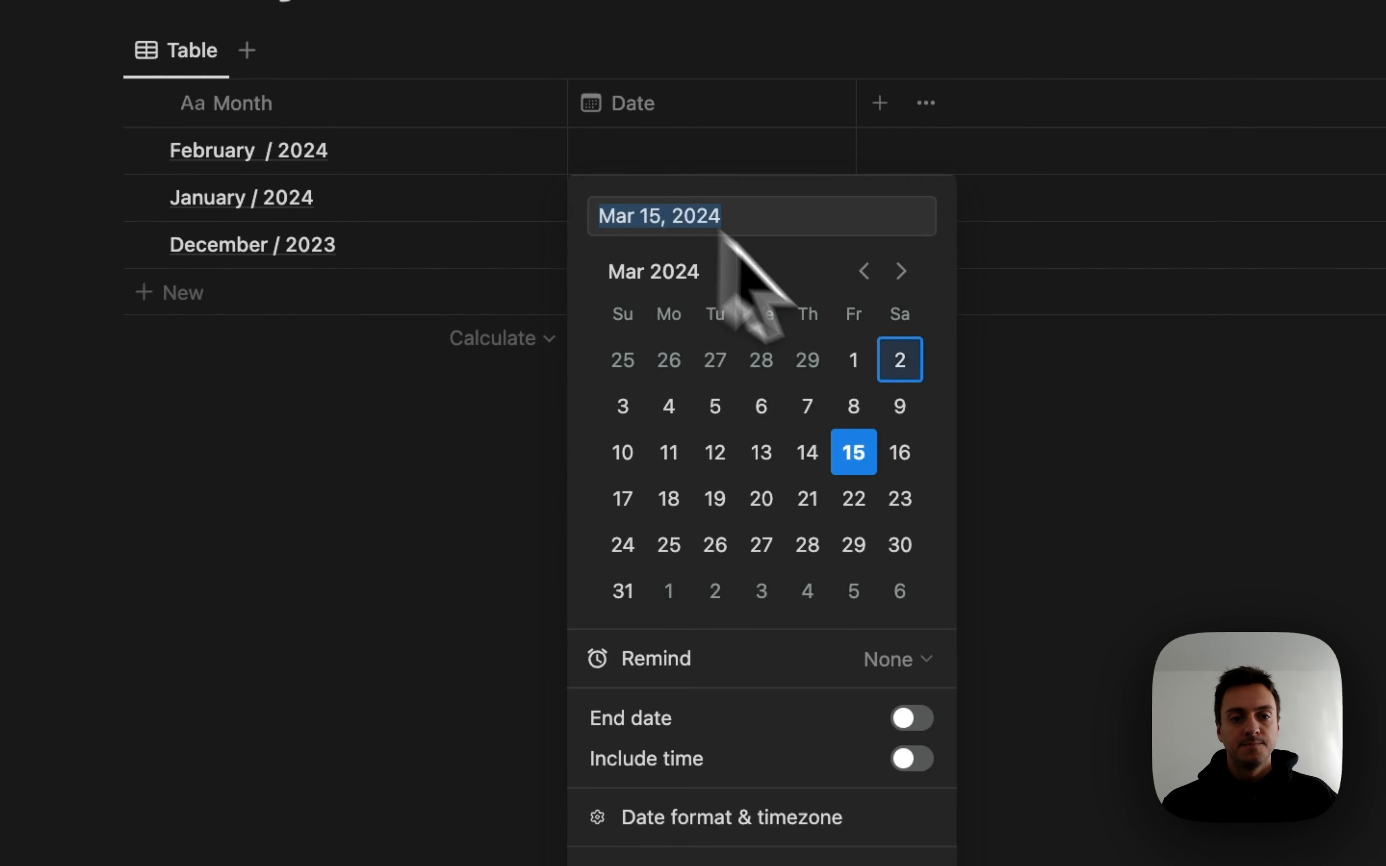
pyautogui.click(870, 273)
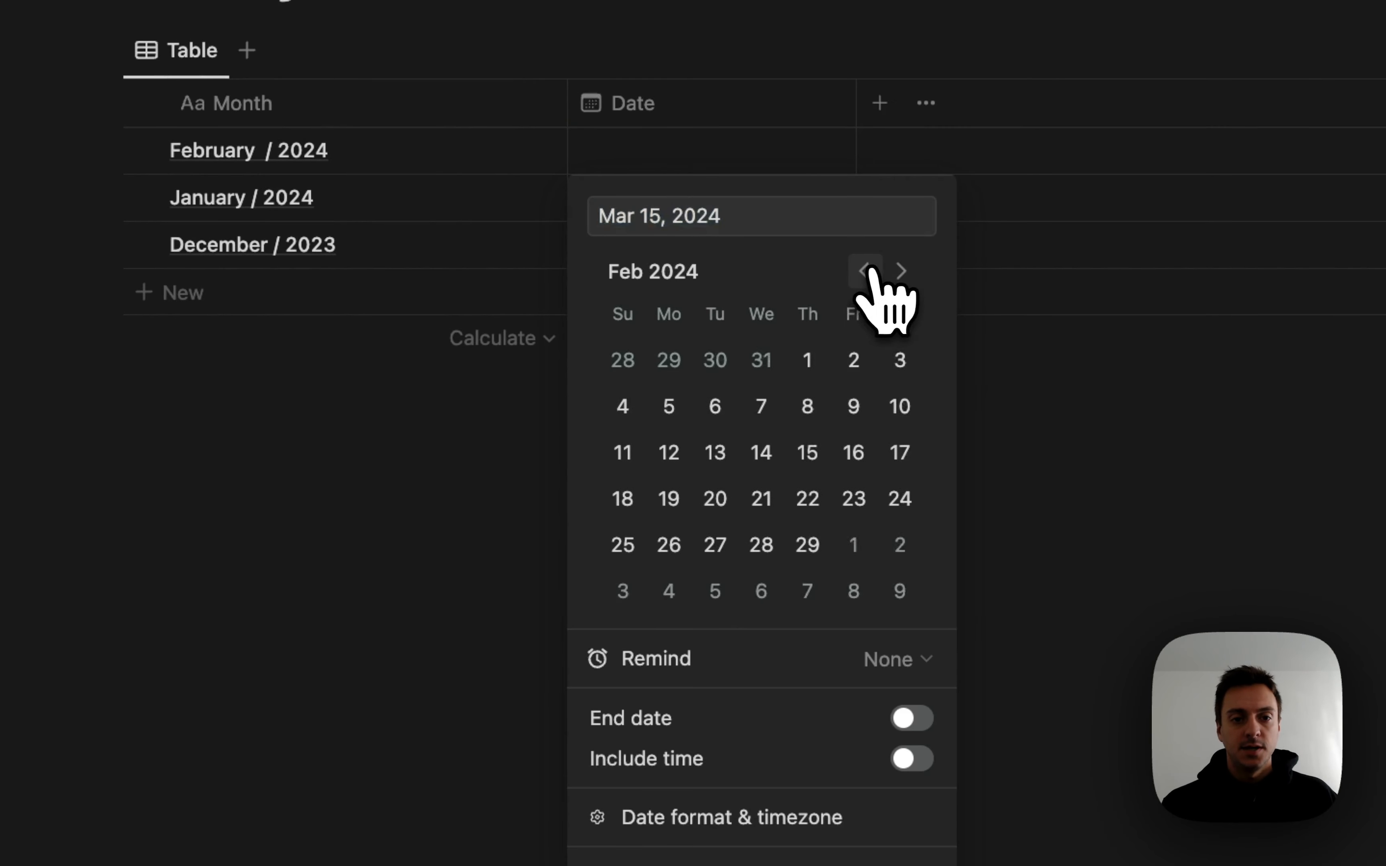
pyautogui.click(808, 360)
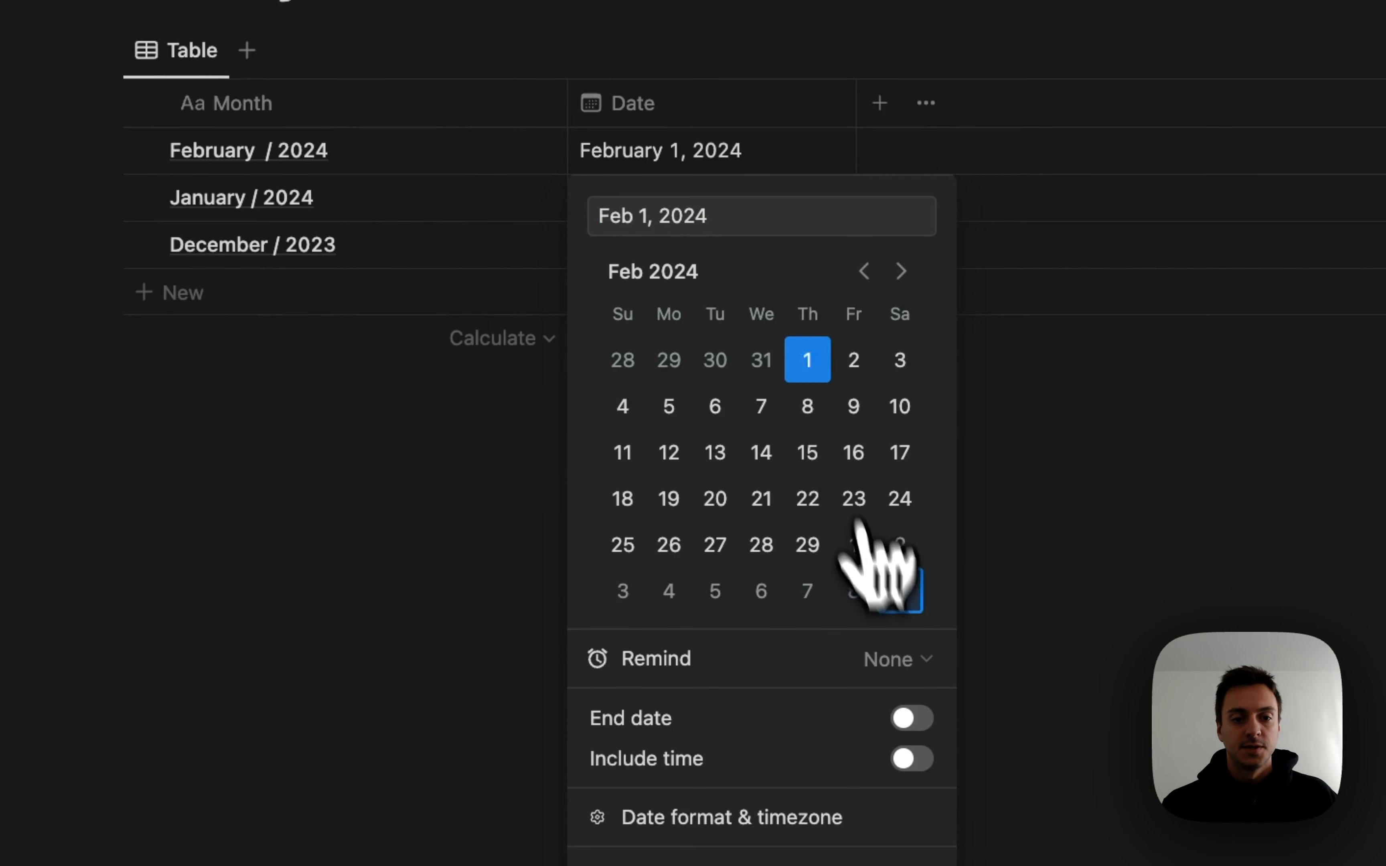
pyautogui.click(916, 719)
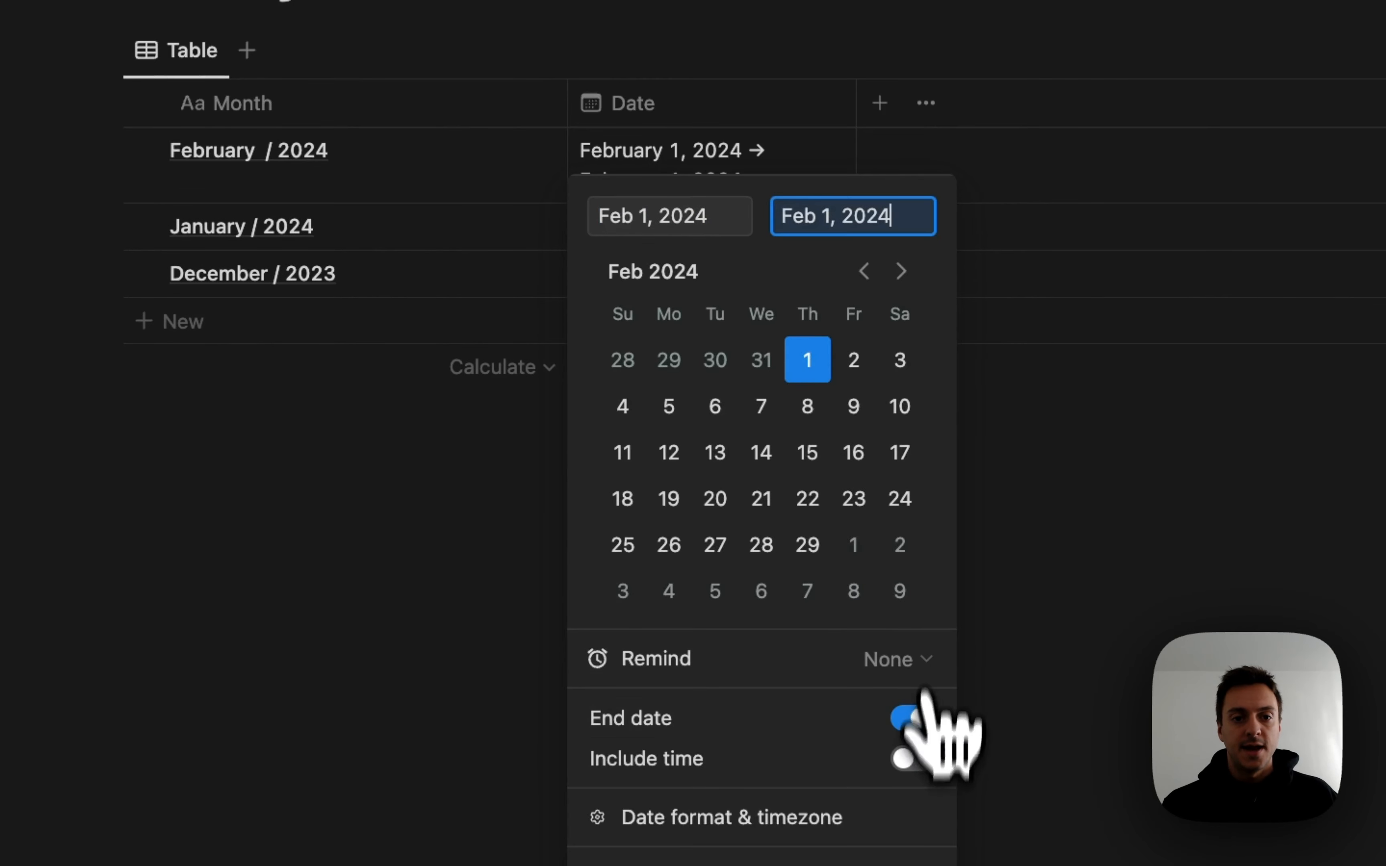
pyautogui.click(811, 551)
pyautogui.press('Escape')
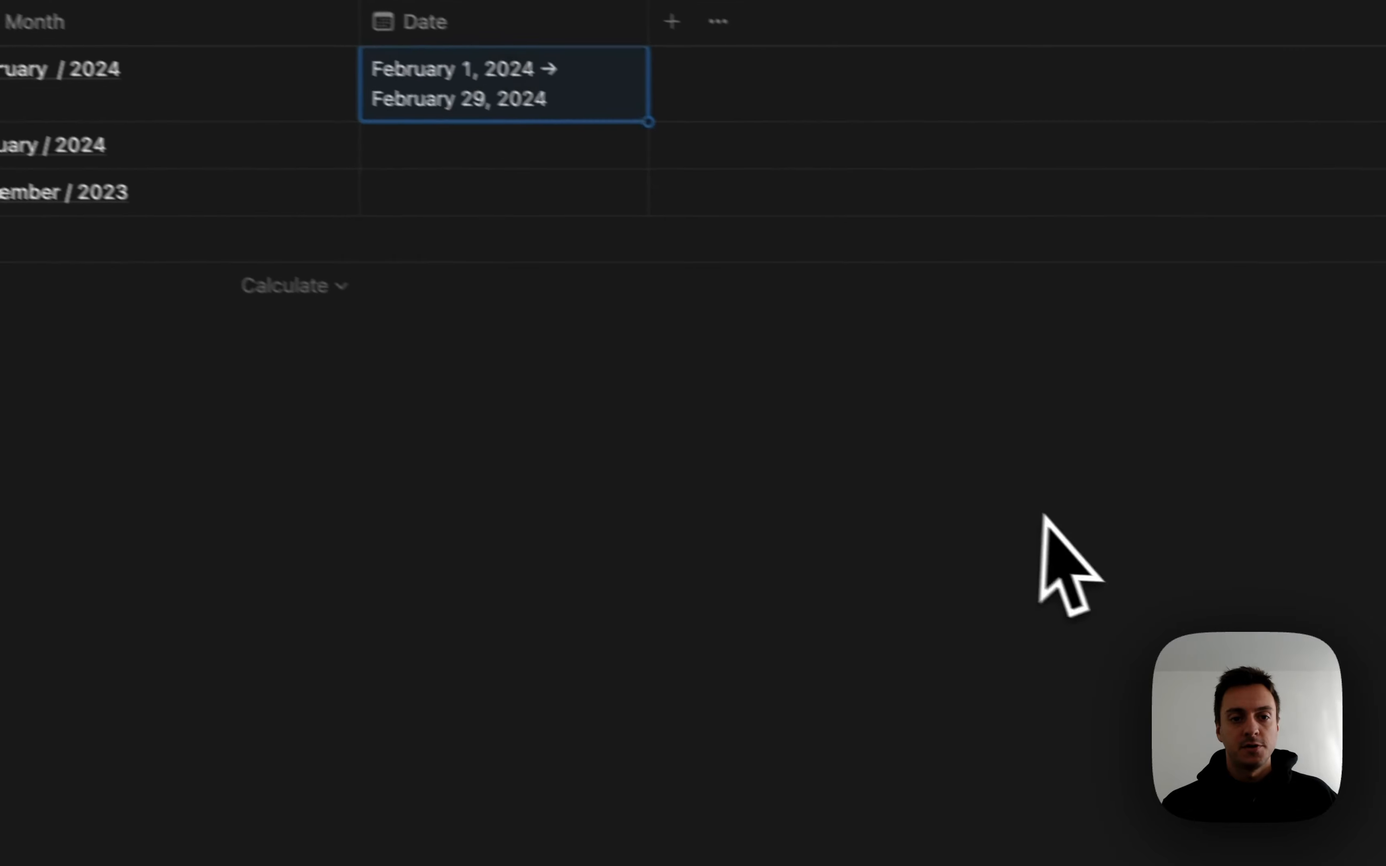
# Set the January / 2024 row's date range to January 1, 2024 through January 31, 2024.
pyautogui.click(455, 154)
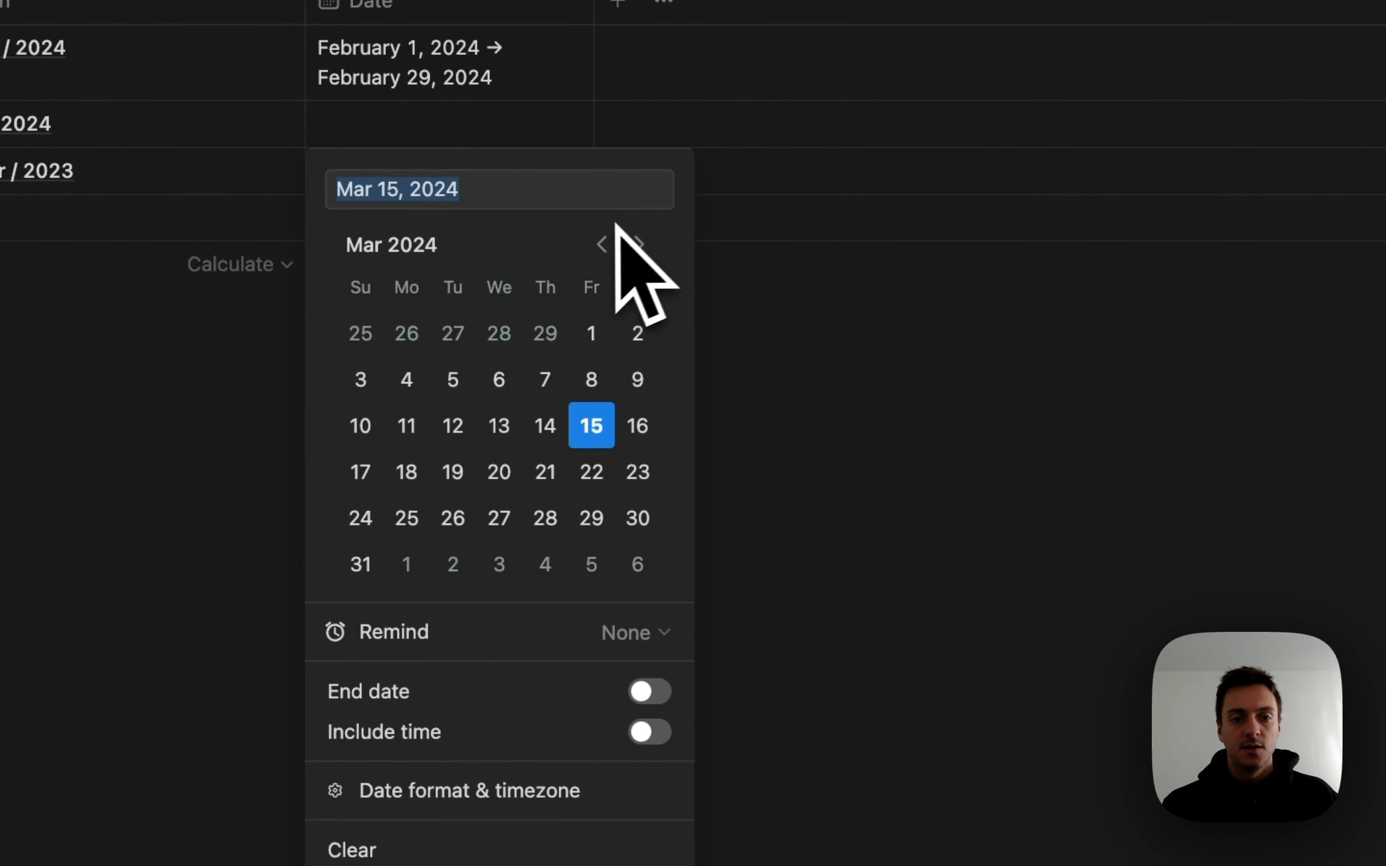
pyautogui.click(602, 244)
pyautogui.click(601, 245)
pyautogui.click(407, 333)
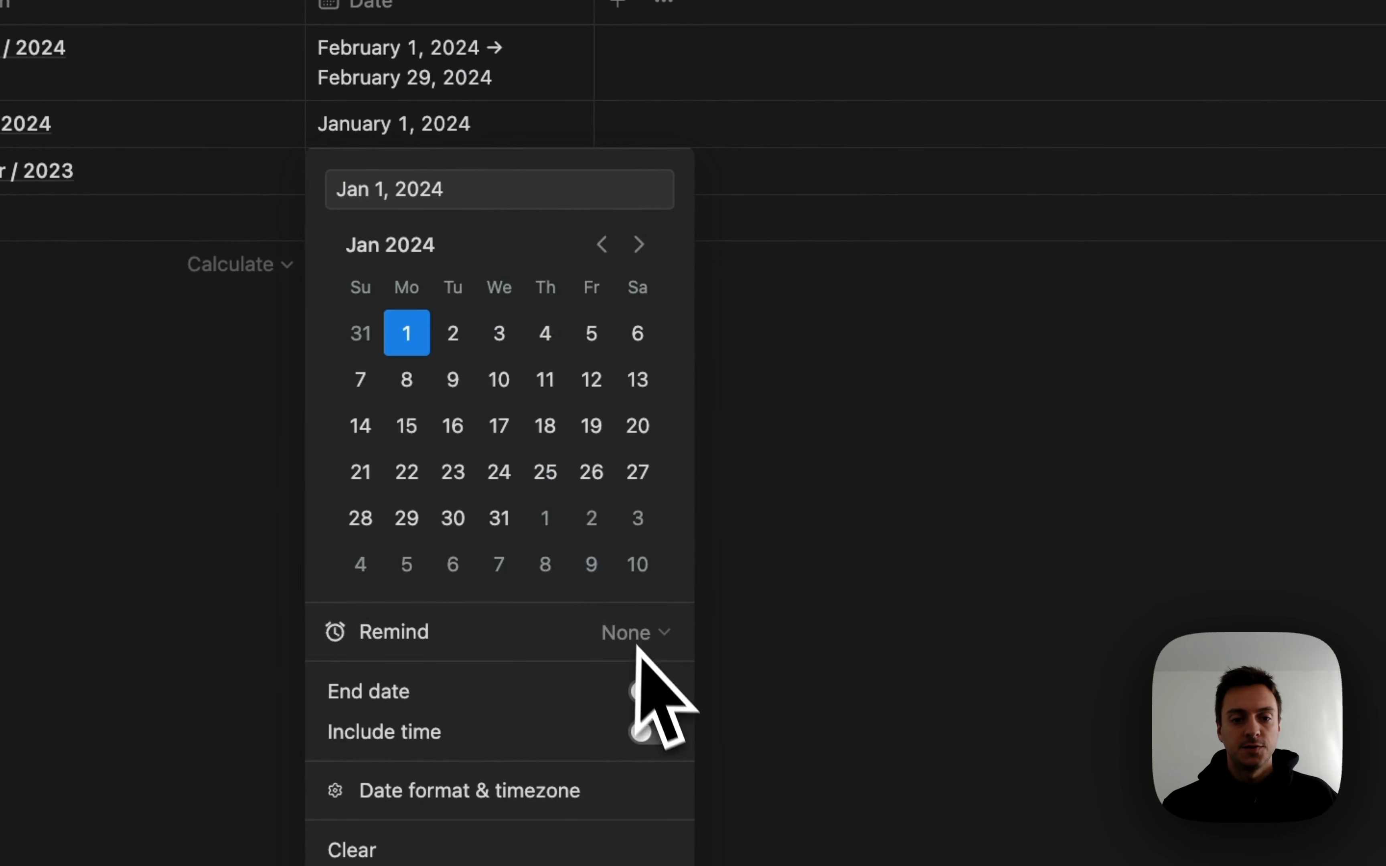
pyautogui.click(649, 692)
pyautogui.click(499, 518)
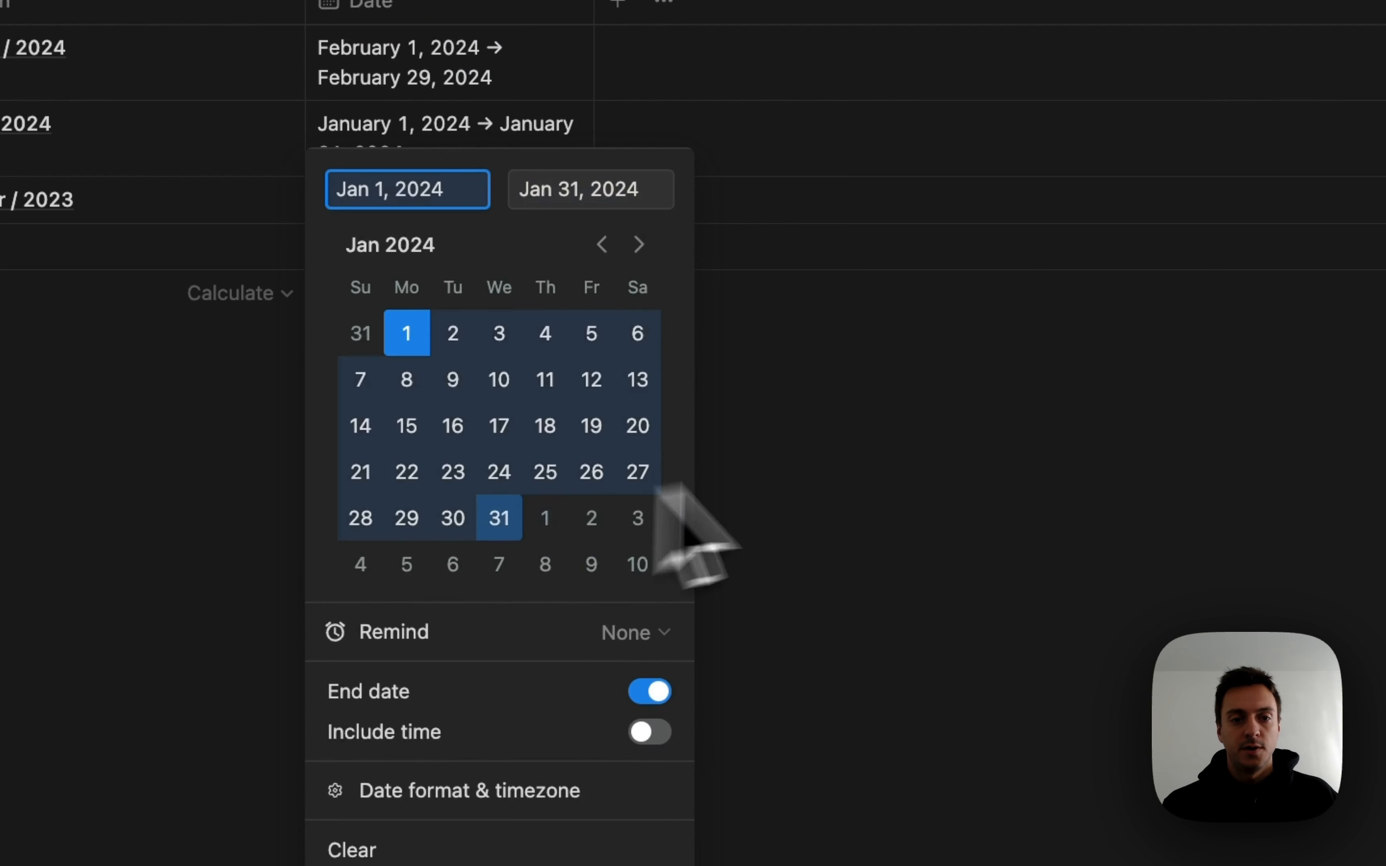
pyautogui.press('Escape')
# Set the December / 2023 row's date range to December 1, 2023 through December 31, 2023.
pyautogui.click(402, 218)
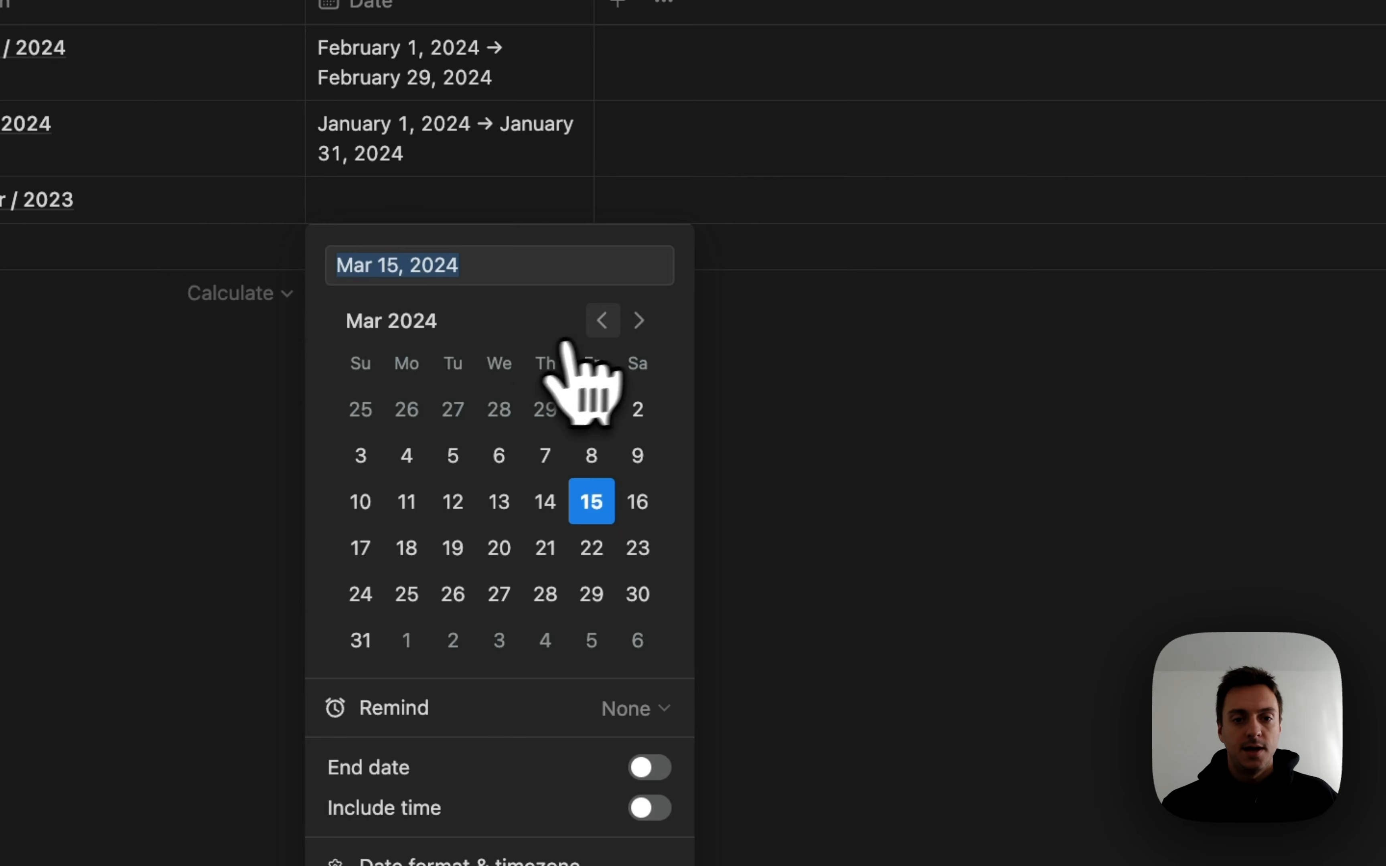
pyautogui.click(605, 324)
pyautogui.click(610, 327)
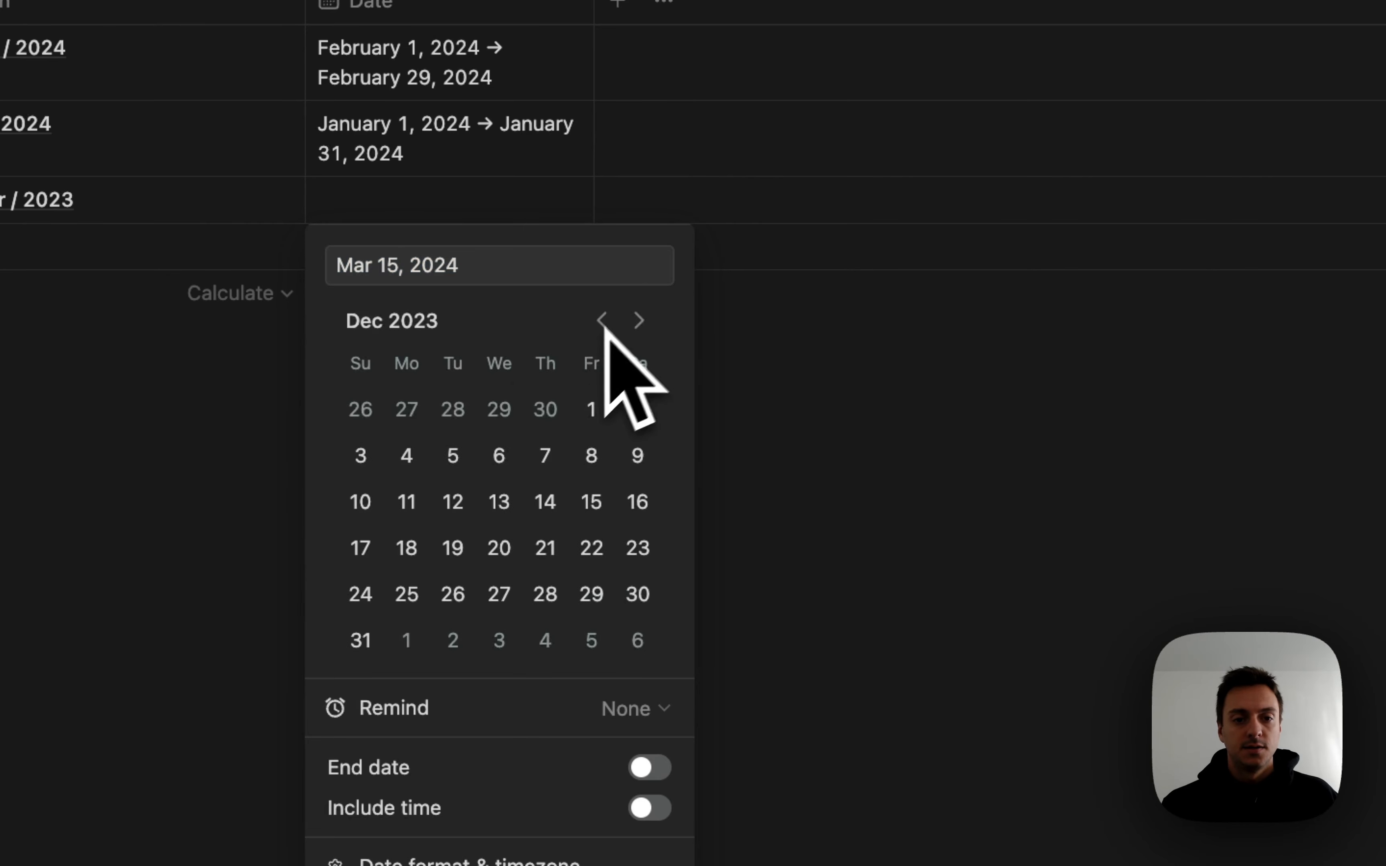
pyautogui.click(591, 409)
pyautogui.click(647, 700)
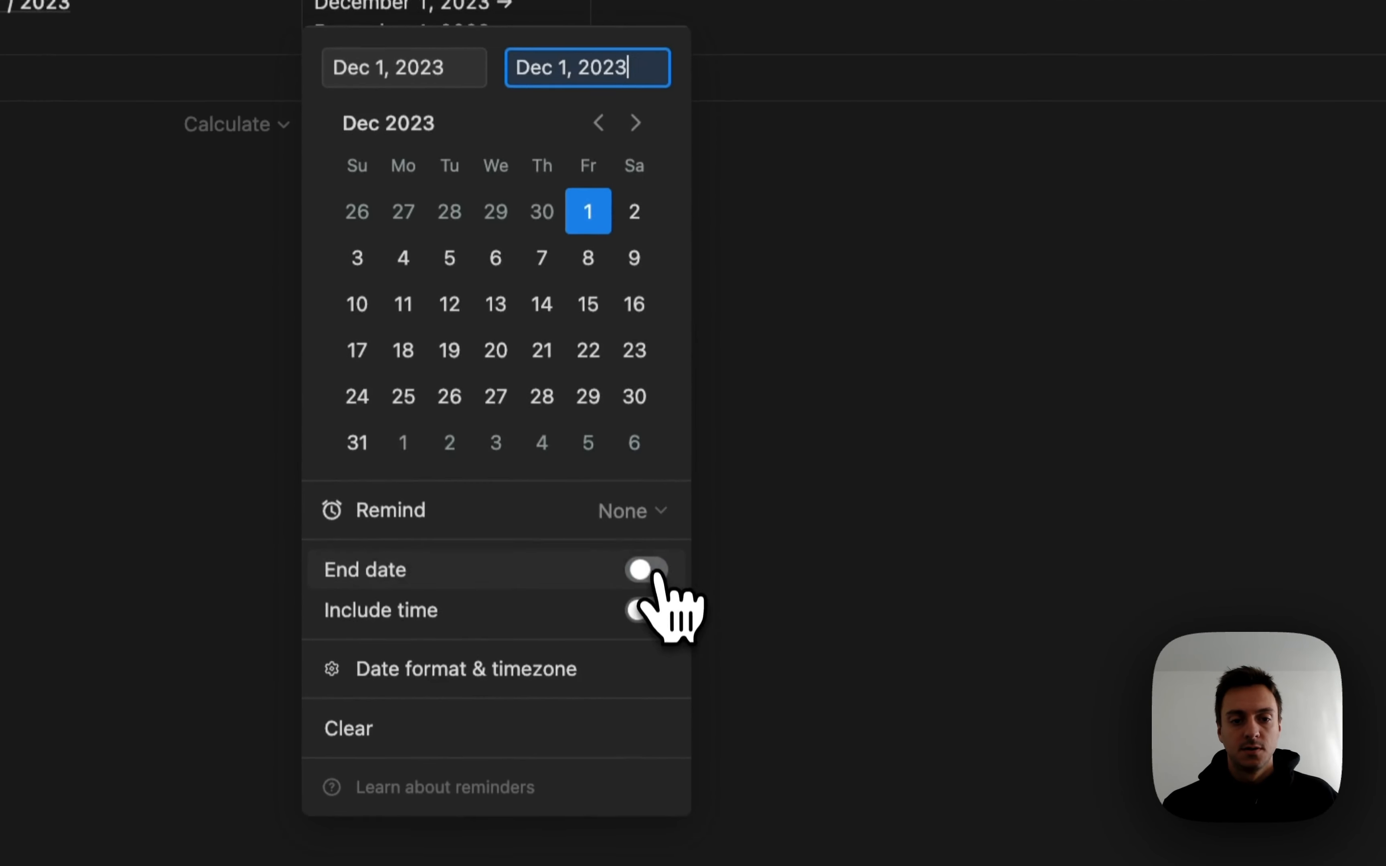
pyautogui.click(361, 434)
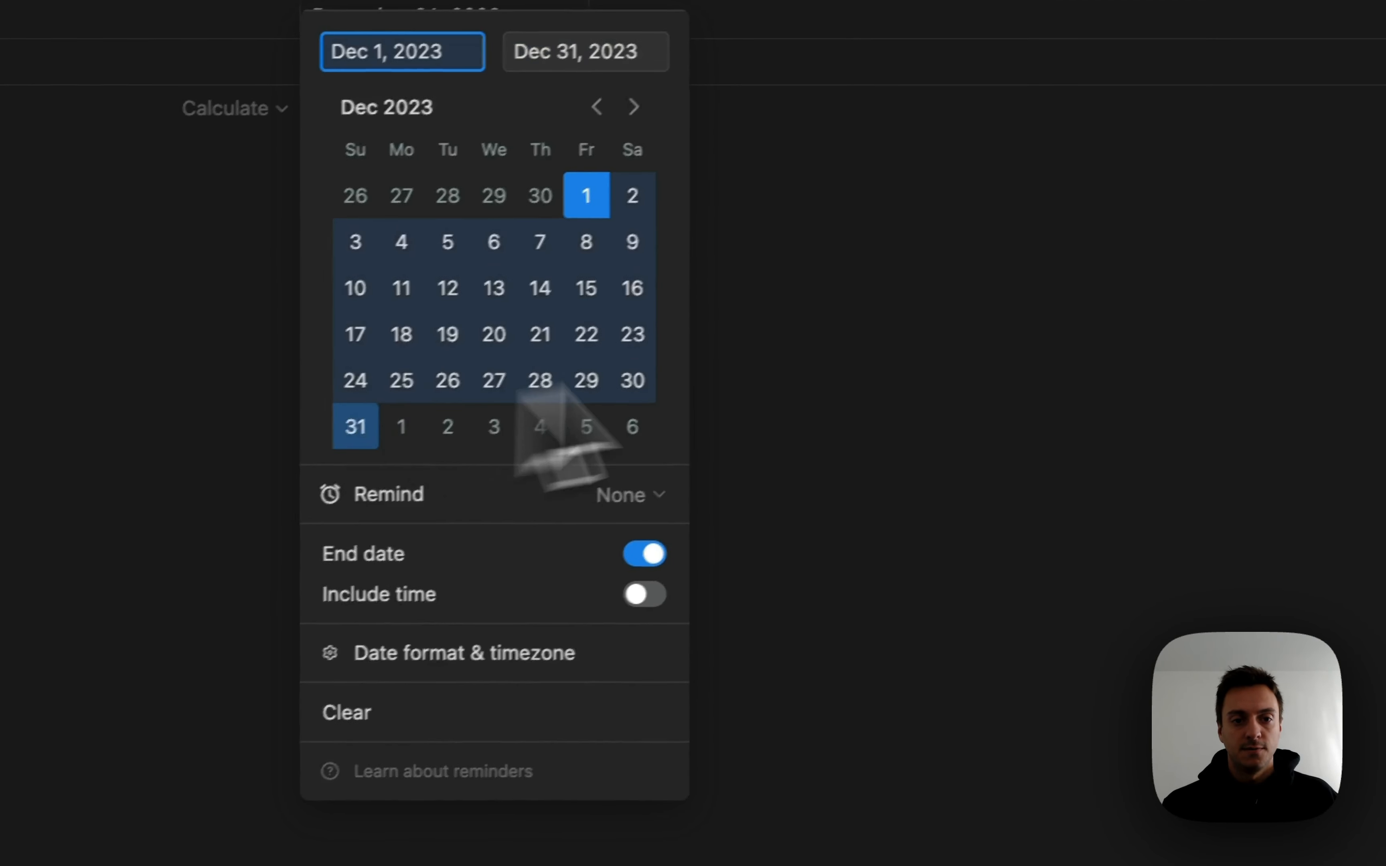
pyautogui.press('Escape')
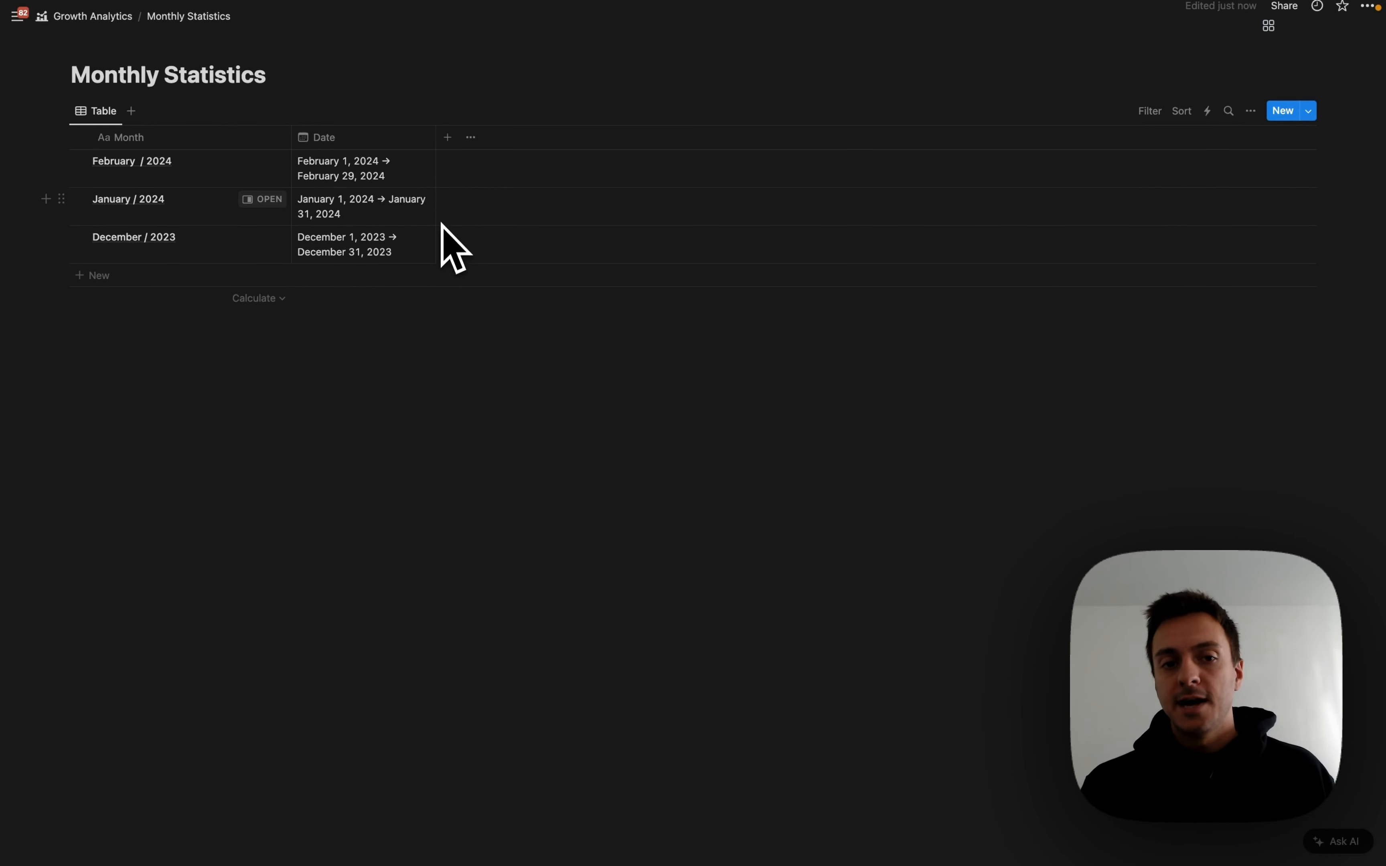
# Add a Number property named "Revenue" and set its number format to US Dollar.
pyautogui.click(447, 138)
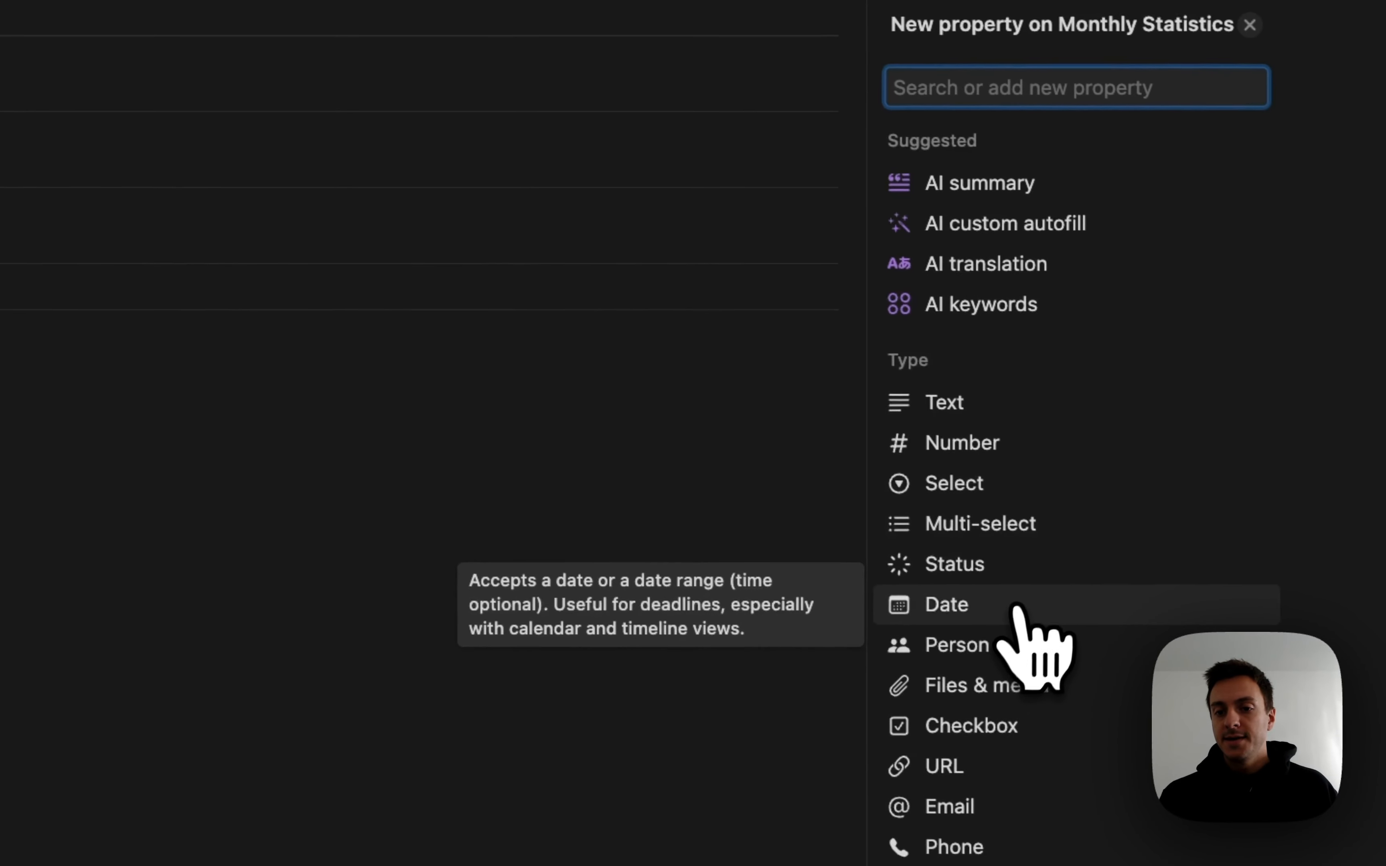
pyautogui.click(968, 435)
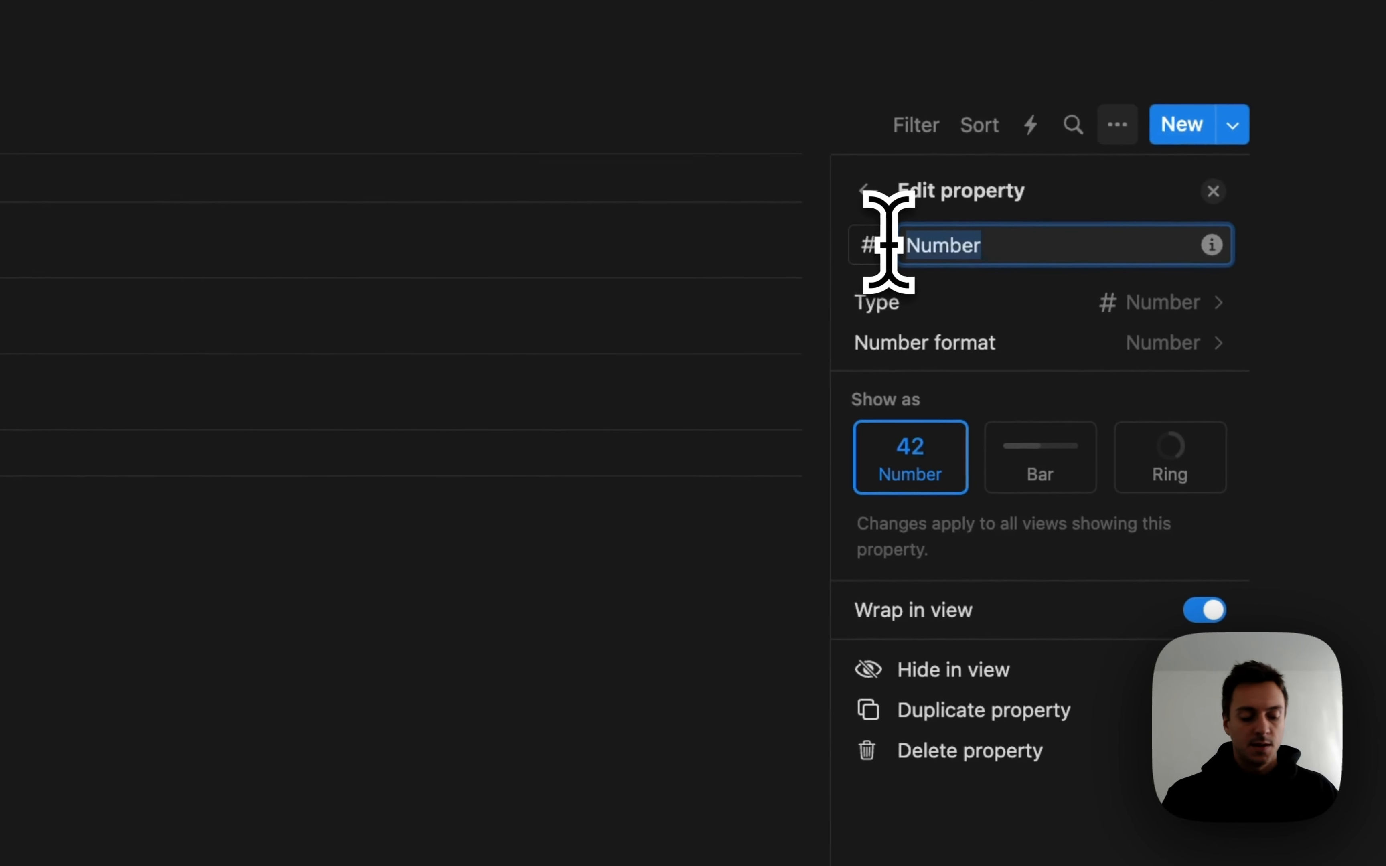
pyautogui.press('BackSpace')
pyautogui.write('Revenue')
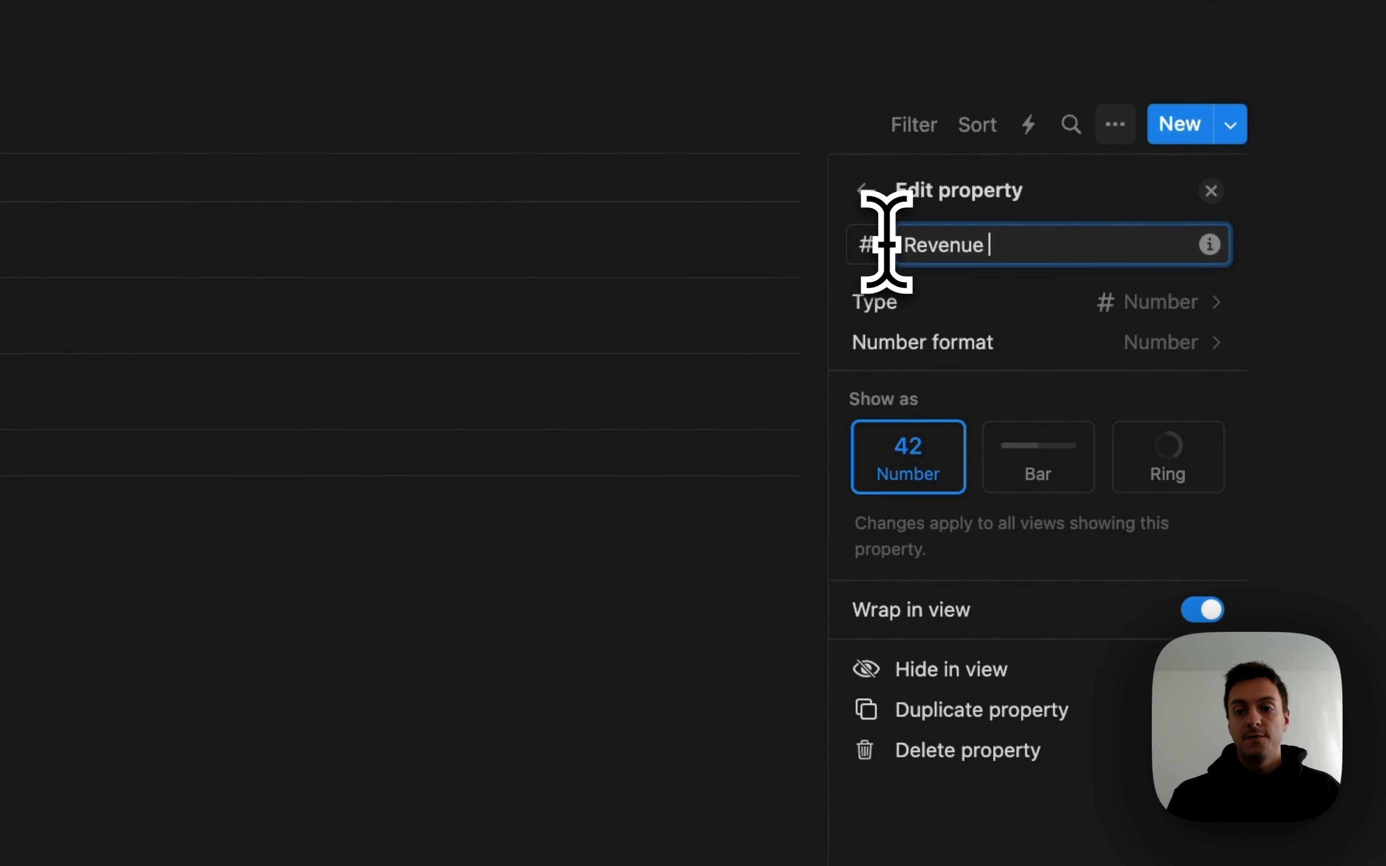
pyautogui.click(1144, 346)
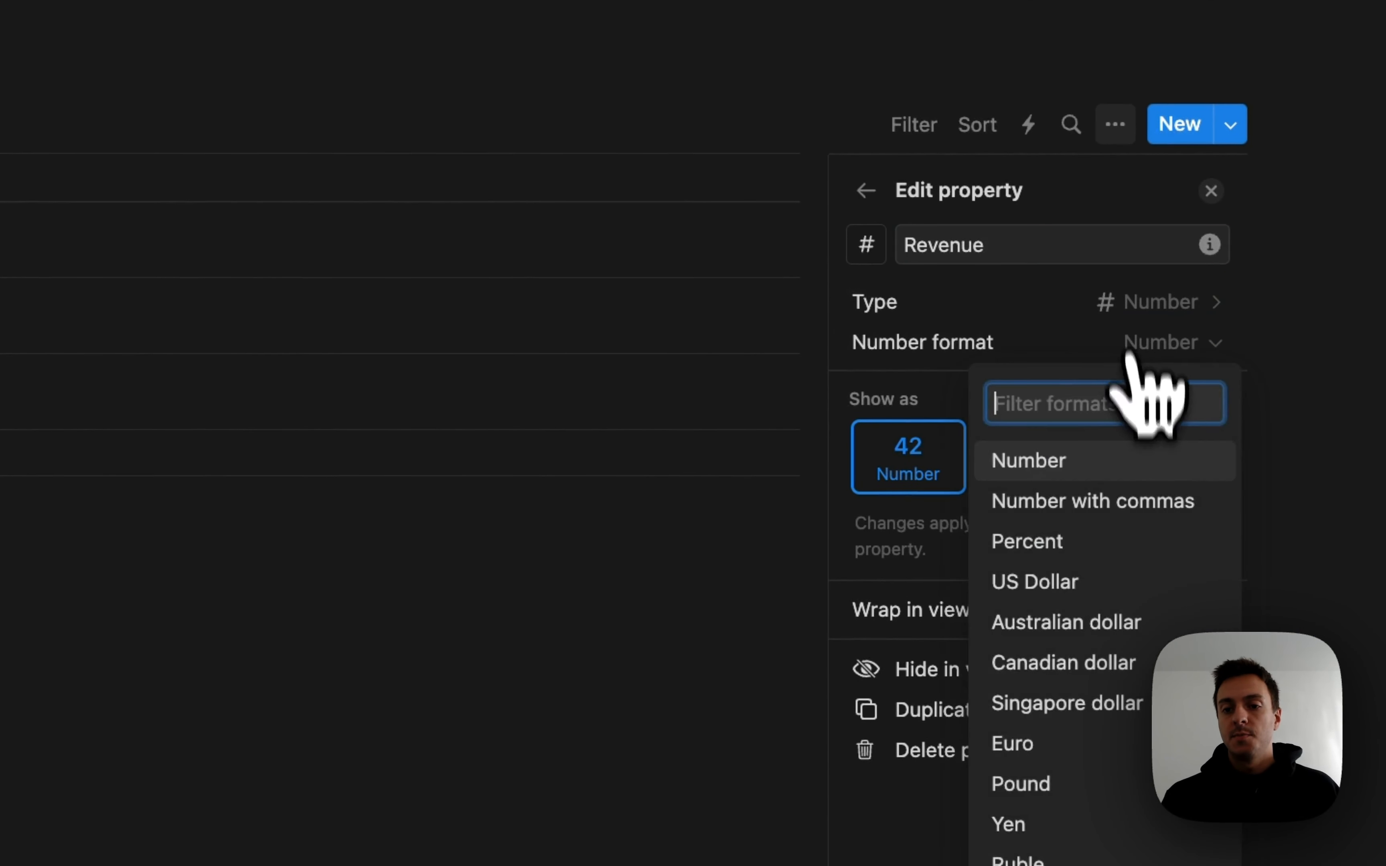
pyautogui.click(1051, 585)
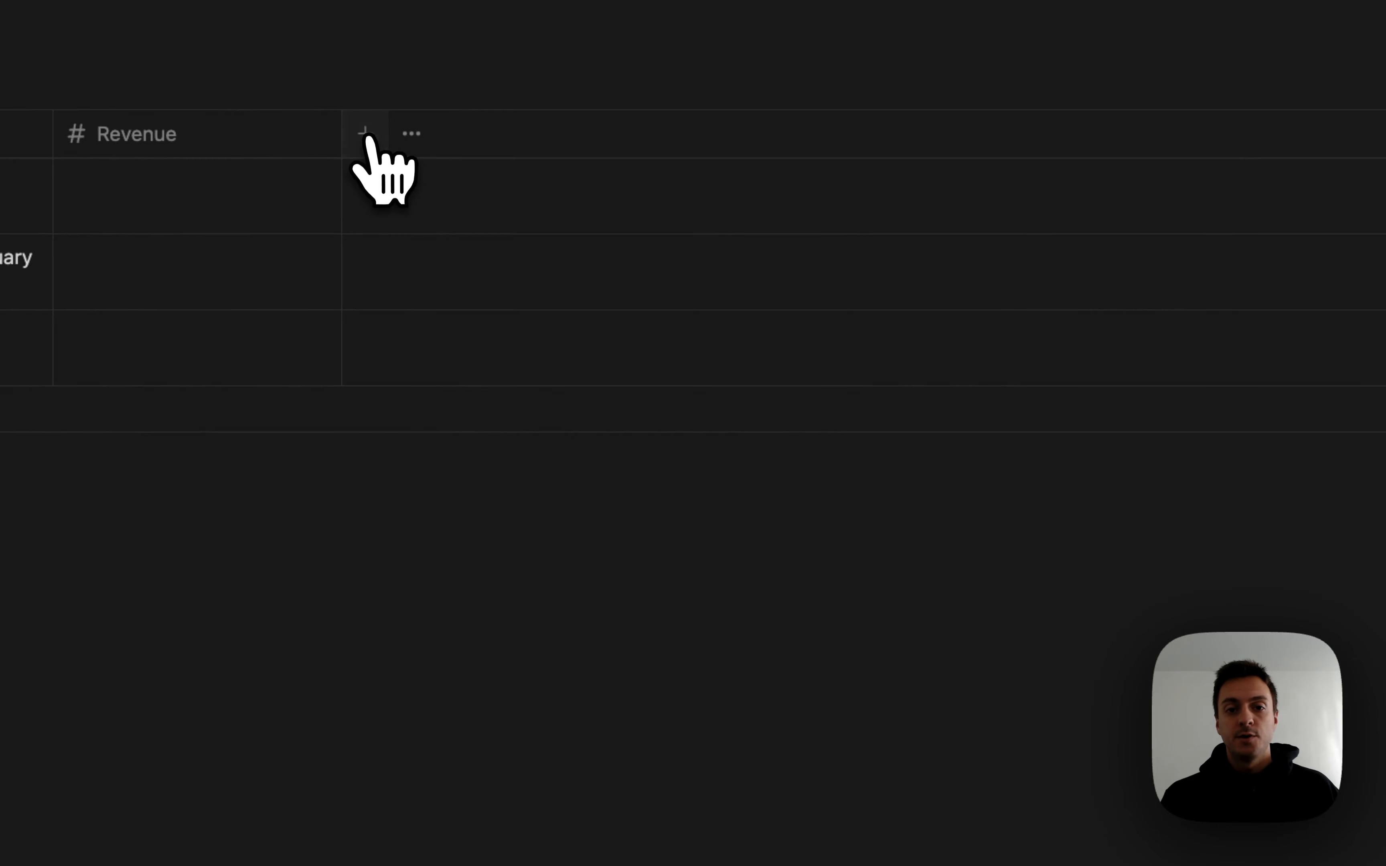
# Add a Number property named "Template Sales" to the Monthly Statistics table.
pyautogui.click(365, 134)
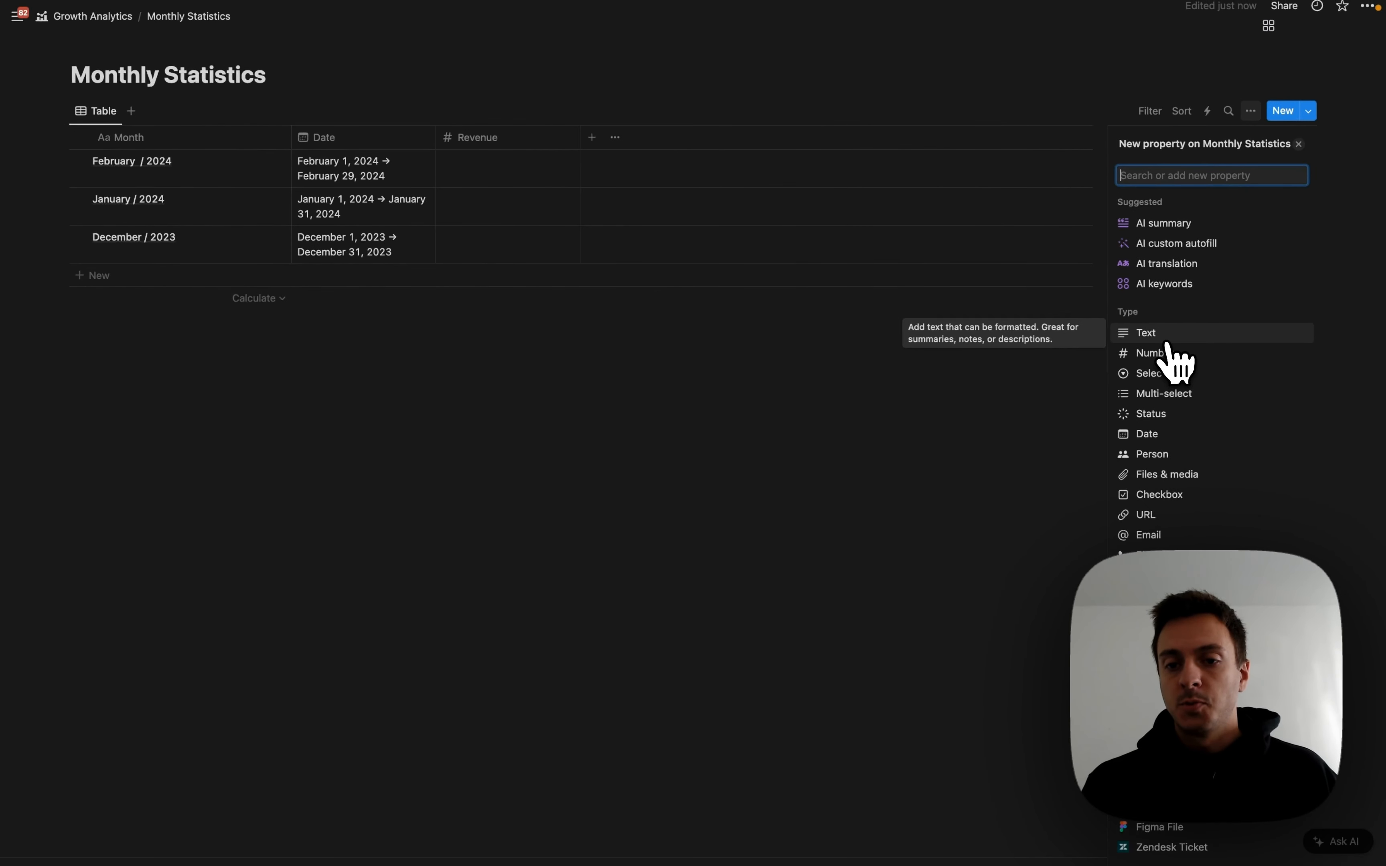
pyautogui.click(1163, 353)
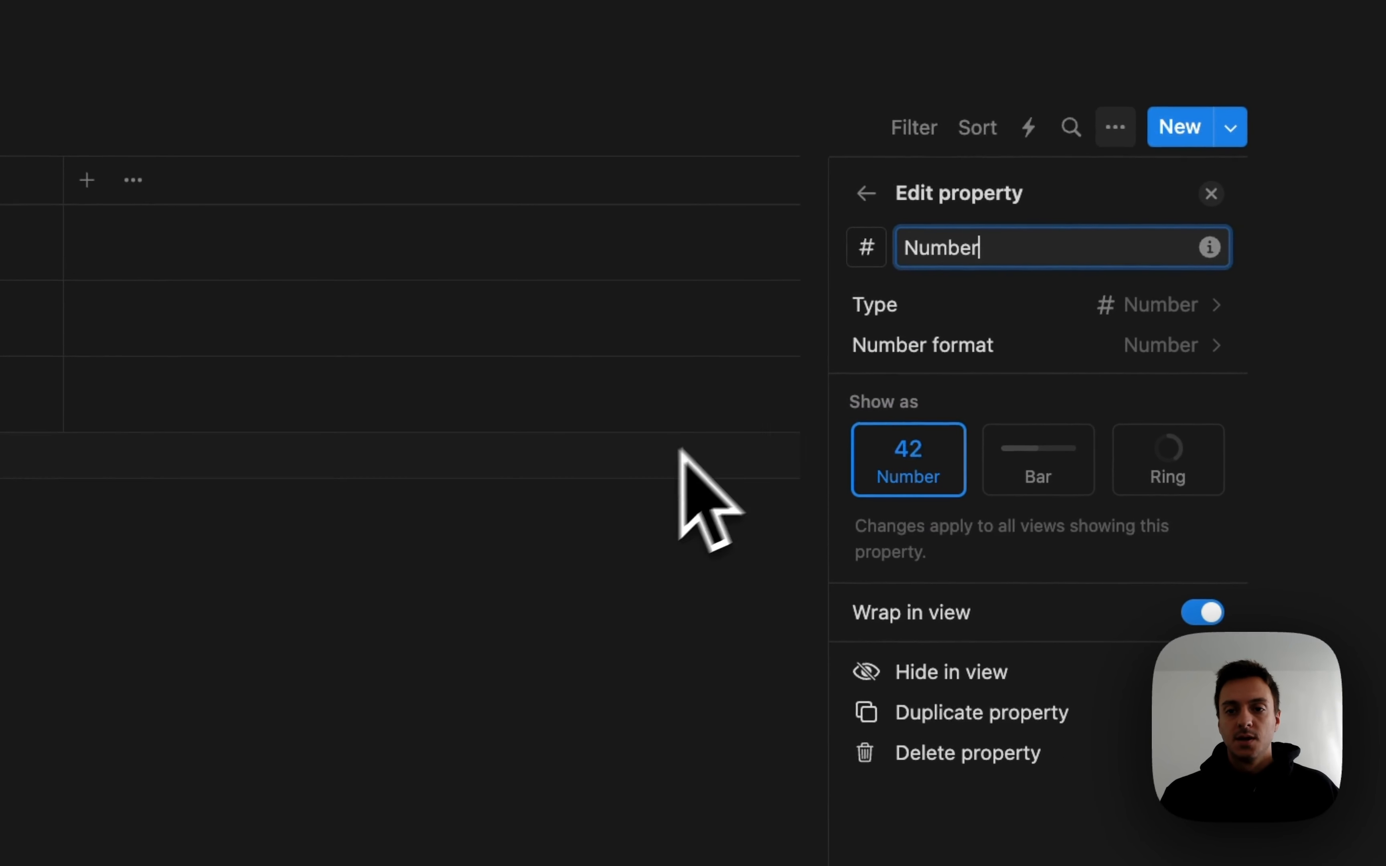
pyautogui.doubleClick(986, 252)
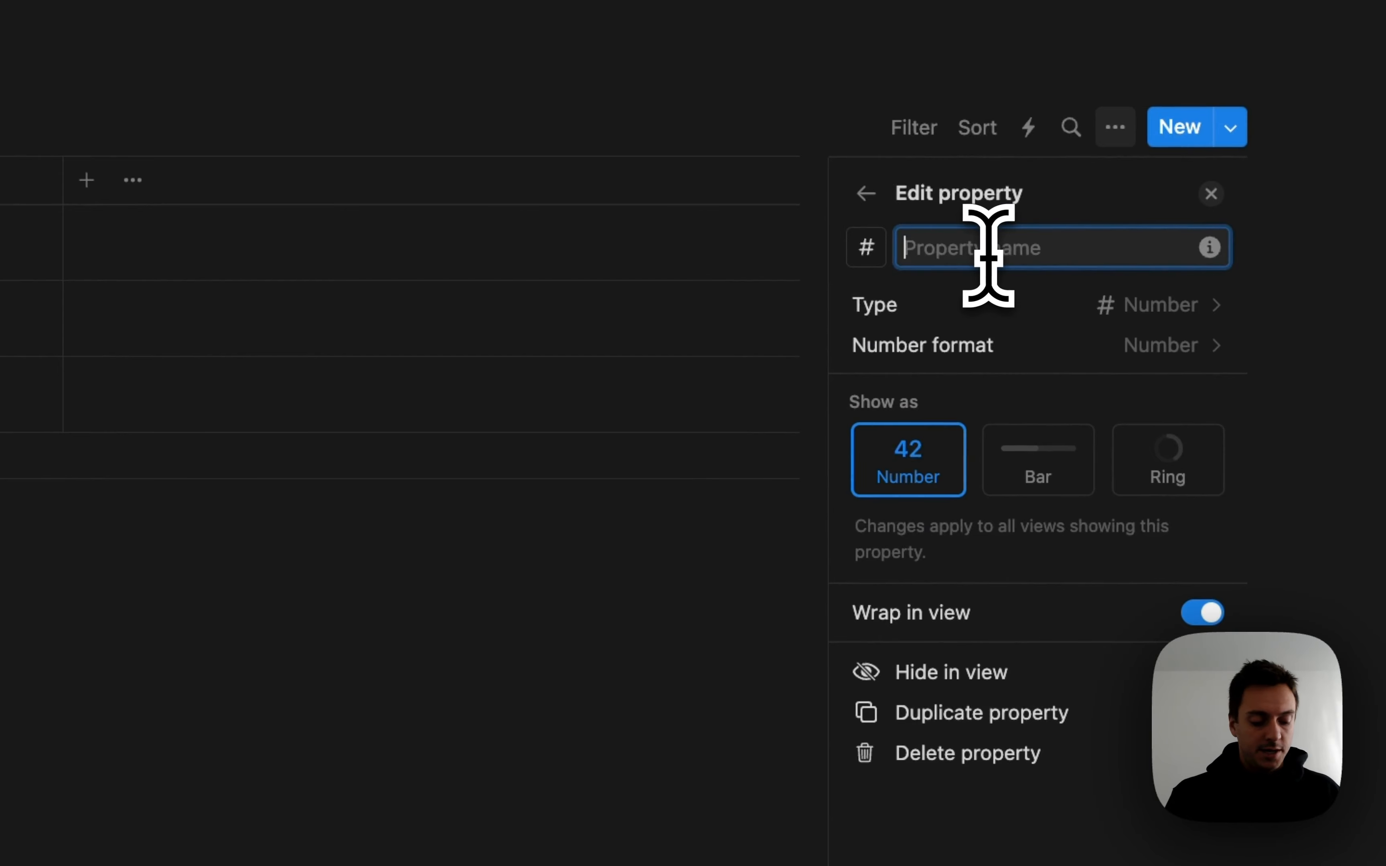
pyautogui.write('Template Sales')
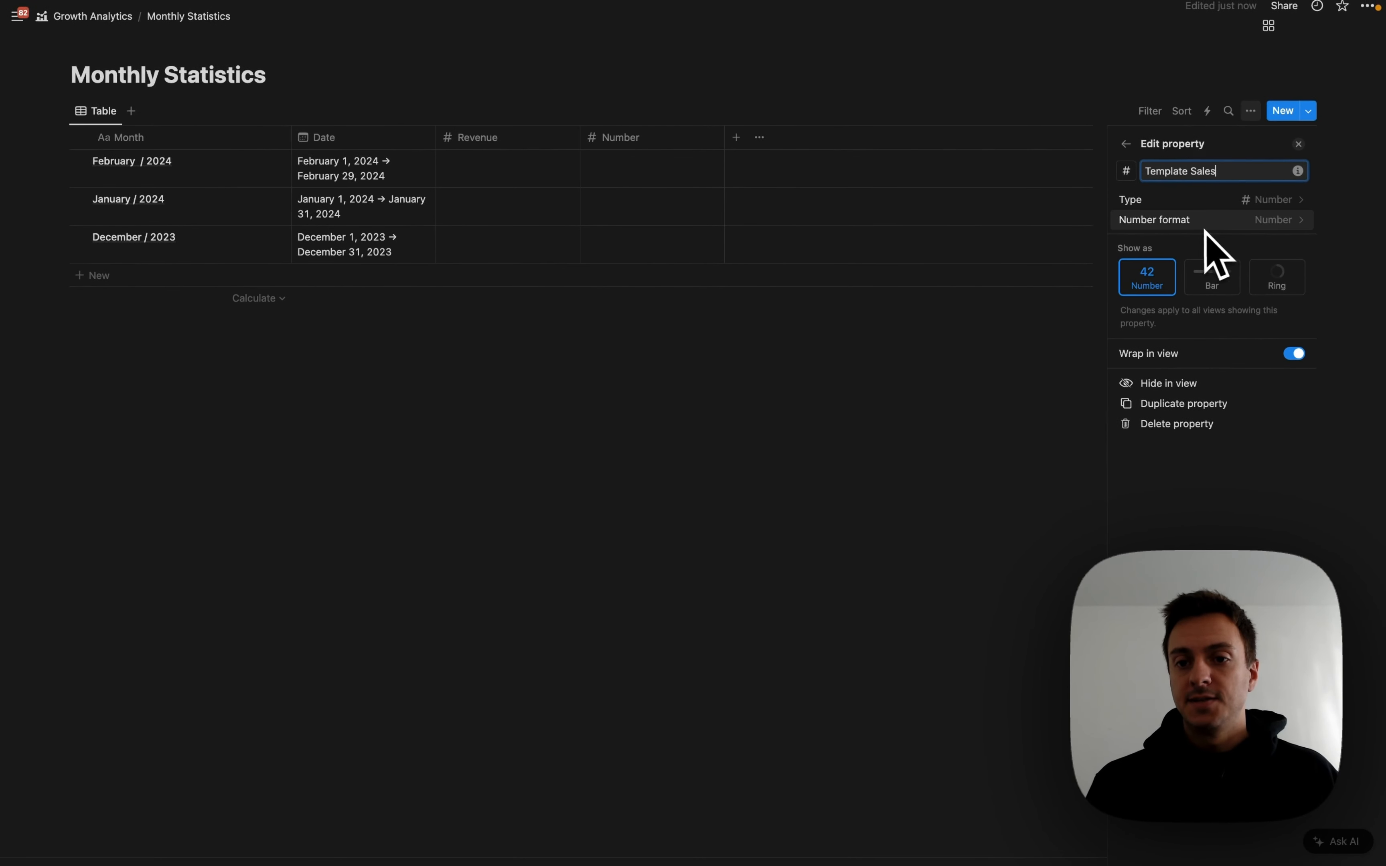
pyautogui.click(878, 386)
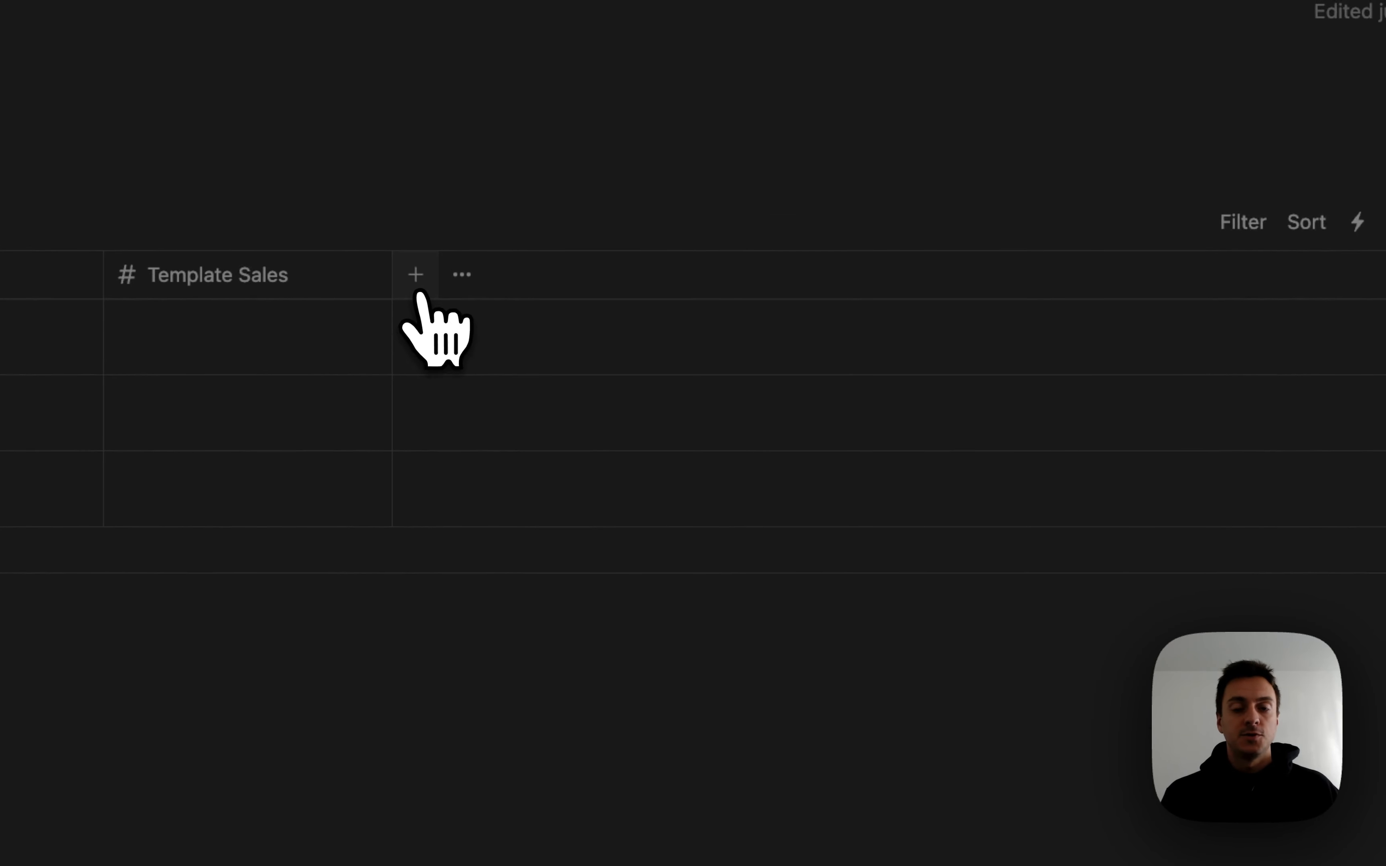
# Add a Number property named "Followers" to the Monthly Statistics table.
pyautogui.click(420, 294)
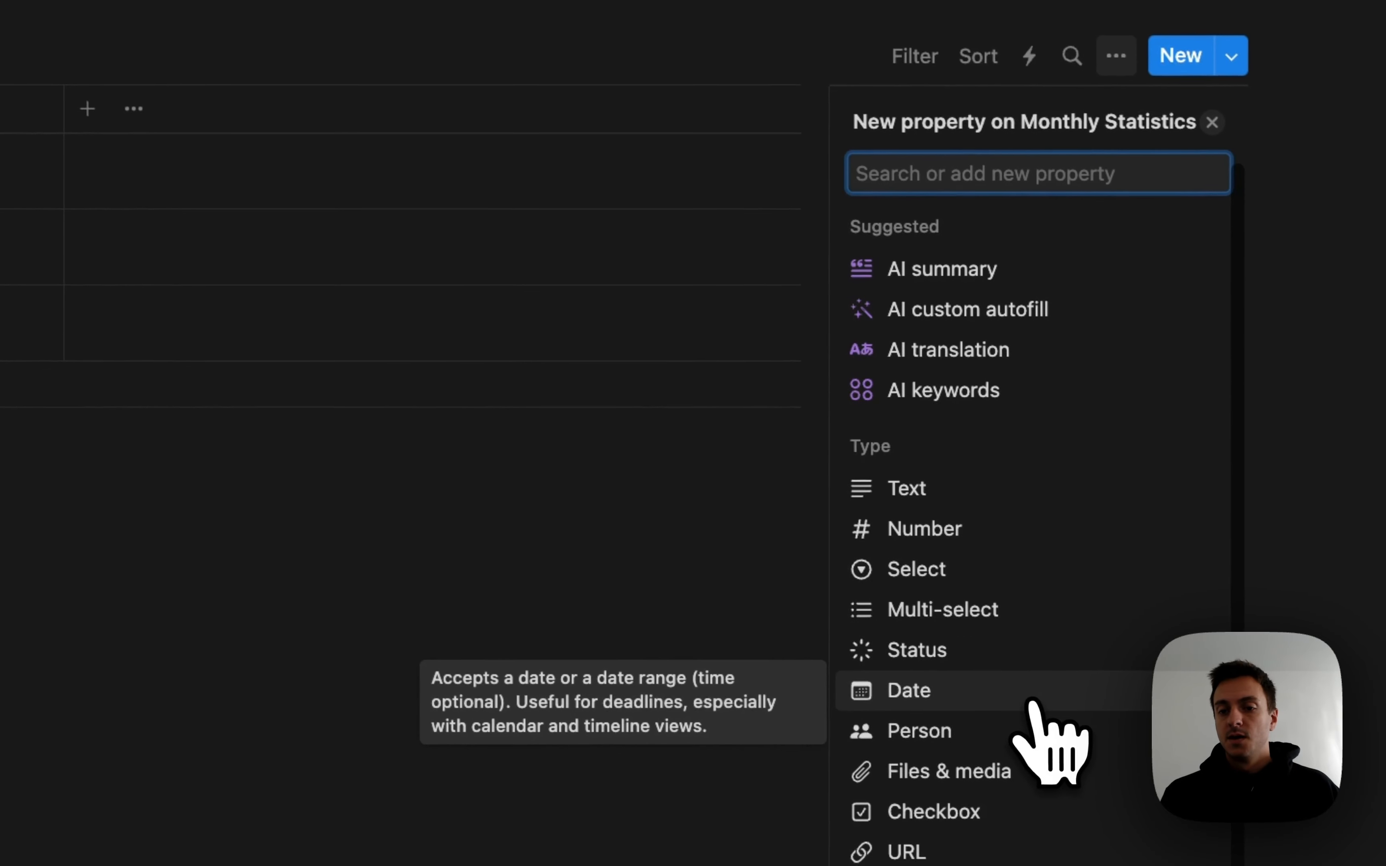
pyautogui.click(936, 532)
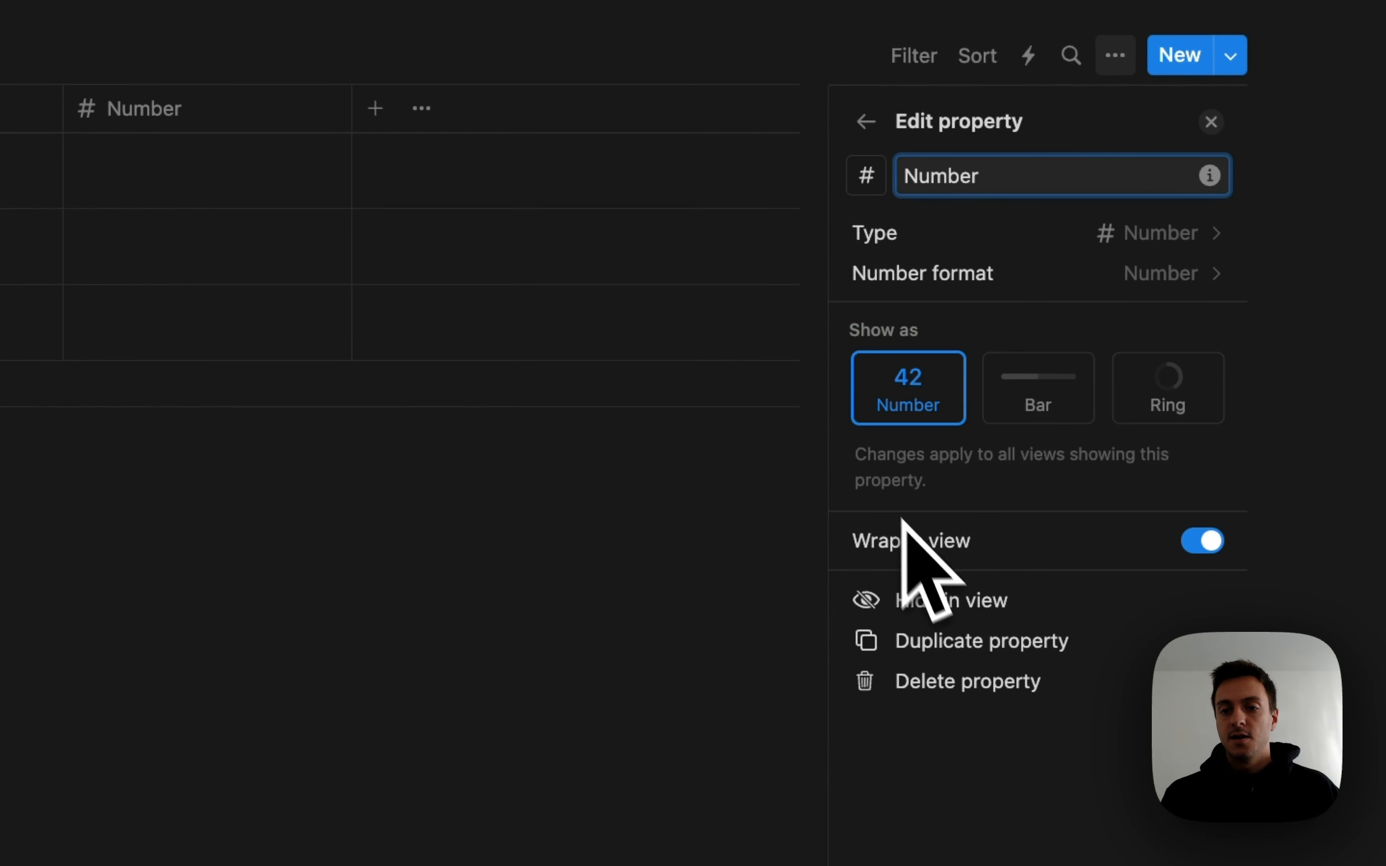
pyautogui.doubleClick(990, 175)
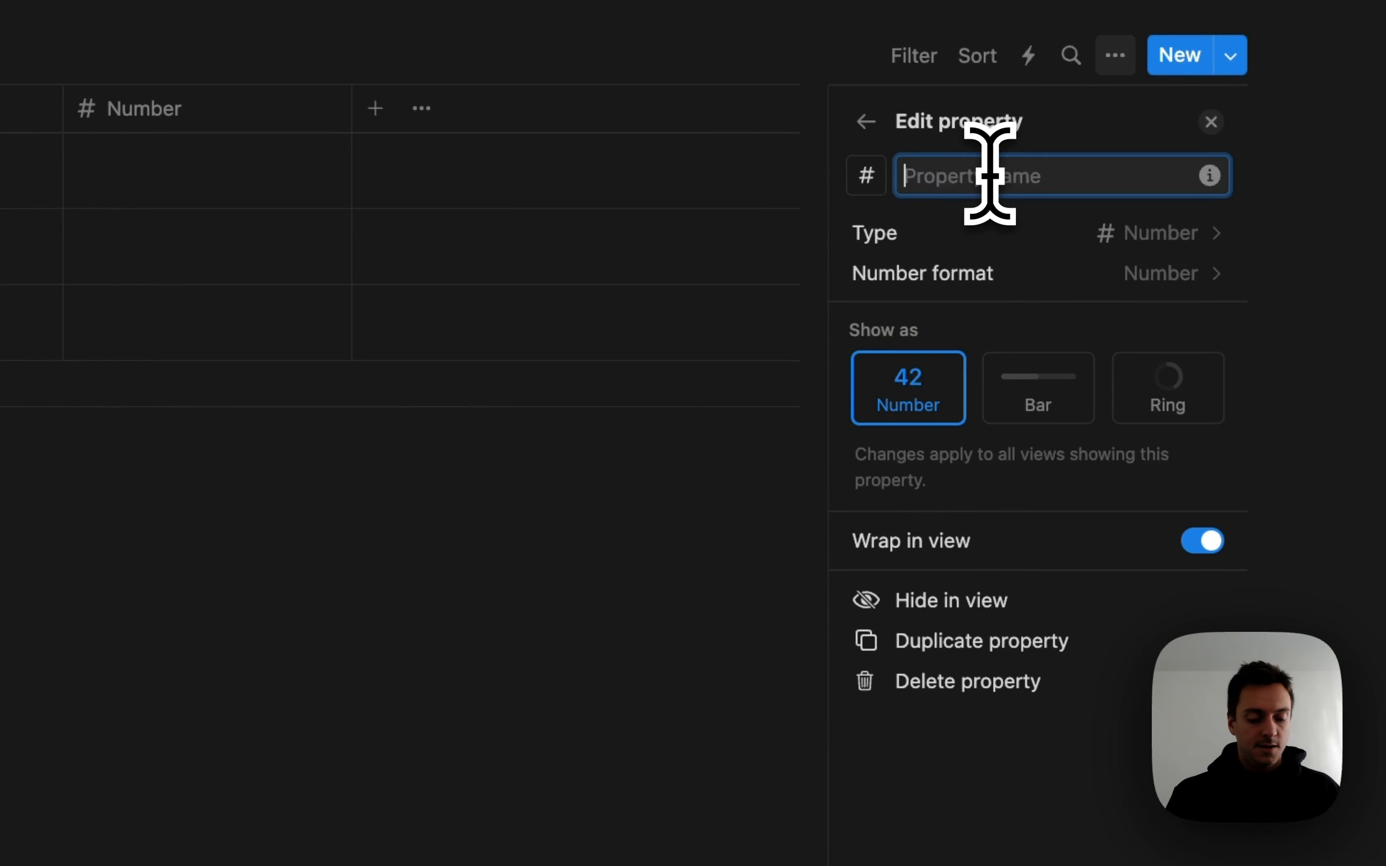
pyautogui.write('Followers')
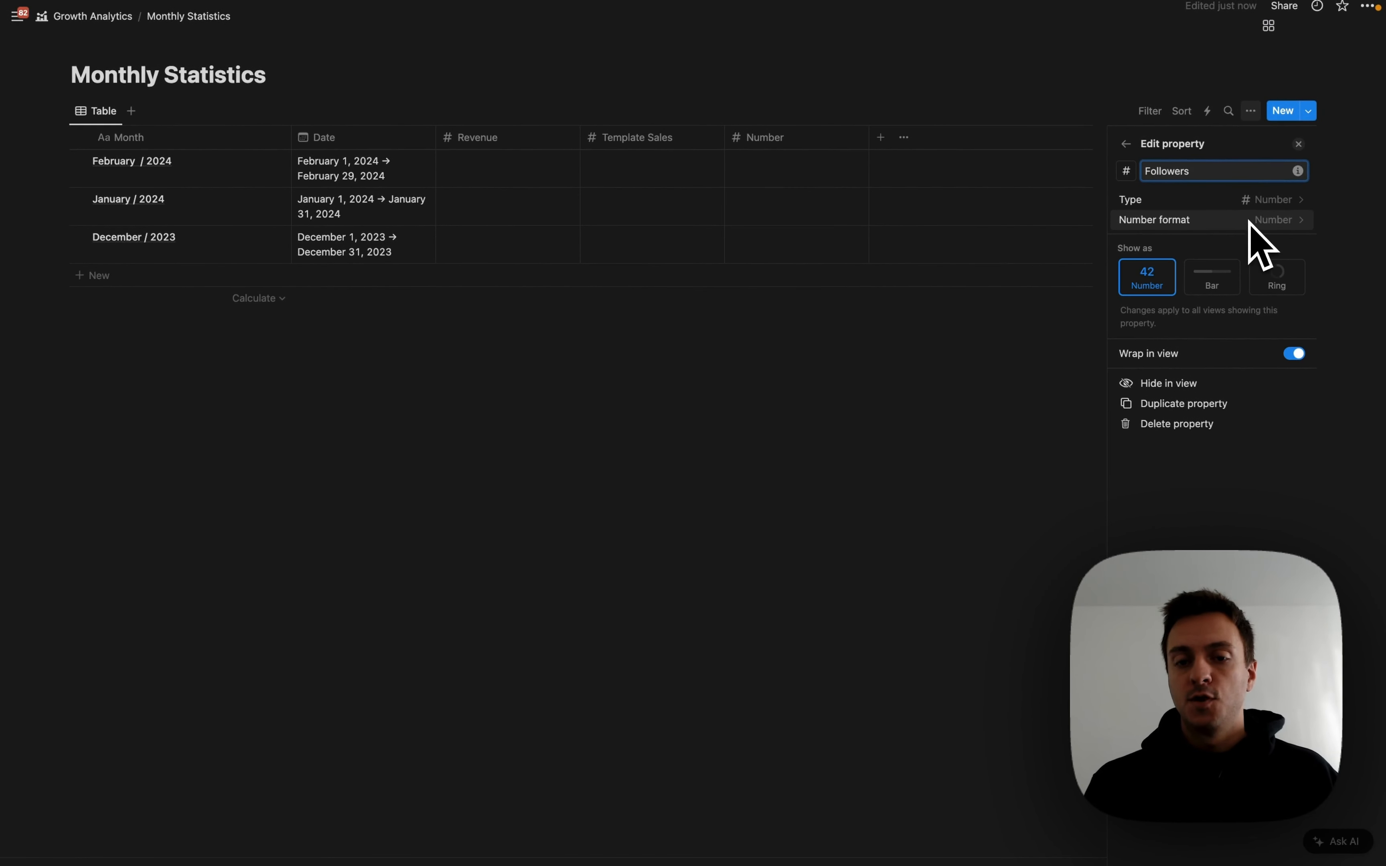
pyautogui.click(803, 338)
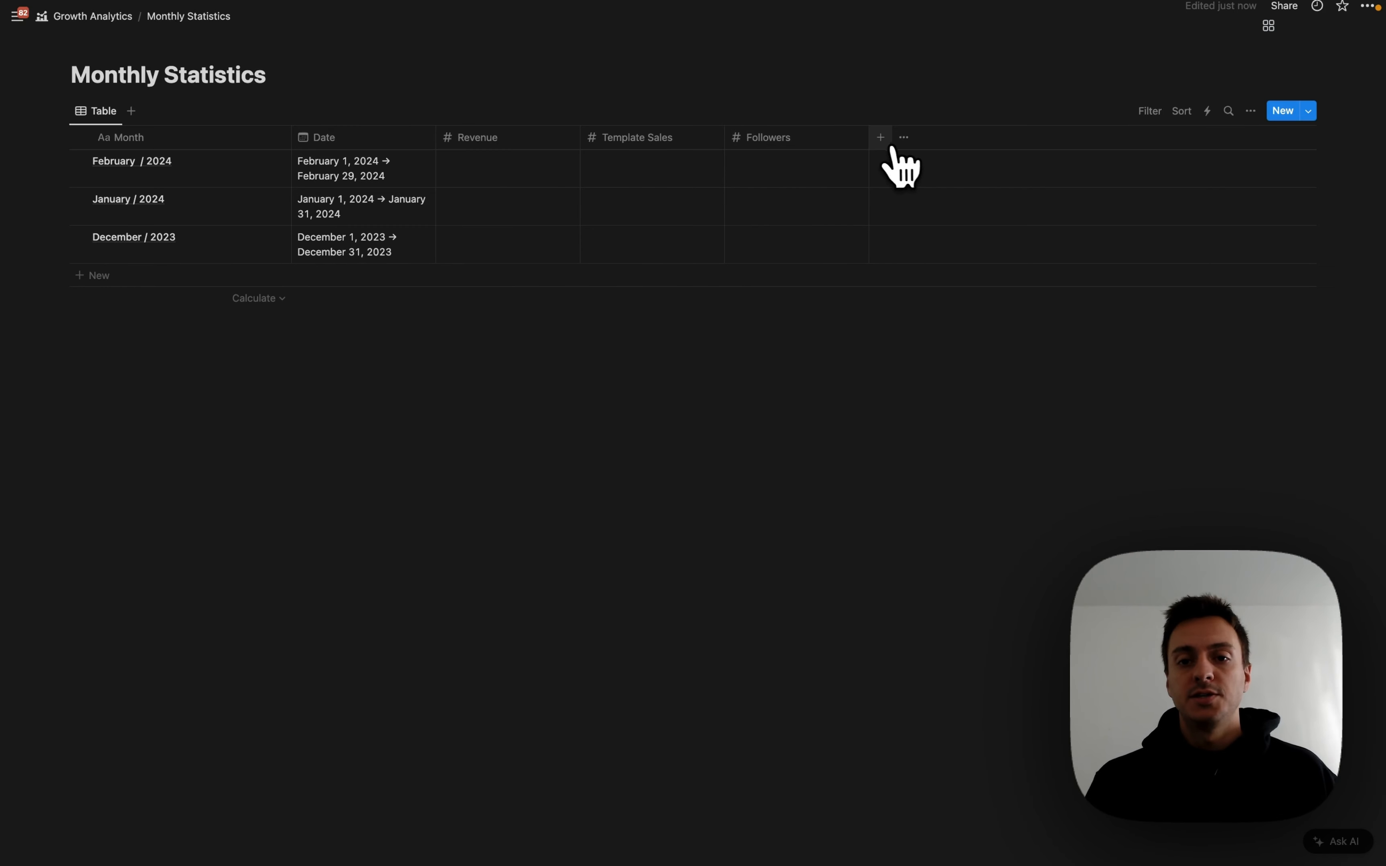
# Add a relation from Monthly Statistics to itself with separate directions, named "Next Month" and, for the related property, "Previous Month".
pyautogui.click(881, 139)
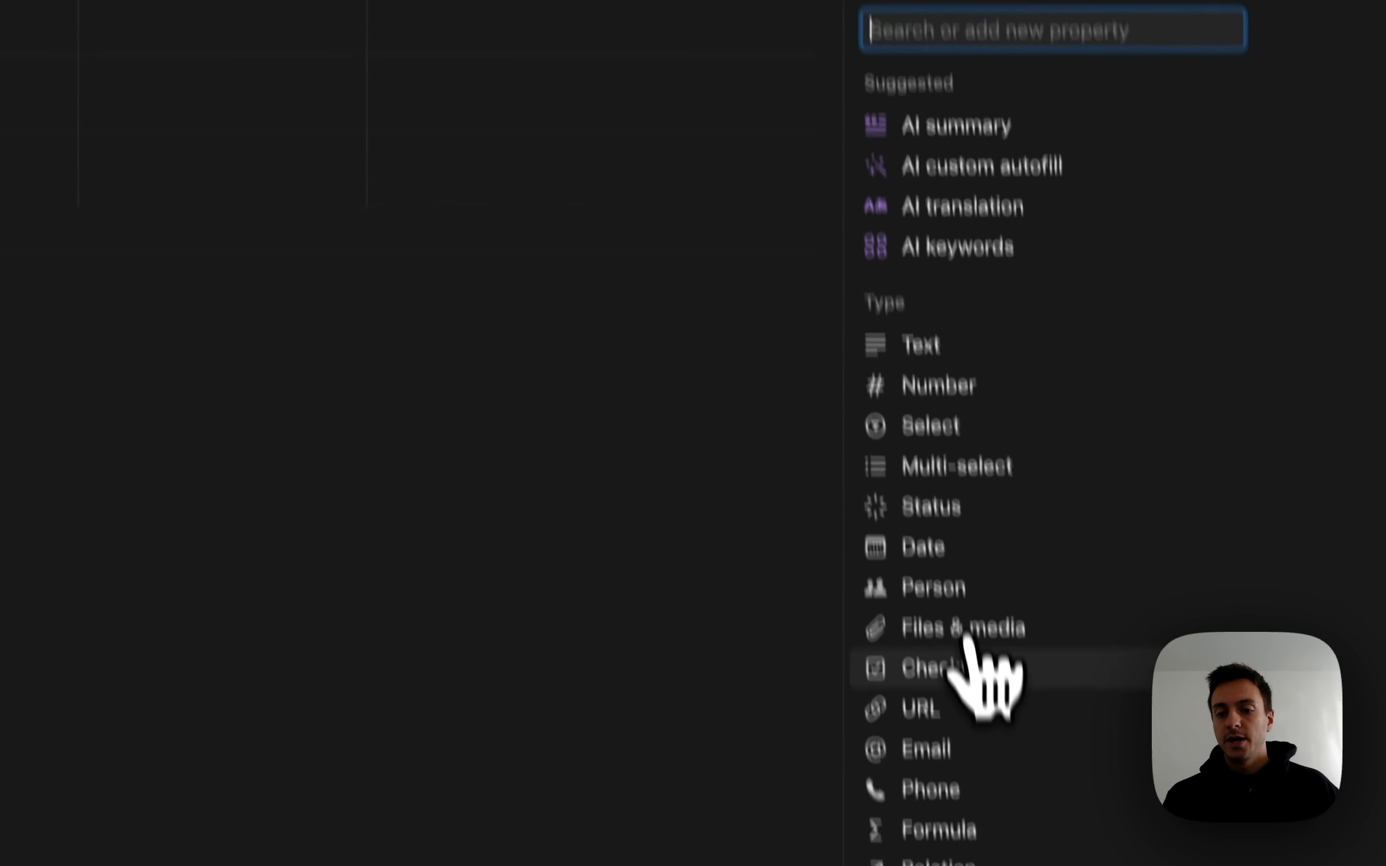
pyautogui.click(934, 862)
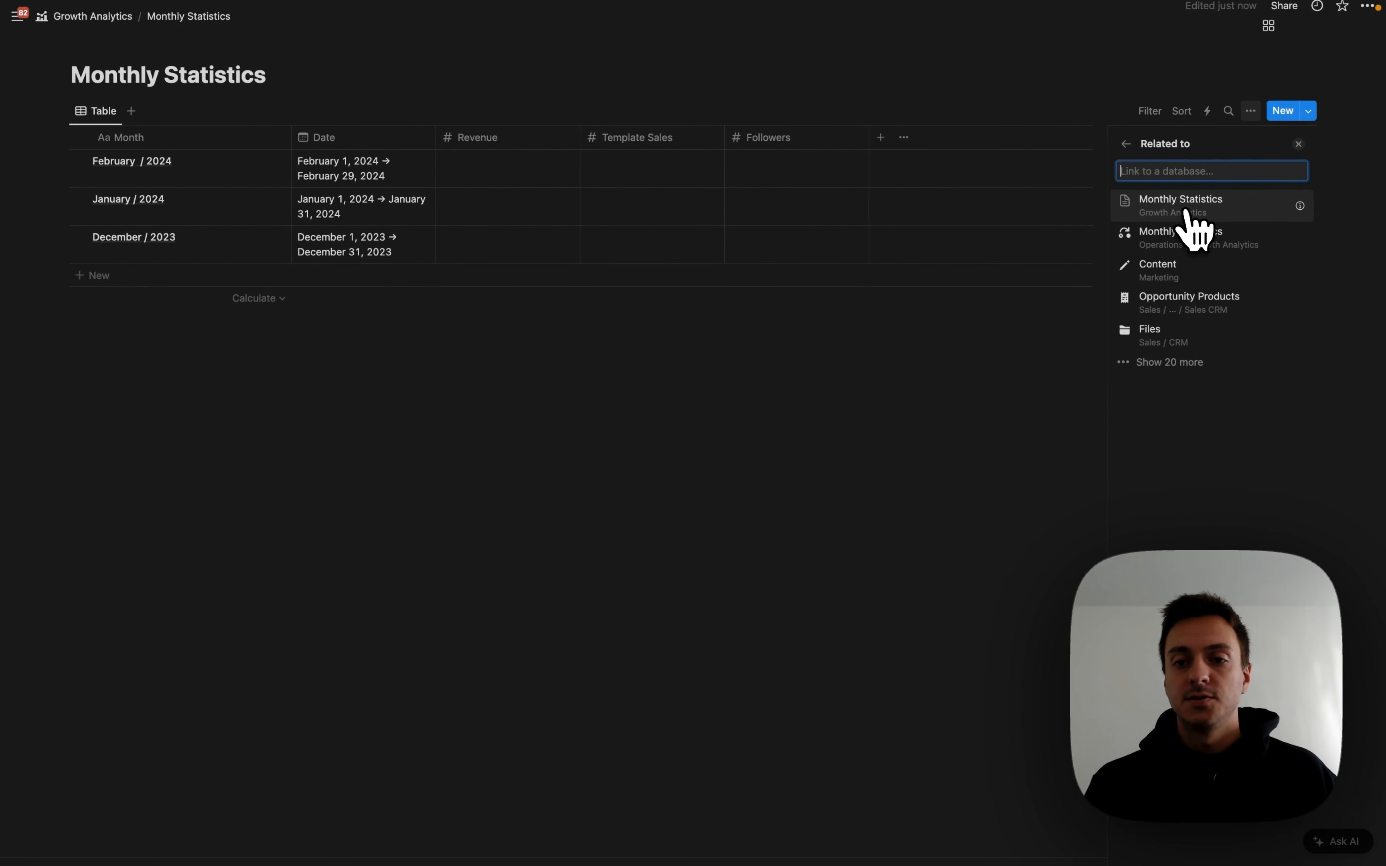
pyautogui.click(1181, 206)
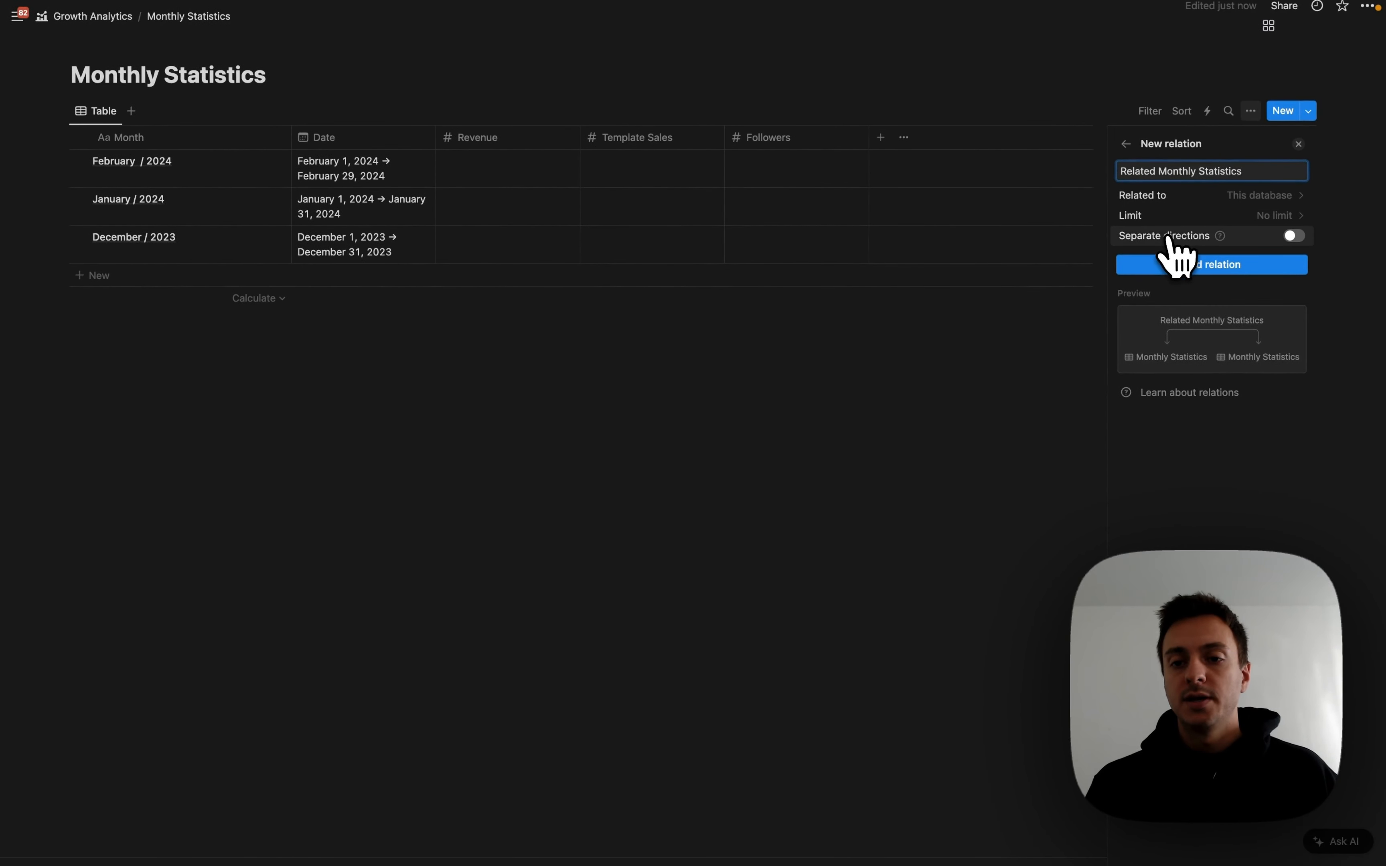
pyautogui.click(1295, 236)
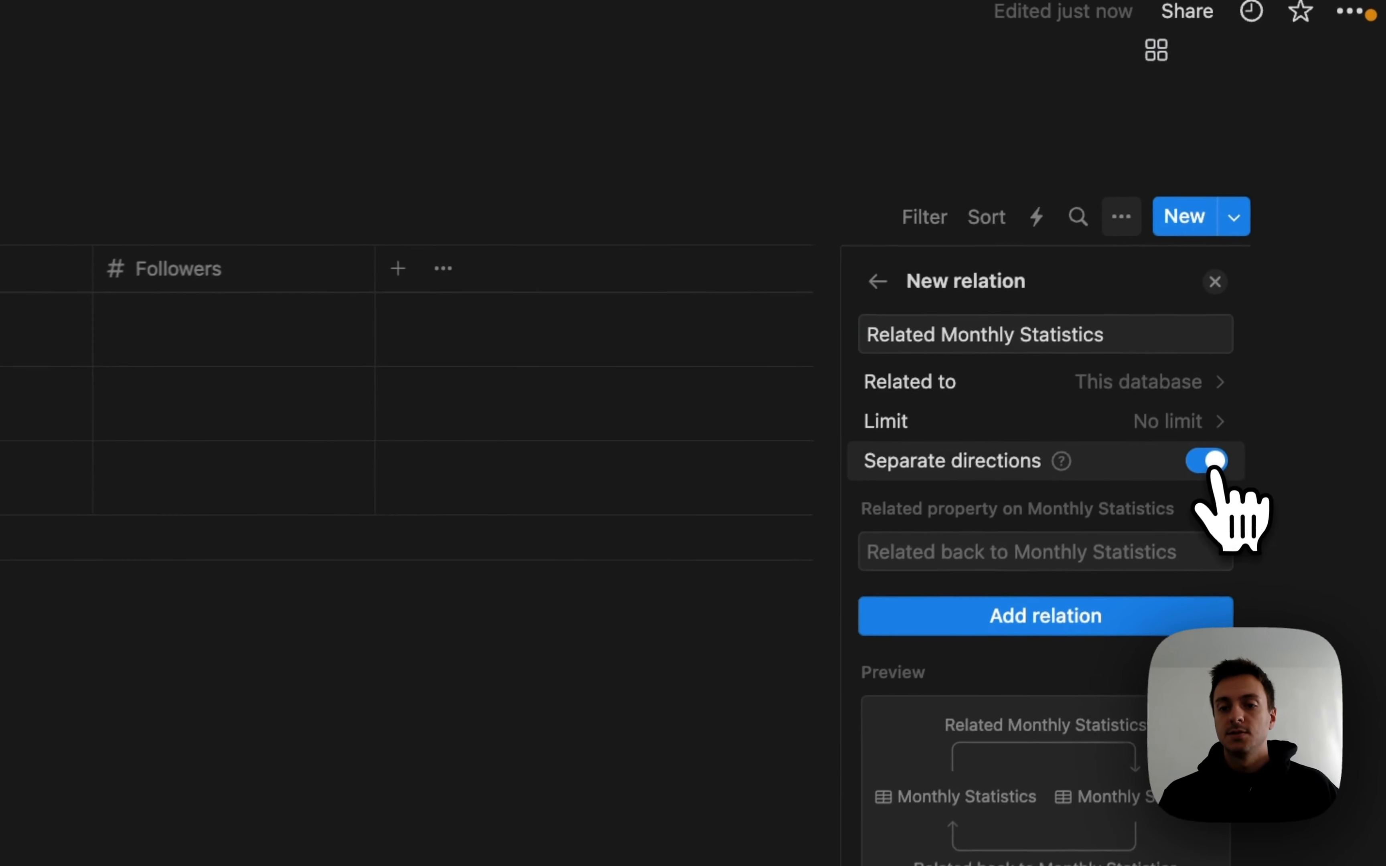
pyautogui.moveTo(1119, 340); pyautogui.dragTo(856, 325)
pyautogui.press('BackSpace')
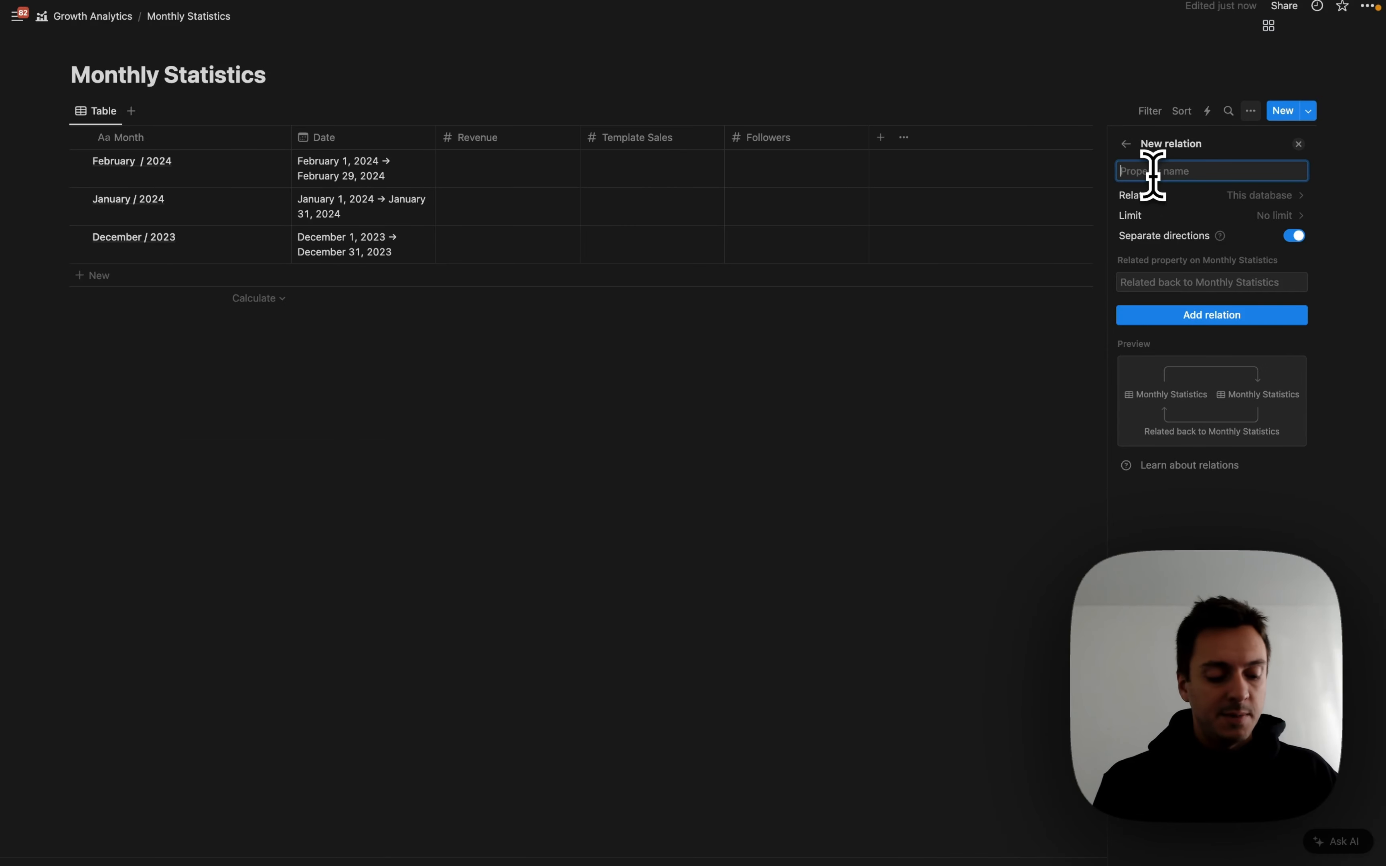
pyautogui.write('Next Month')
pyautogui.click(1141, 281)
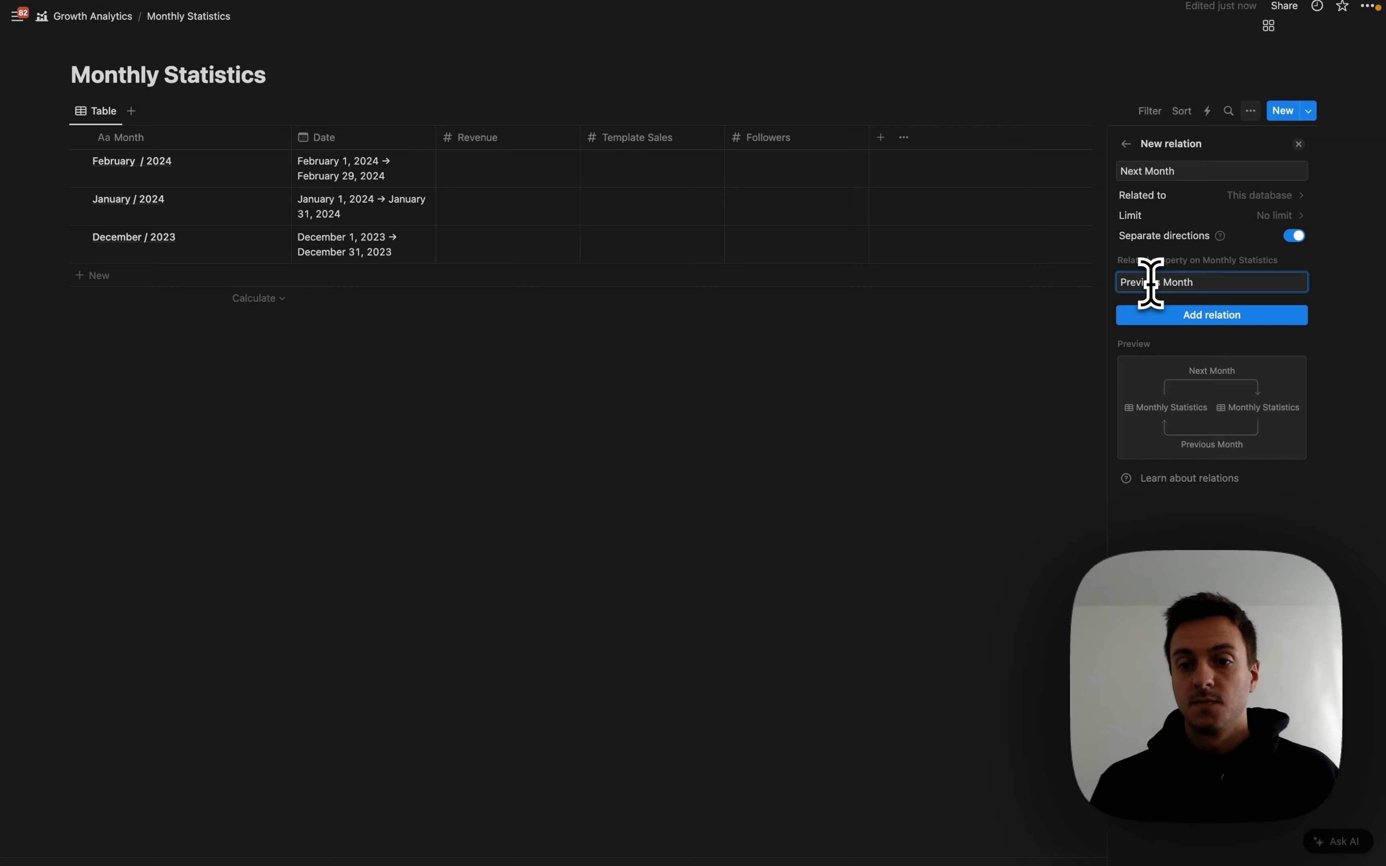
pyautogui.click(1214, 315)
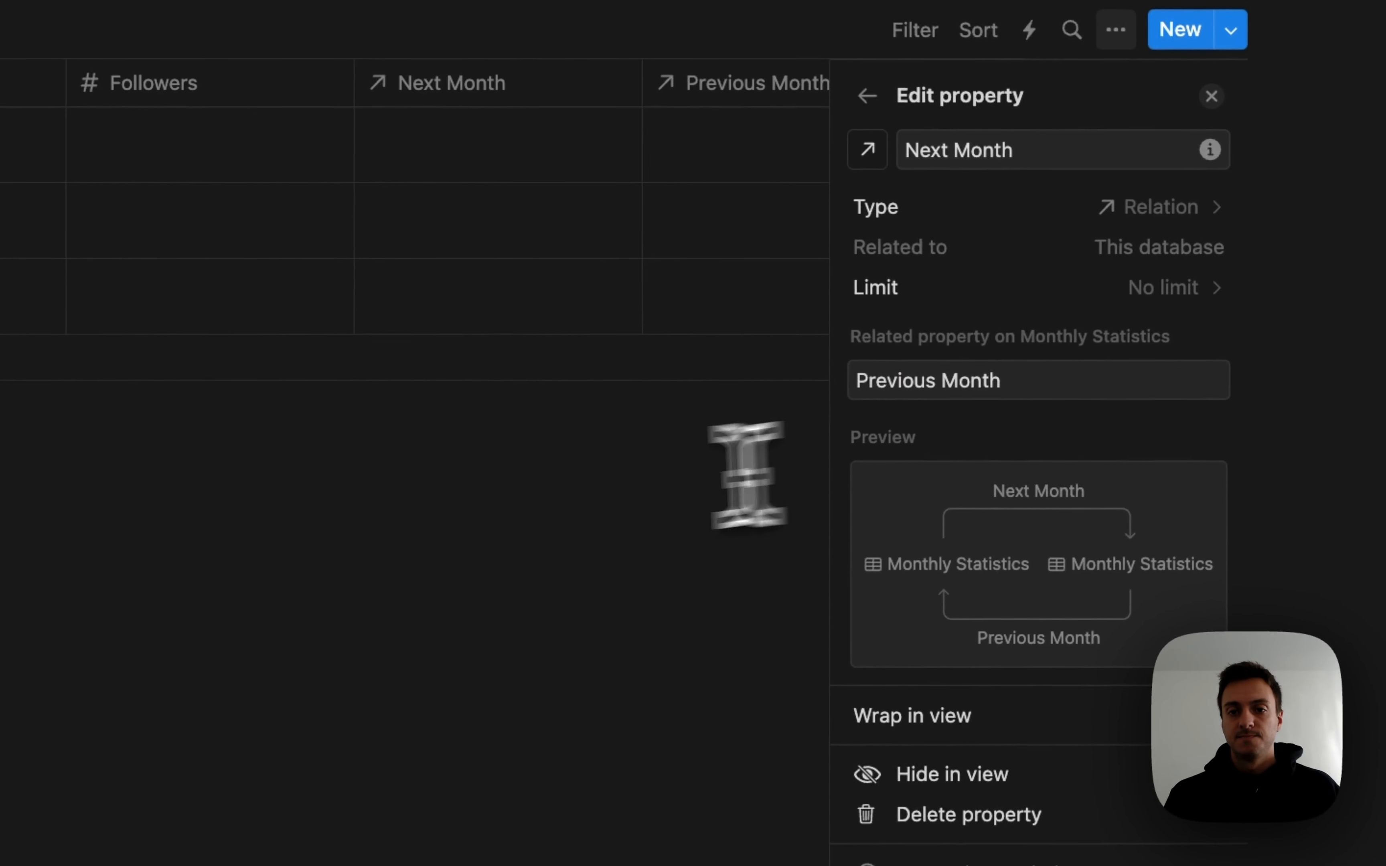
pyautogui.click(966, 347)
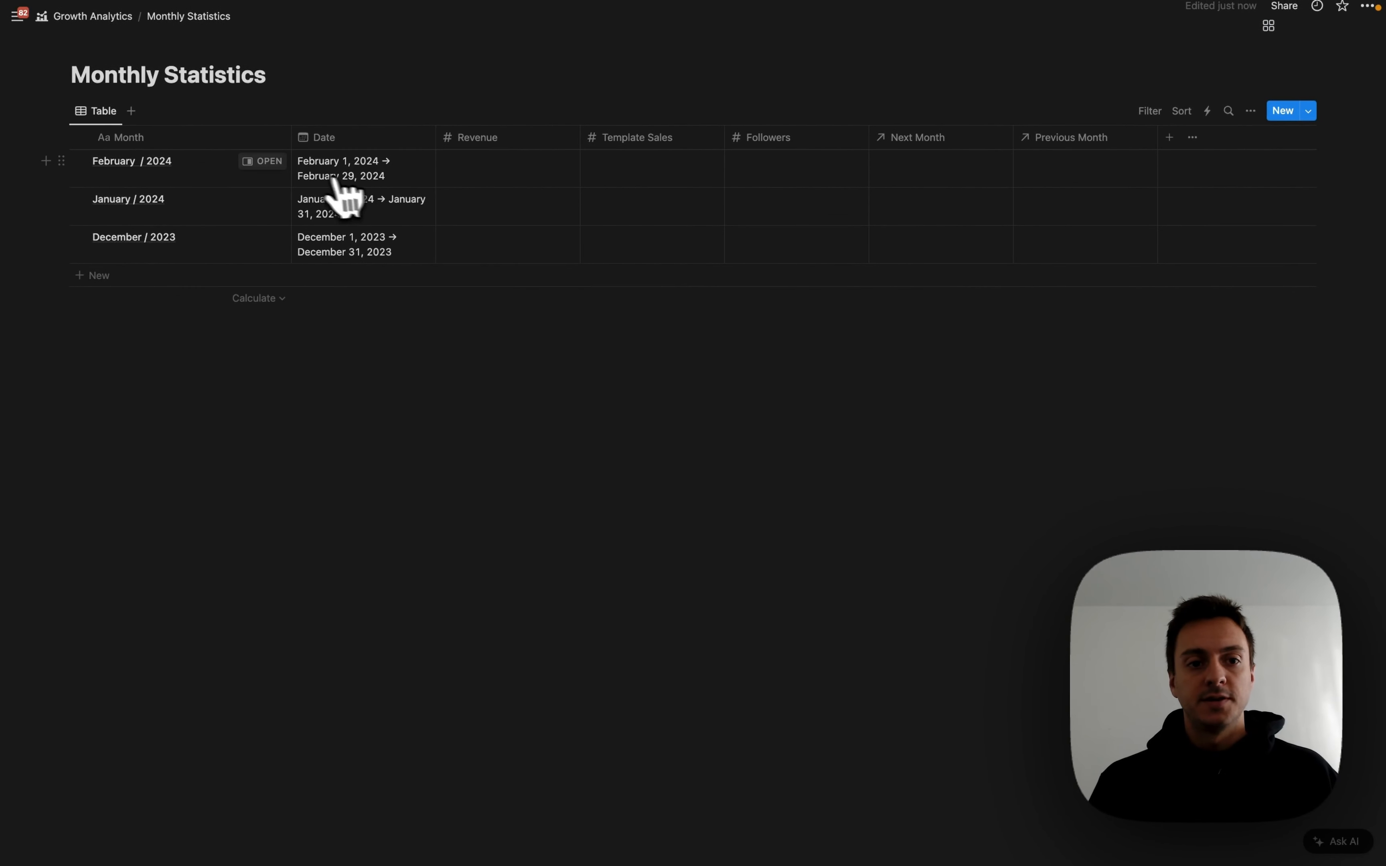
# Link January / 2024 as the Previous Month of February / 2024, and December / 2023 as that of January / 2024.
pyautogui.click(1052, 173)
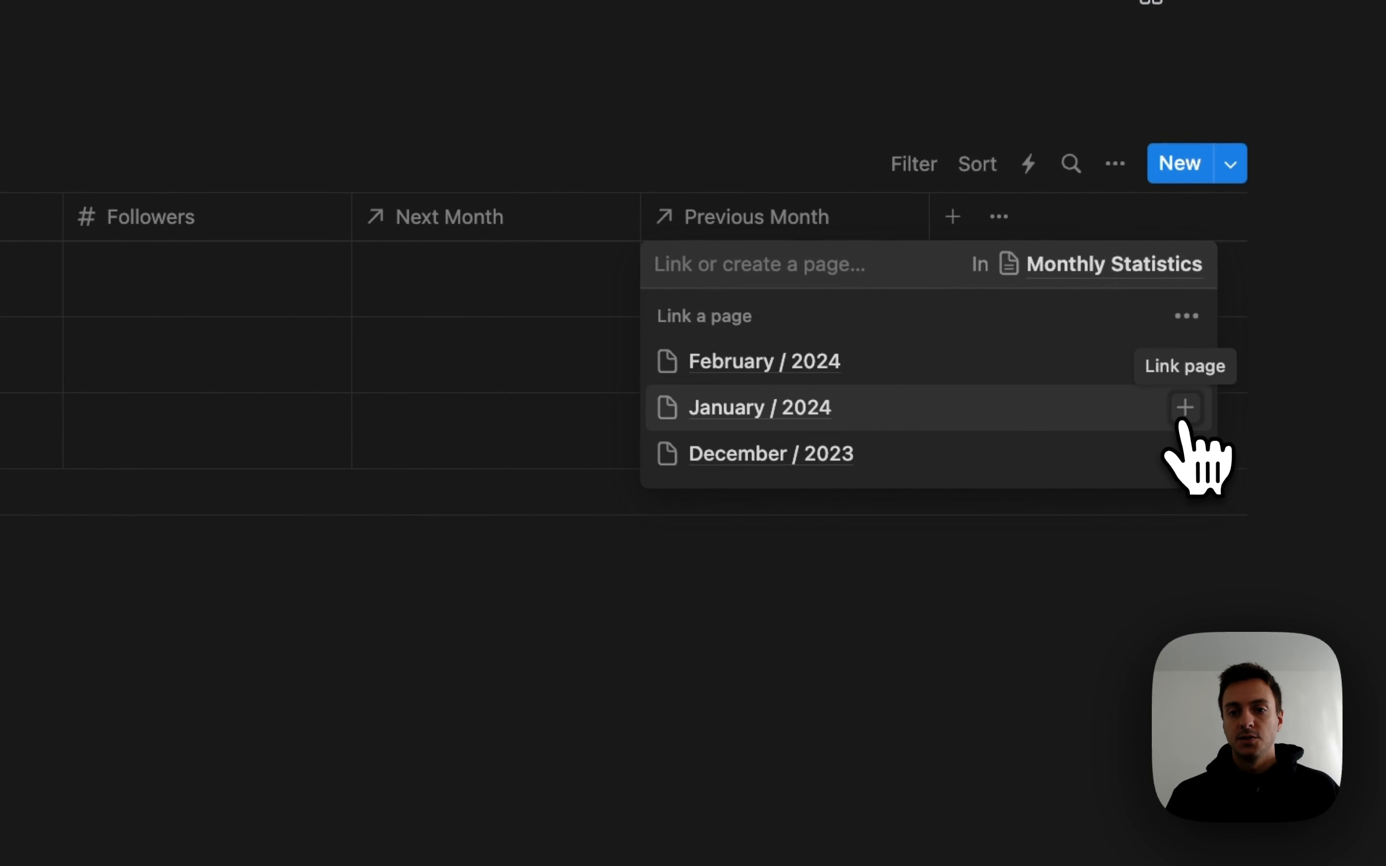
pyautogui.click(1183, 414)
pyautogui.press('Escape')
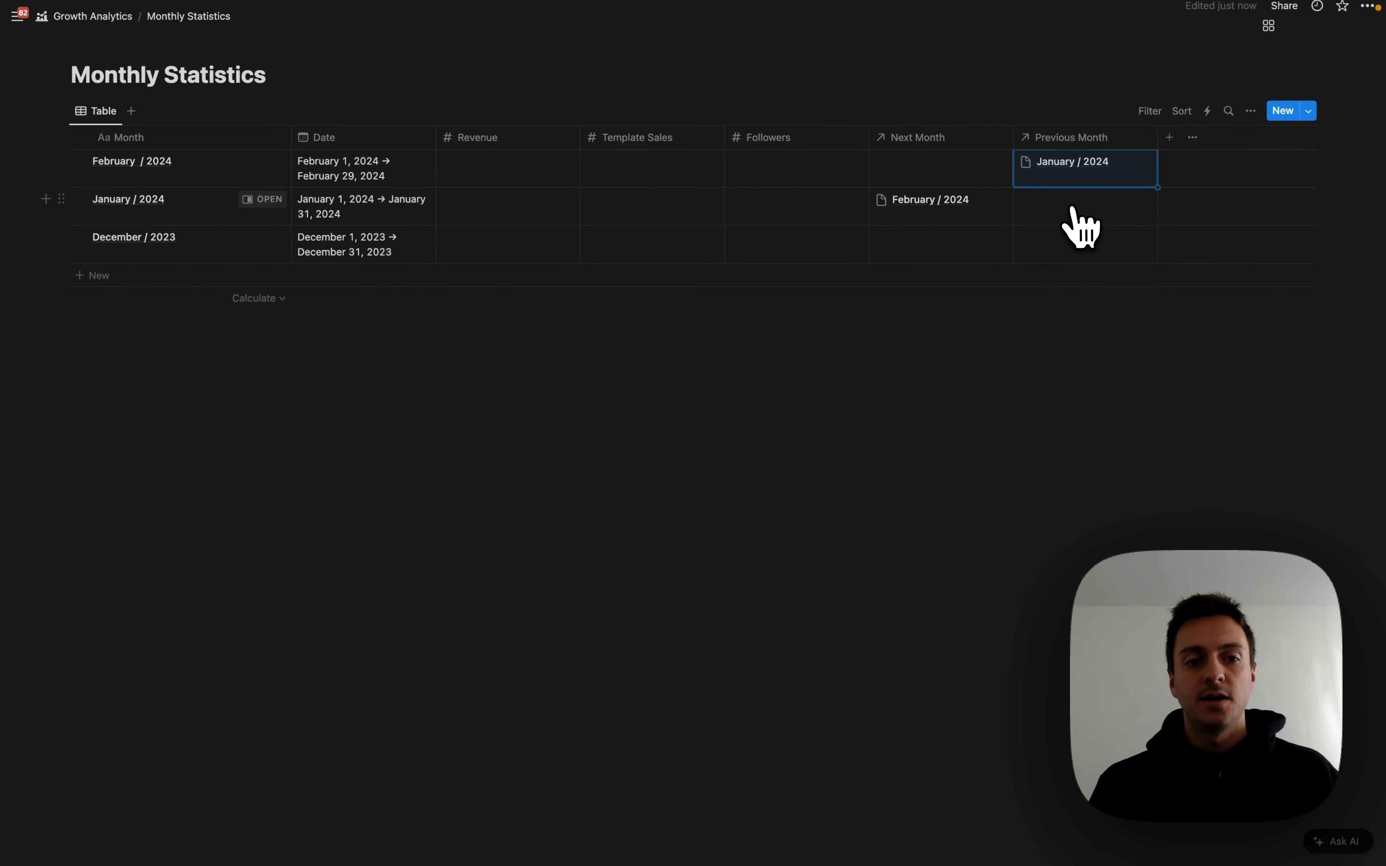
pyautogui.click(1061, 209)
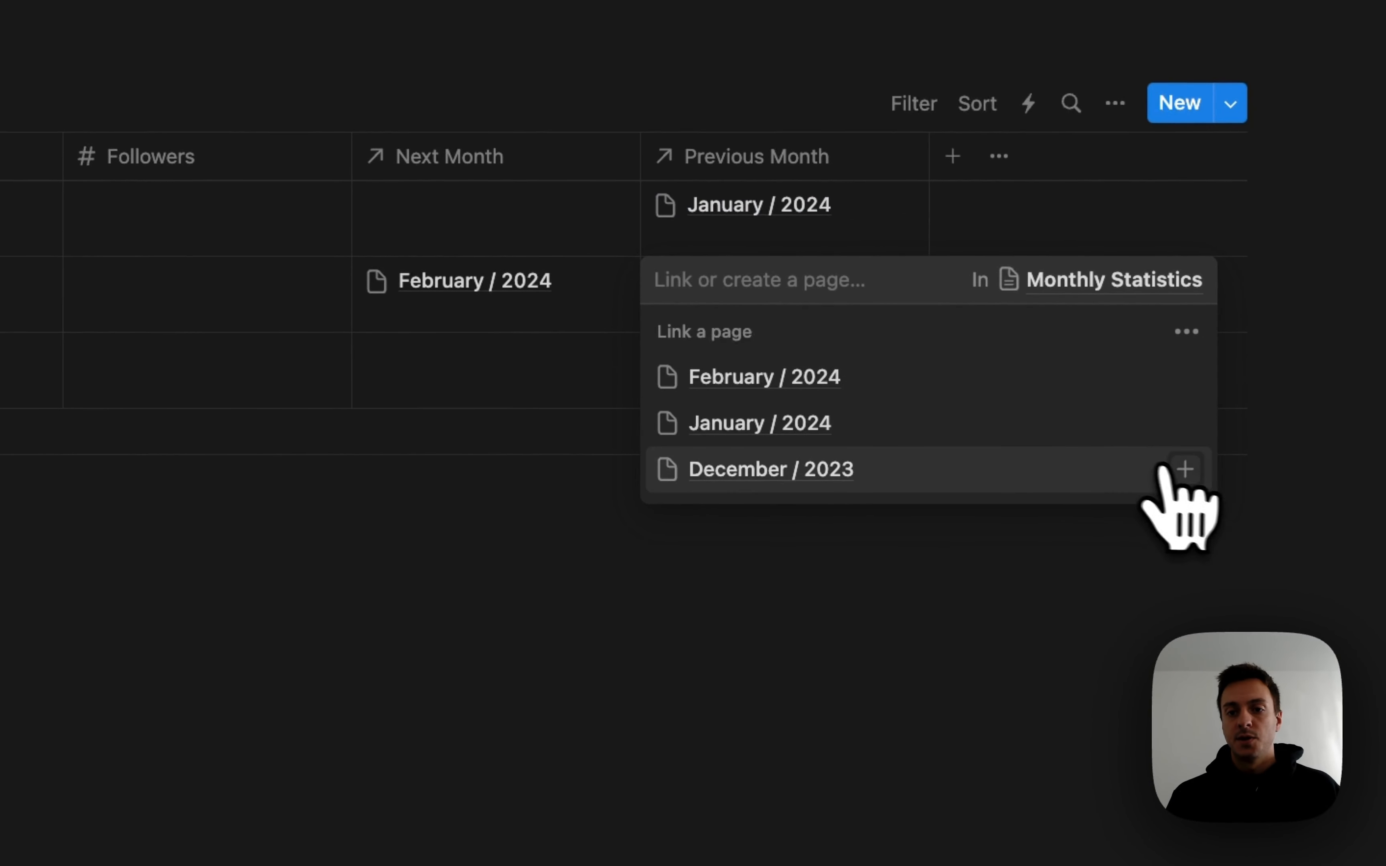
pyautogui.click(1187, 470)
pyautogui.press('Escape')
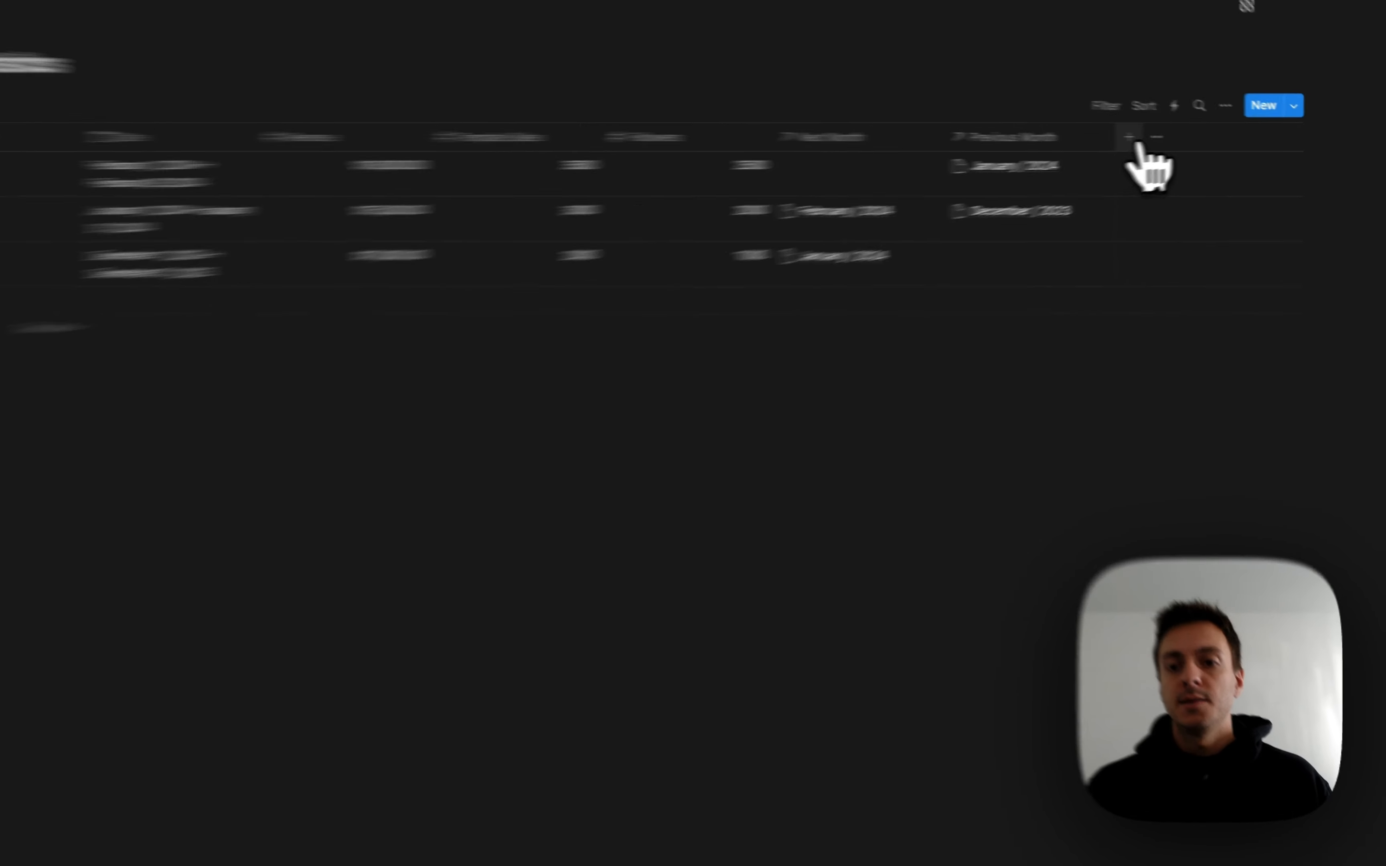
# Add a Rollup property named "Previous Month Revenue" that uses the Previous Month relation and its Revenue property.
pyautogui.click(1169, 137)
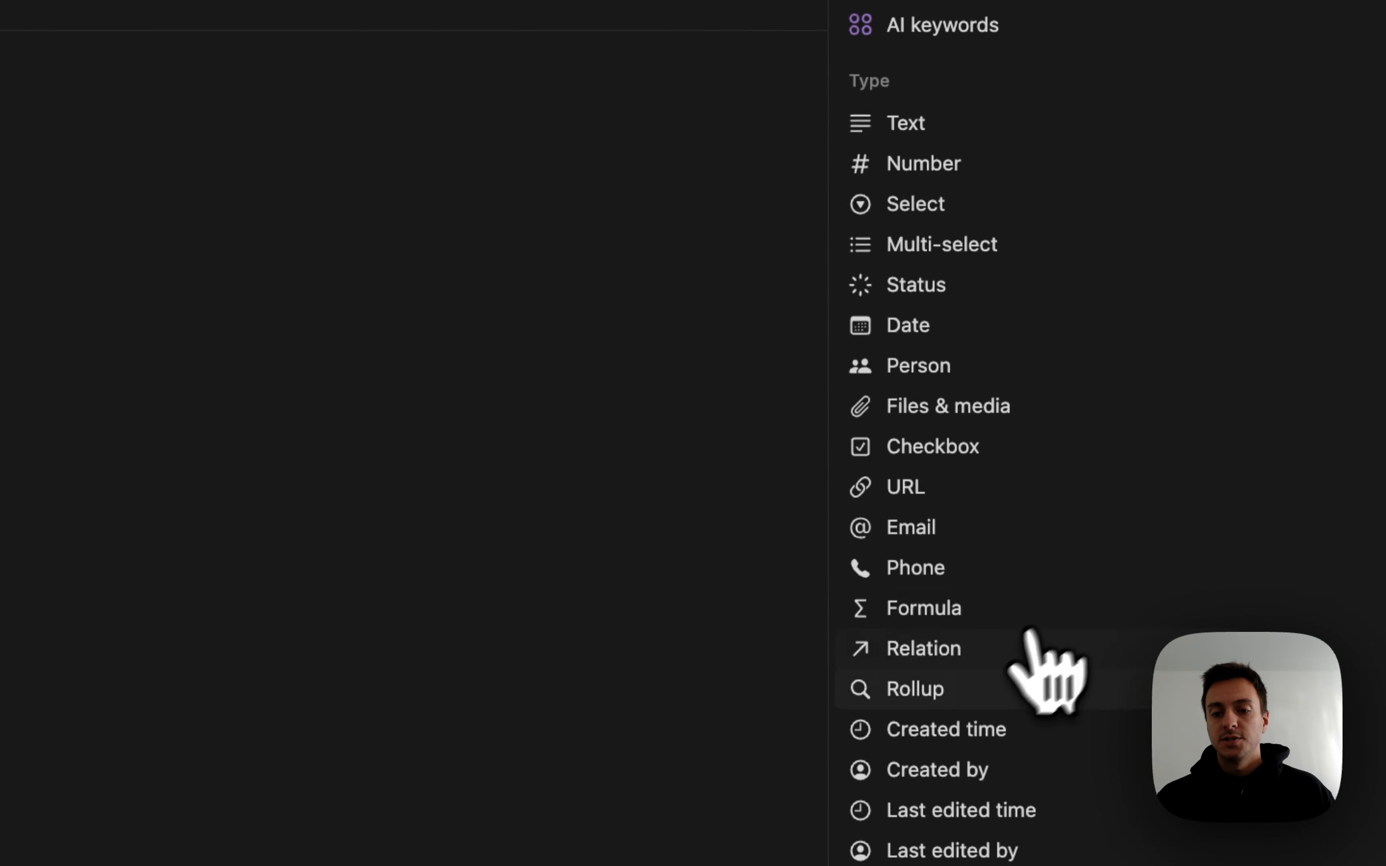
pyautogui.click(919, 687)
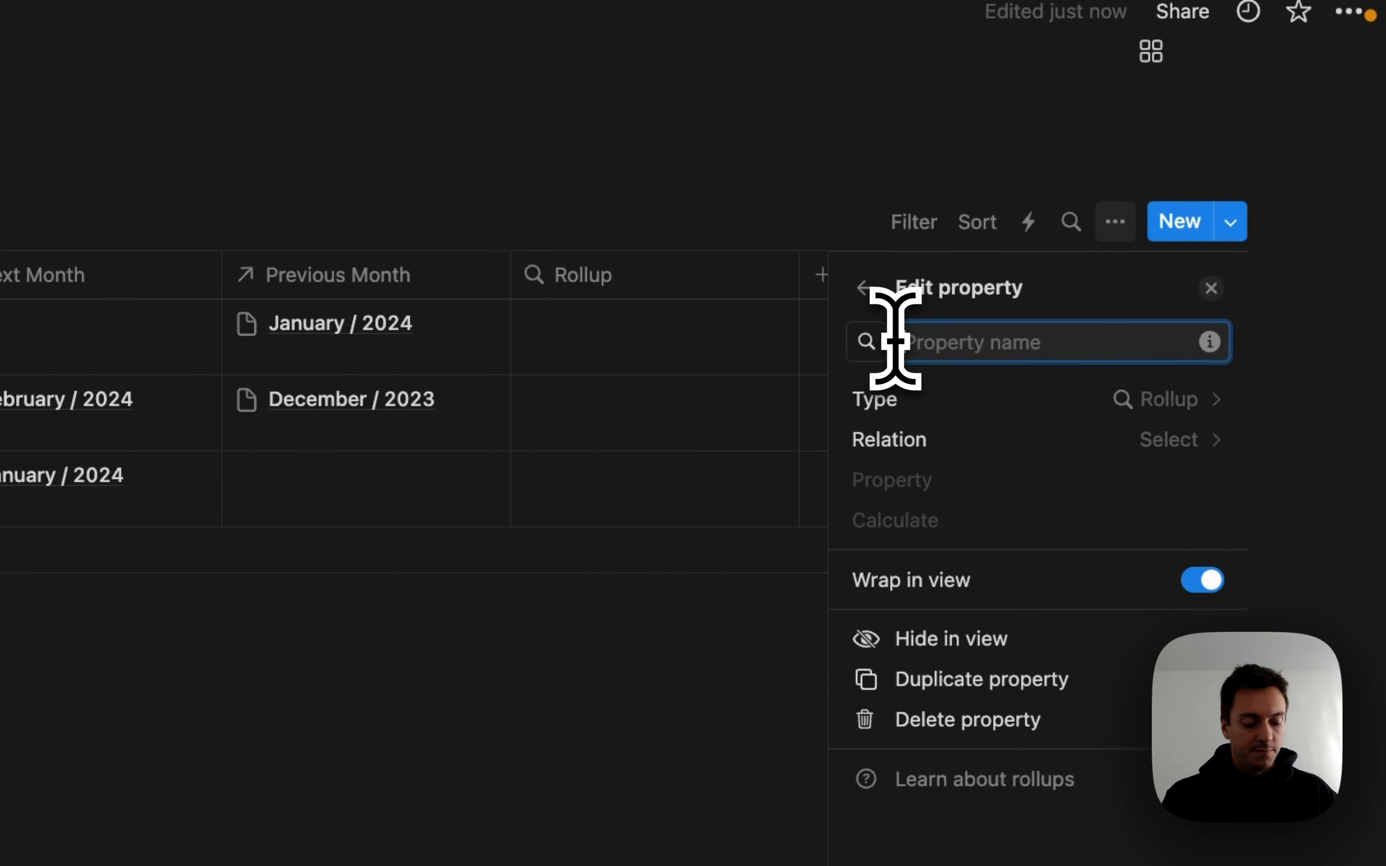
pyautogui.write('Previous ')
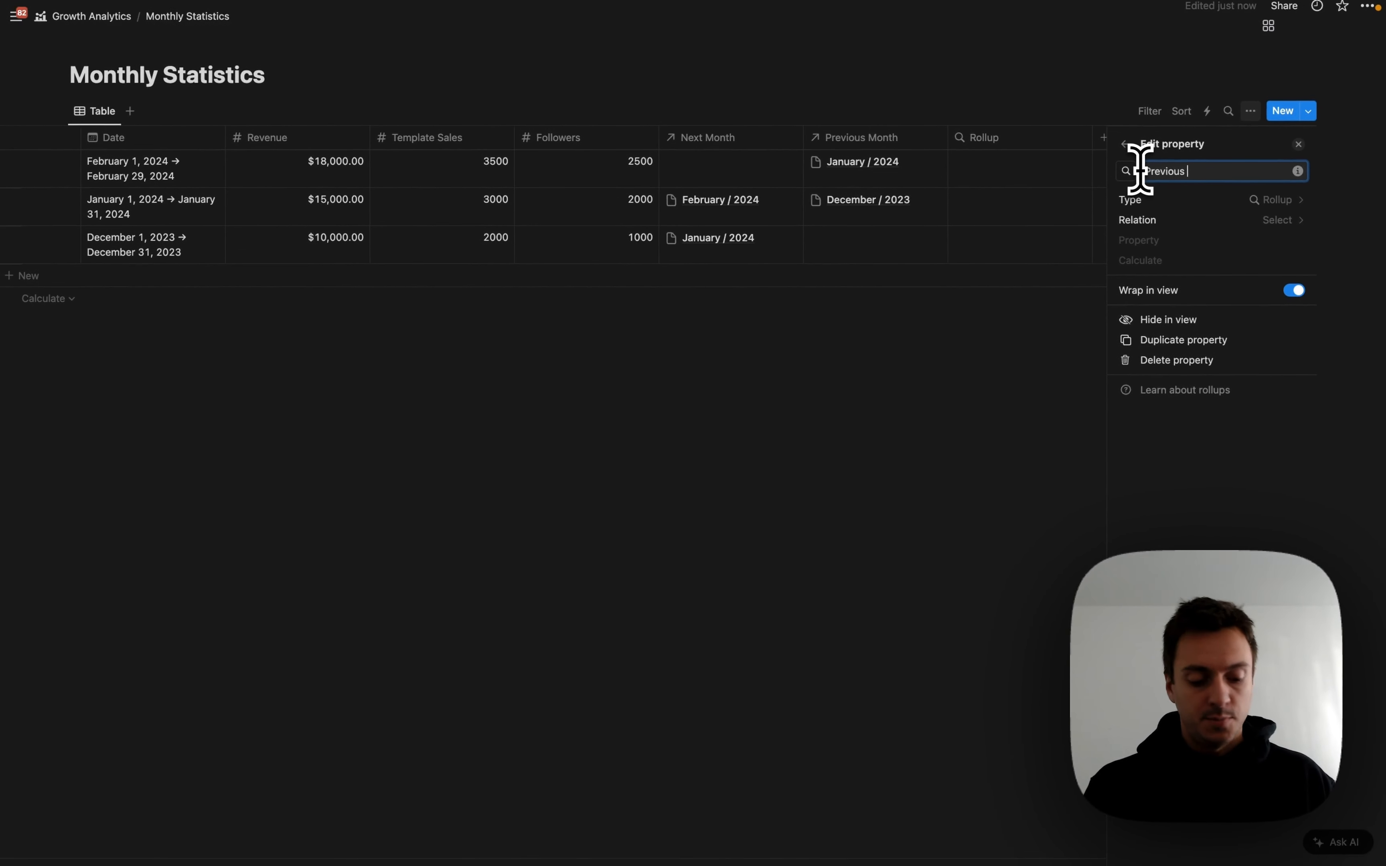
pyautogui.write('Month Revenue')
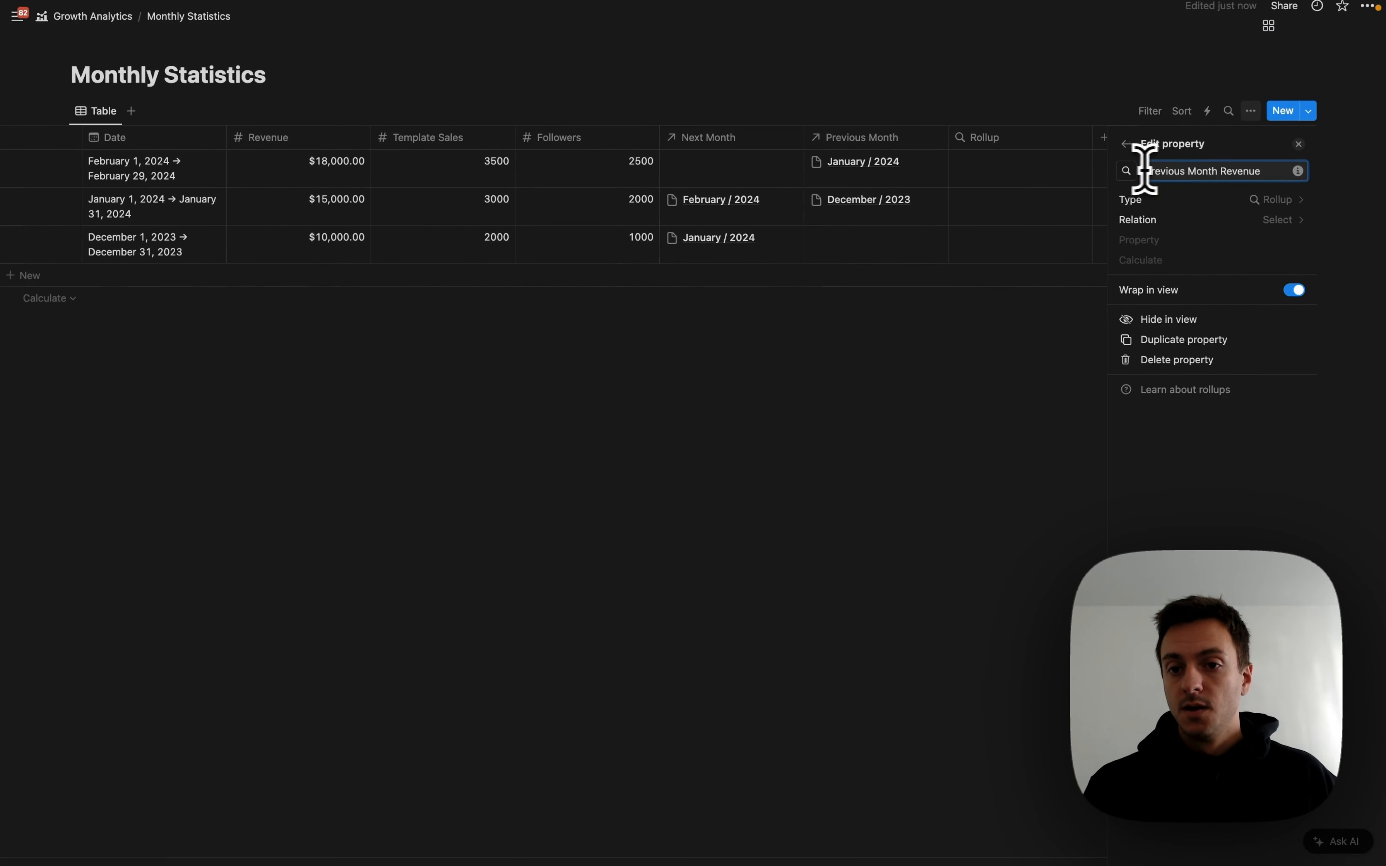
pyautogui.click(1274, 221)
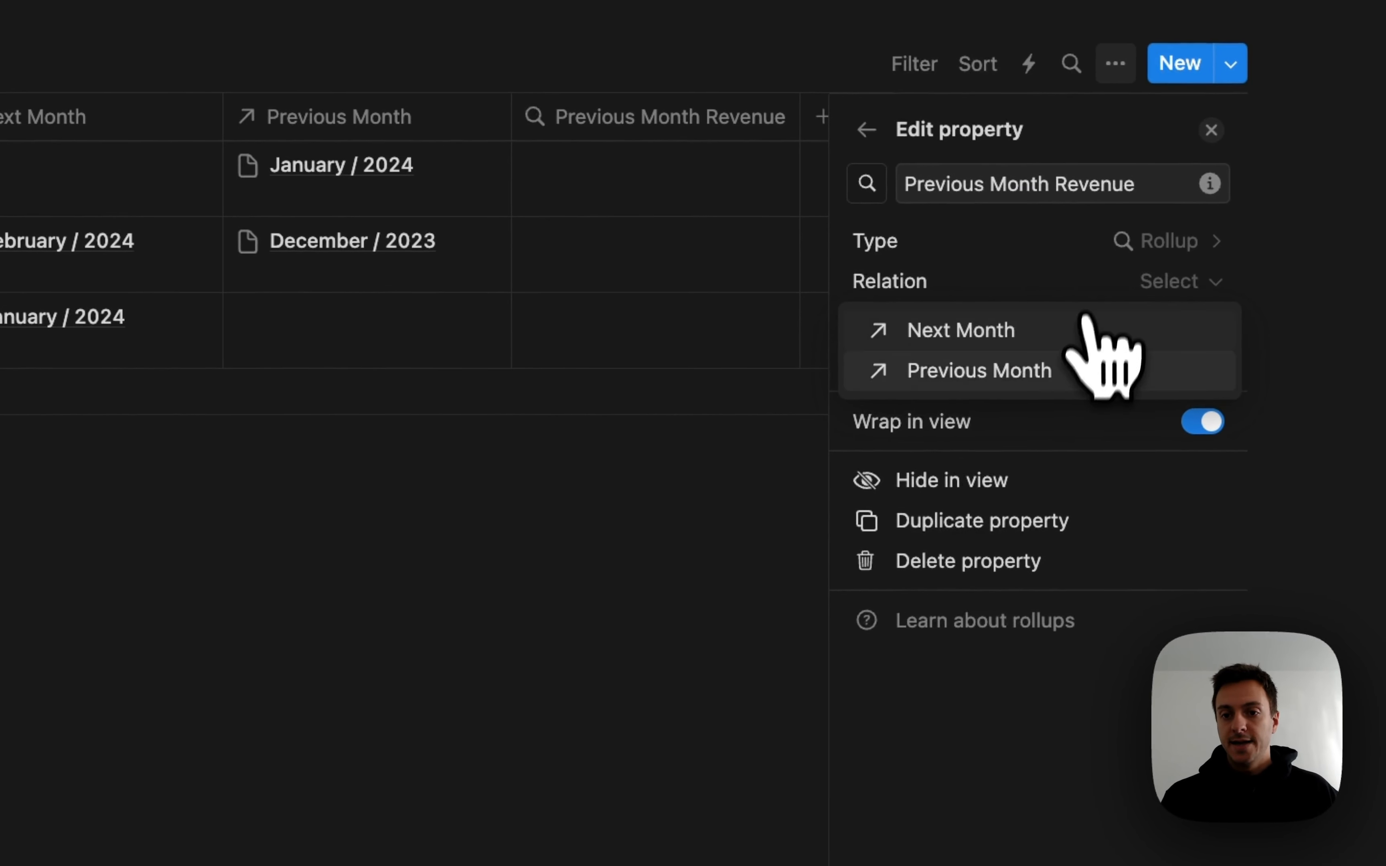
pyautogui.click(1048, 372)
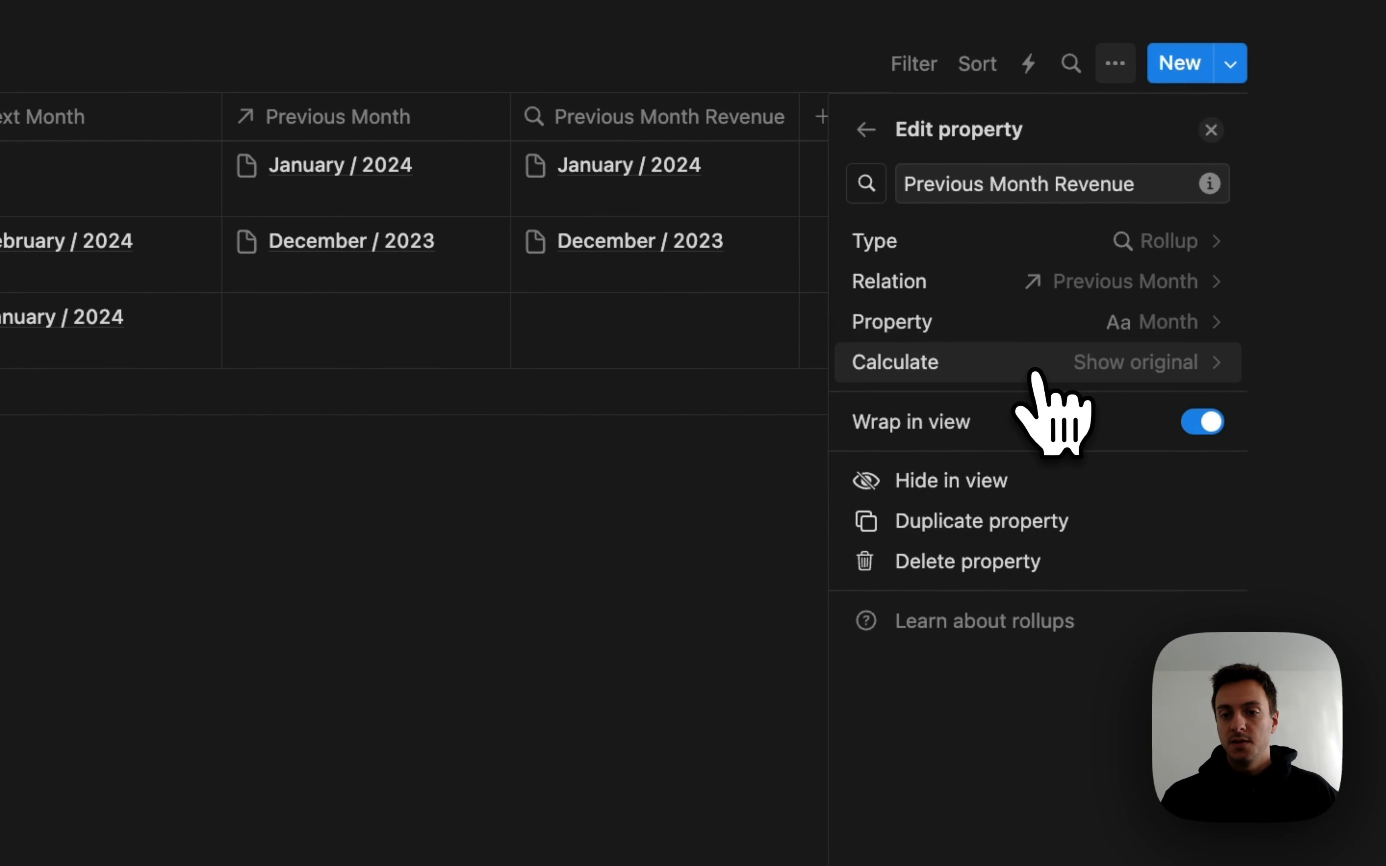
pyautogui.click(1168, 336)
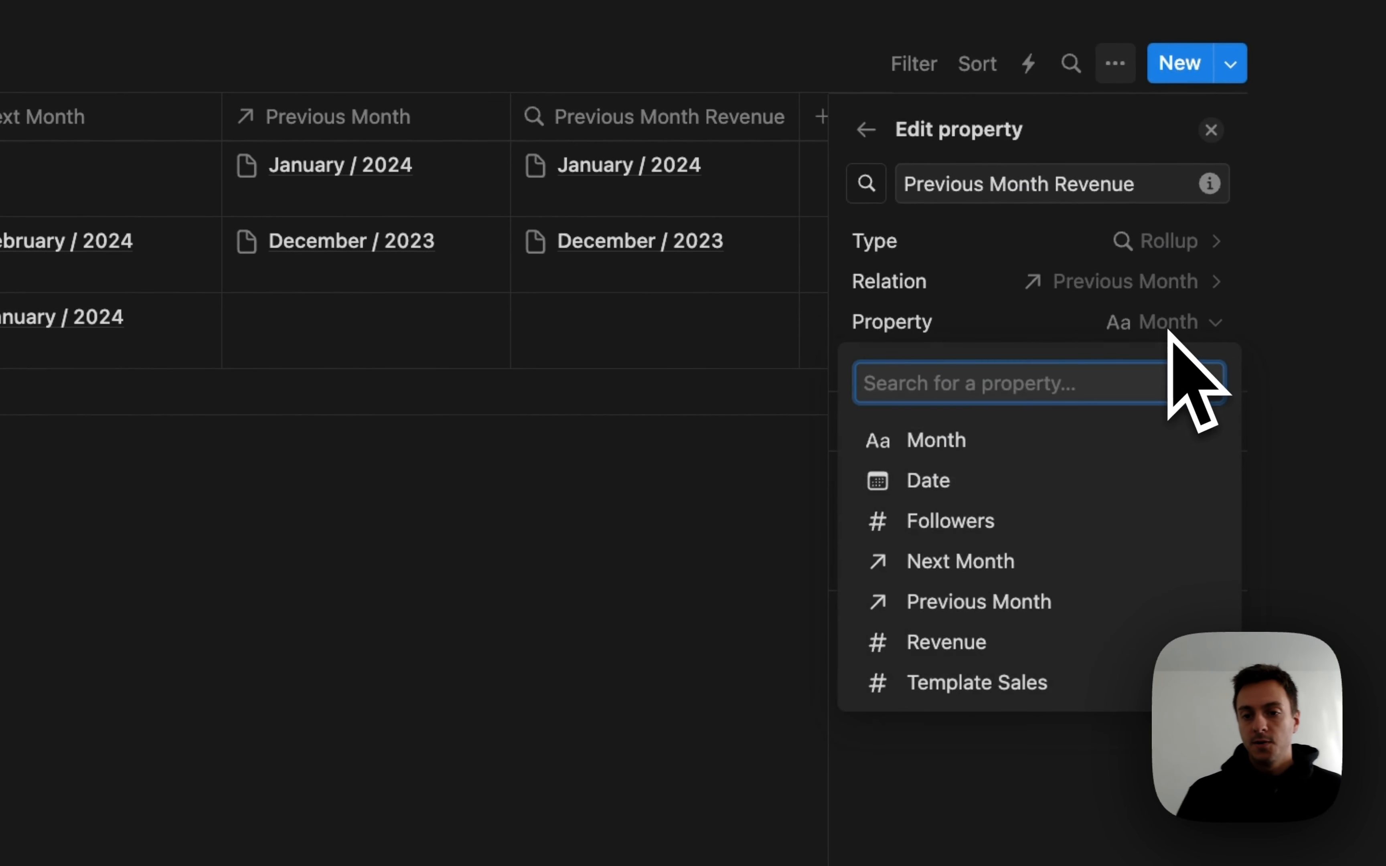
pyautogui.click(959, 647)
pyautogui.click(554, 611)
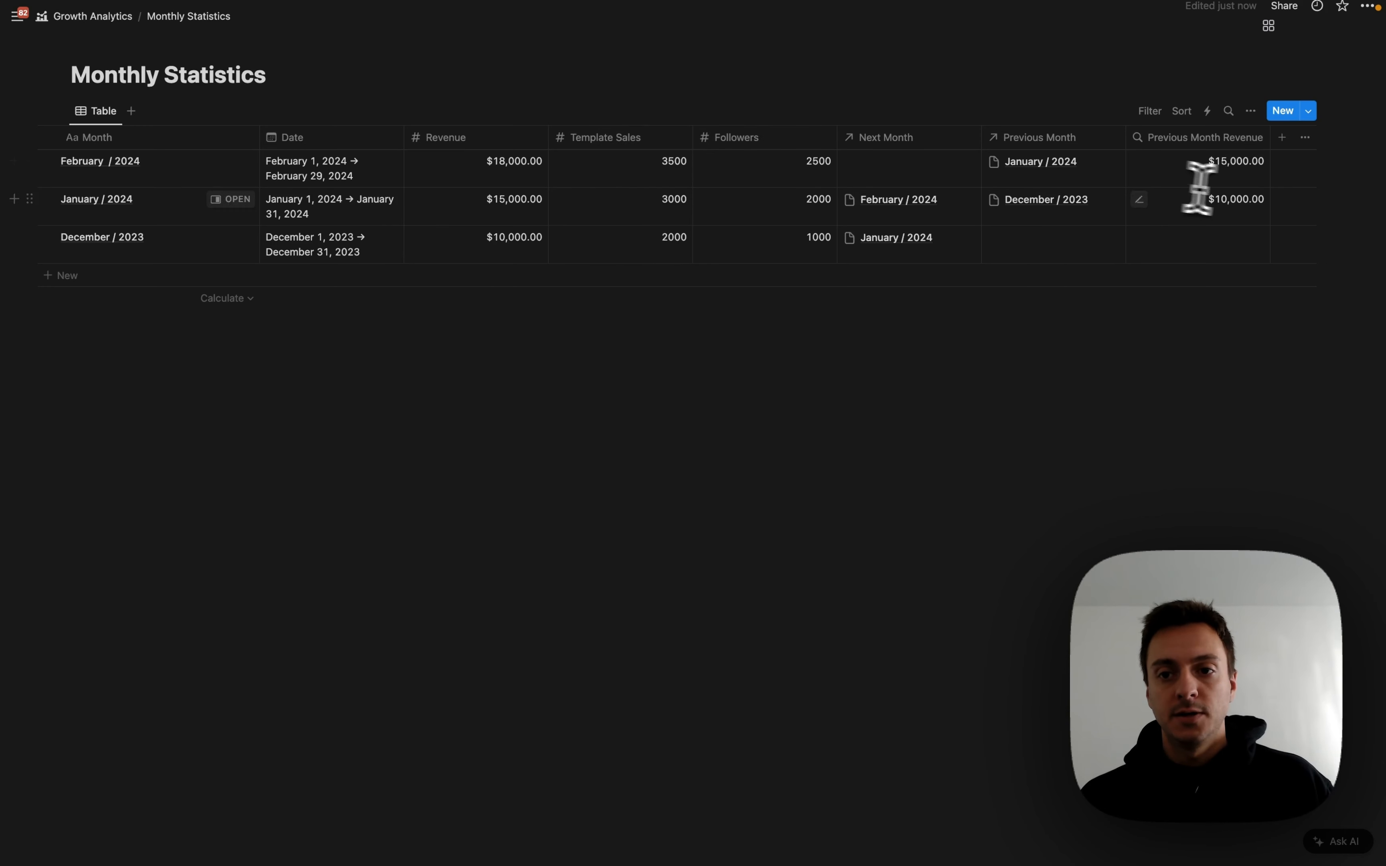
# Add a Rollup property named "Previous Month Followers" using the Previous Month relation, the Followers property and the Sum calculation.
pyautogui.click(1282, 137)
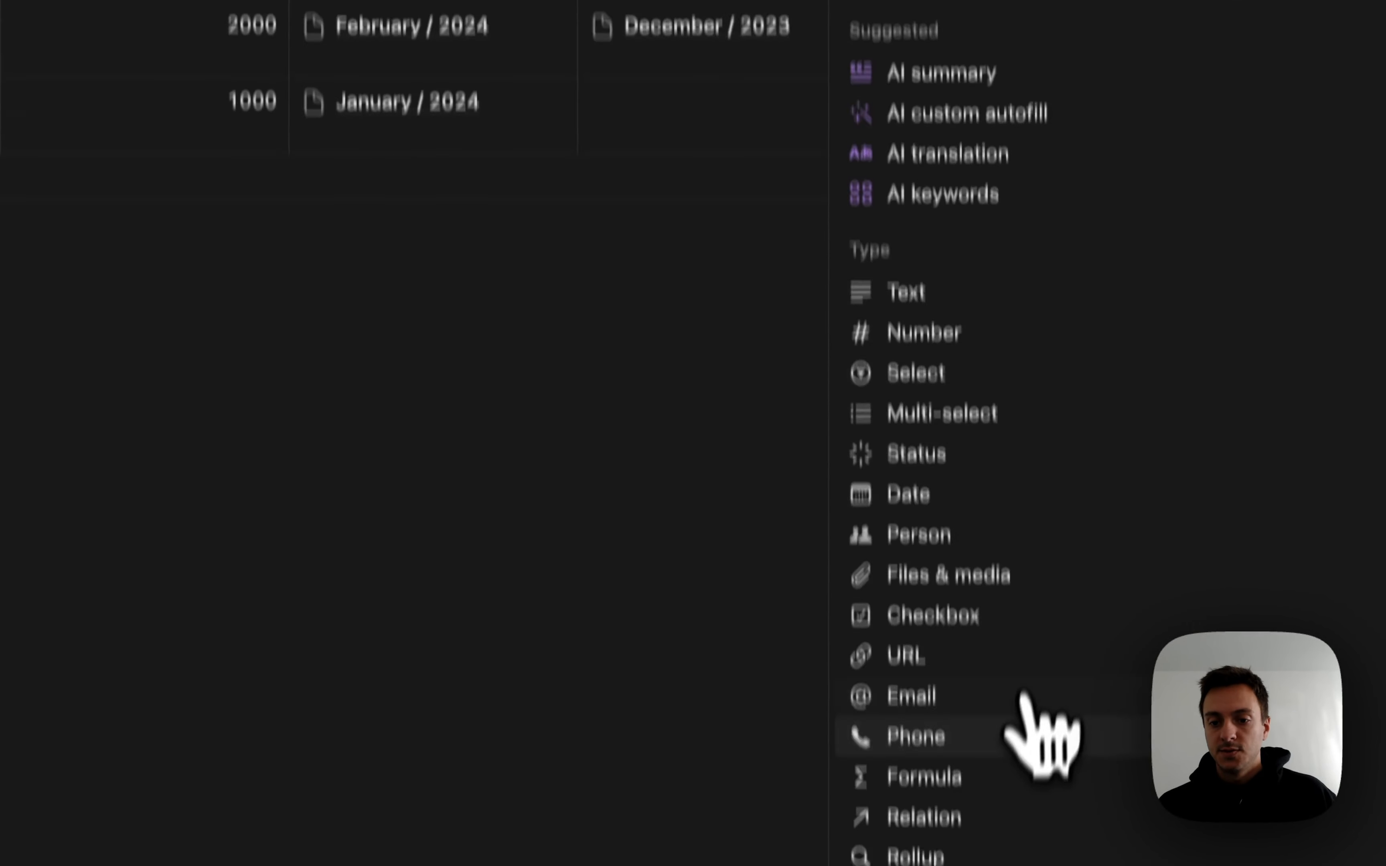
pyautogui.click(945, 759)
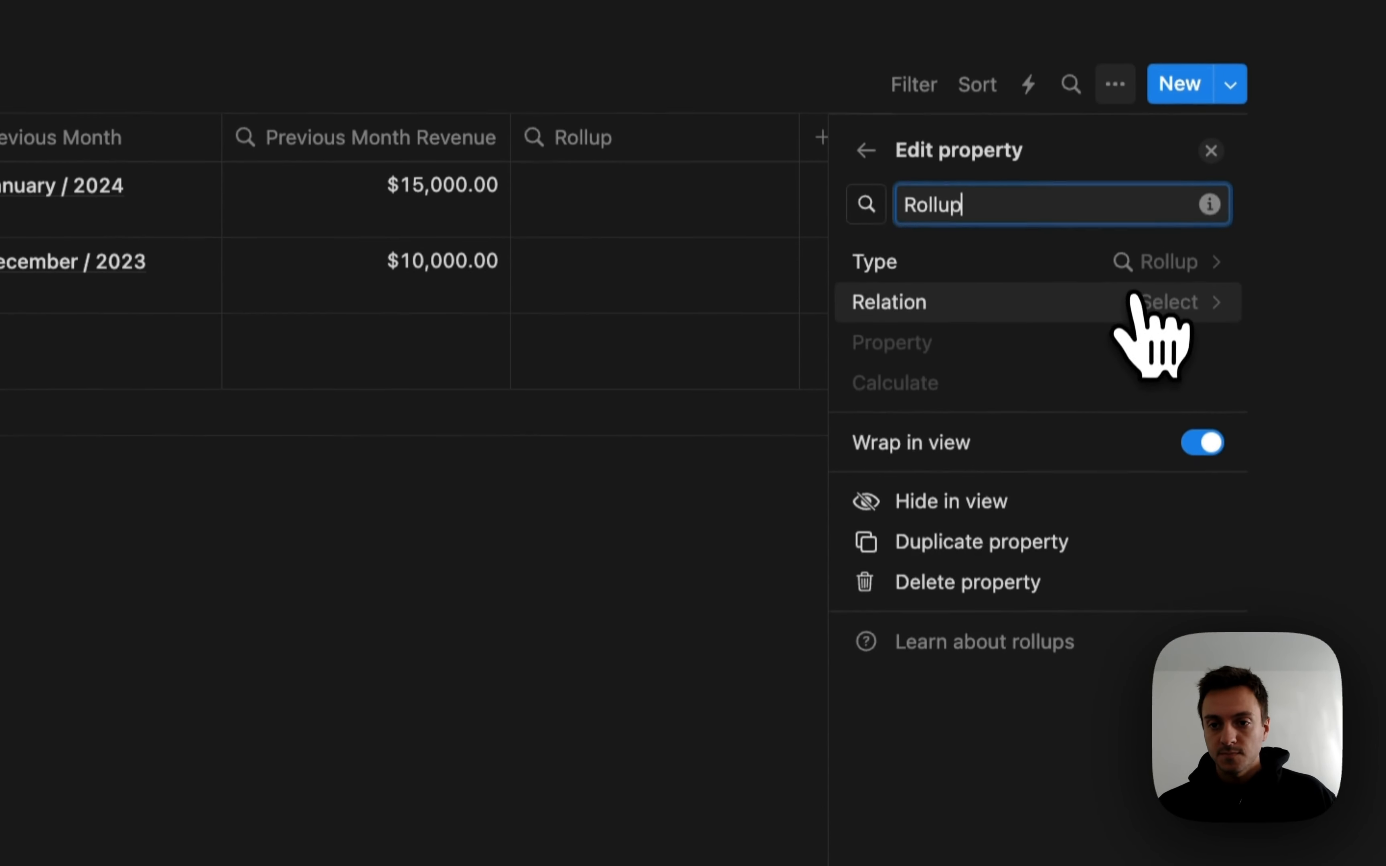
pyautogui.click(1157, 131)
pyautogui.click(1031, 410)
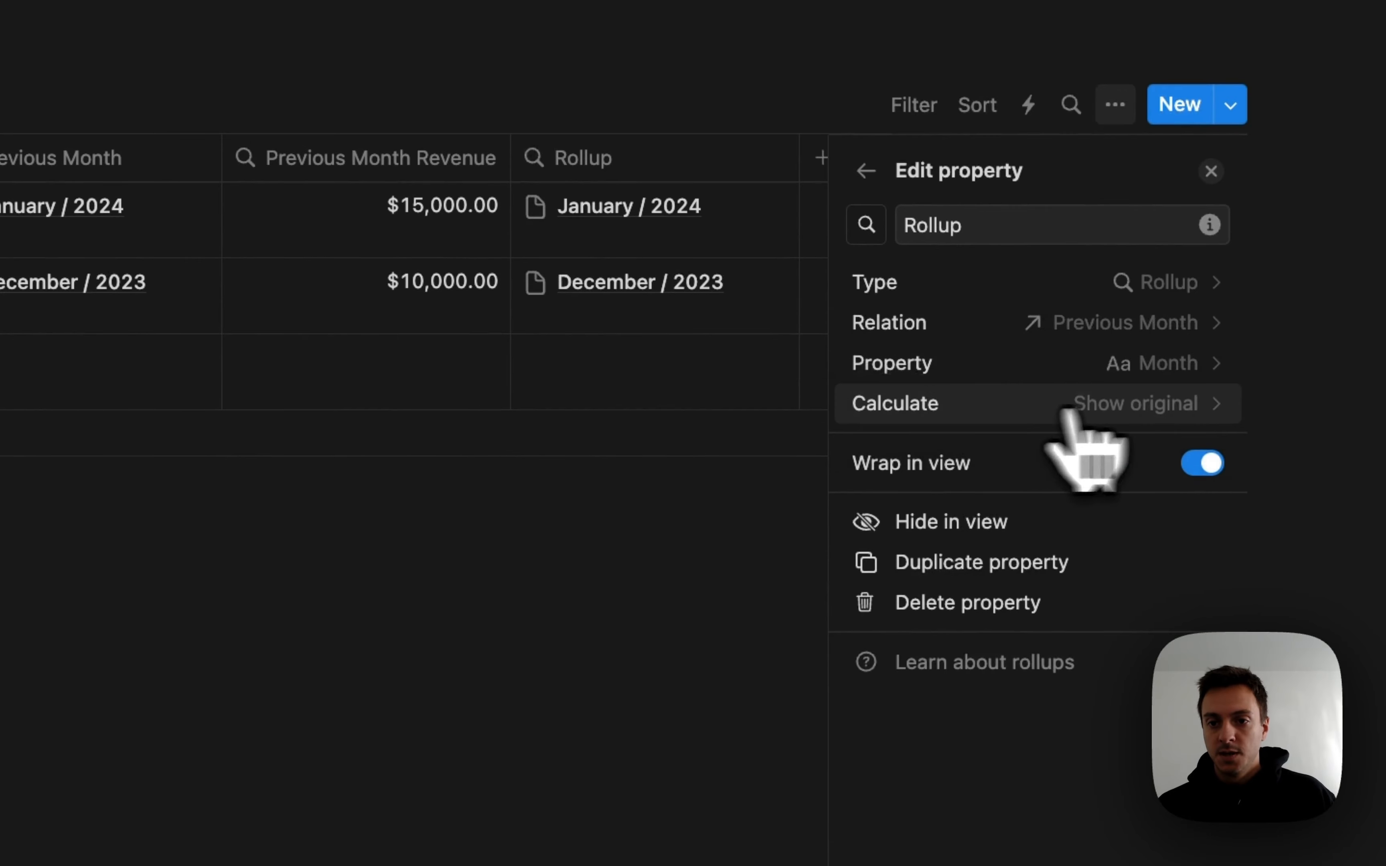
pyautogui.click(1171, 367)
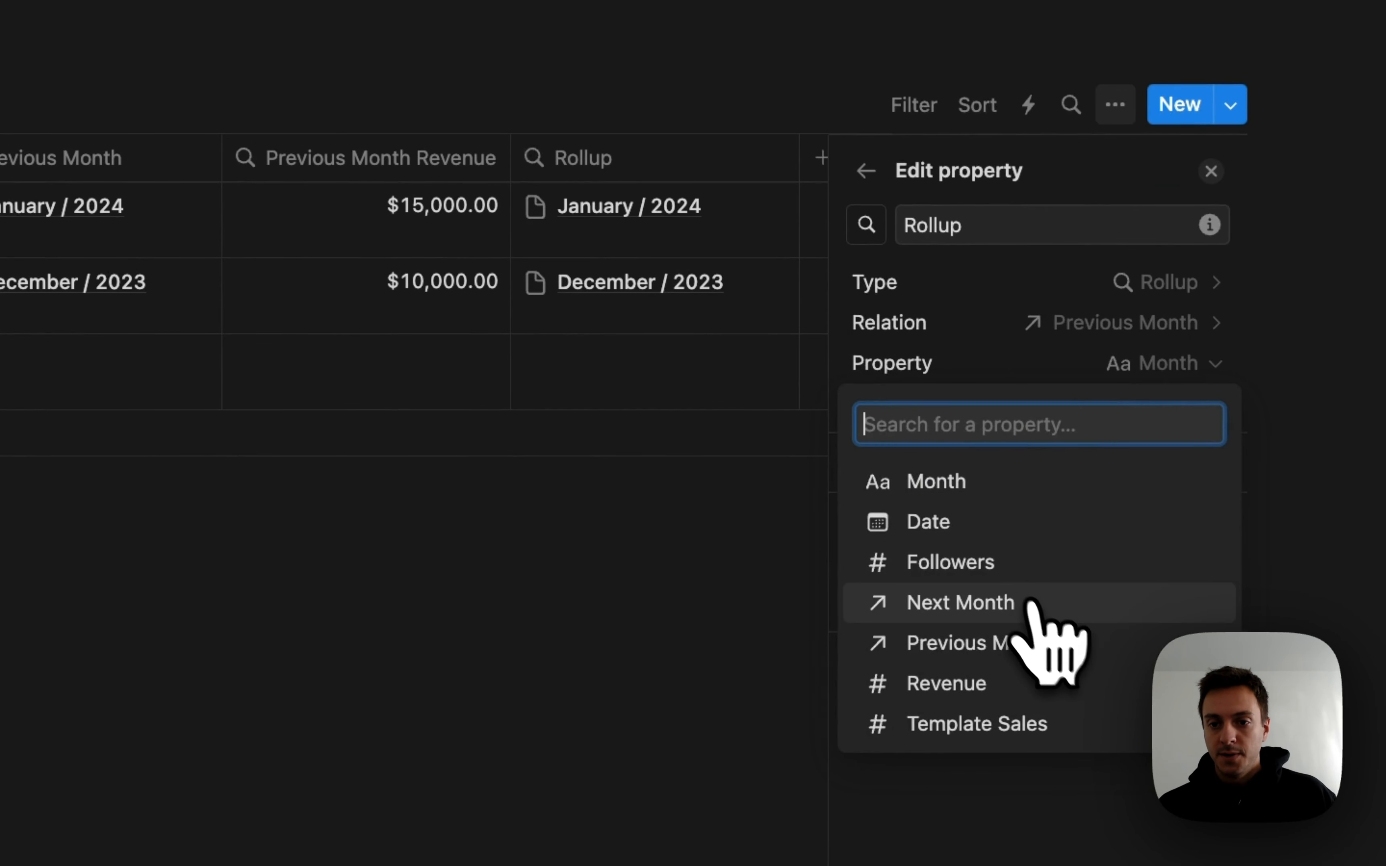
pyautogui.click(979, 565)
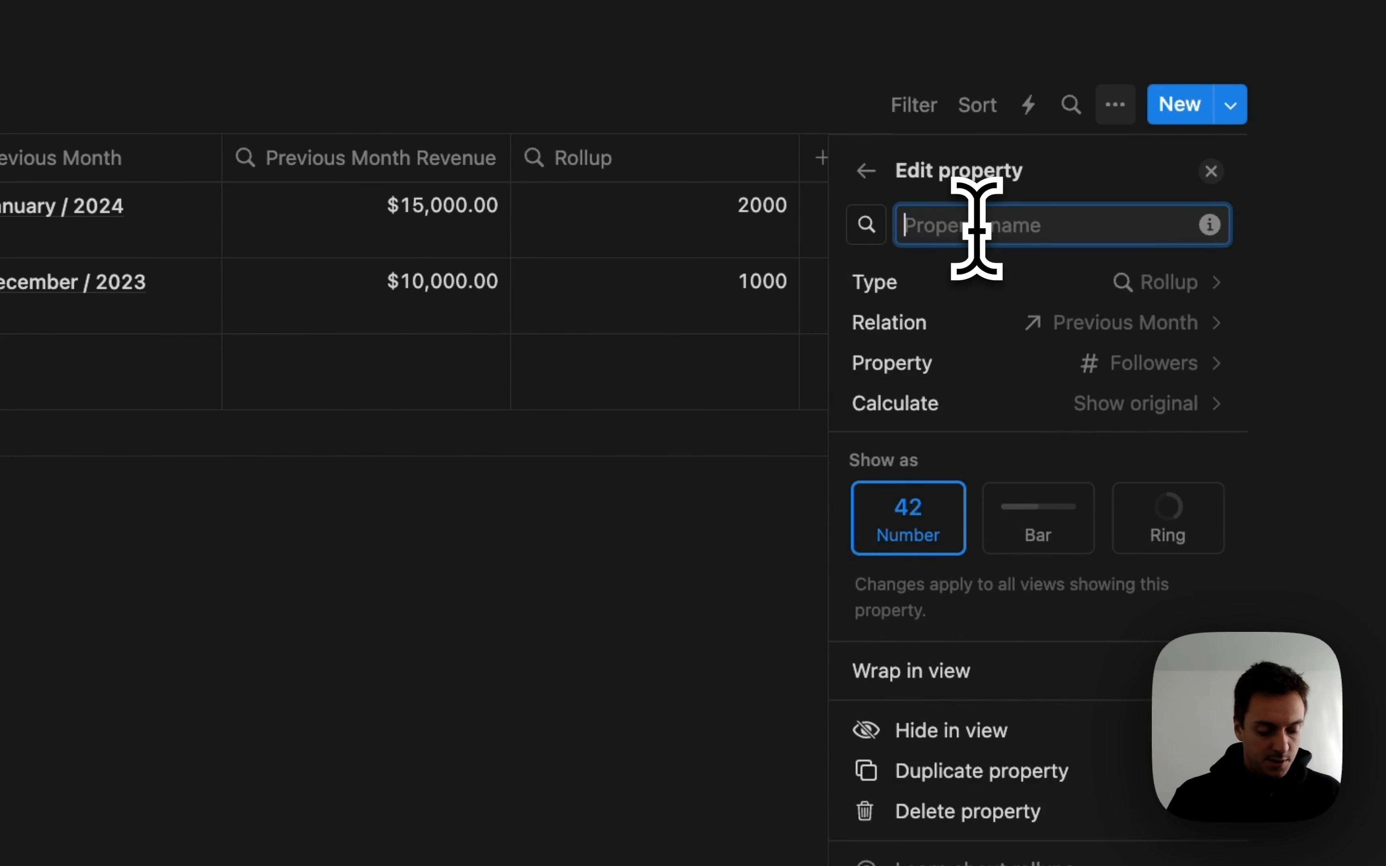
pyautogui.write('onth Followers')
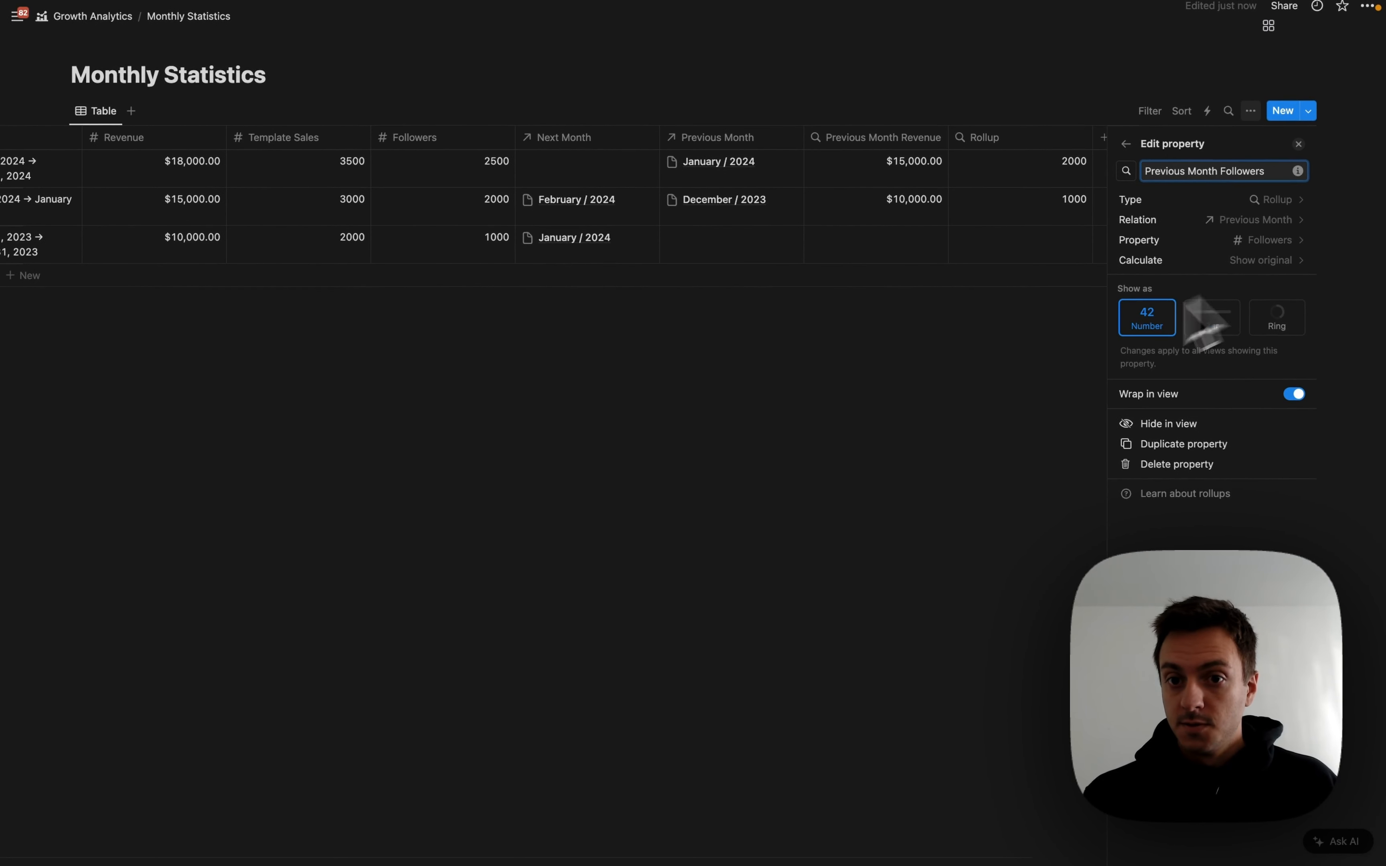
pyautogui.click(1291, 260)
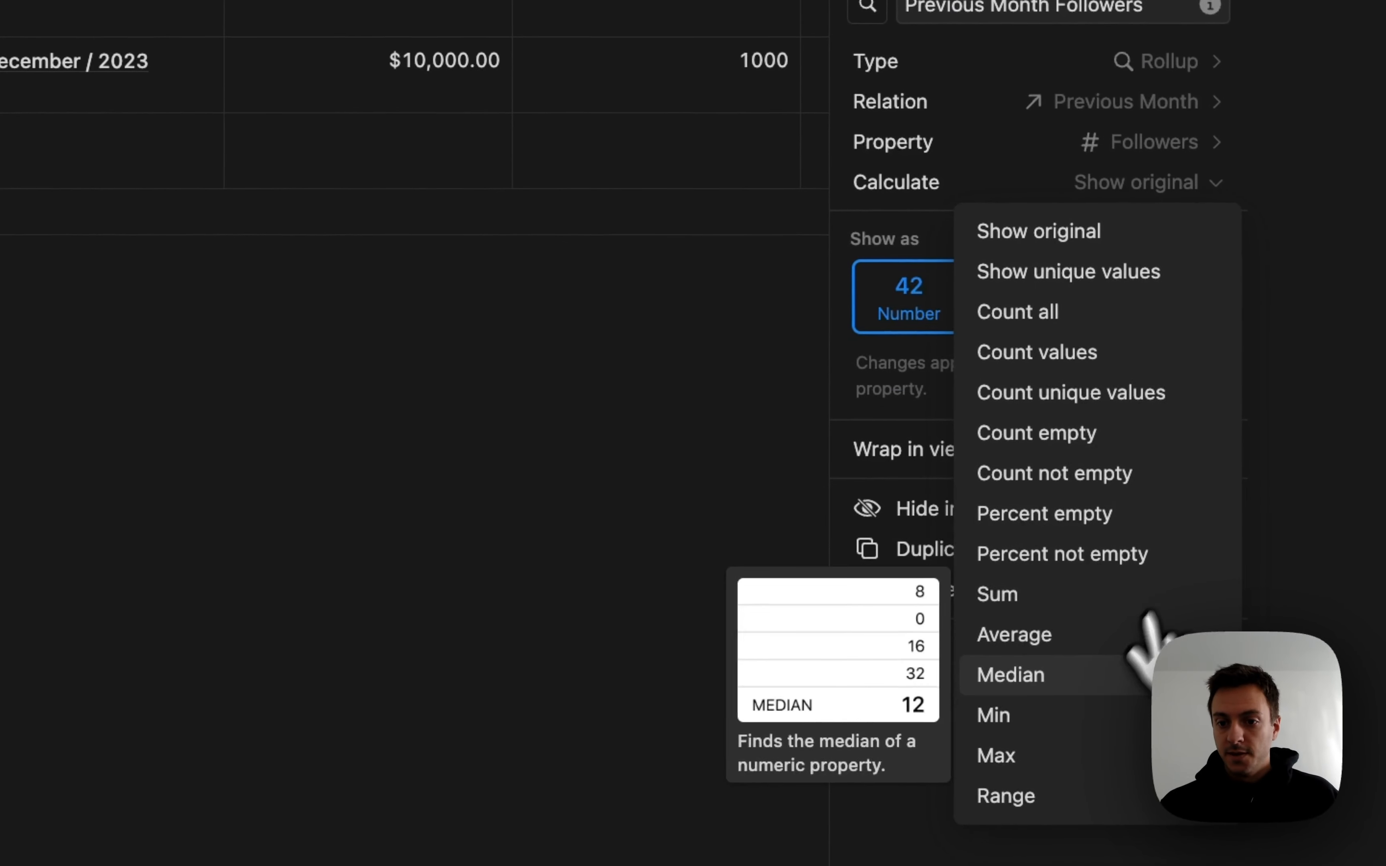
pyautogui.click(1025, 596)
pyautogui.click(705, 464)
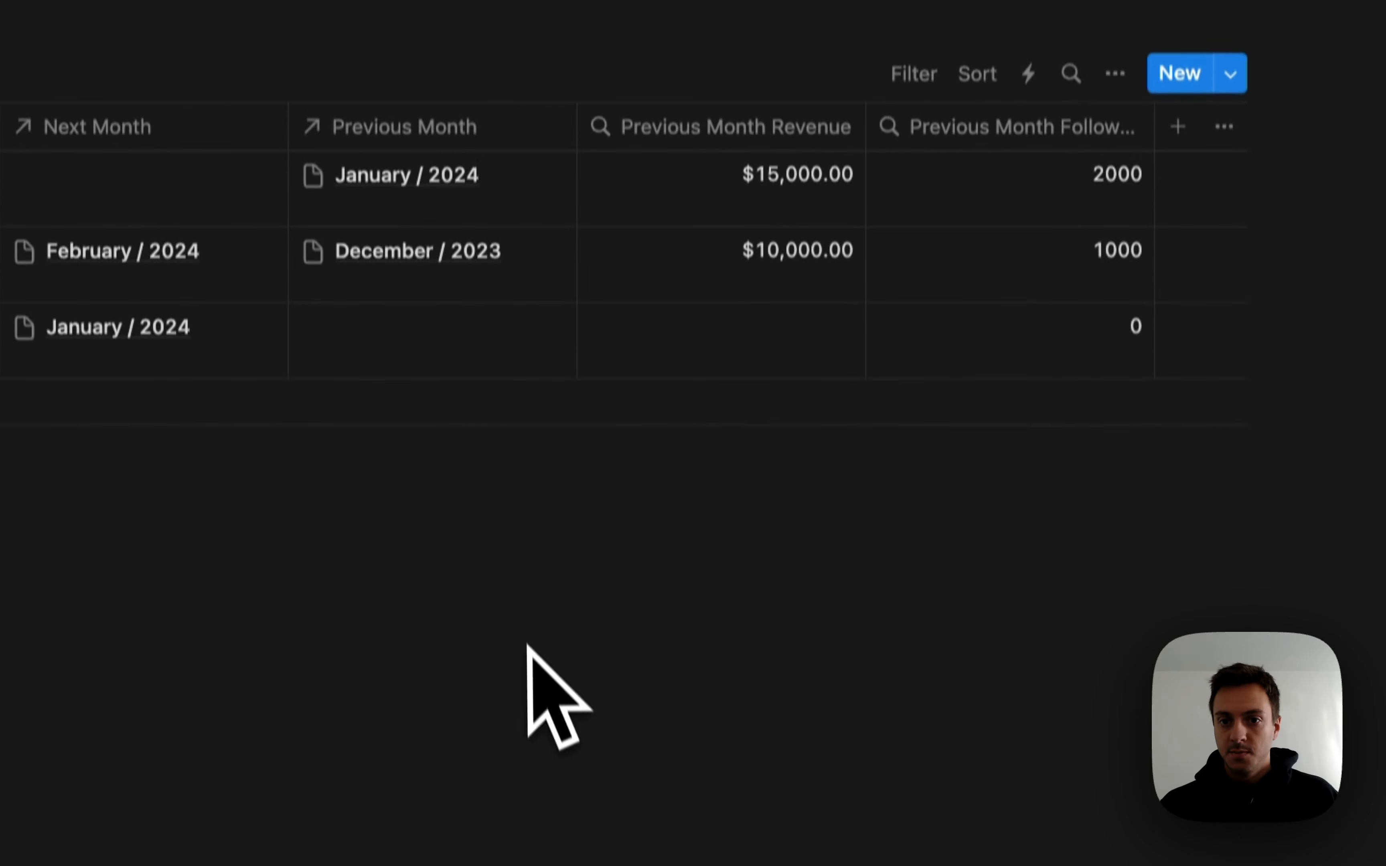
# Set the calculation of the Previous Month Revenue rollup to Sum.
pyautogui.click(736, 163)
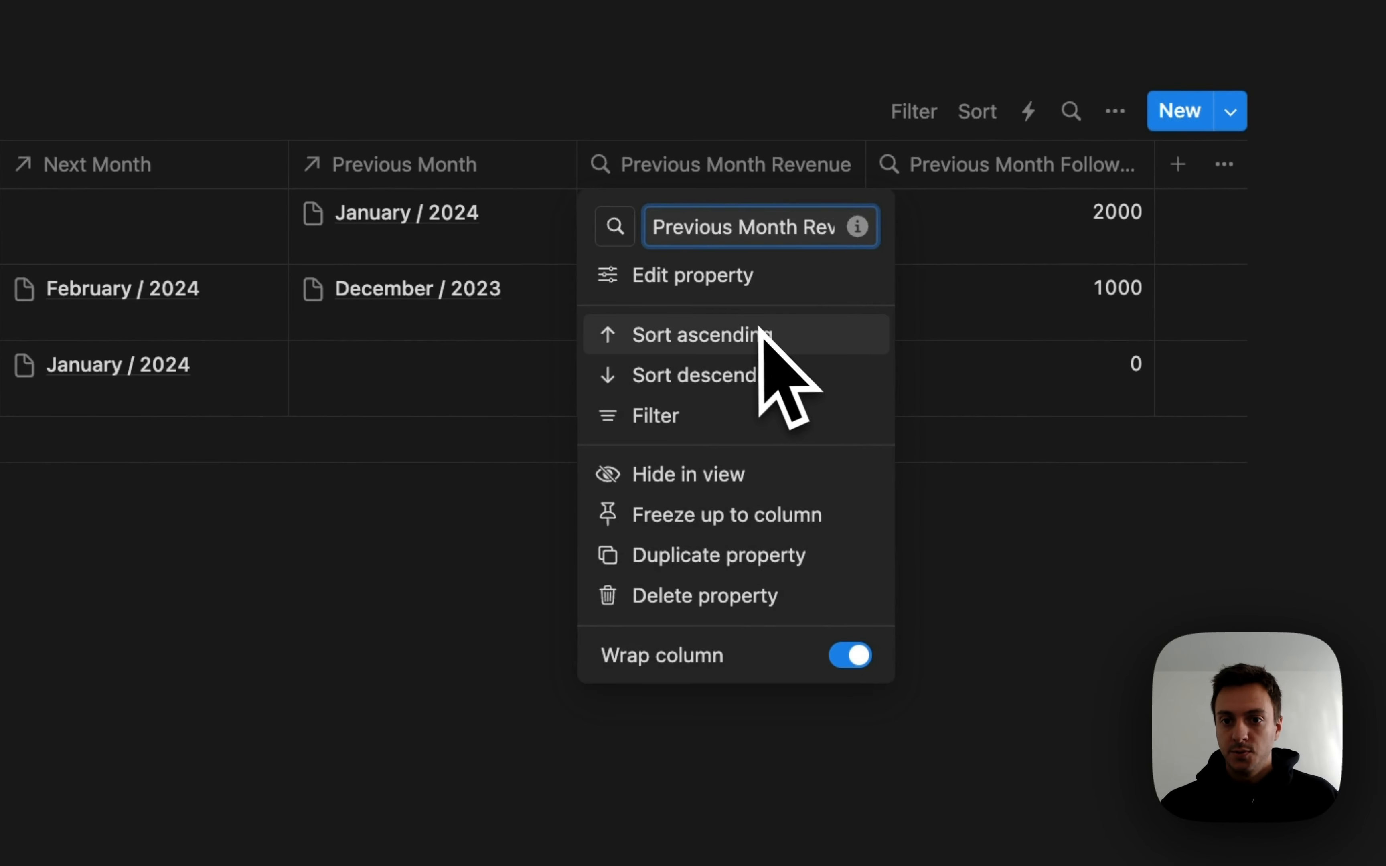
pyautogui.click(713, 284)
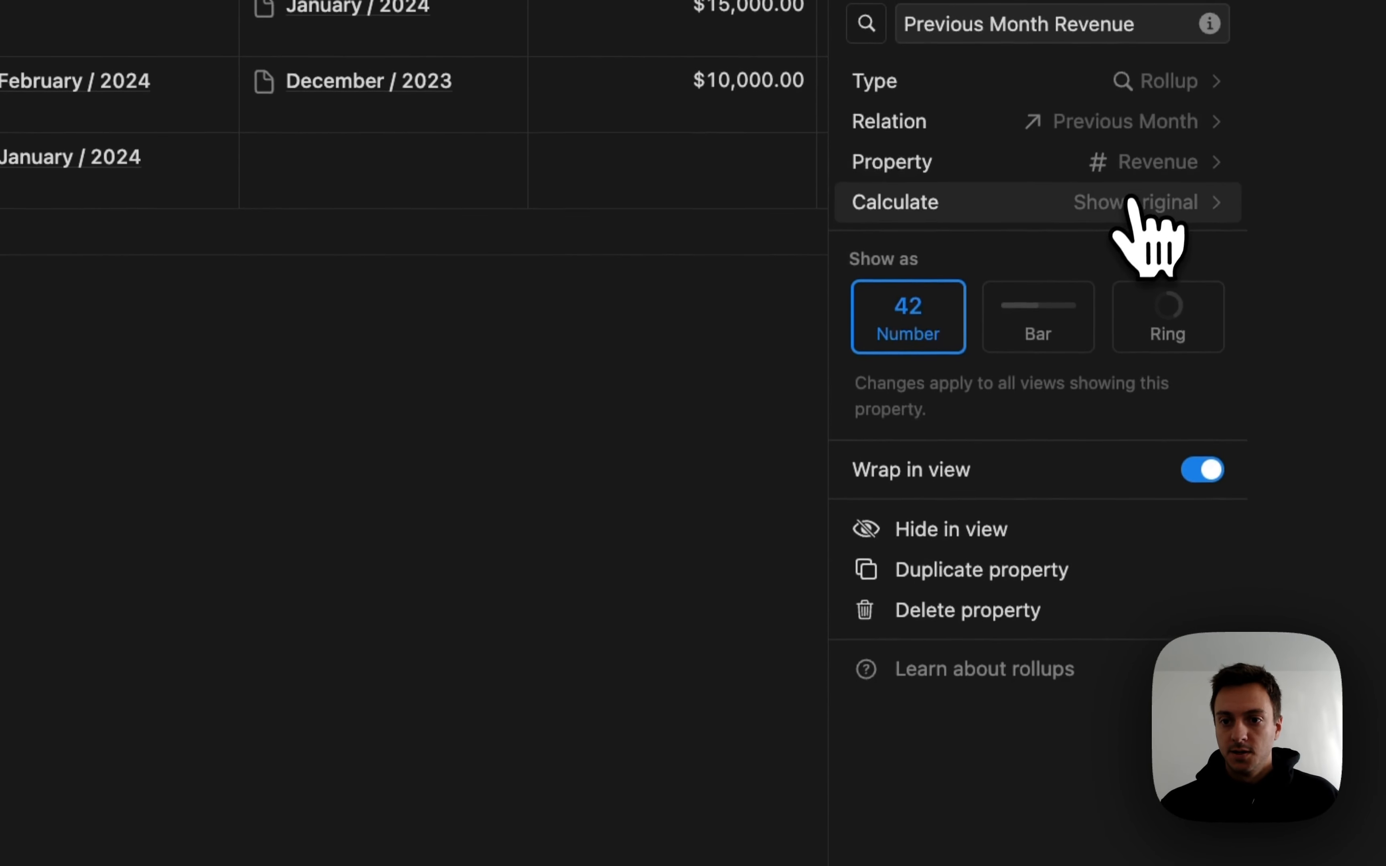
pyautogui.click(1133, 199)
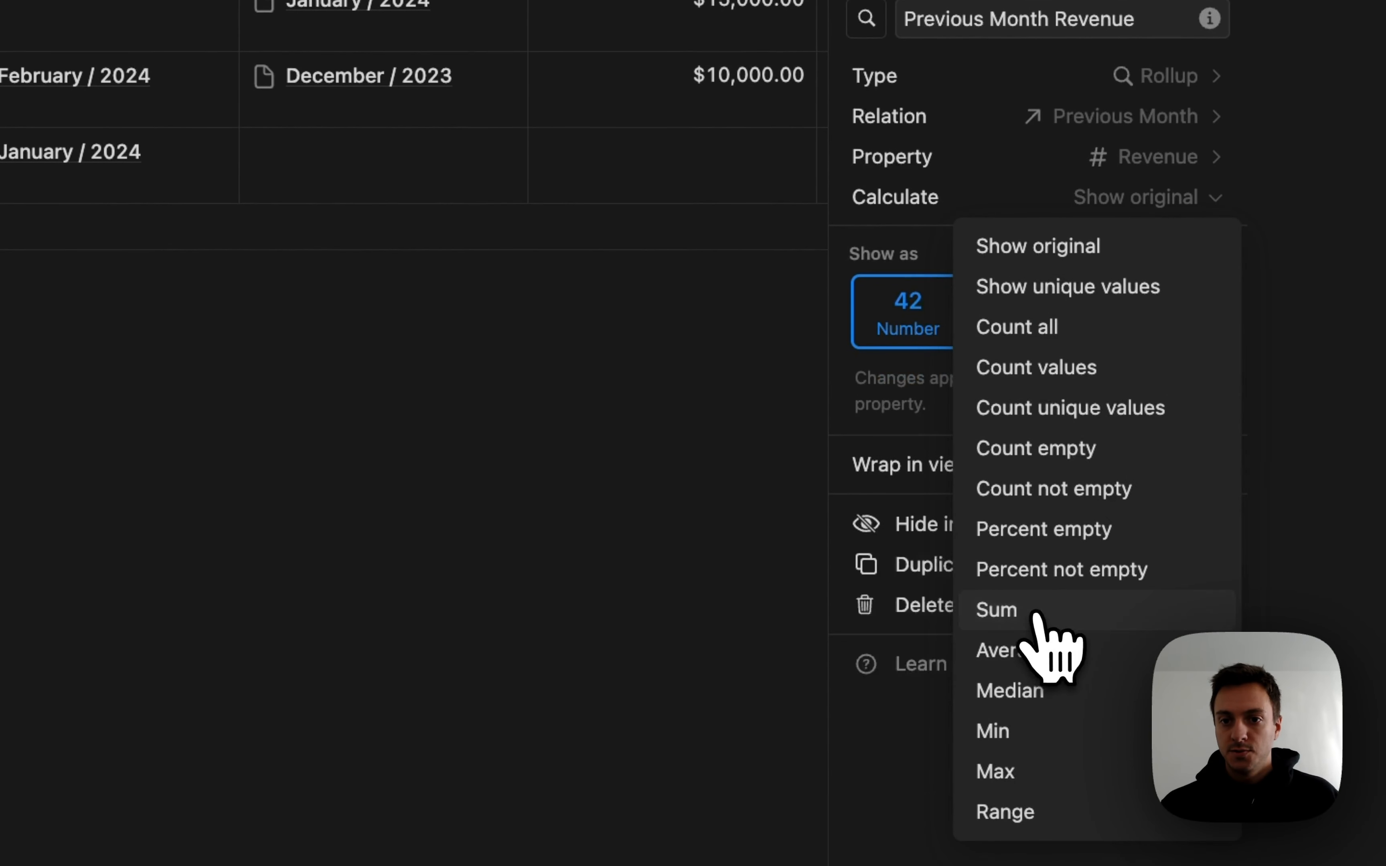
pyautogui.click(1036, 616)
pyautogui.click(462, 502)
# Add a Rollup property named "Previous Month Sales" using the Previous Month relation, the Template Sales property and the Sum calculation.
pyautogui.click(1179, 163)
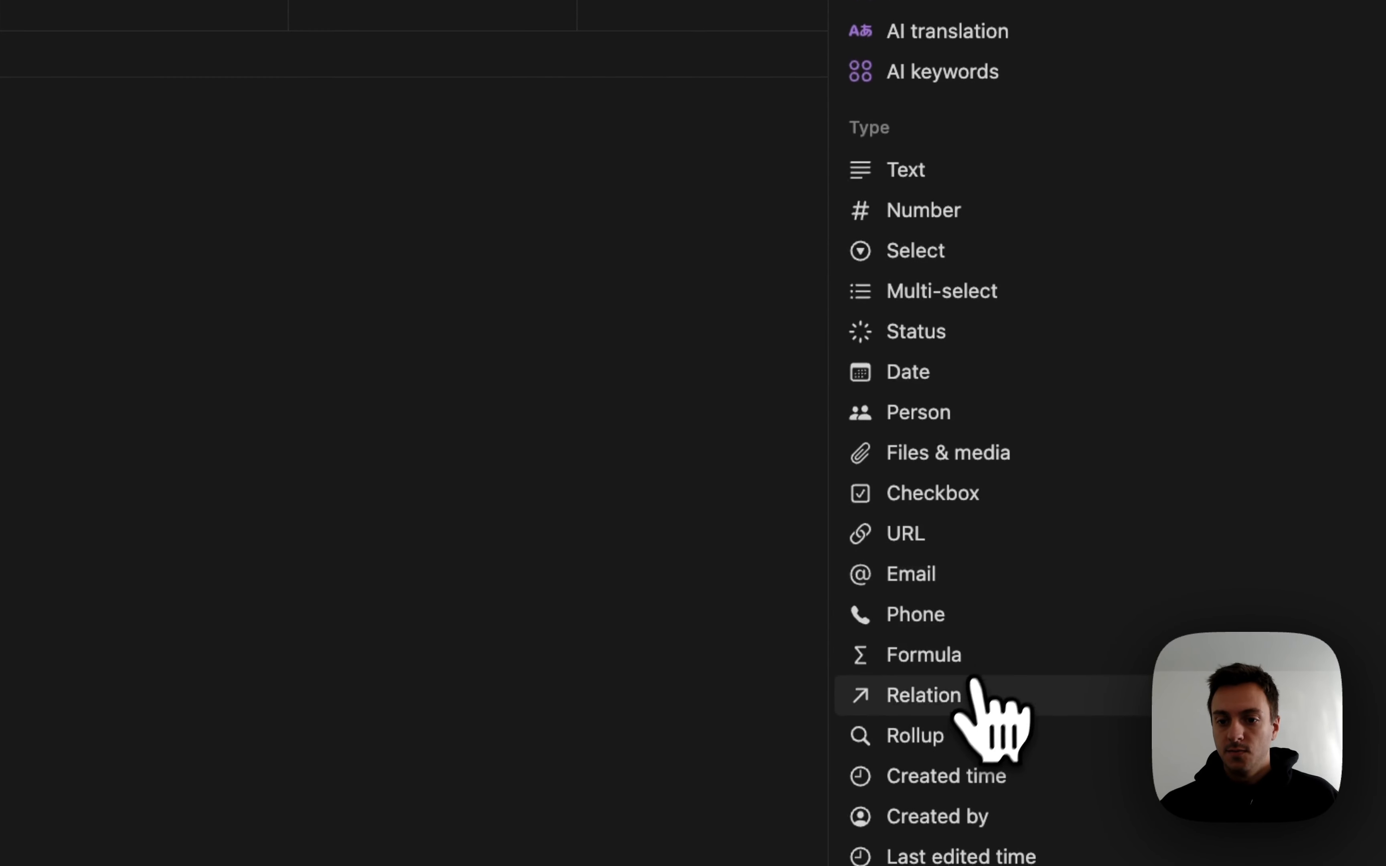
pyautogui.click(928, 735)
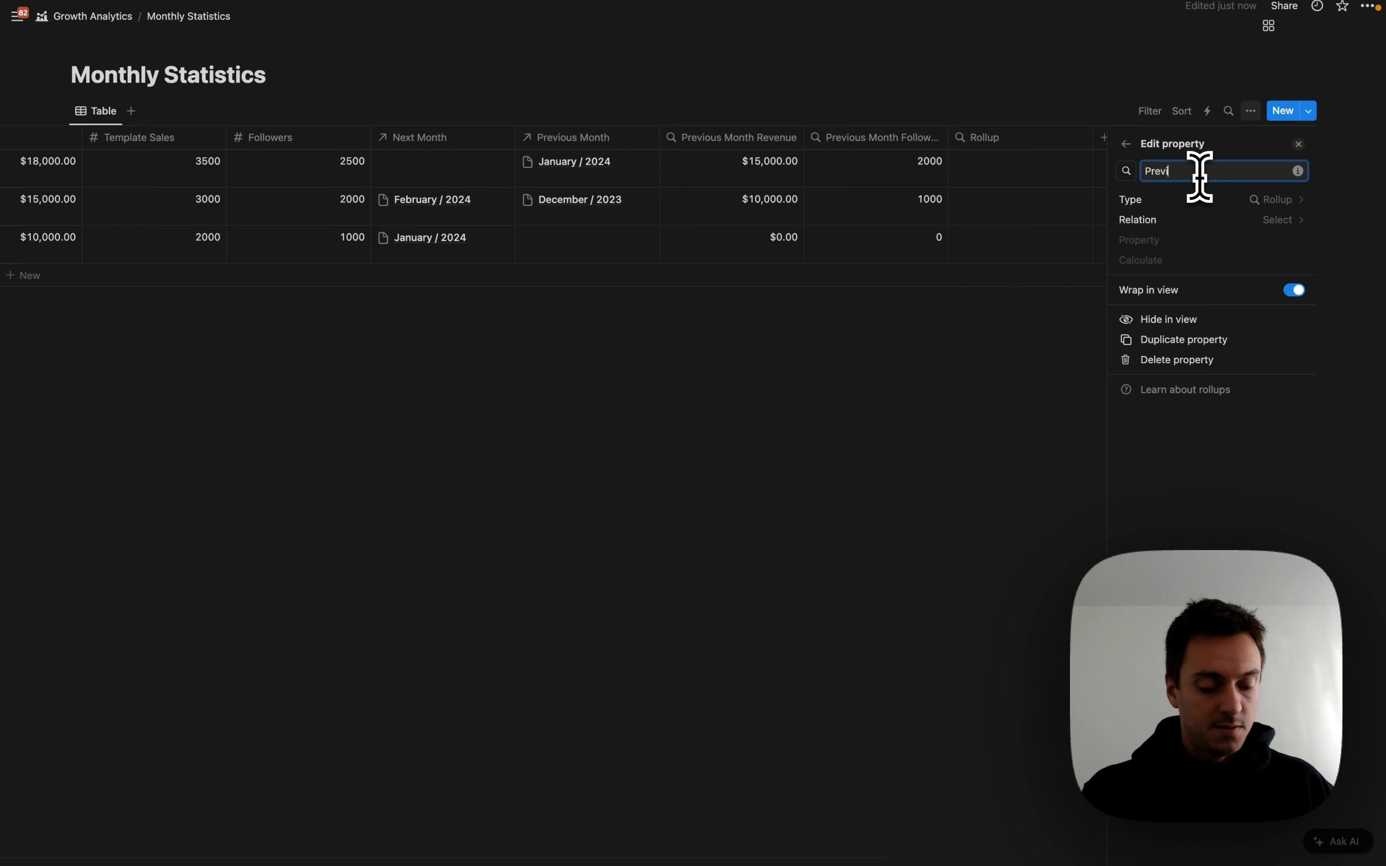
pyautogui.write('Previous Month Sales')
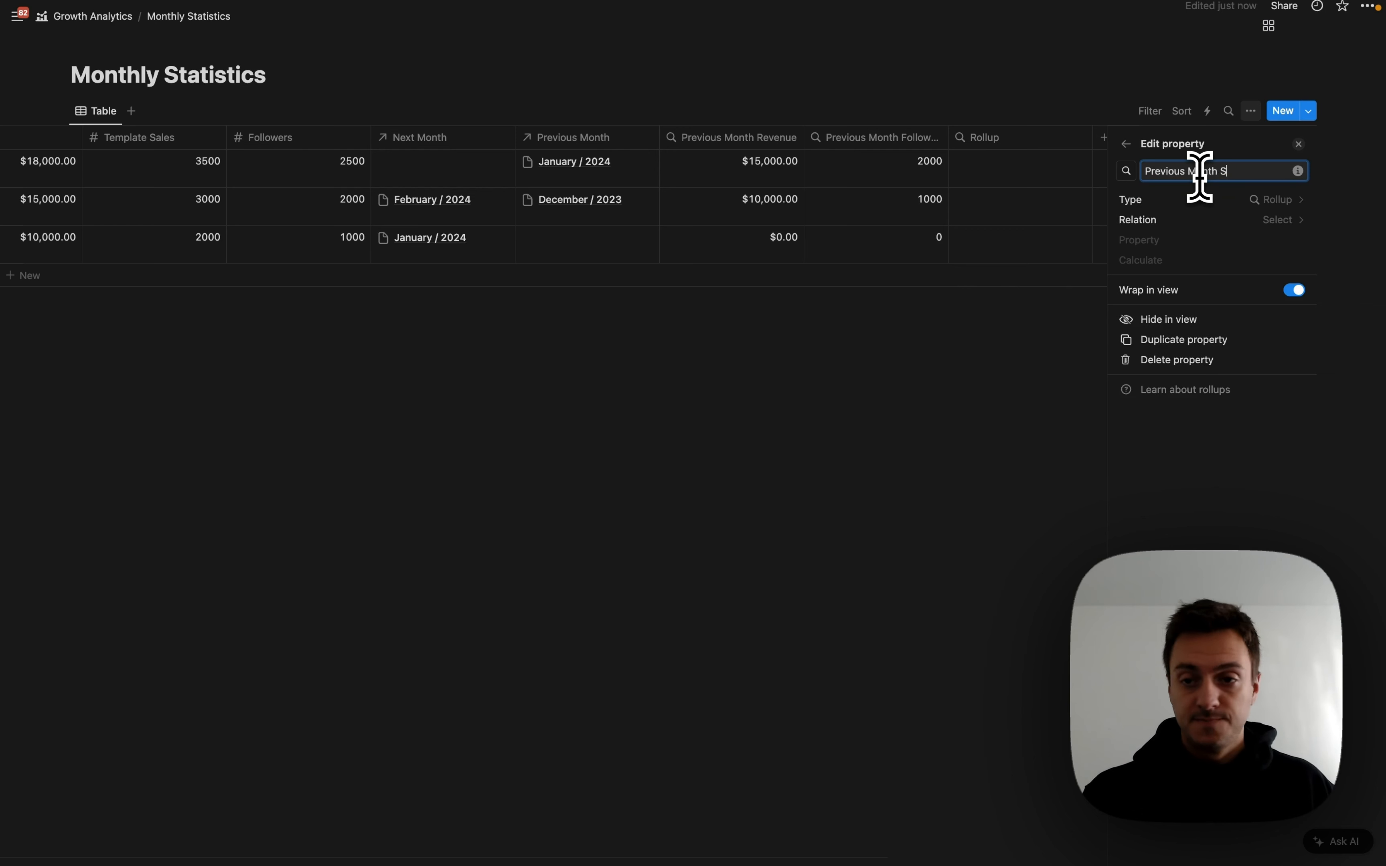
pyautogui.click(1249, 220)
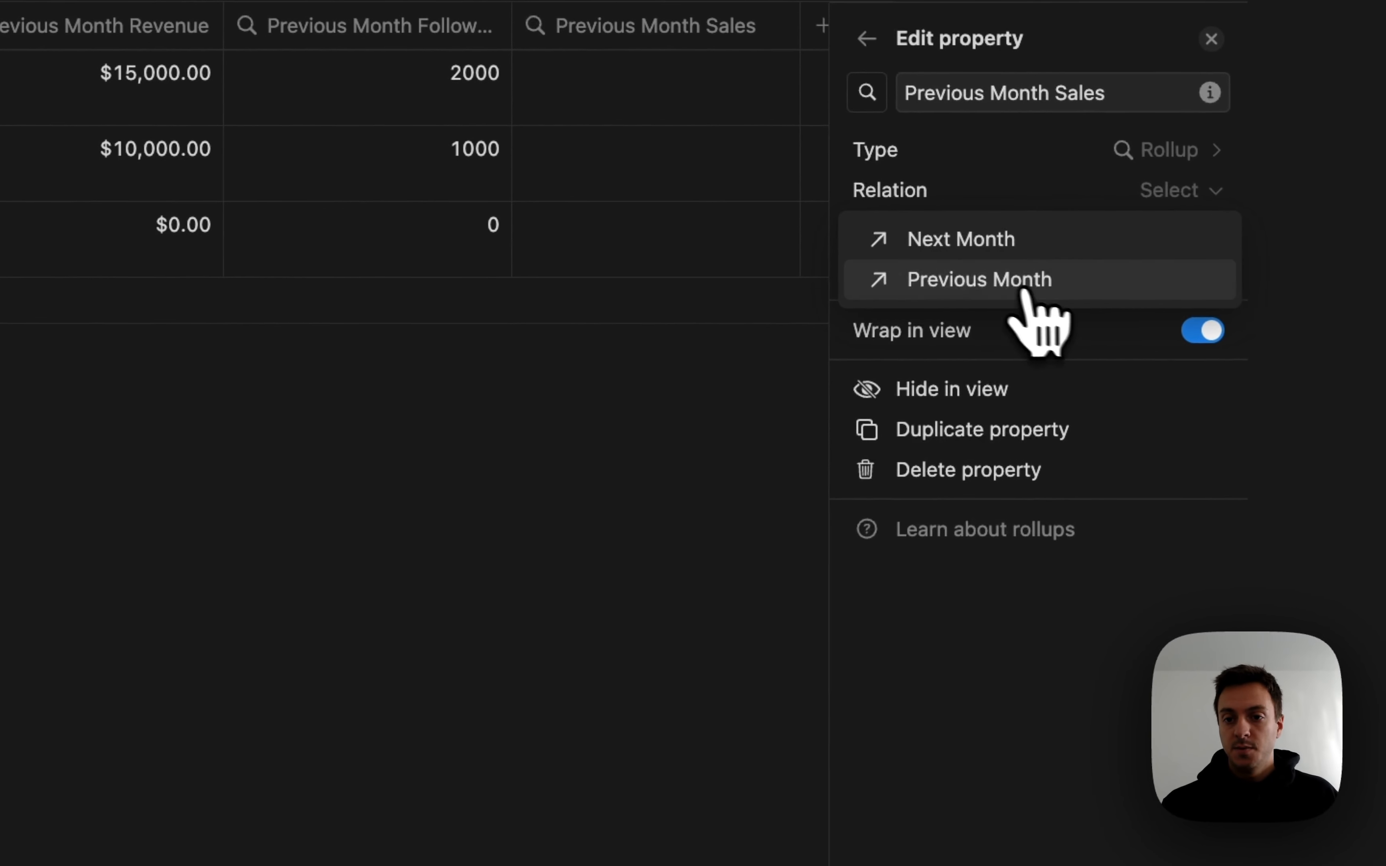
pyautogui.click(1203, 265)
pyautogui.click(1142, 235)
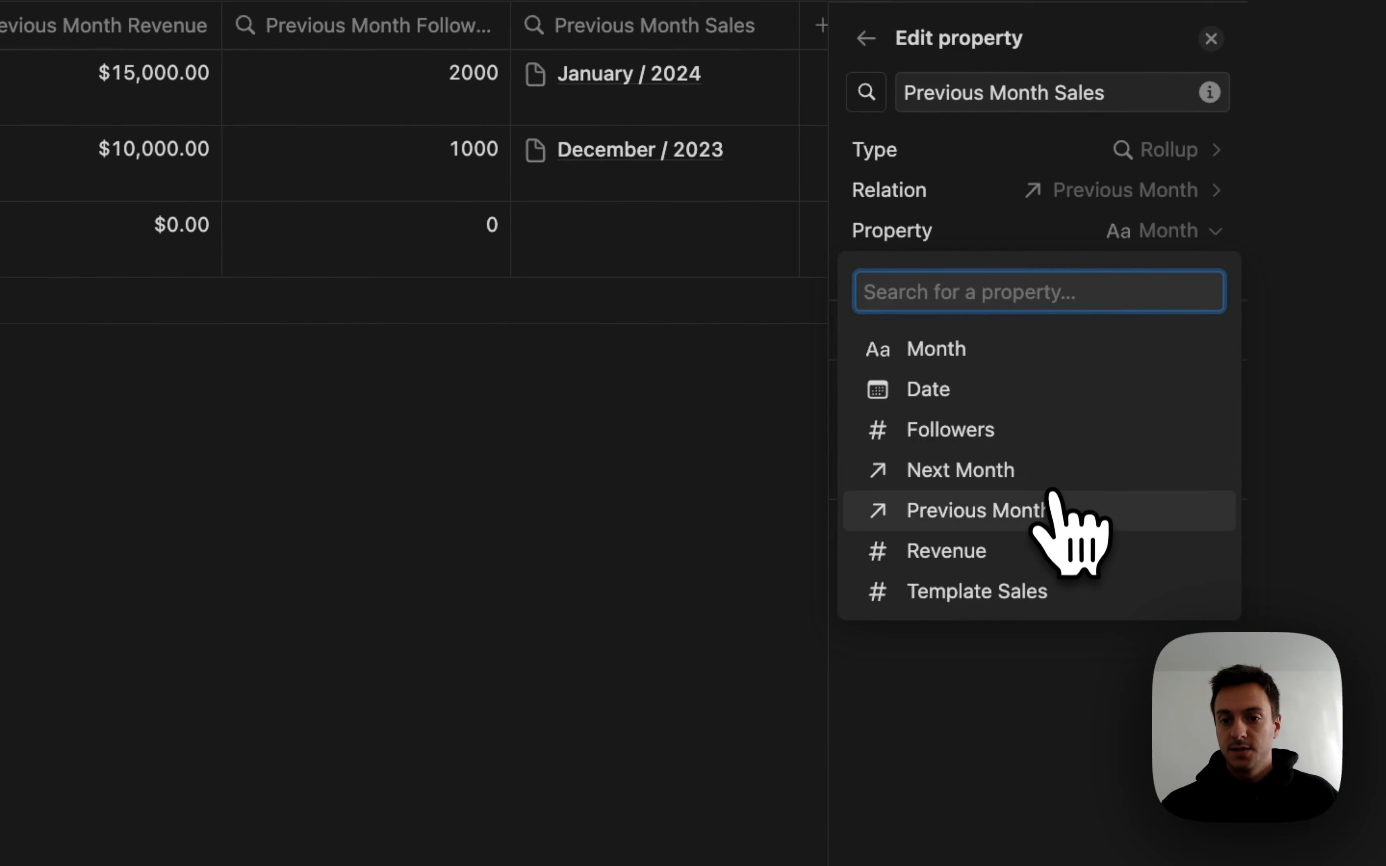
pyautogui.click(991, 593)
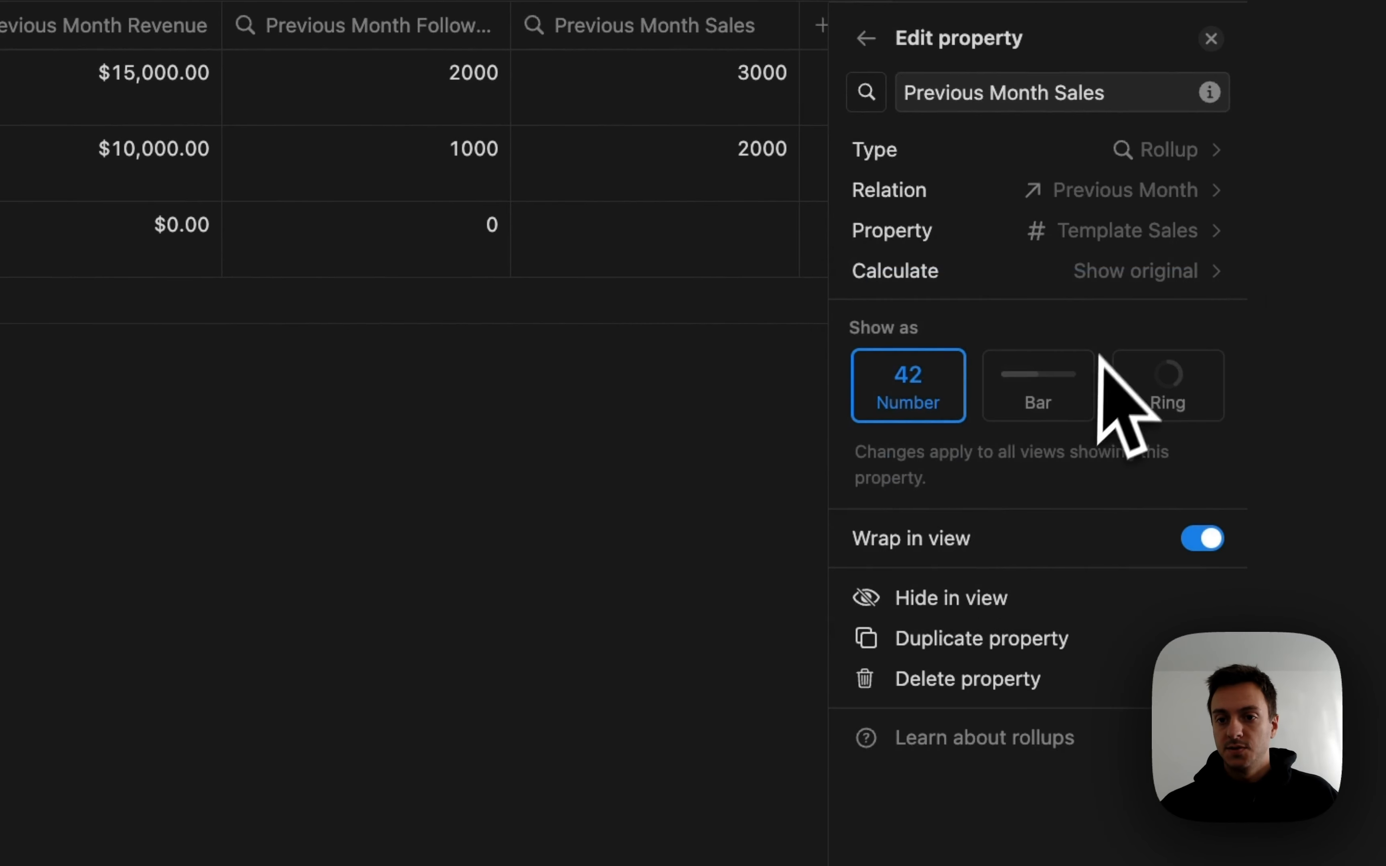
pyautogui.click(1116, 274)
pyautogui.click(1053, 677)
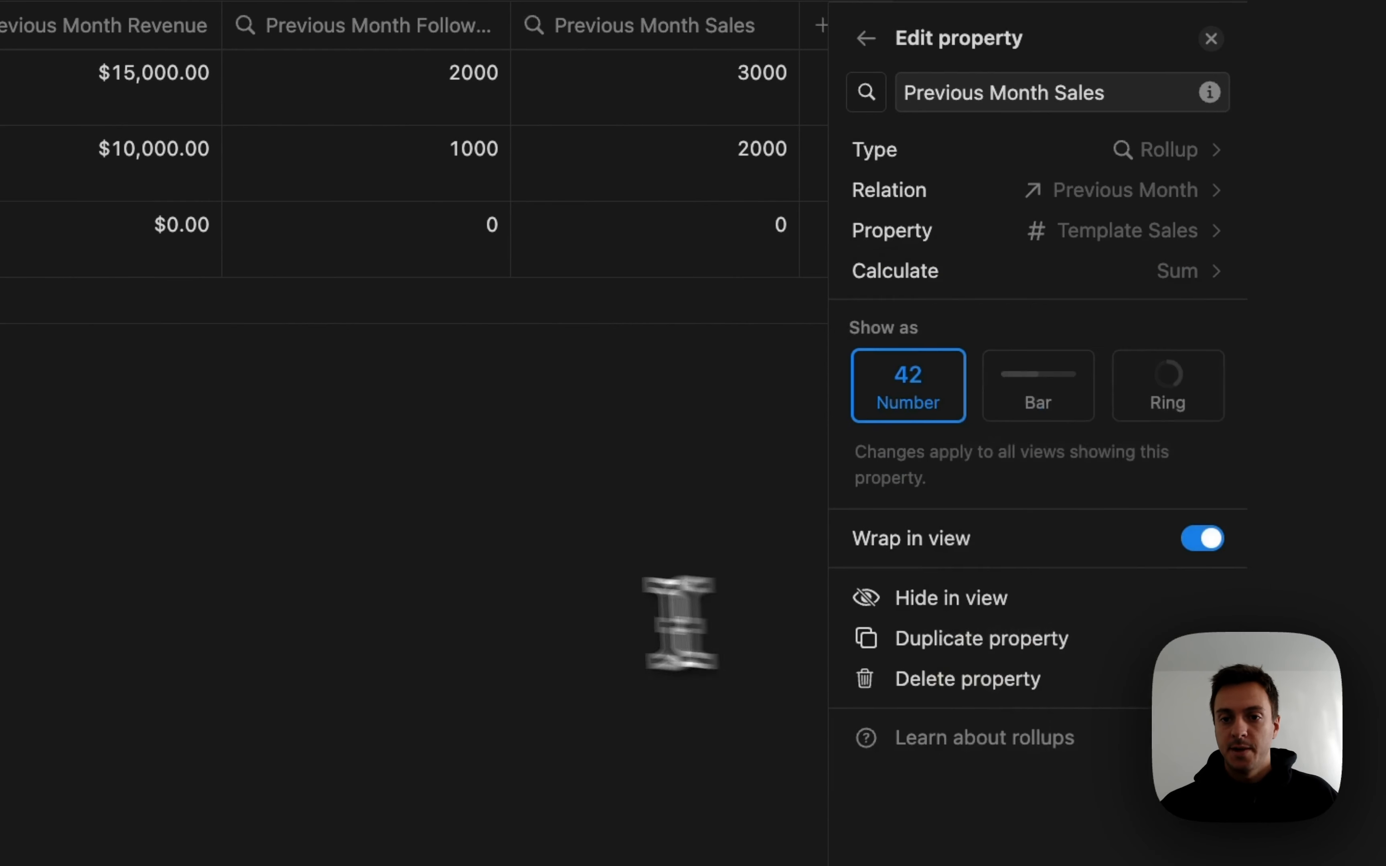
pyautogui.press('Escape')
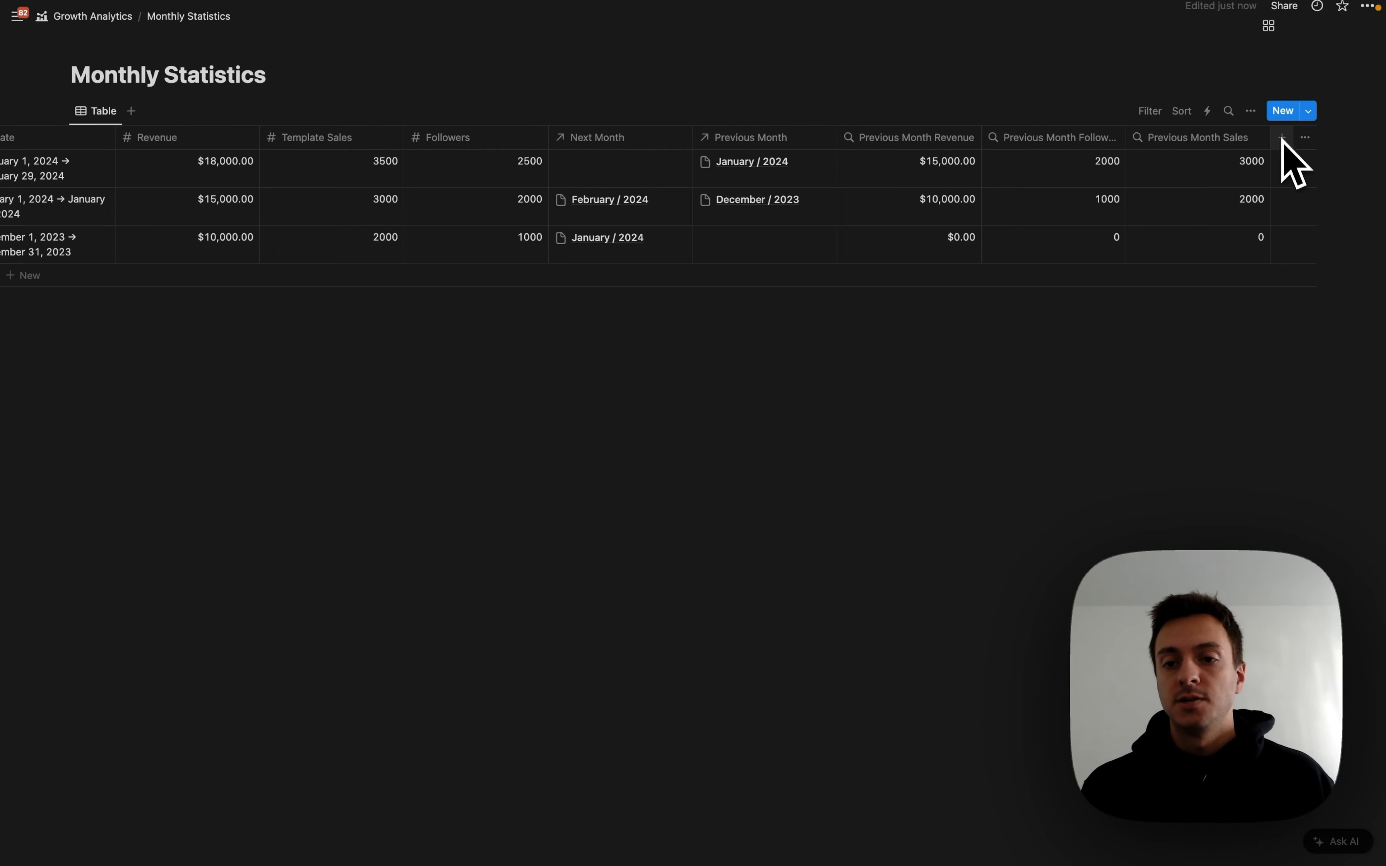
# Add a Formula property named "MoM Revenue %" to the Monthly Statistics database.
pyautogui.click(1282, 137)
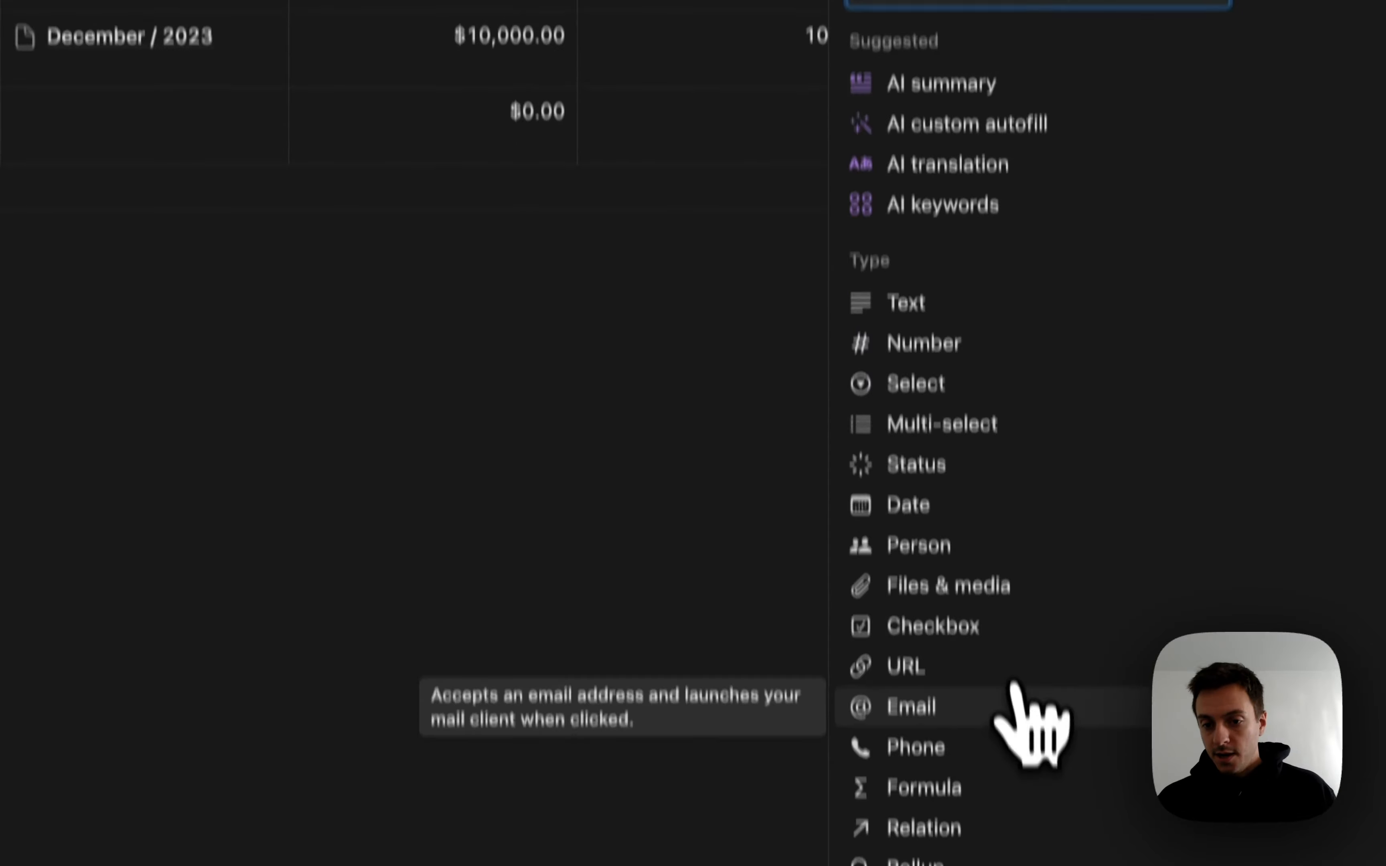
pyautogui.click(931, 790)
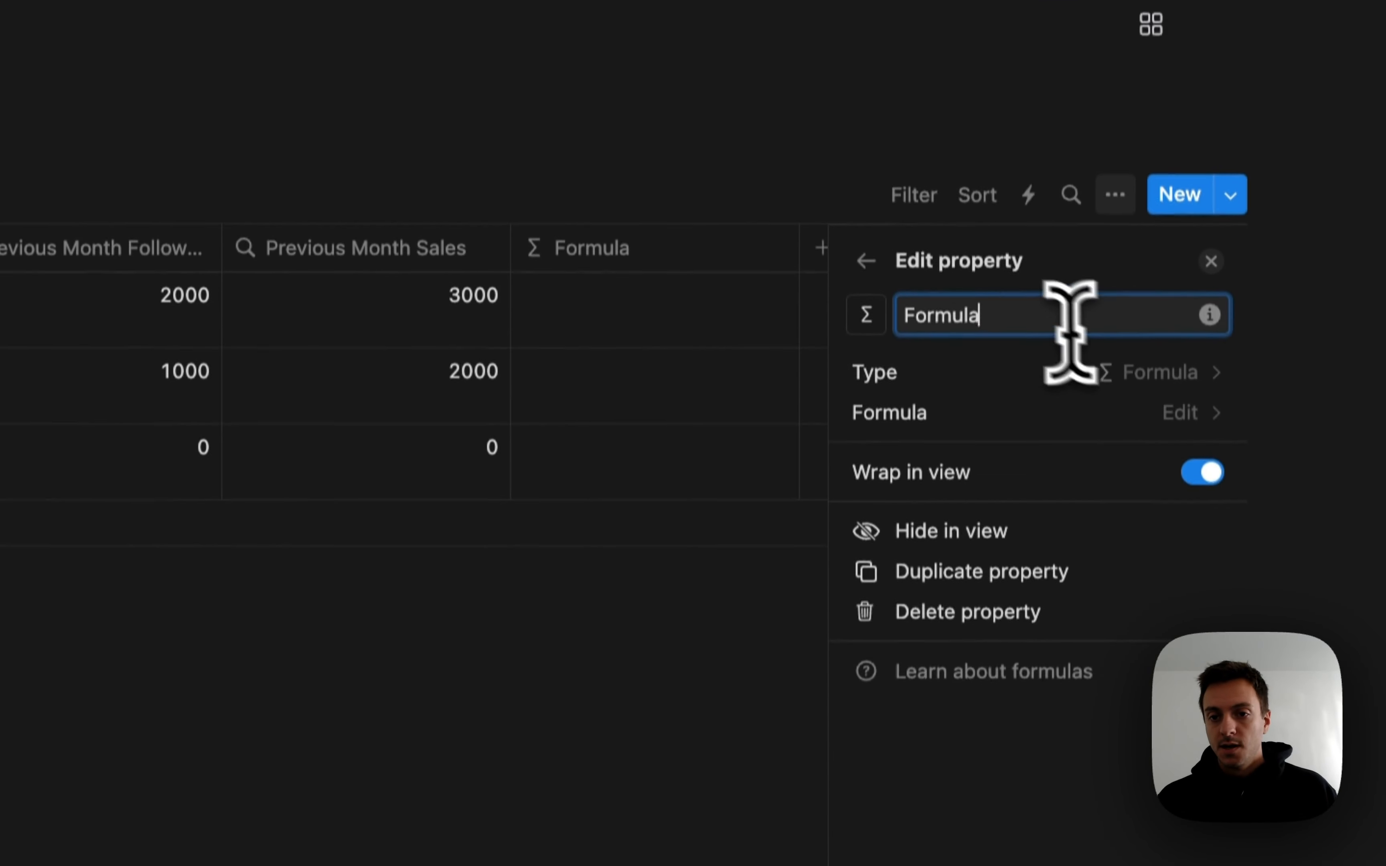
pyautogui.doubleClick(1015, 320)
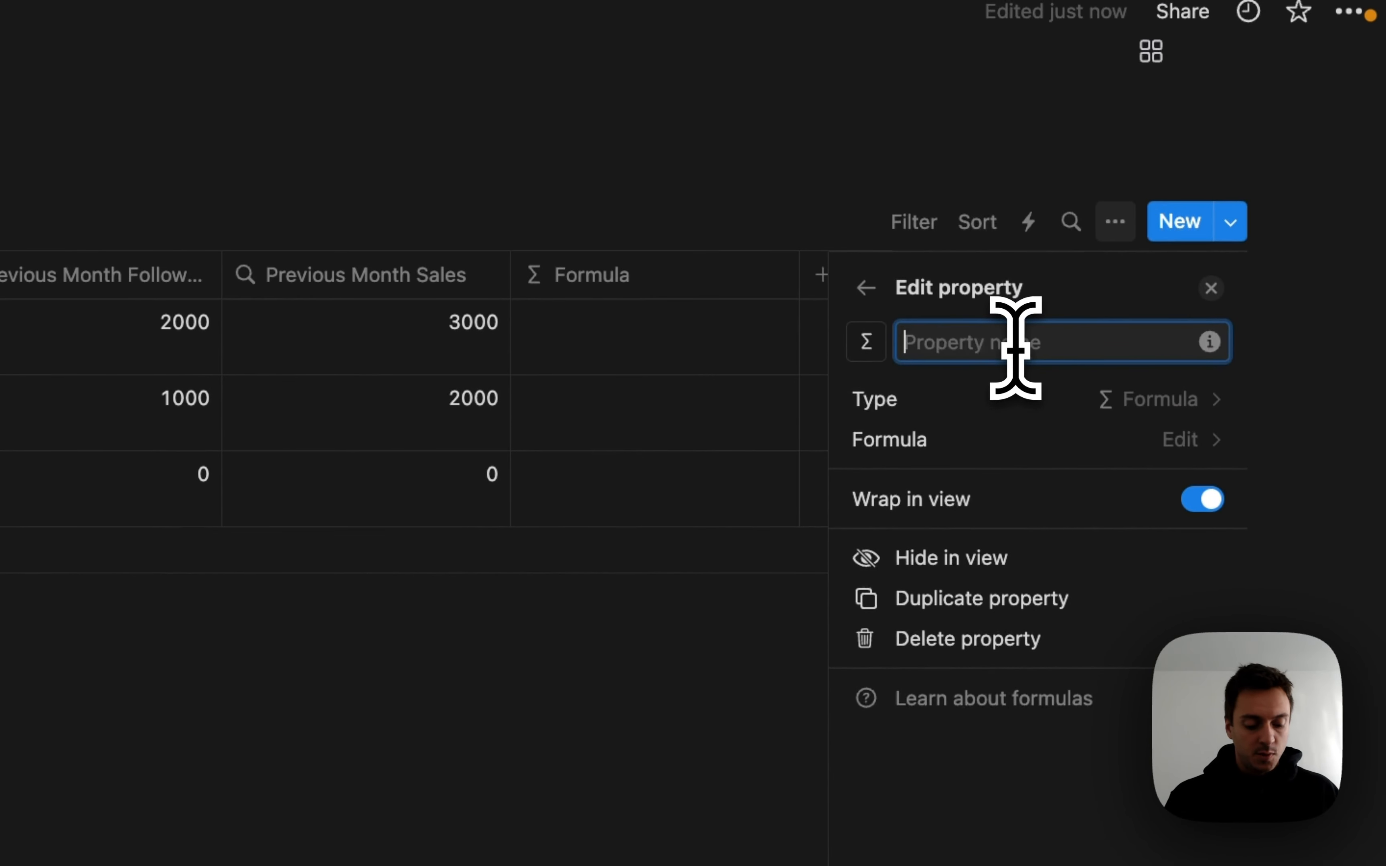
pyautogui.write('Mom')
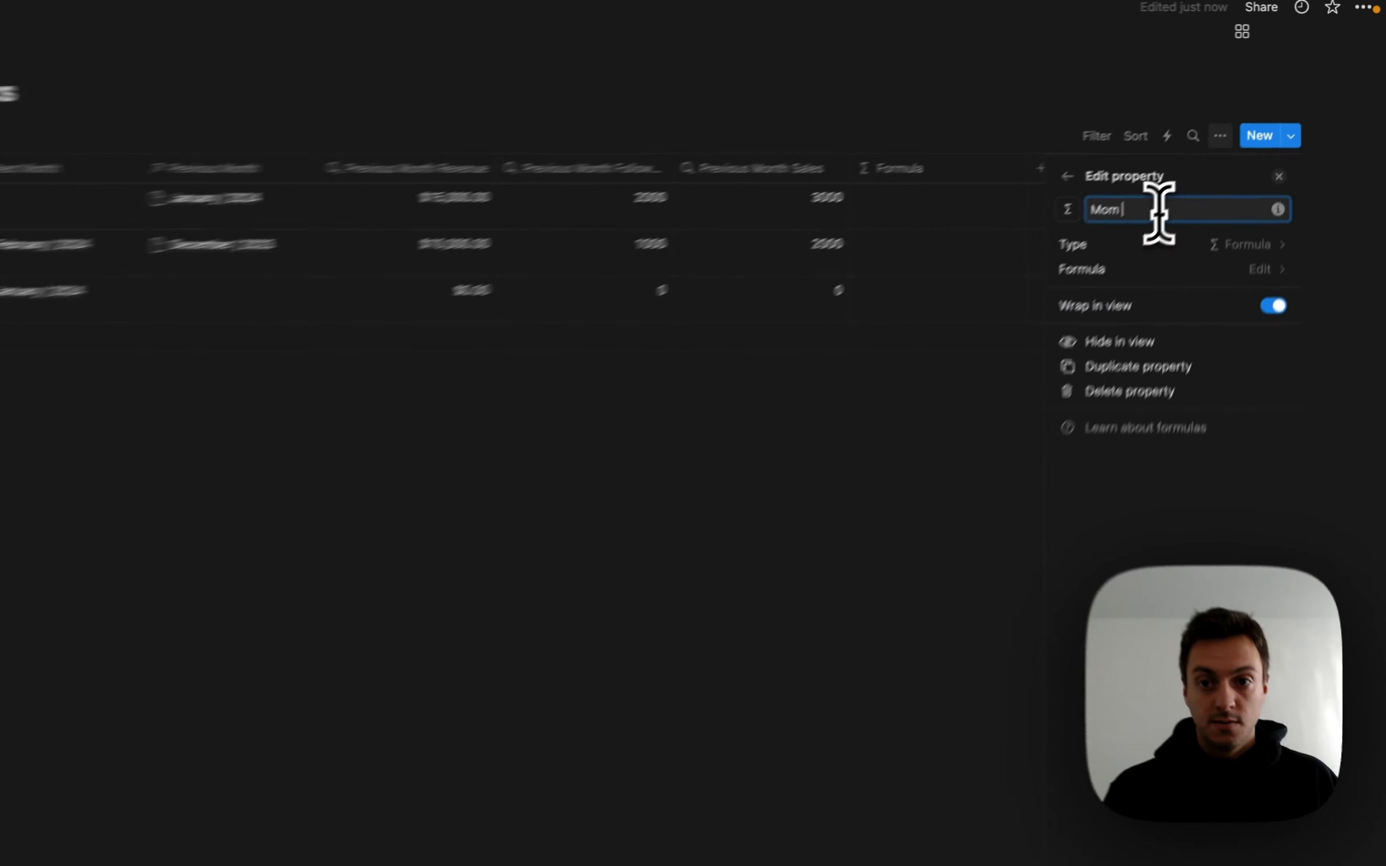
pyautogui.press('BackSpace')
pyautogui.write('M Revenue %')
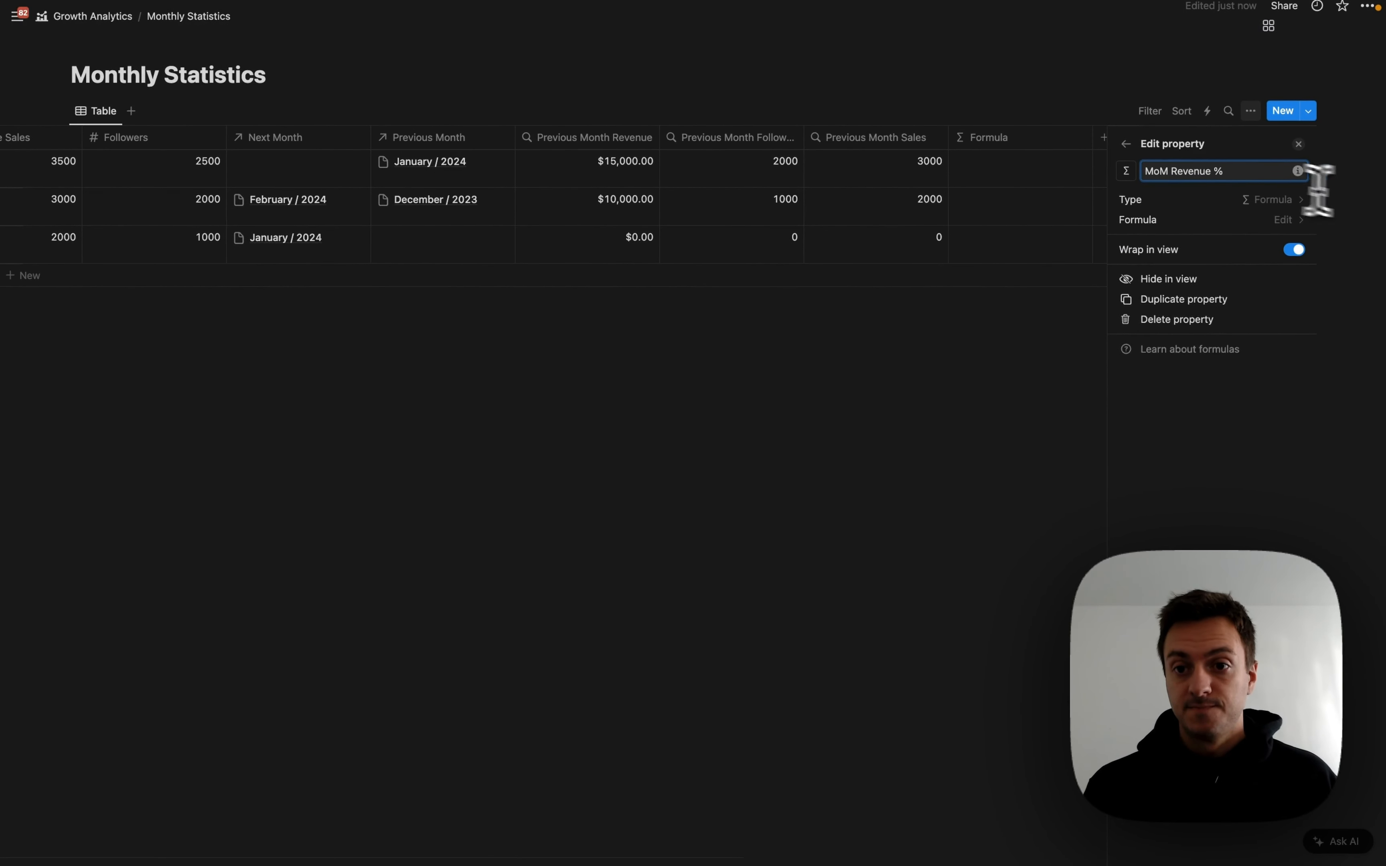
# Set the MoM Revenue % formula to round(((Revenue - Previous Month Revenue) / Previous Month Revenue) * 100) / 100 and its number format to Percent.
pyautogui.click(1295, 221)
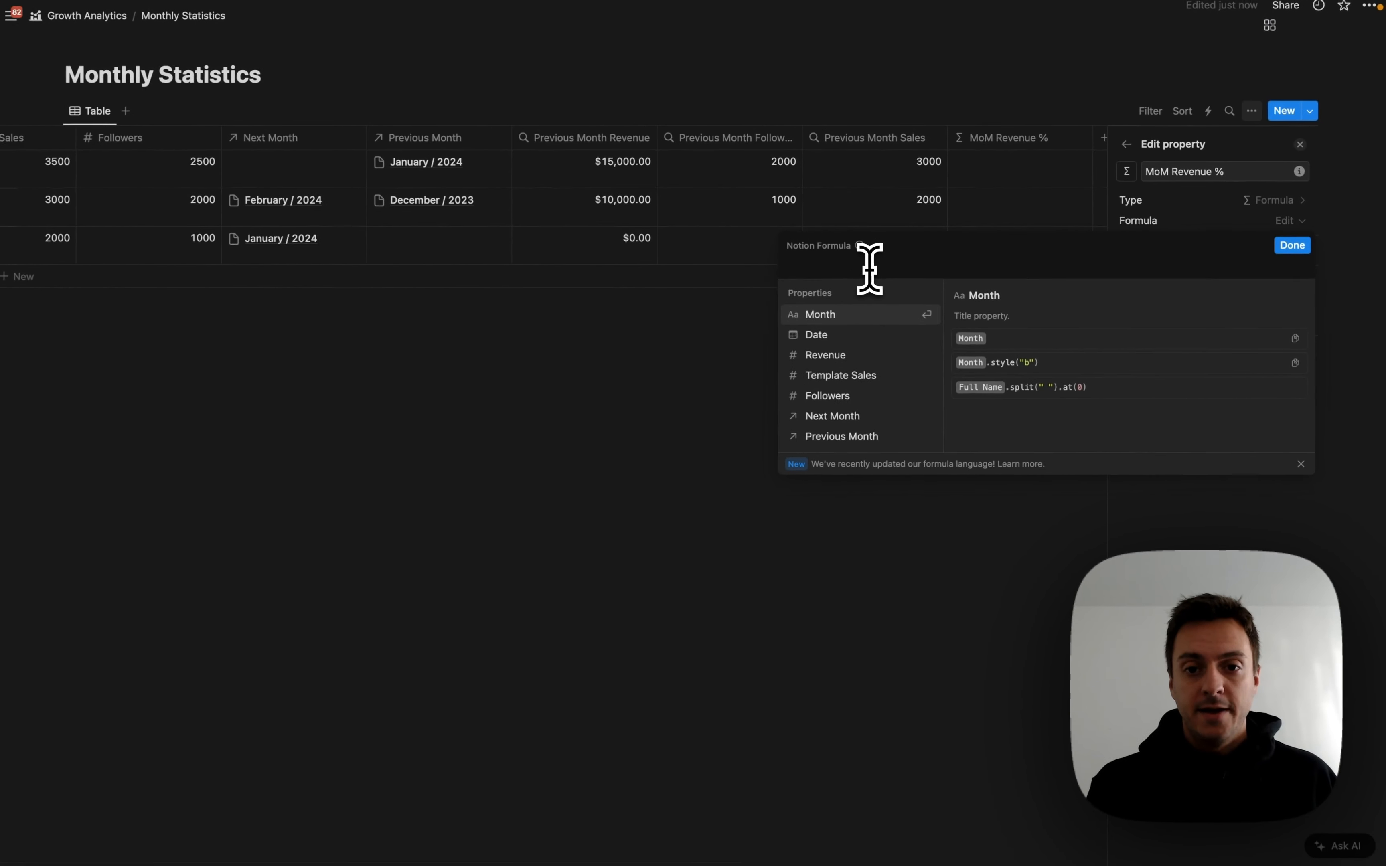
pyautogui.write('round(((Revenue - Previous Month Revenue) / Previous Month Revenue) * 100) / 100')
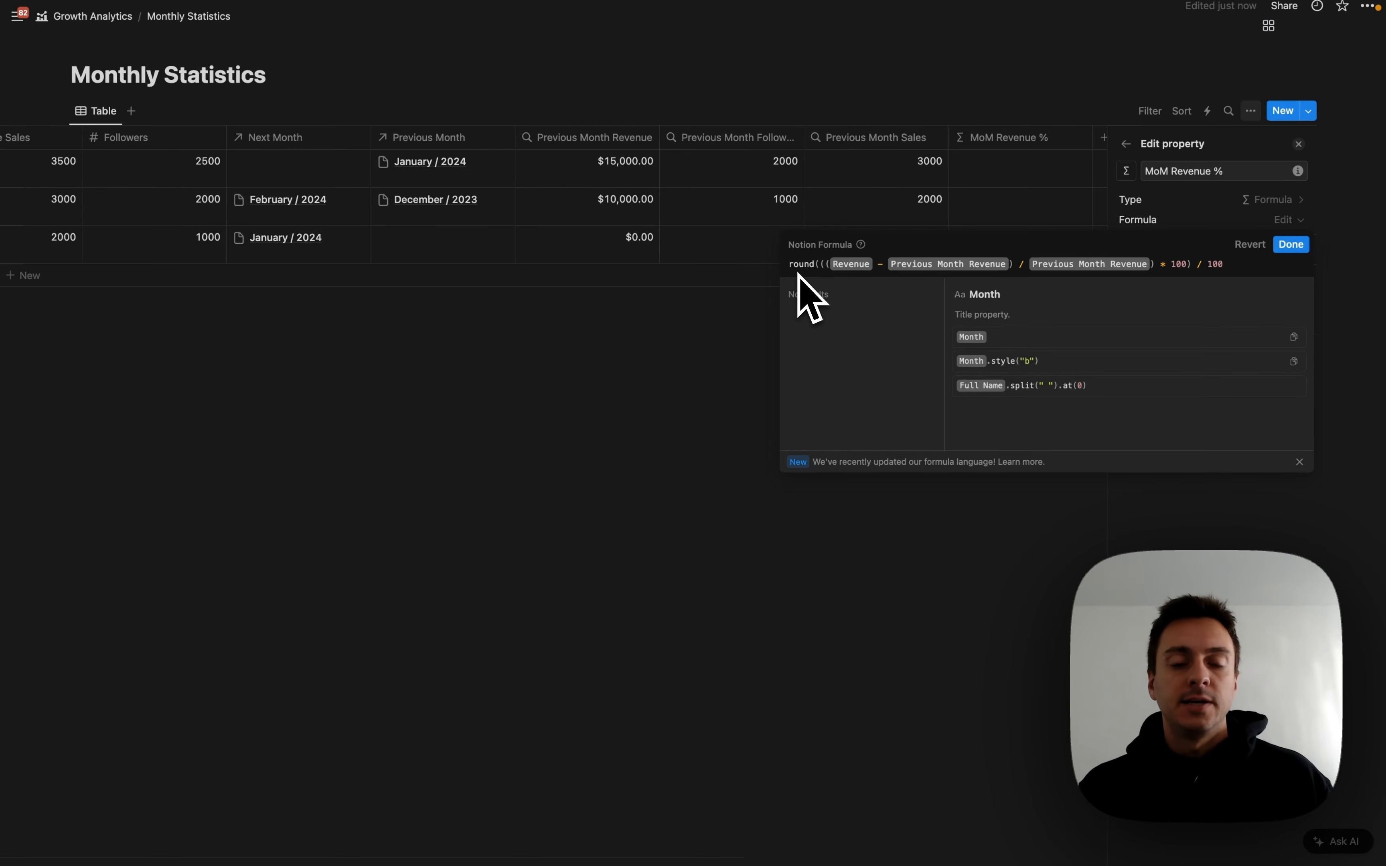
pyautogui.click(1291, 245)
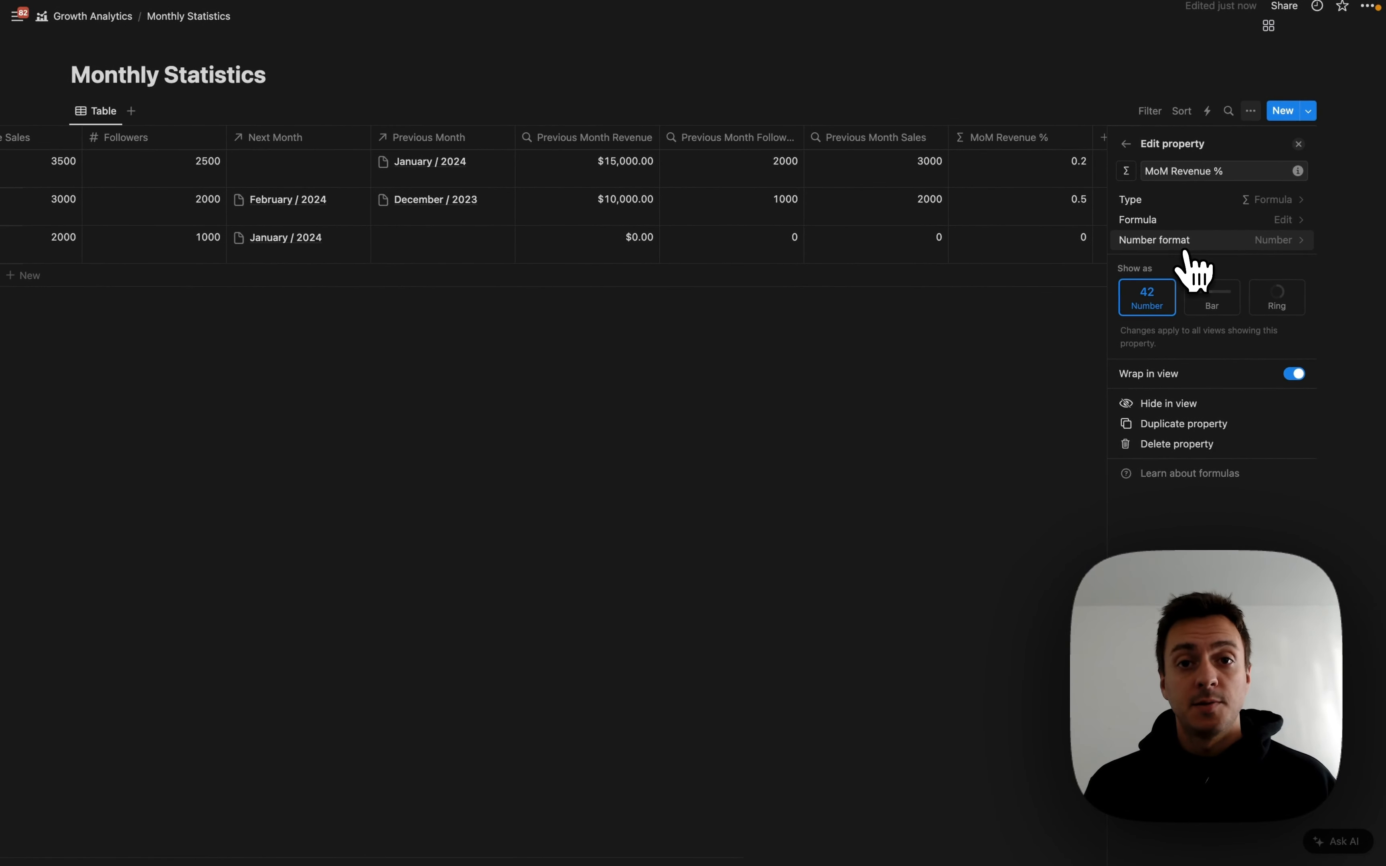
pyautogui.click(1214, 244)
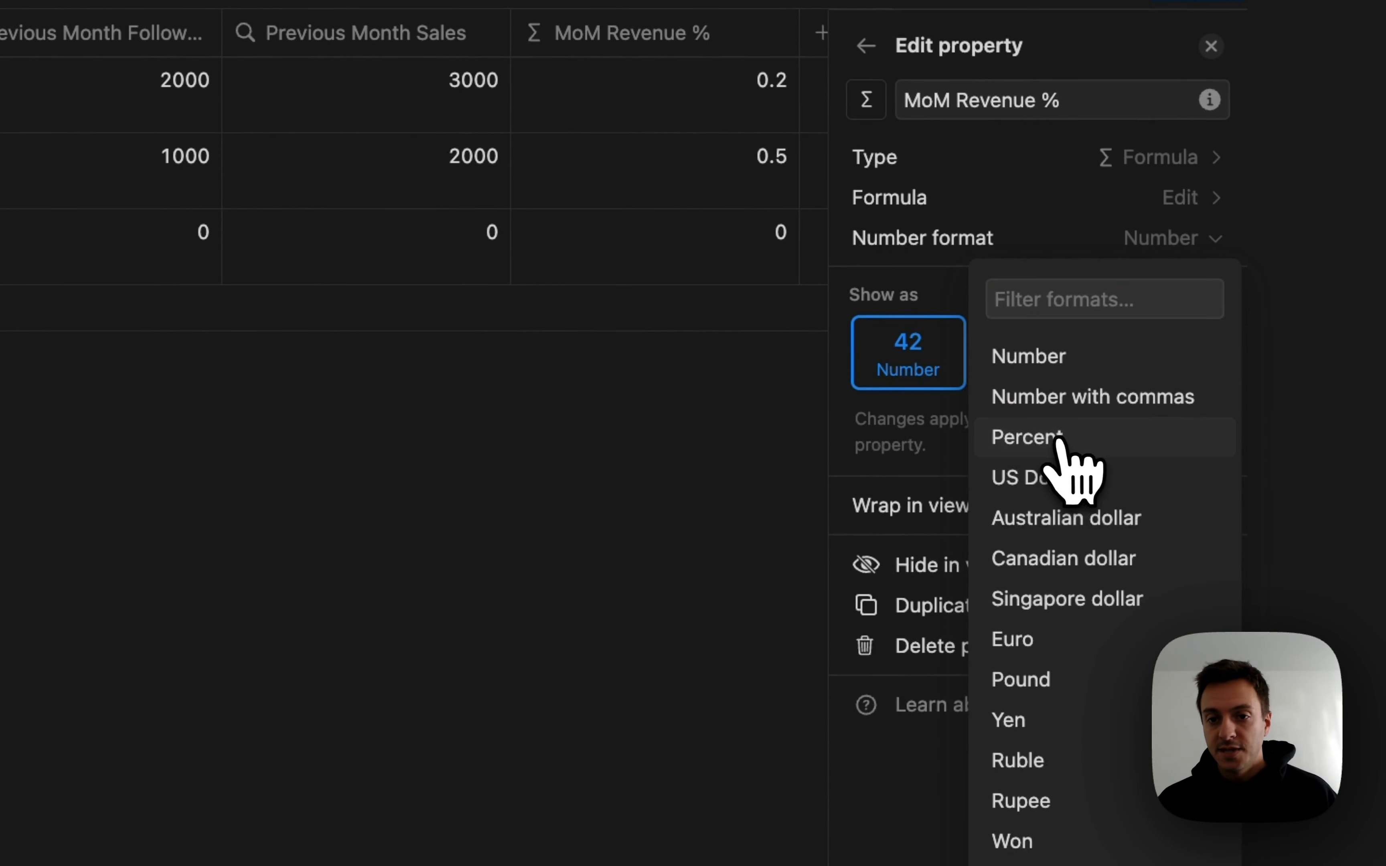
pyautogui.click(1058, 440)
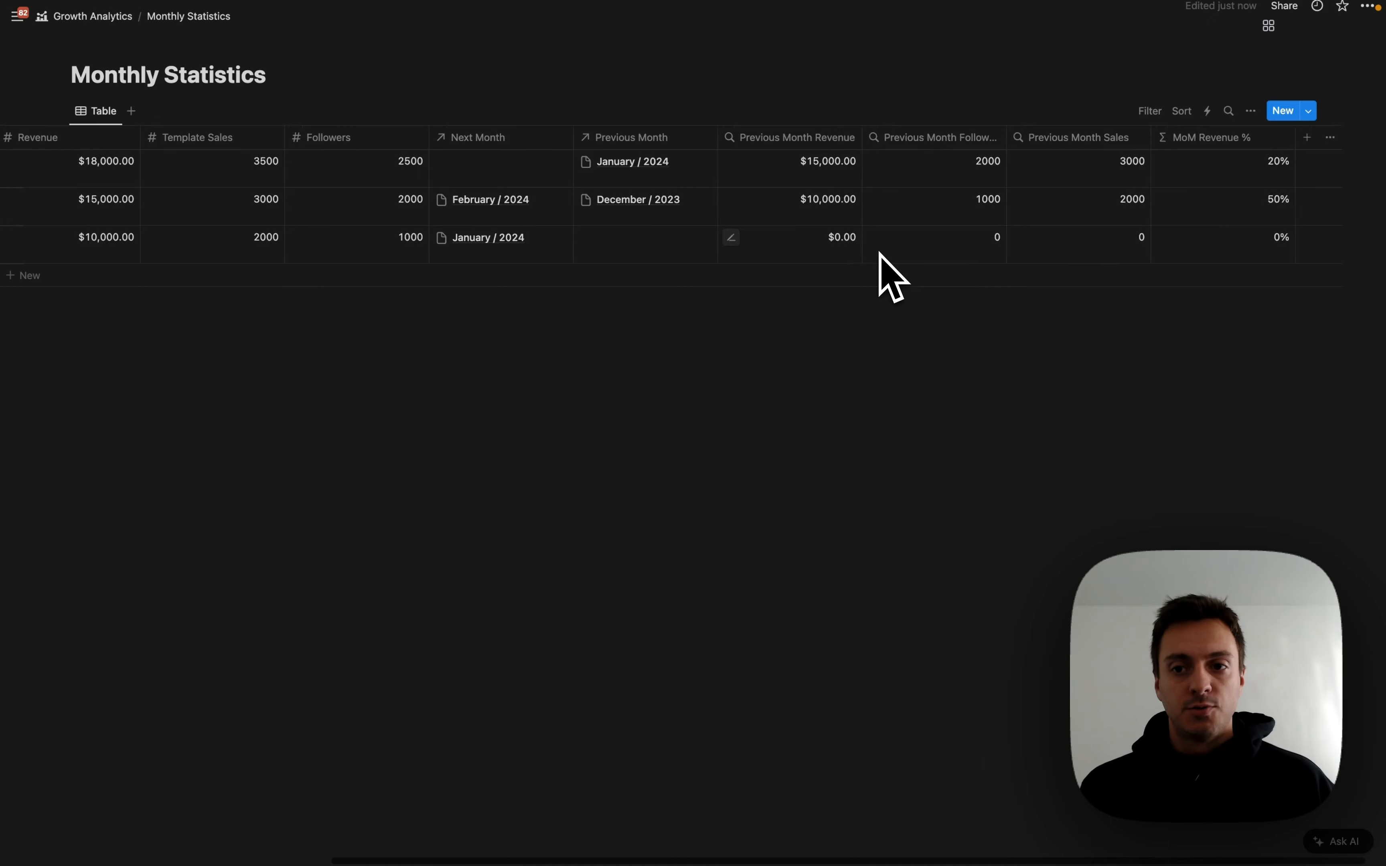
# Review the monthly figures and show the Average calculation beneath the MoM Revenue % column.
pyautogui.hscroll(-8, 881, 253)
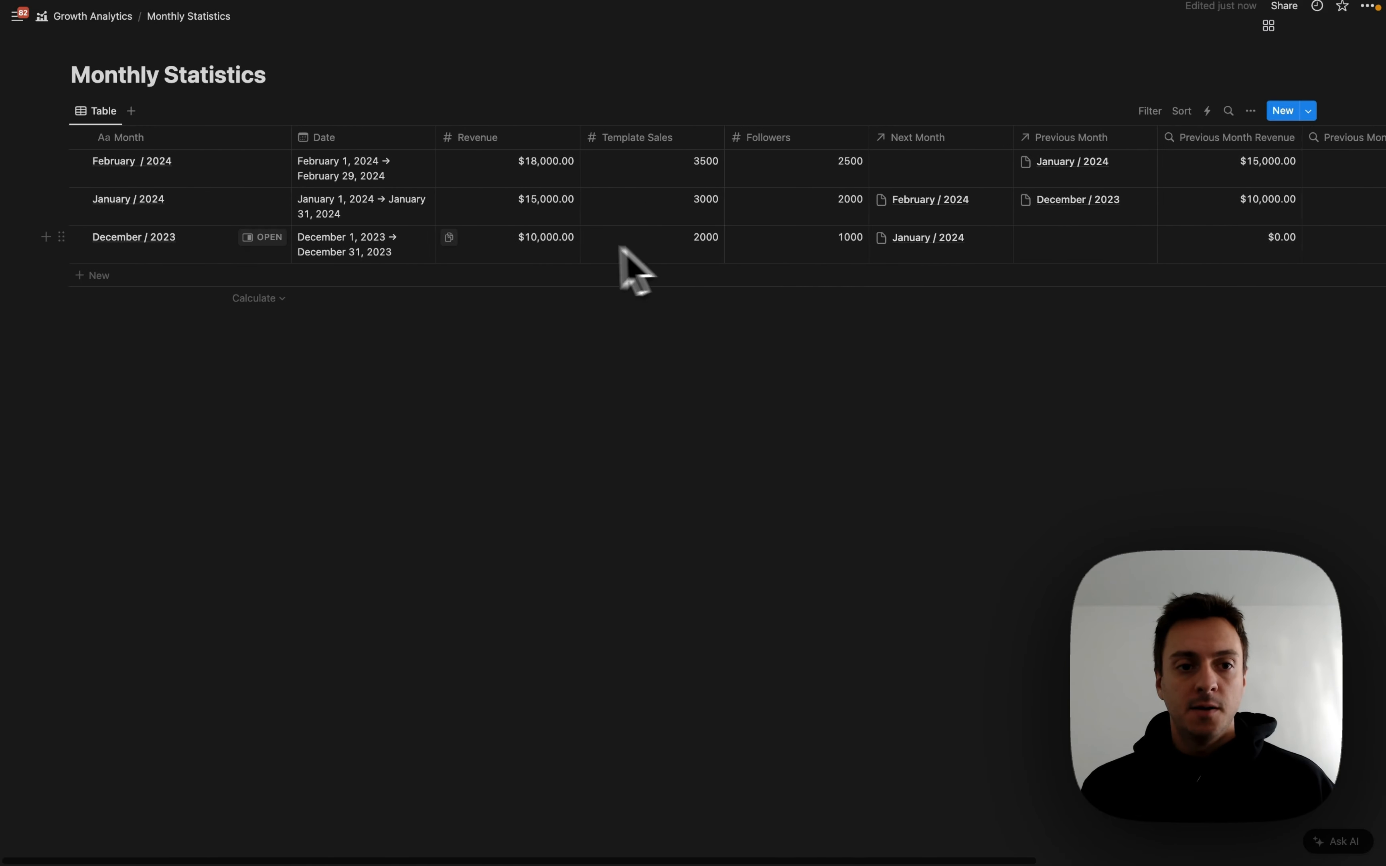
pyautogui.hscroll(8, 916, 224)
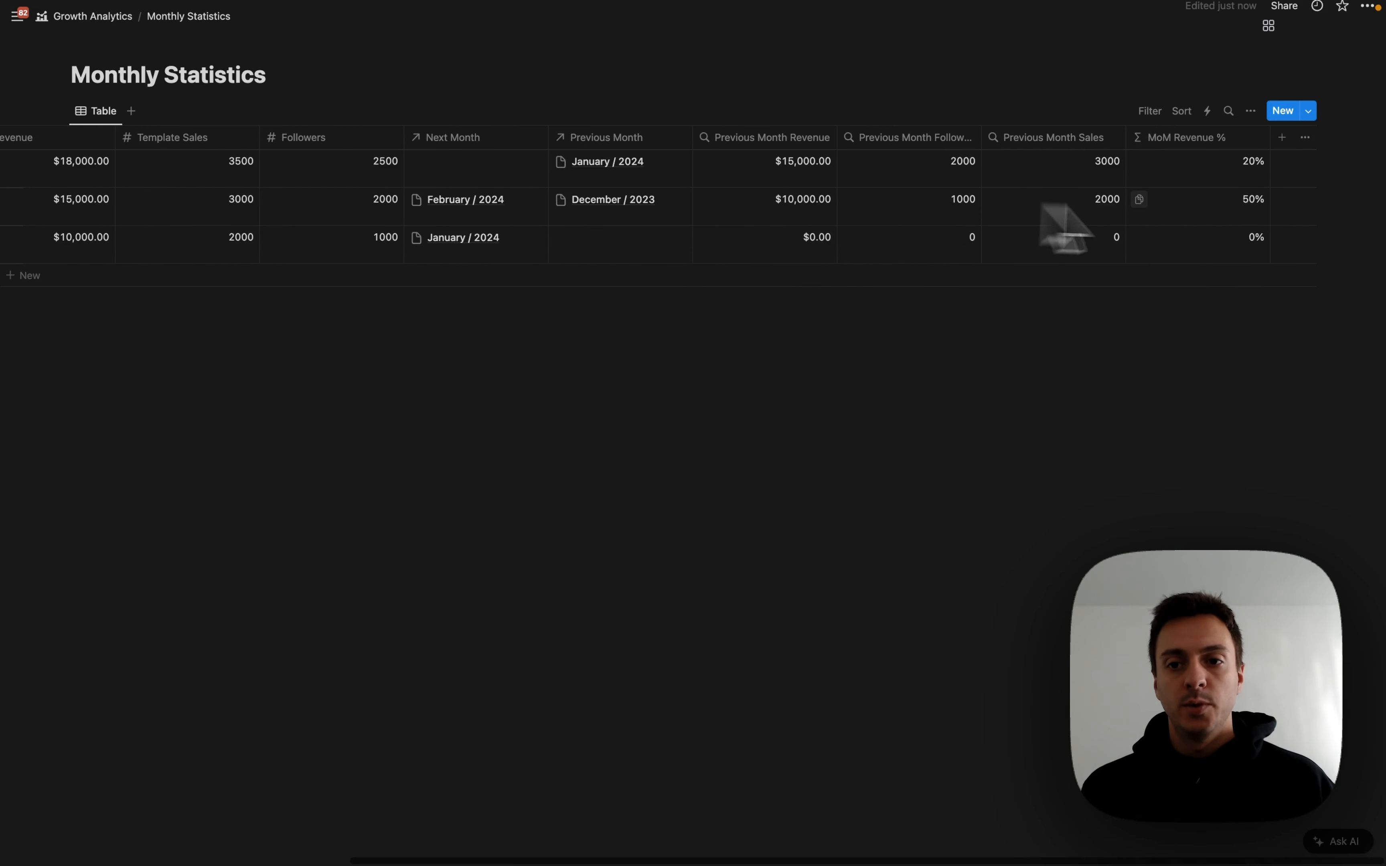
pyautogui.hscroll(-8, 1174, 223)
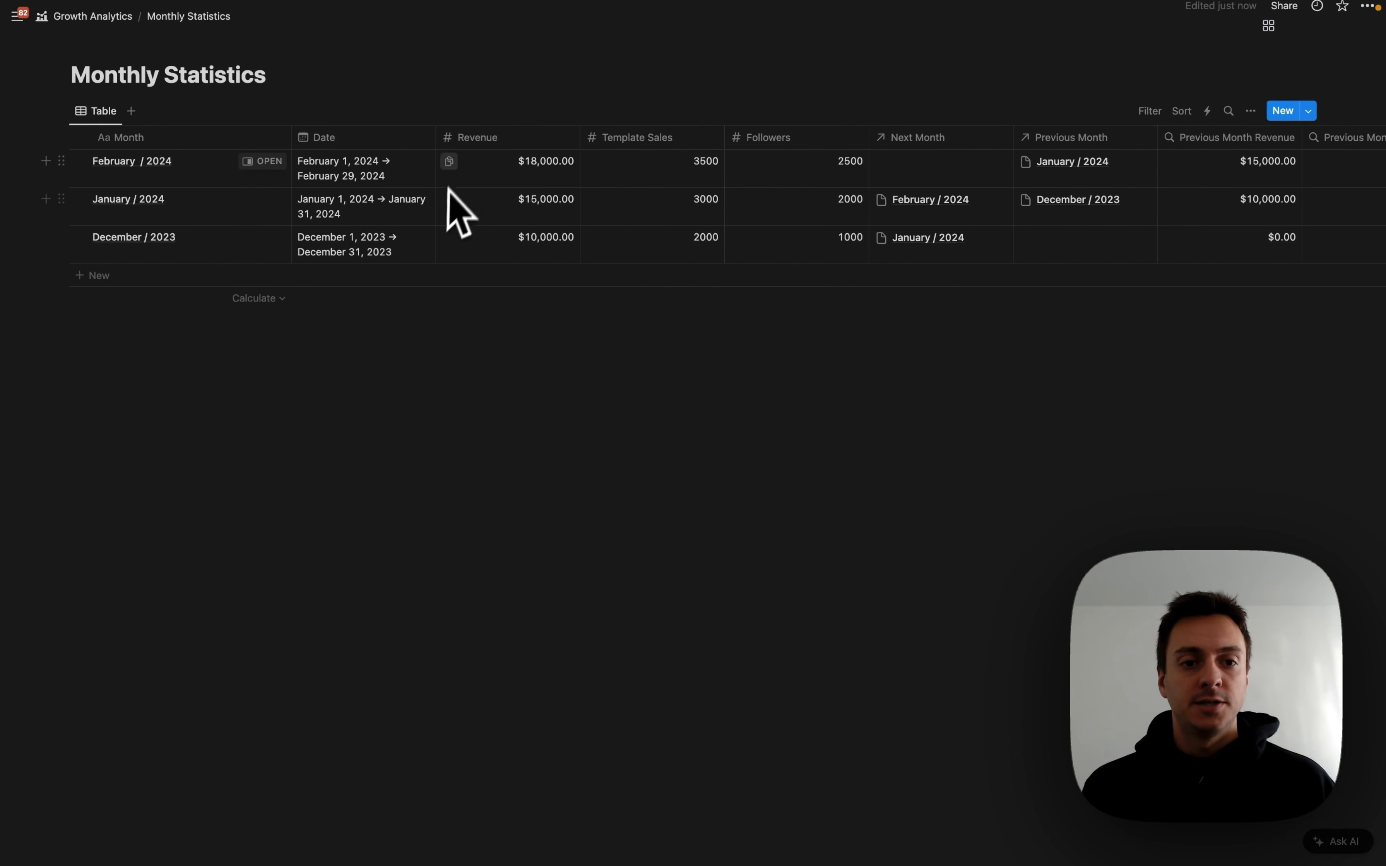
pyautogui.hscroll(8, 714, 195)
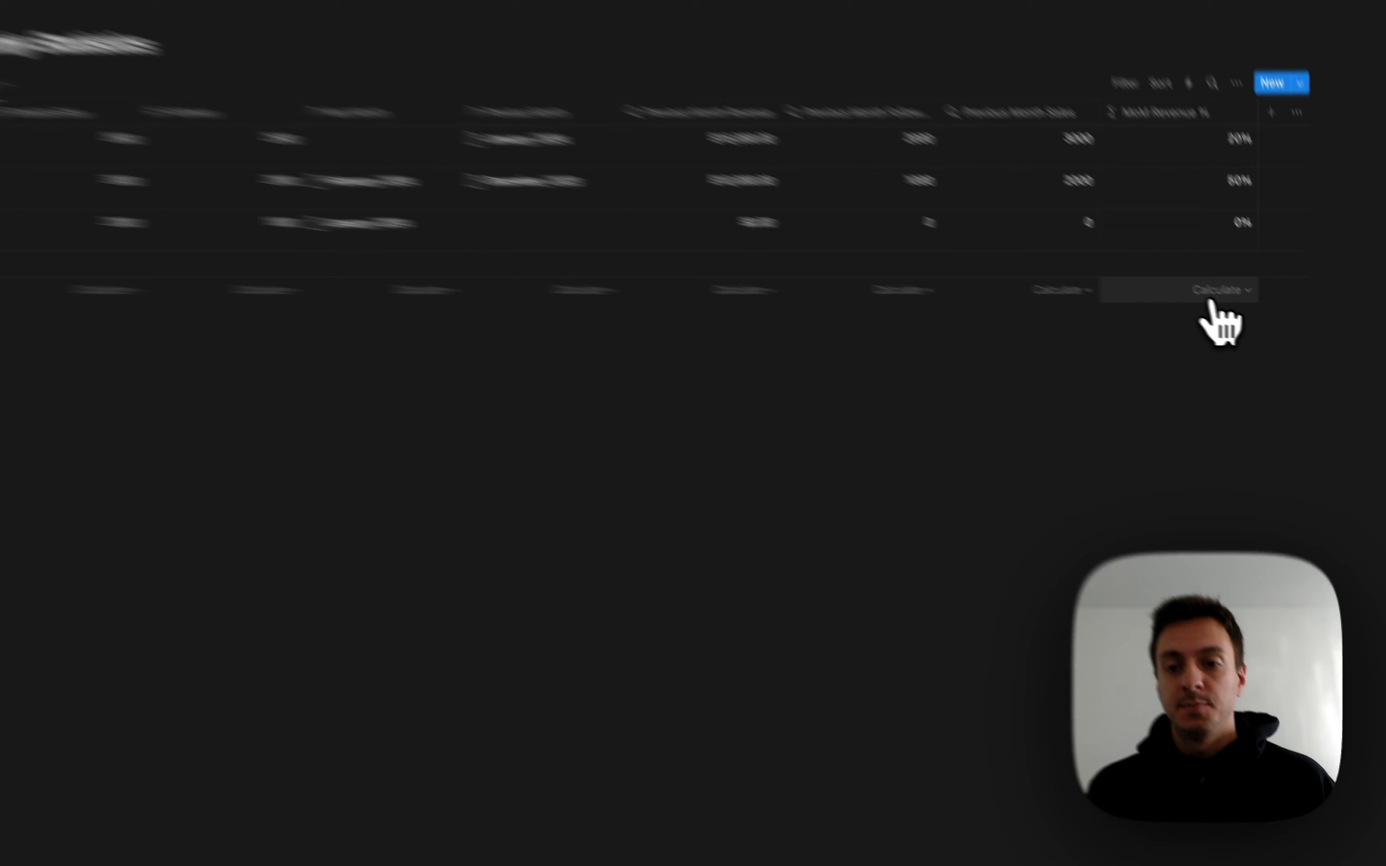
pyautogui.click(1234, 299)
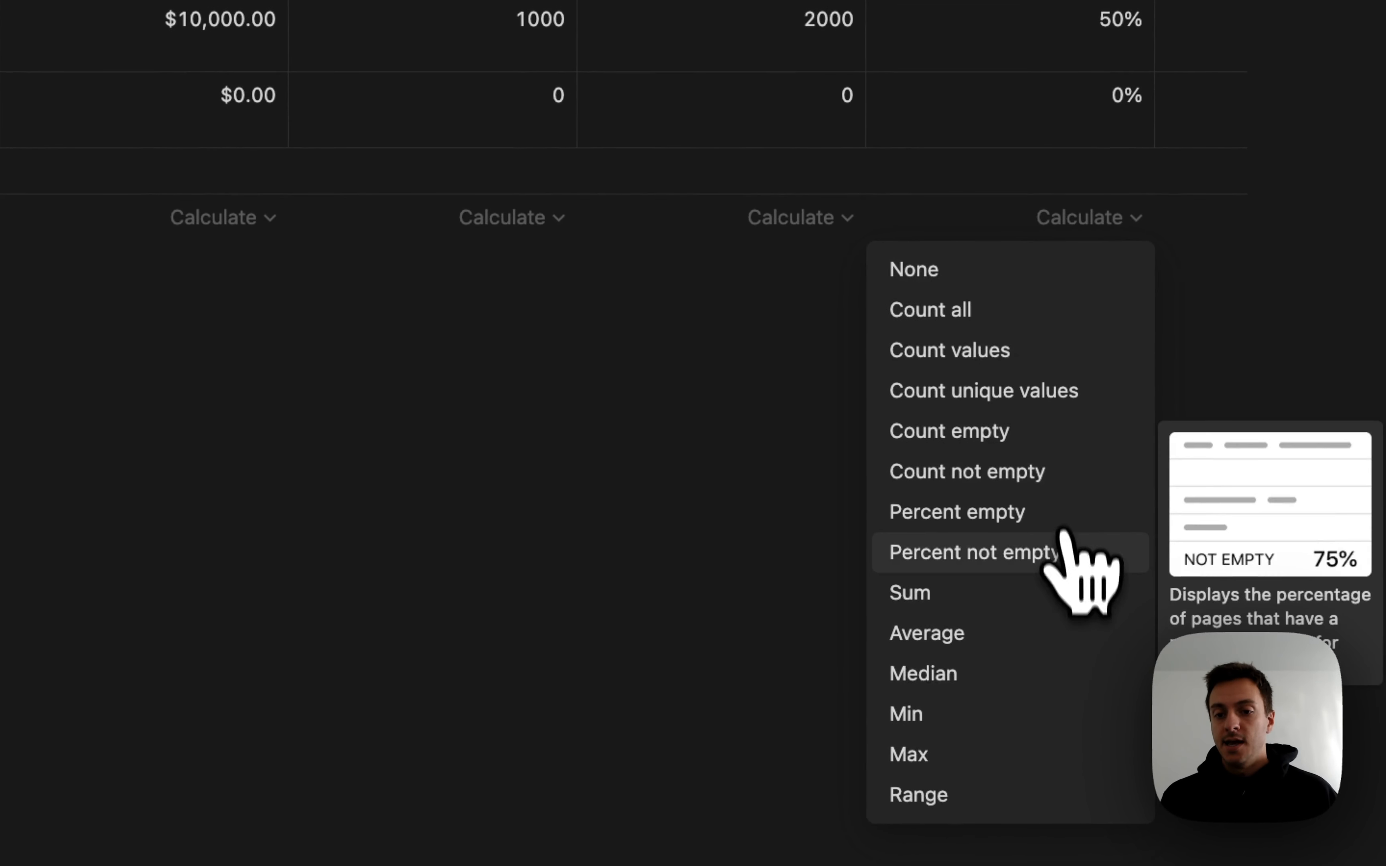
pyautogui.click(951, 642)
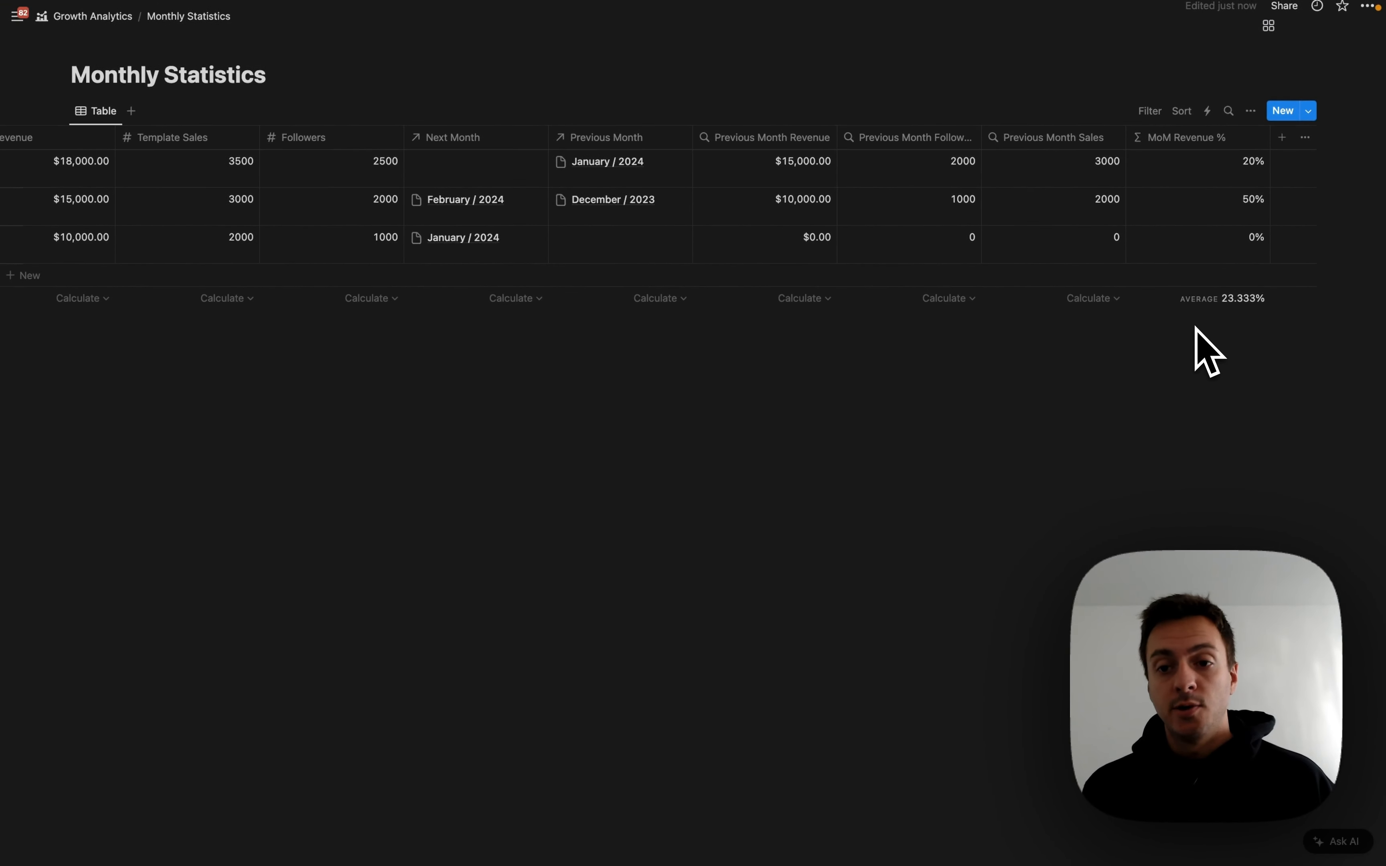
# Change the calculation beneath the MoM Revenue % column to Median.
pyautogui.click(1231, 299)
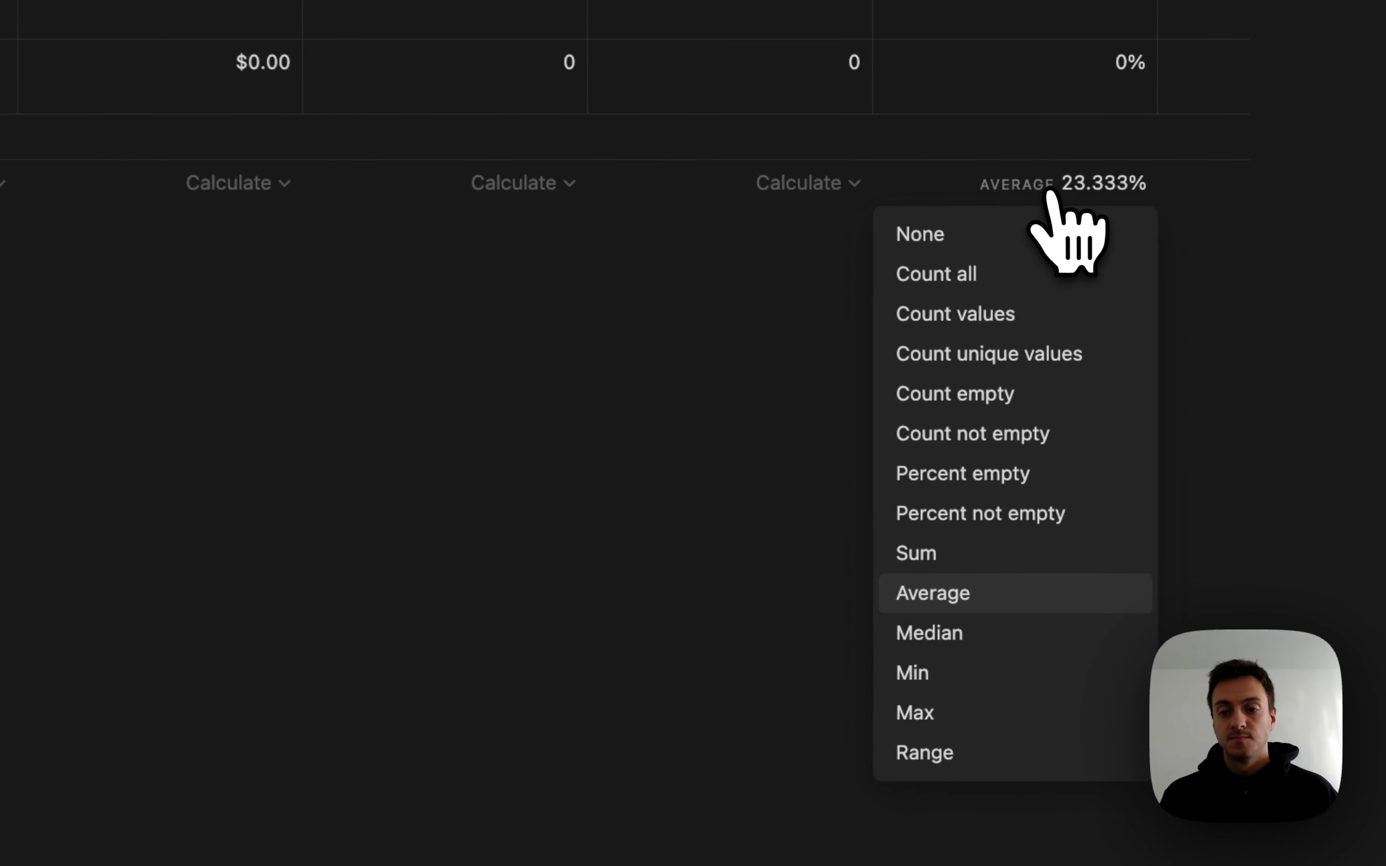
pyautogui.click(929, 692)
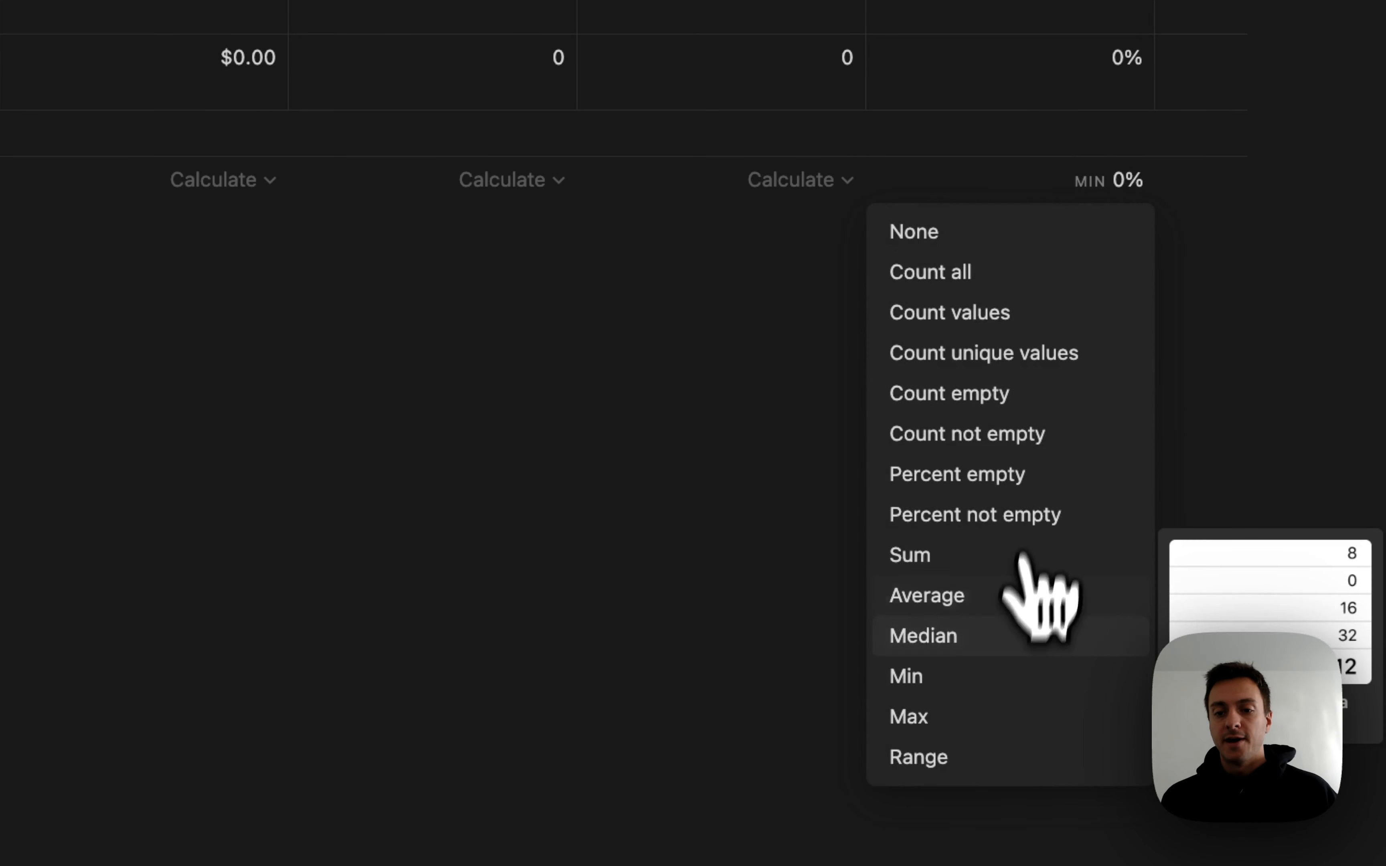
pyautogui.click(942, 650)
pyautogui.click(1118, 182)
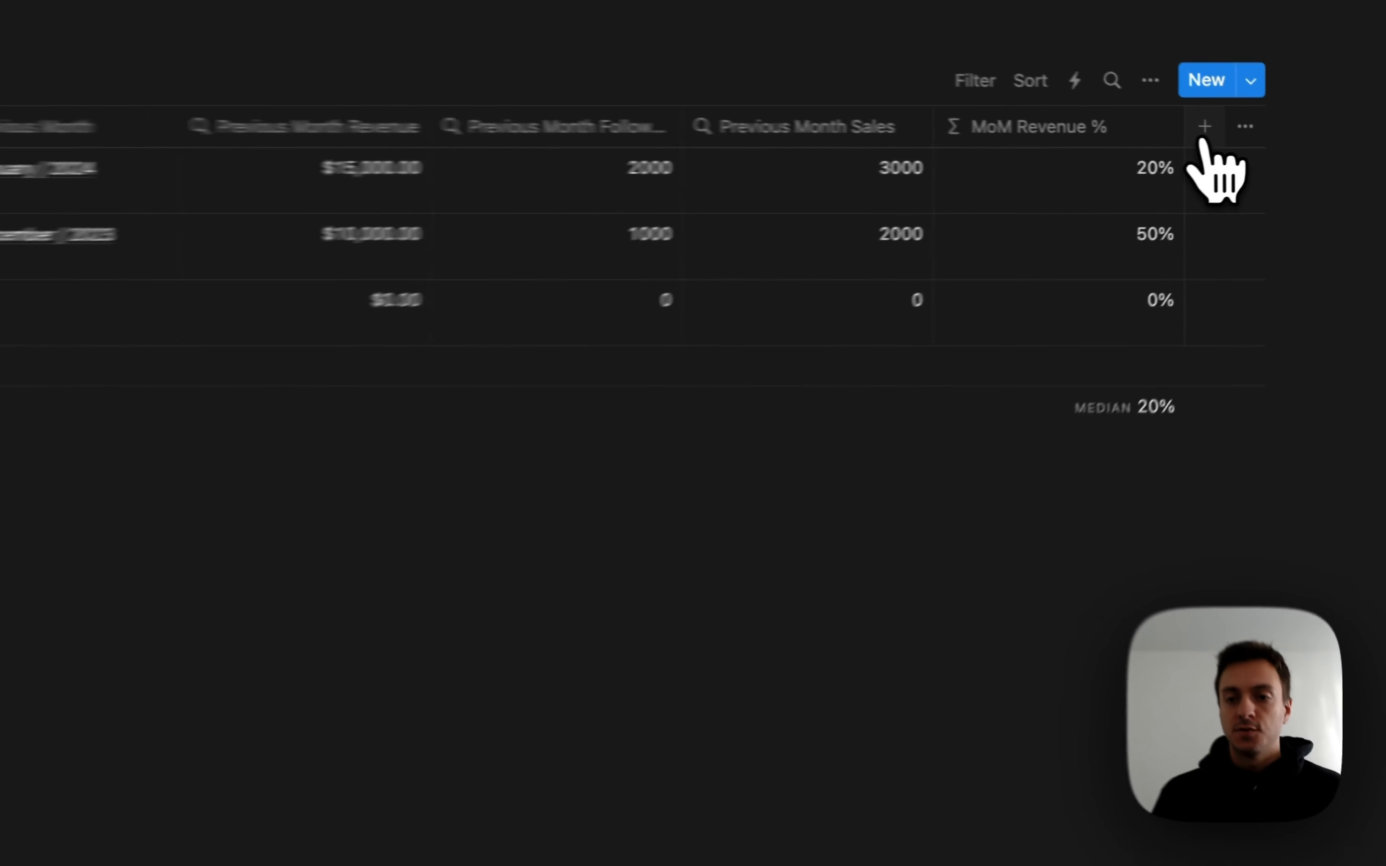
# Add a Formula property calculating round(((Followers - Previous Month Followers) / Previous Month Followers) * 100) / 100 to the Monthly Statistics database.
pyautogui.click(1281, 138)
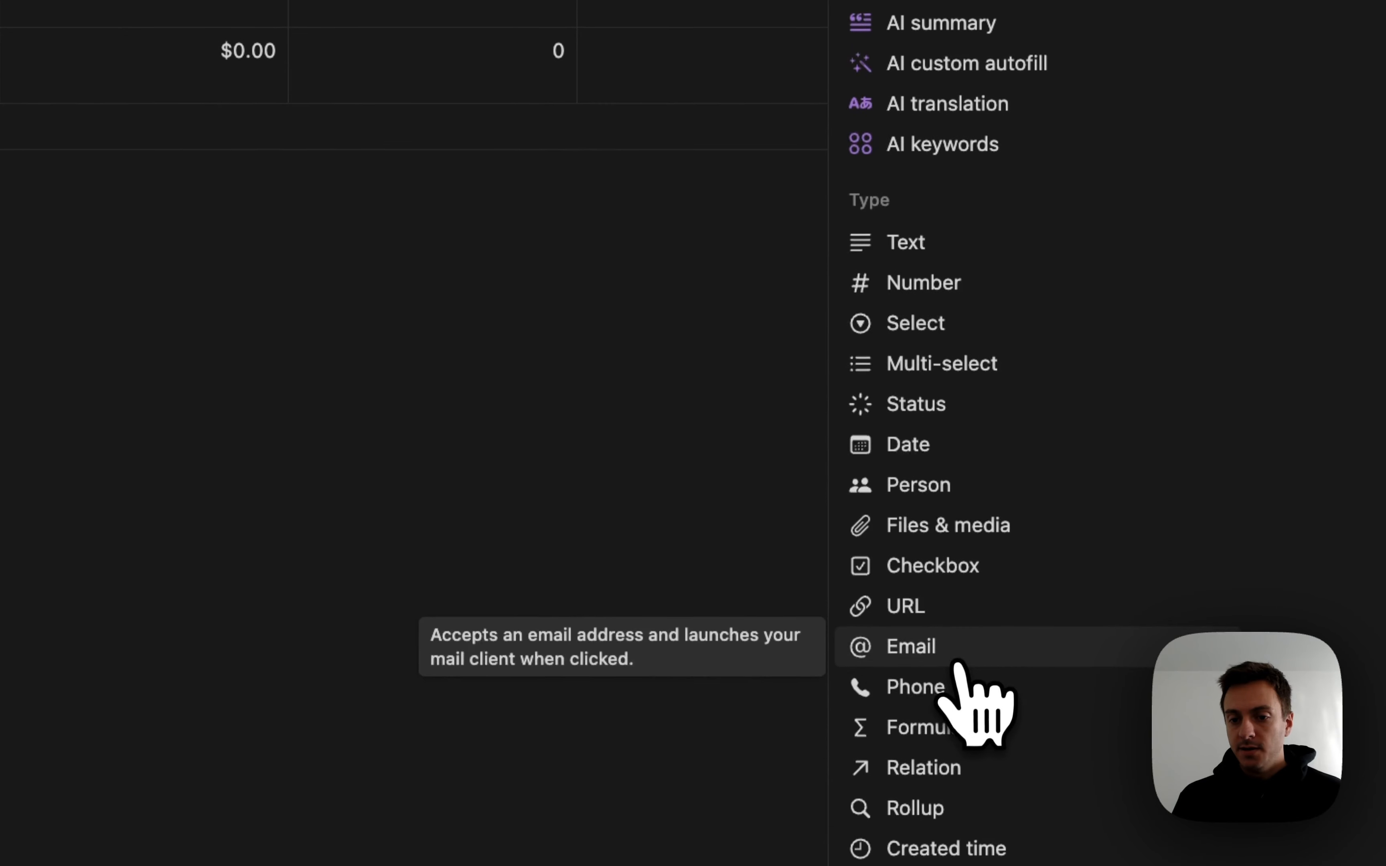
pyautogui.click(944, 745)
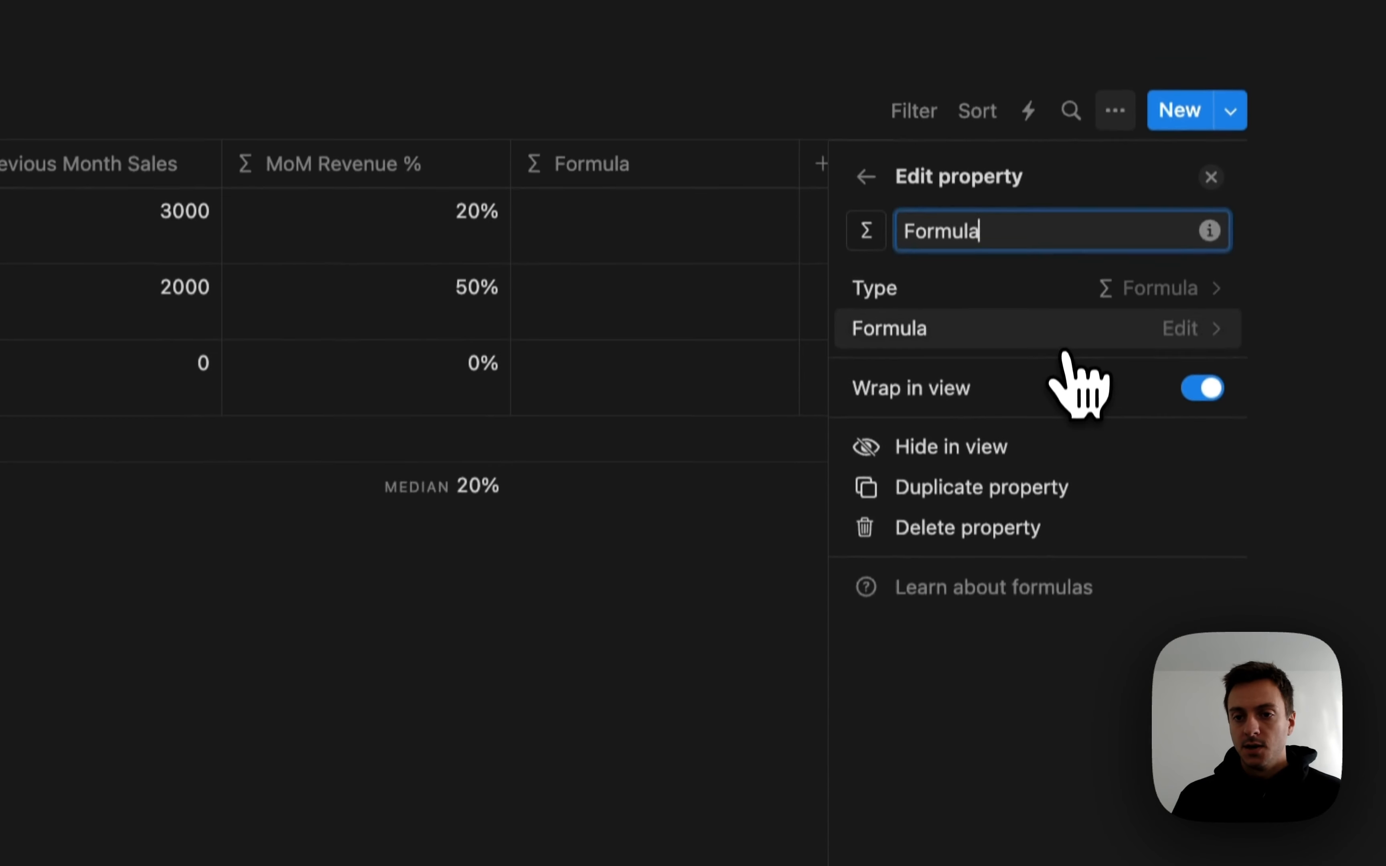
pyautogui.click(1077, 137)
pyautogui.write('round(((Followers - Previous Month Followers) / Previous Month Followers) * 100) / 100')
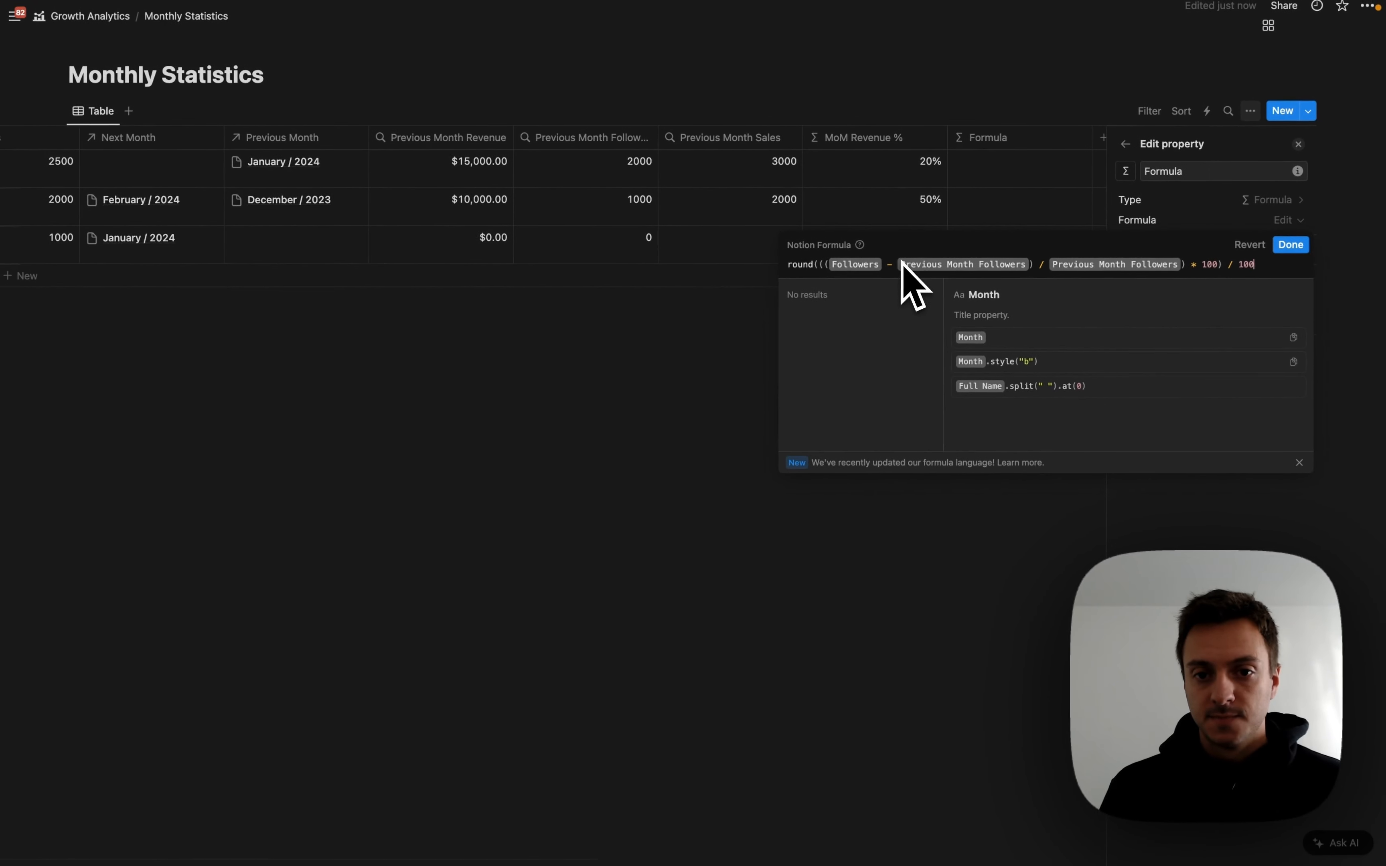
pyautogui.click(1295, 245)
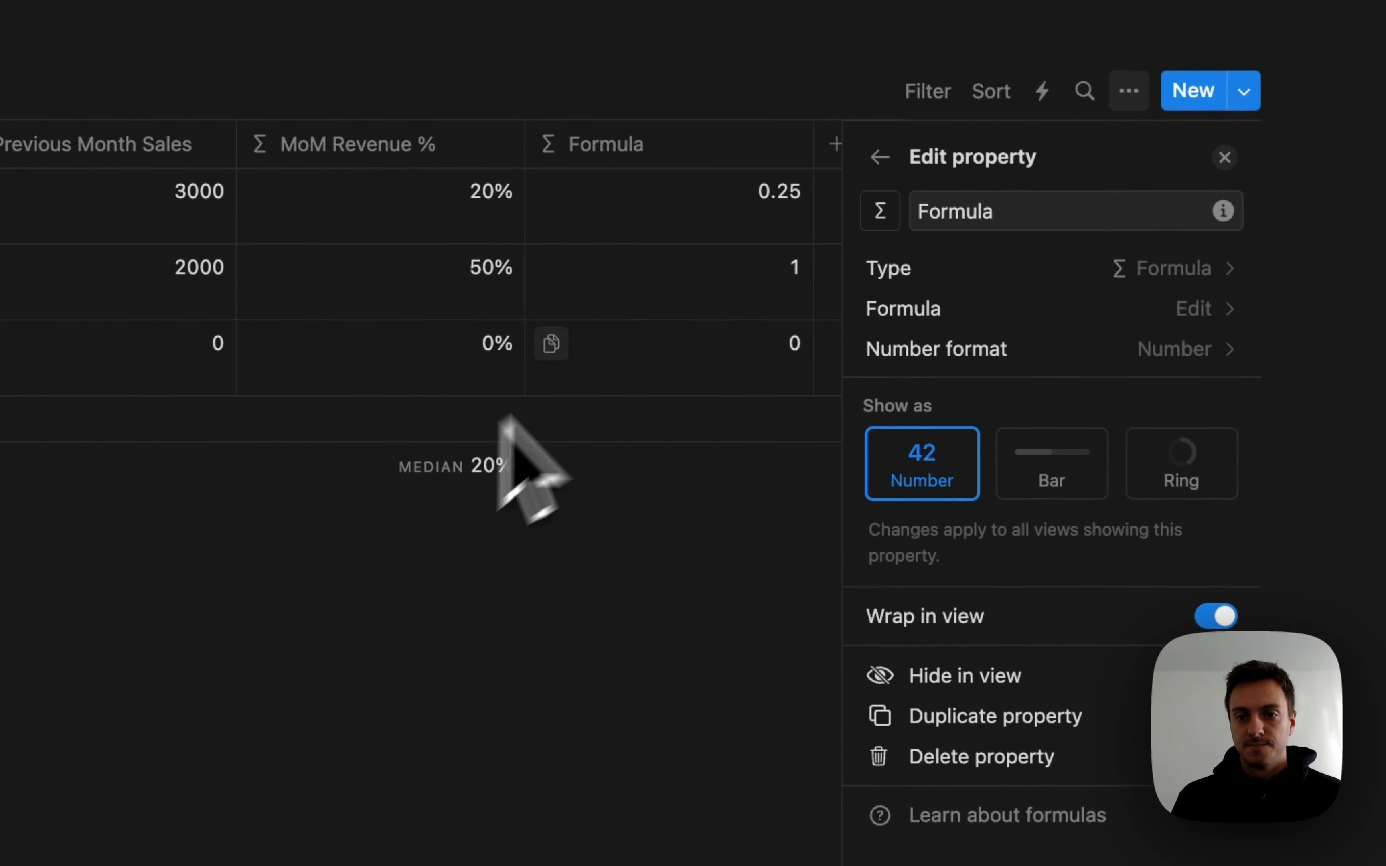
# Rename the new follower growth property to "MoM Follower %" and set its number format to Percent.
pyautogui.doubleClick(1031, 225)
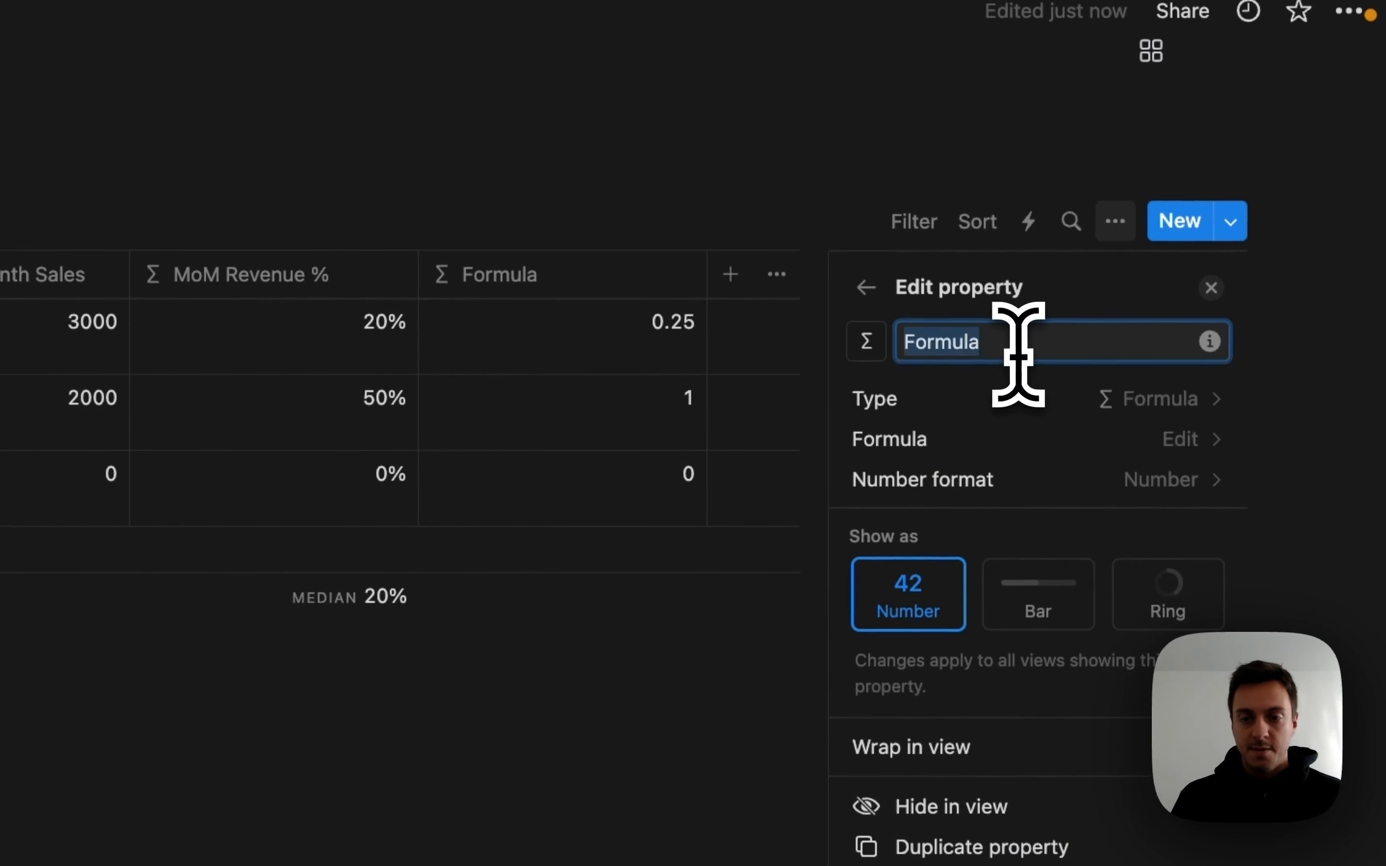
pyautogui.write('M')
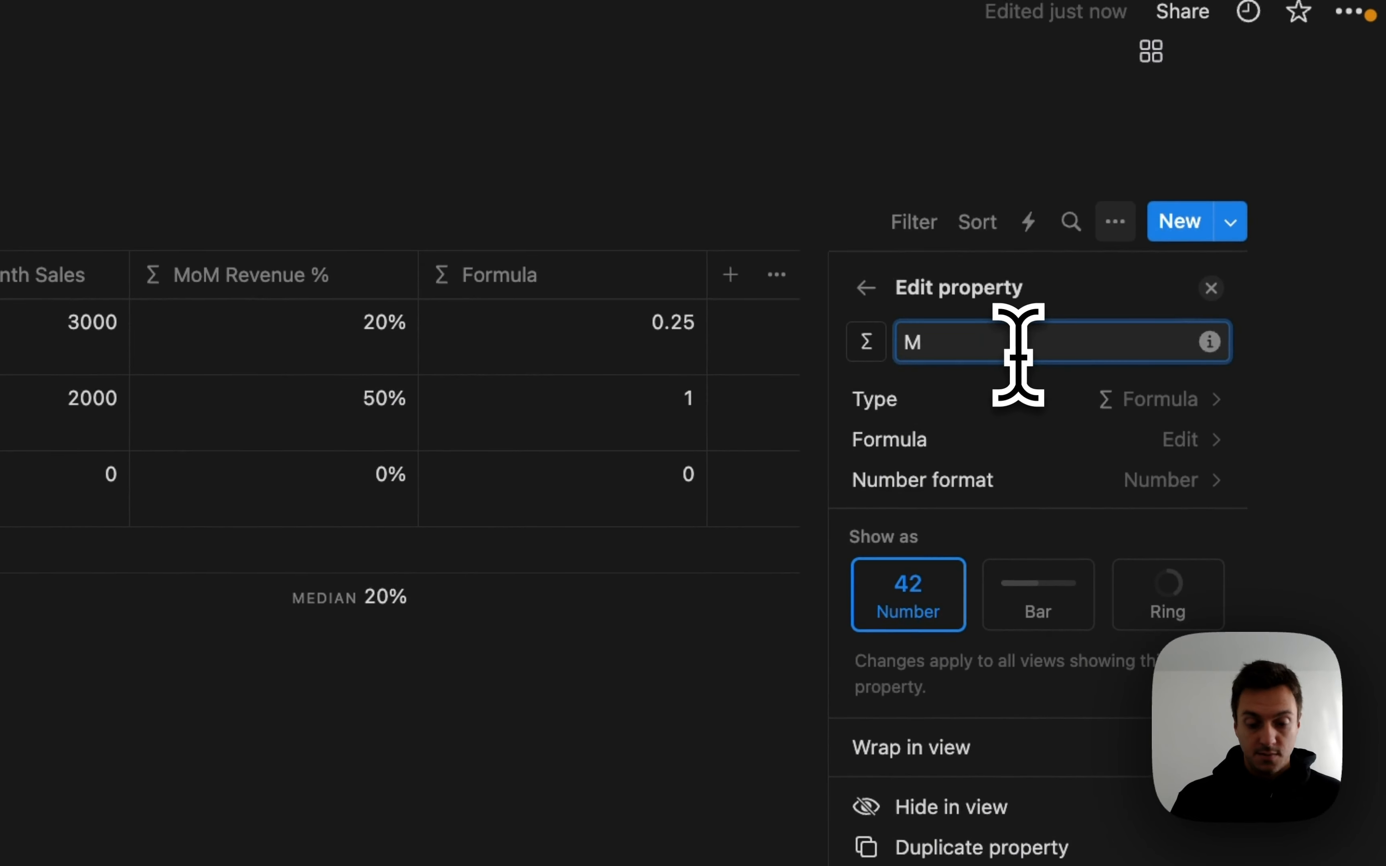
pyautogui.write('oM Follower %')
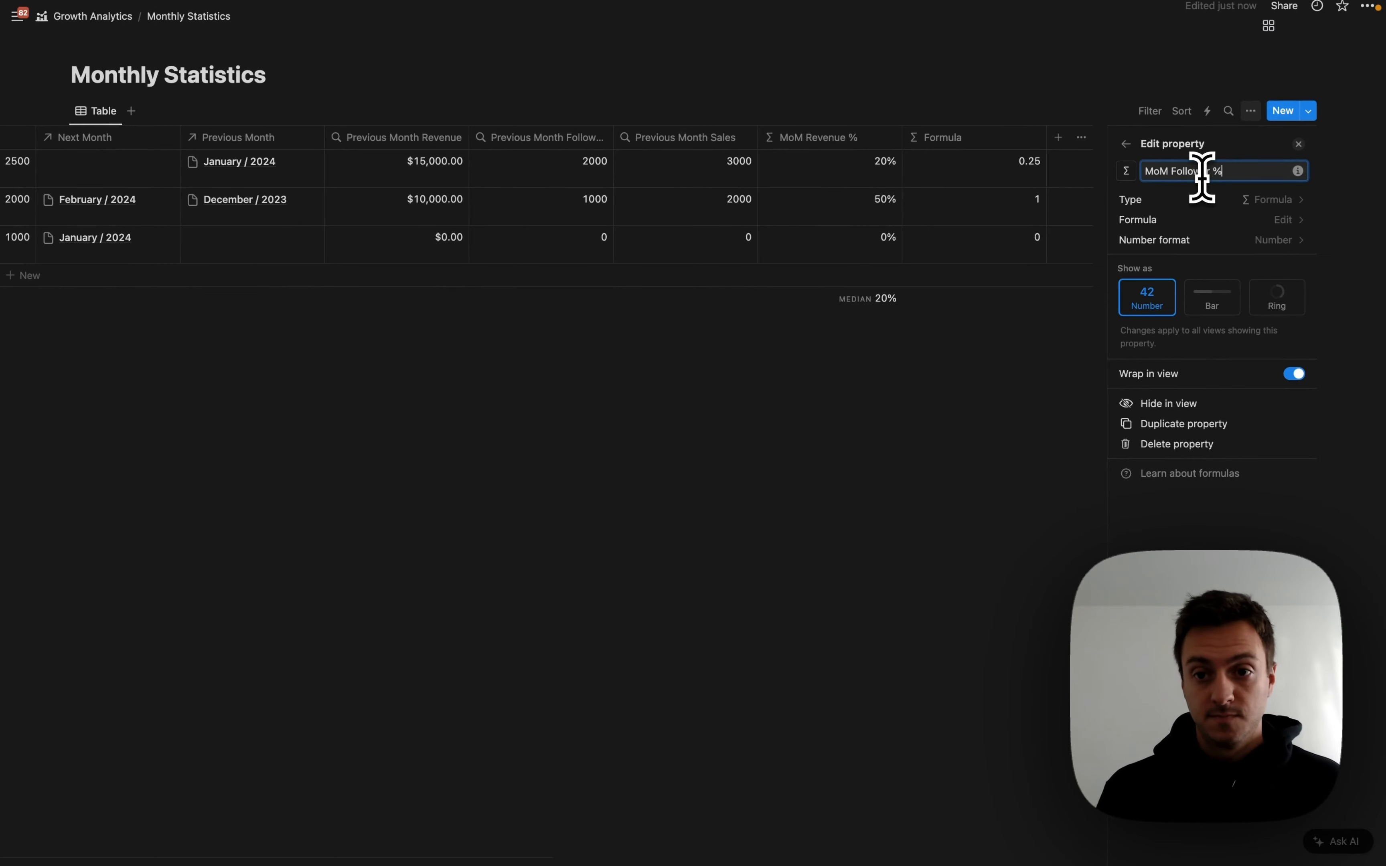
pyautogui.click(1266, 240)
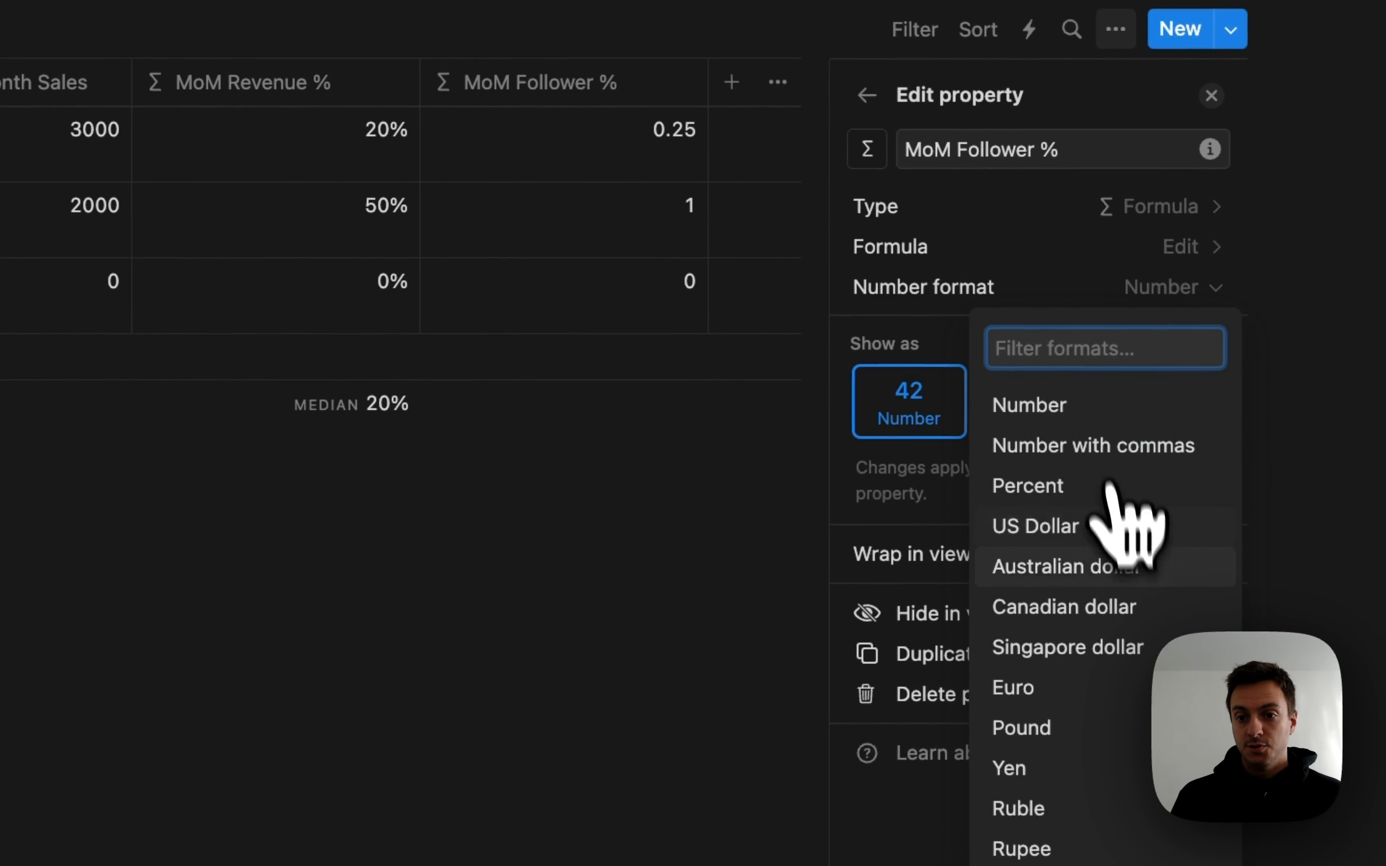
pyautogui.click(1031, 486)
# Show the Average calculation beneath both the MoM Revenue % and MoM Follower % columns.
pyautogui.click(566, 634)
pyautogui.click(813, 404)
pyautogui.click(675, 813)
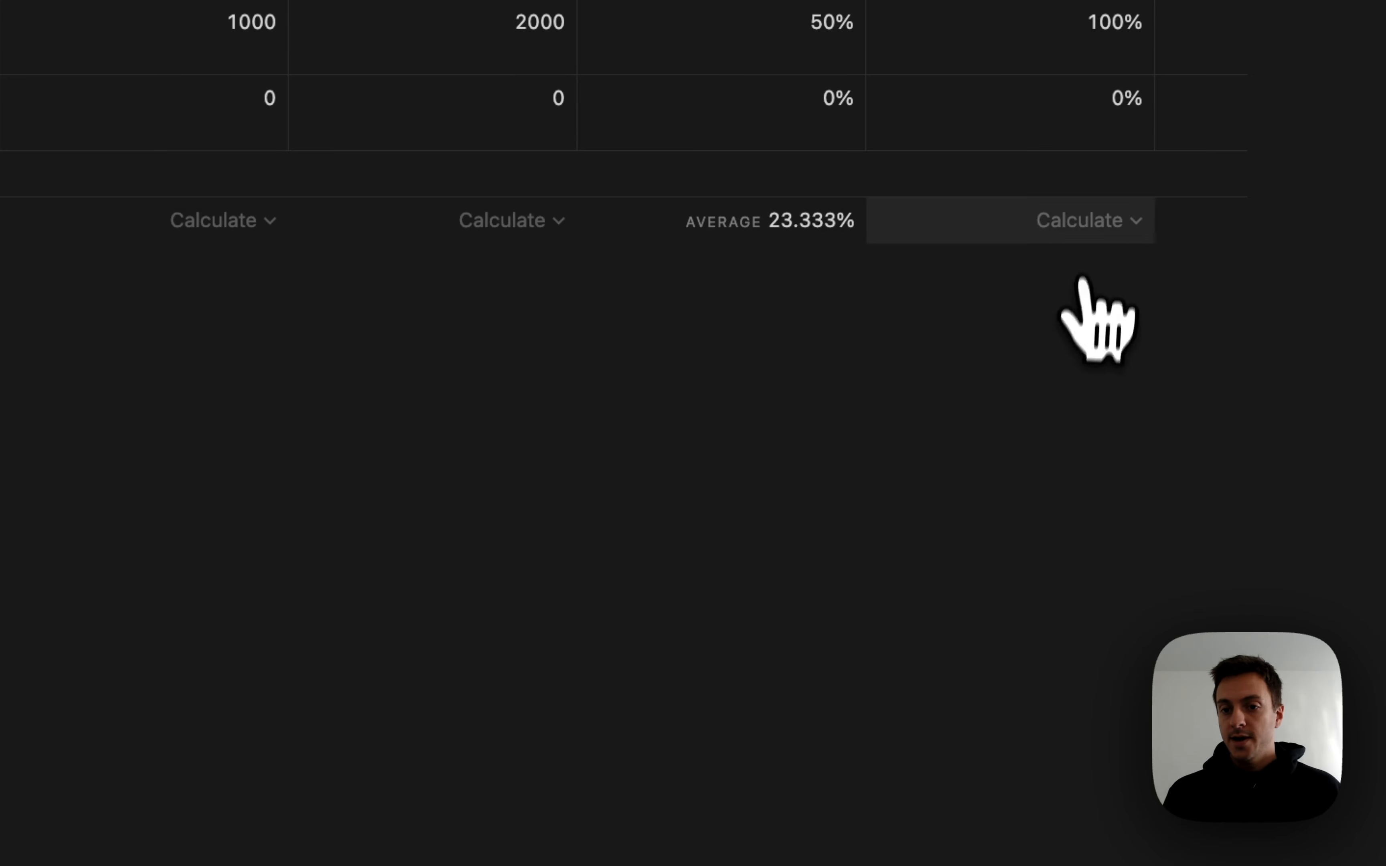
pyautogui.click(1088, 220)
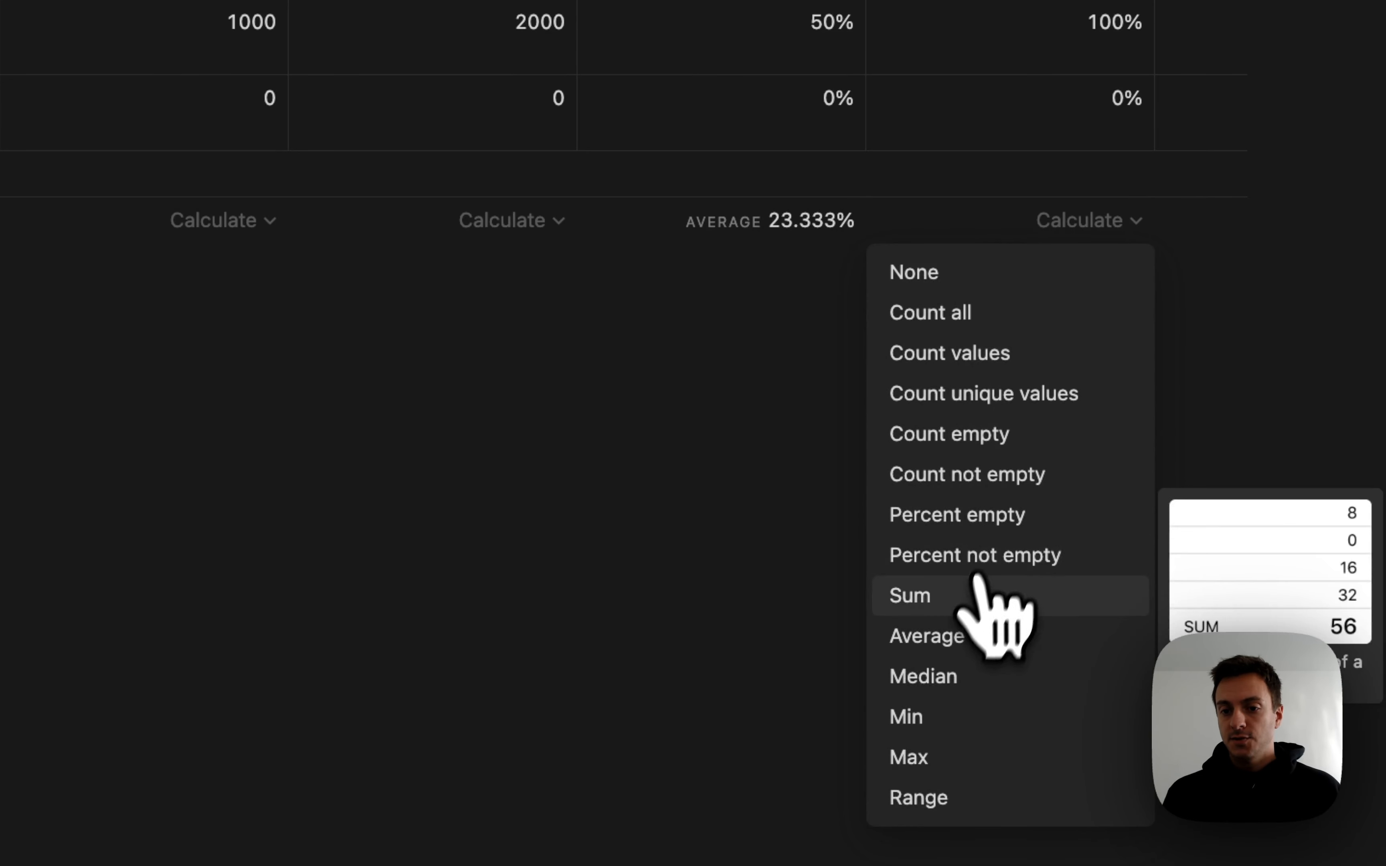
pyautogui.click(973, 639)
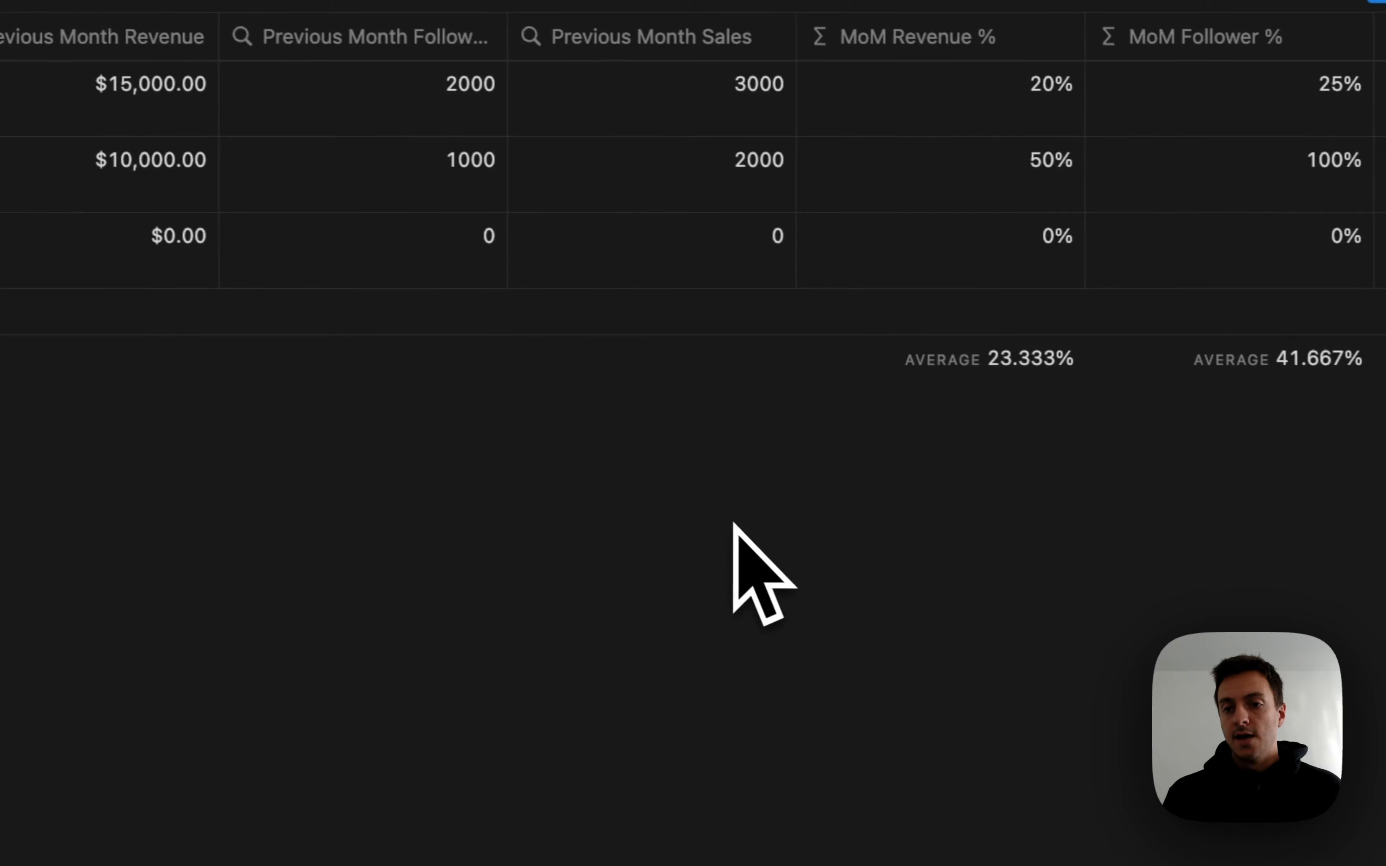
# Add another Formula property calculating round(((# of Sales - Previous Month Sales) / Previous Month Sales) * 100) / 100.
pyautogui.click(1177, 137)
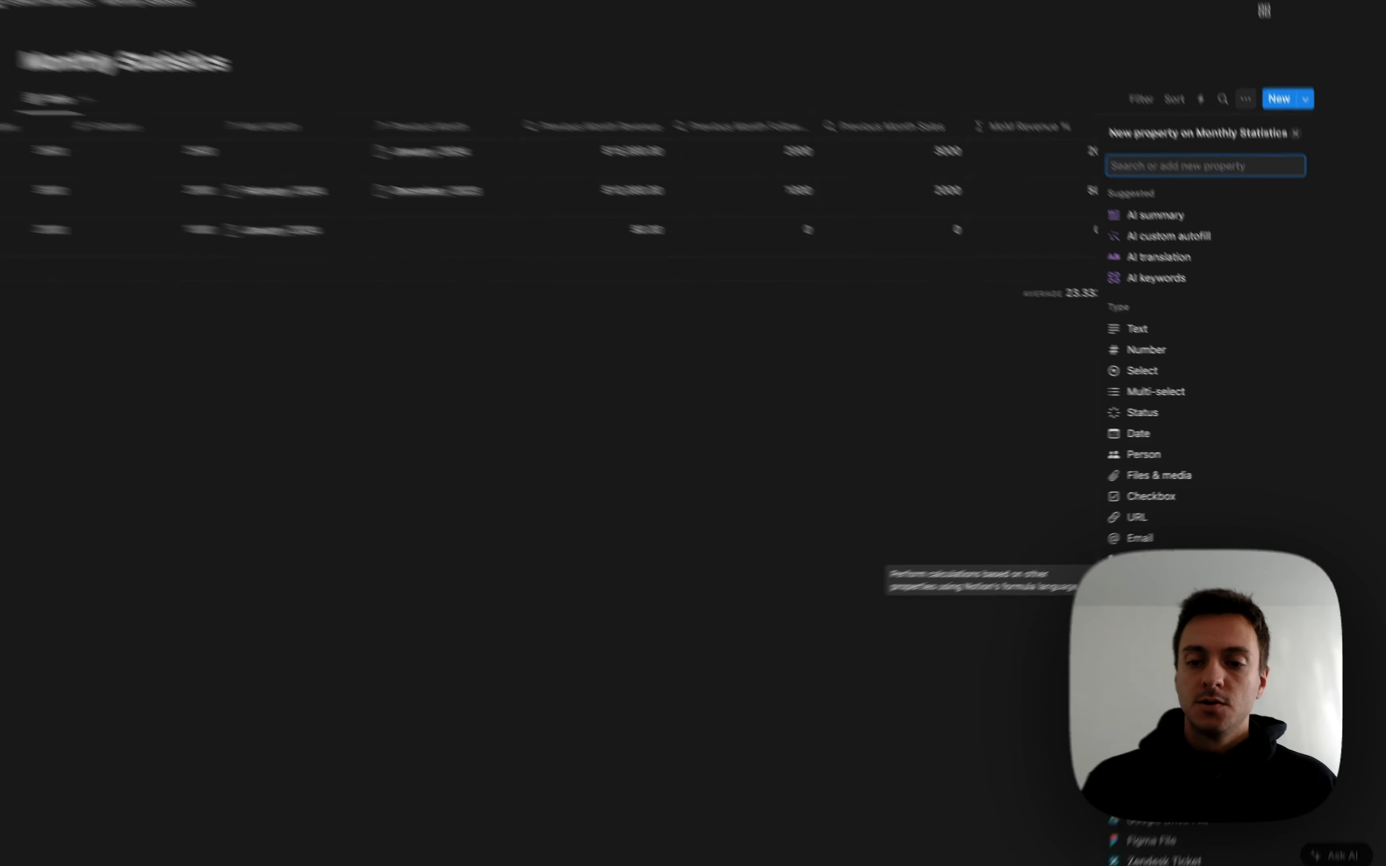
pyautogui.click(1162, 578)
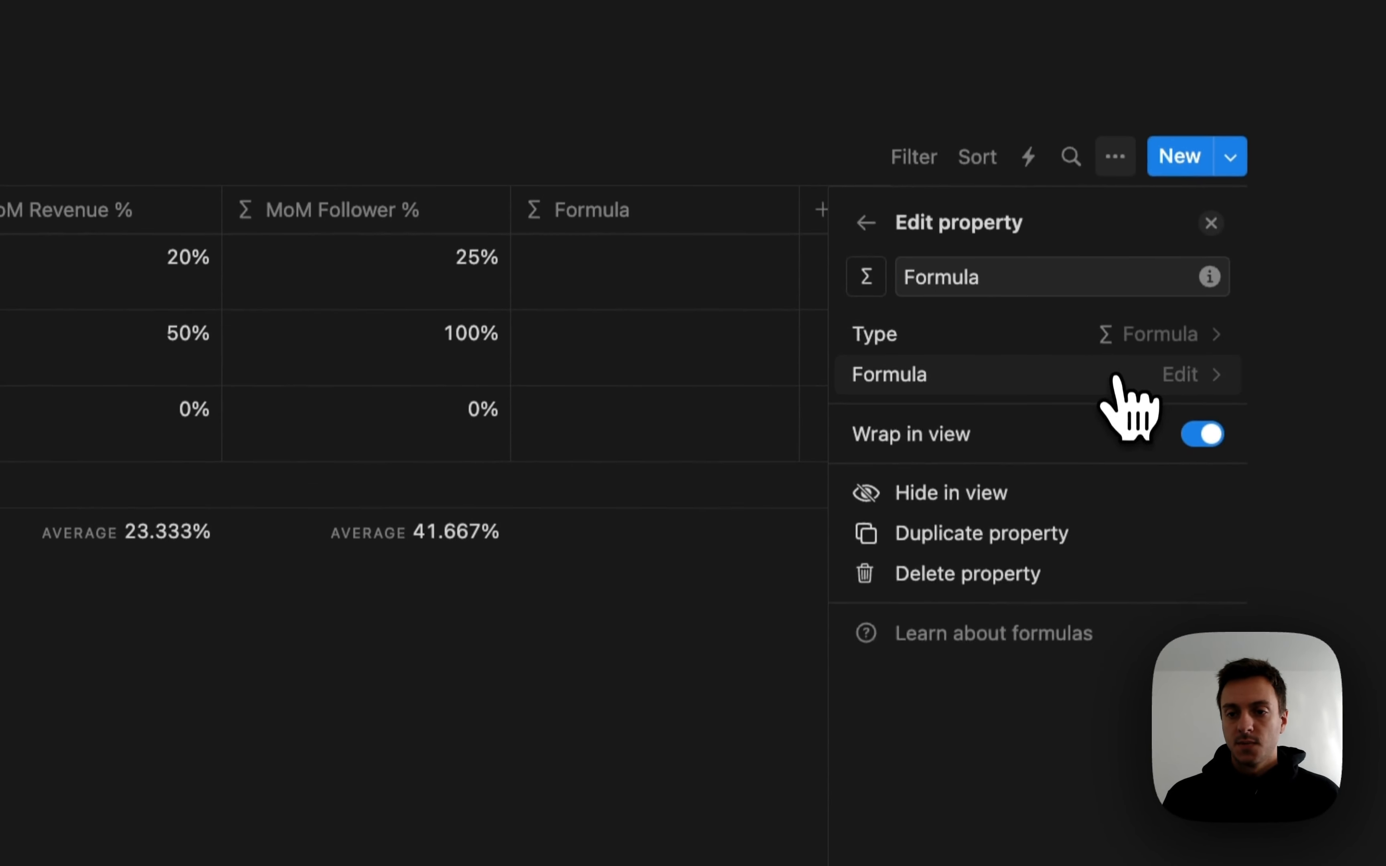
pyautogui.click(1108, 243)
pyautogui.write('round(((# of Sales - Previous Month Sales) / Previous Month Sales) * 100) / 100')
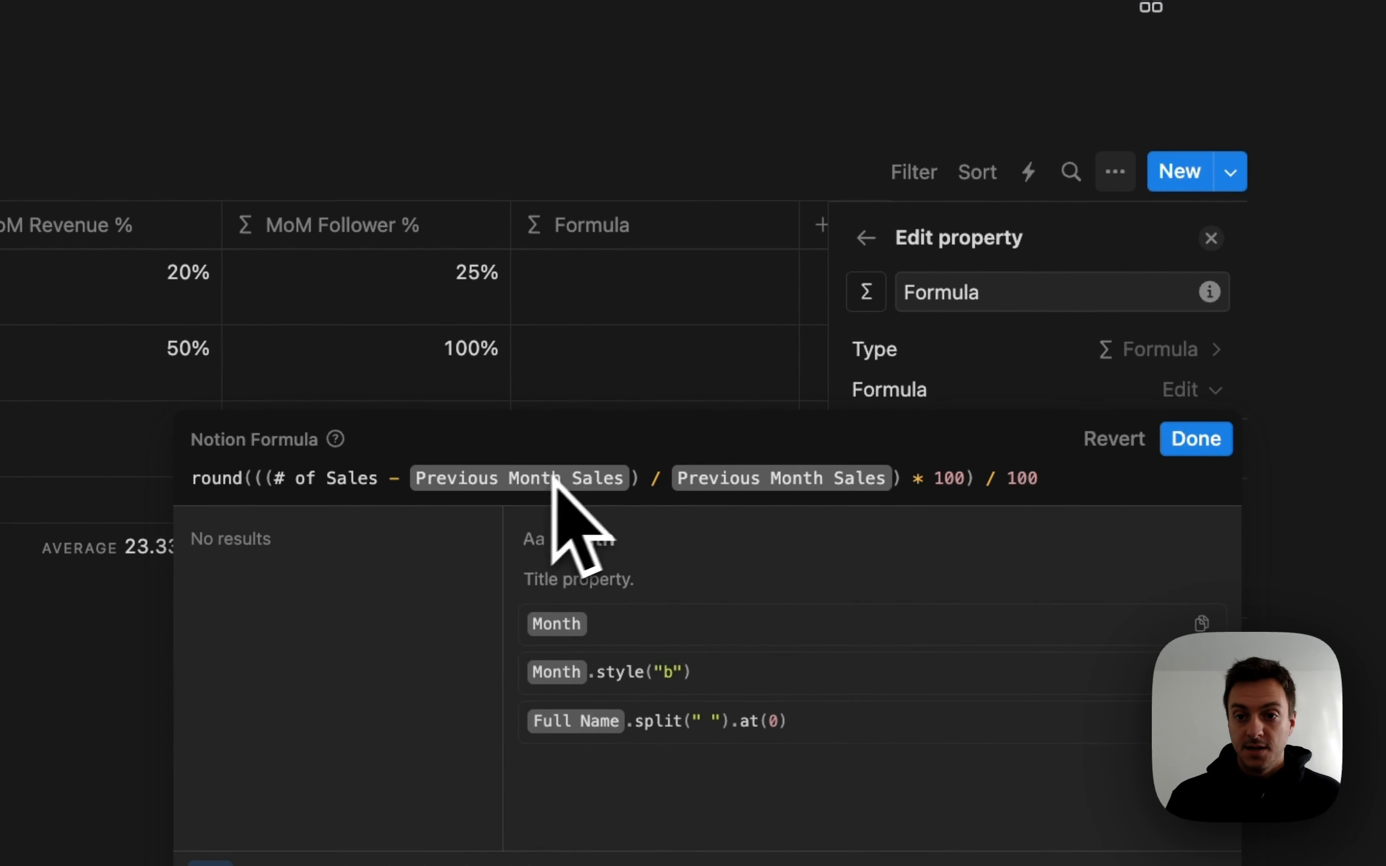
pyautogui.click(1196, 438)
# Set the new sales growth property's number format to Percent and rename it to "MoM Sales %".
pyautogui.click(1162, 430)
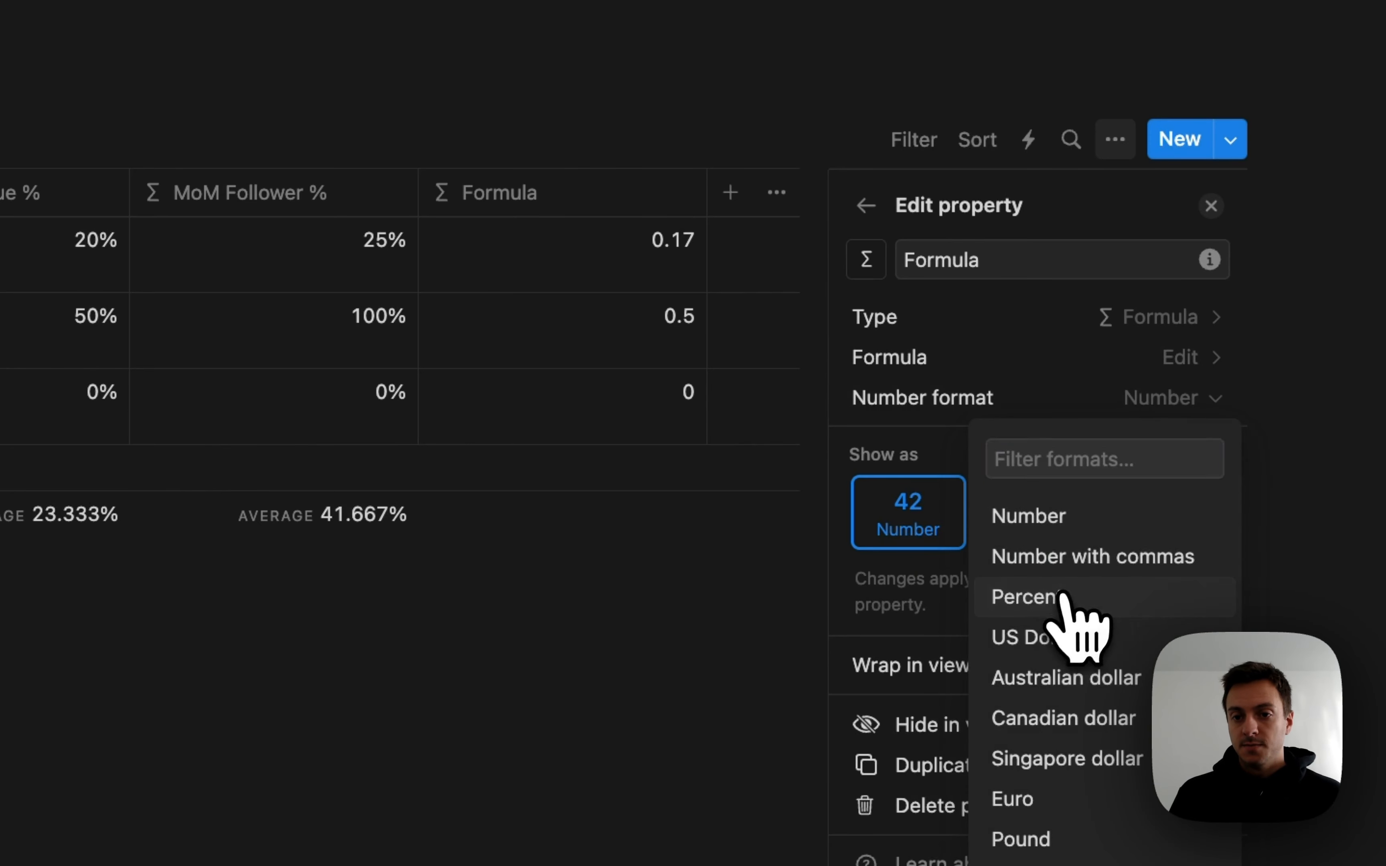
pyautogui.click(1069, 604)
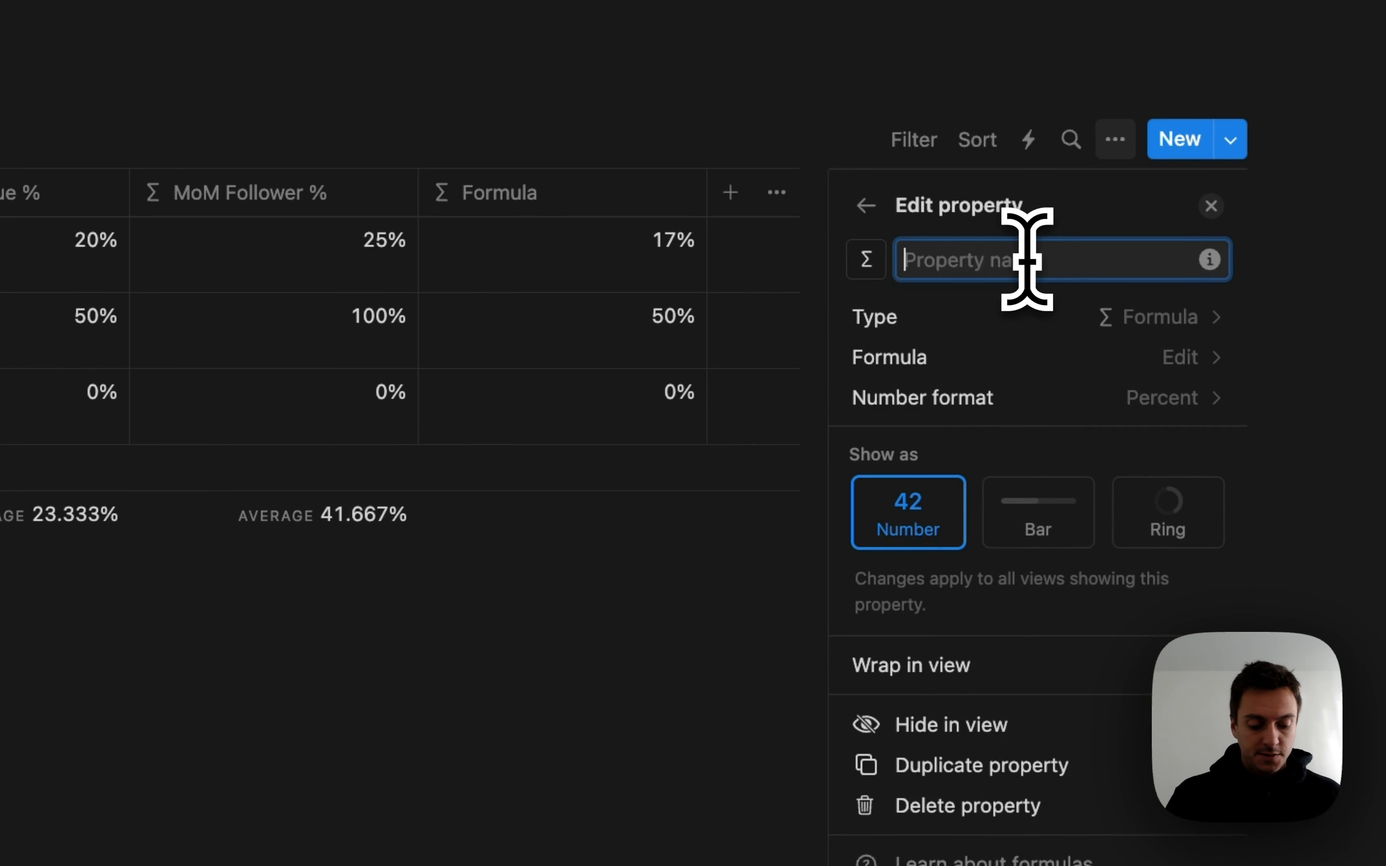
pyautogui.click(1026, 259)
pyautogui.write('Mo')
pyautogui.write('M Sale')
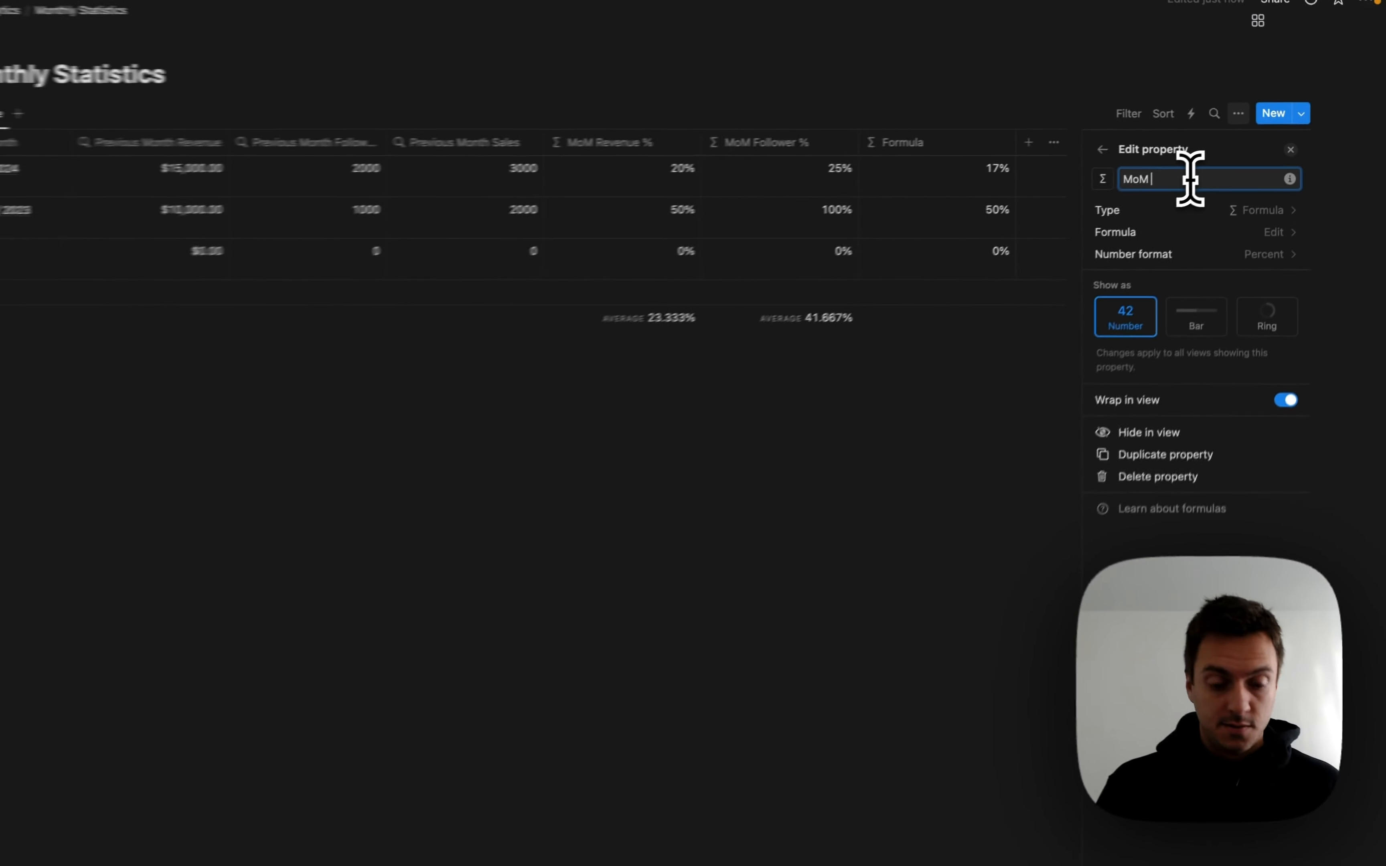
pyautogui.write('s %')
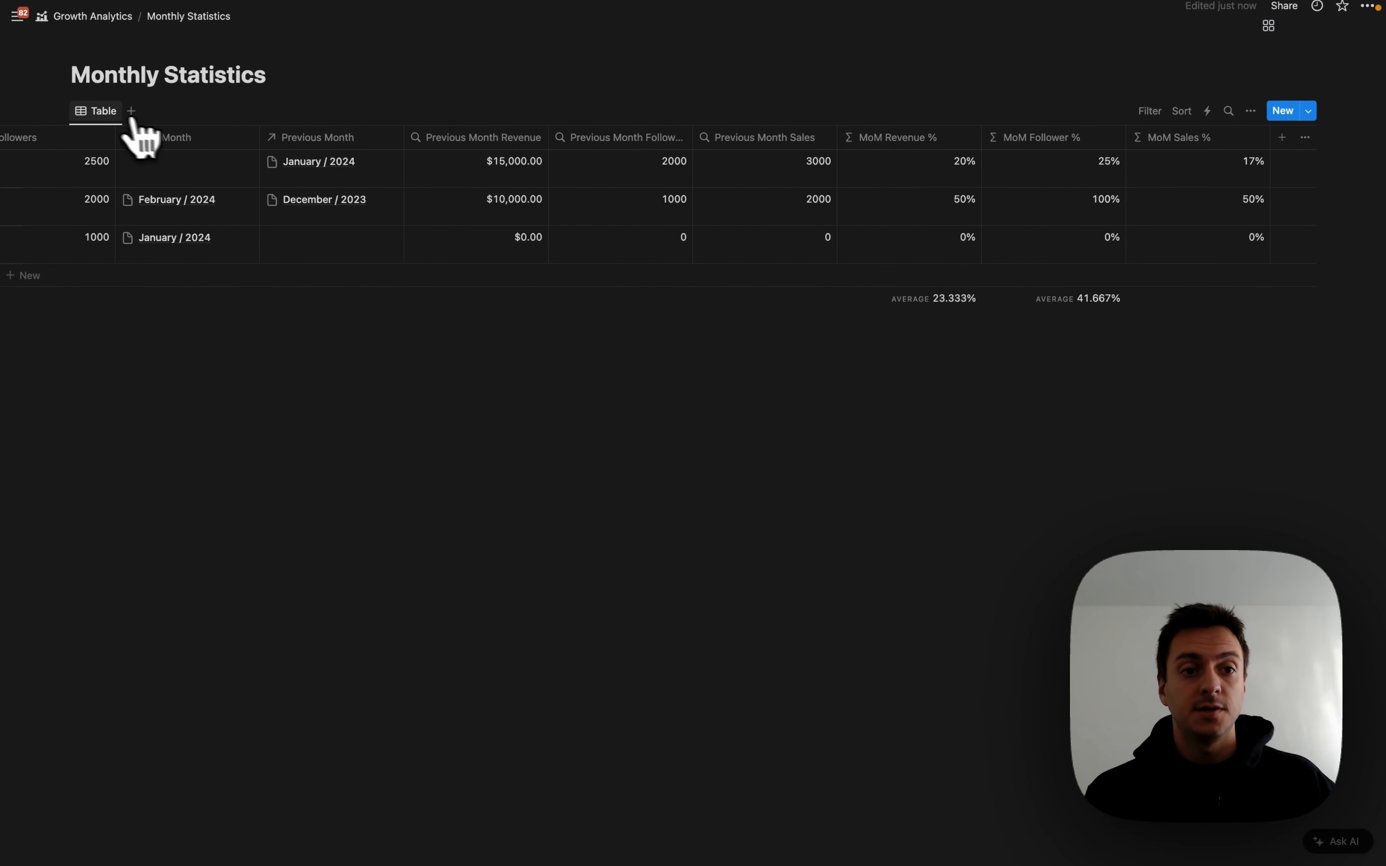
# Rename the Monthly Statistics table view to "All" and give it the filled circle icon.
pyautogui.click(102, 111)
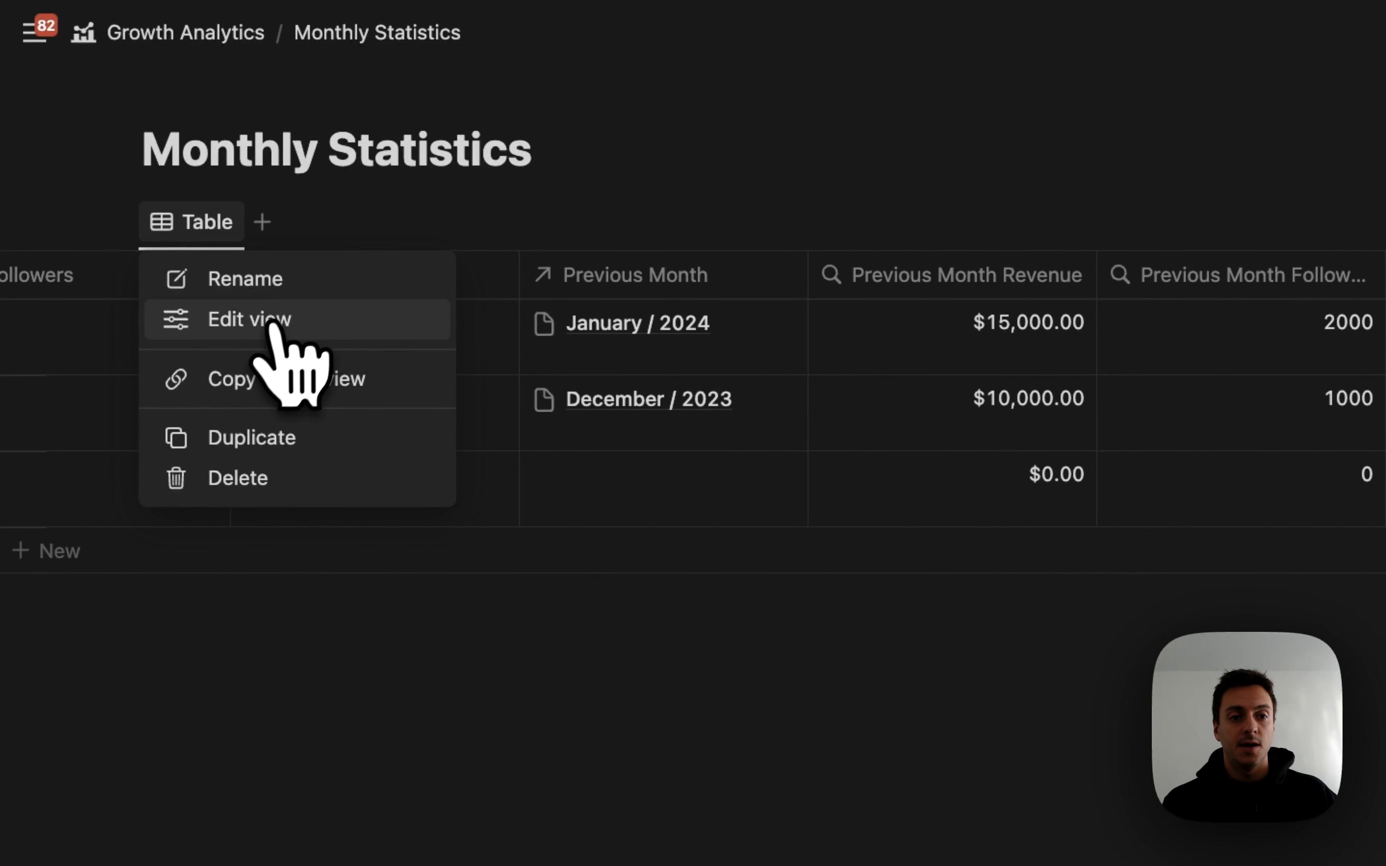
pyautogui.click(249, 322)
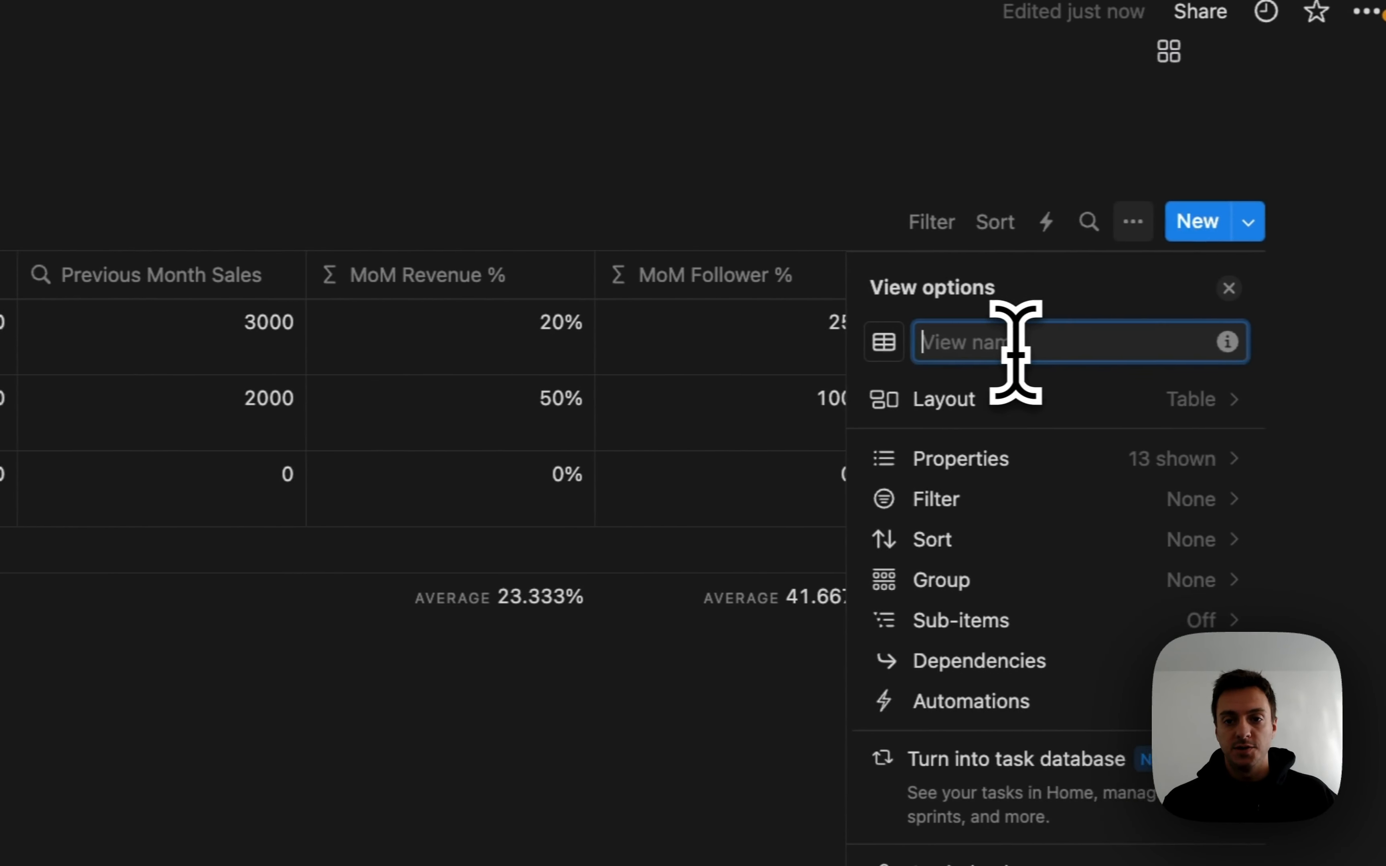
pyautogui.write('All')
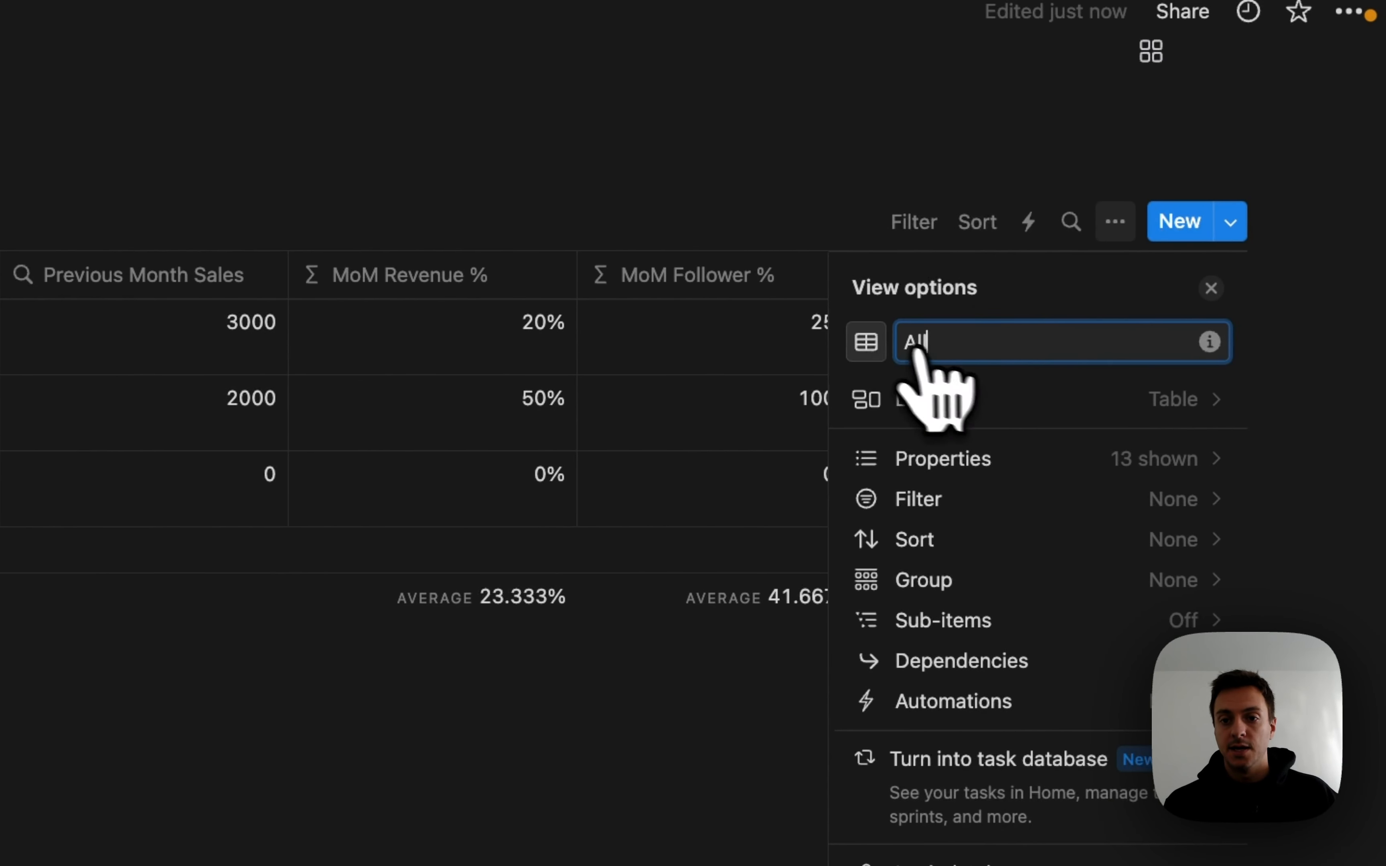
pyautogui.click(876, 342)
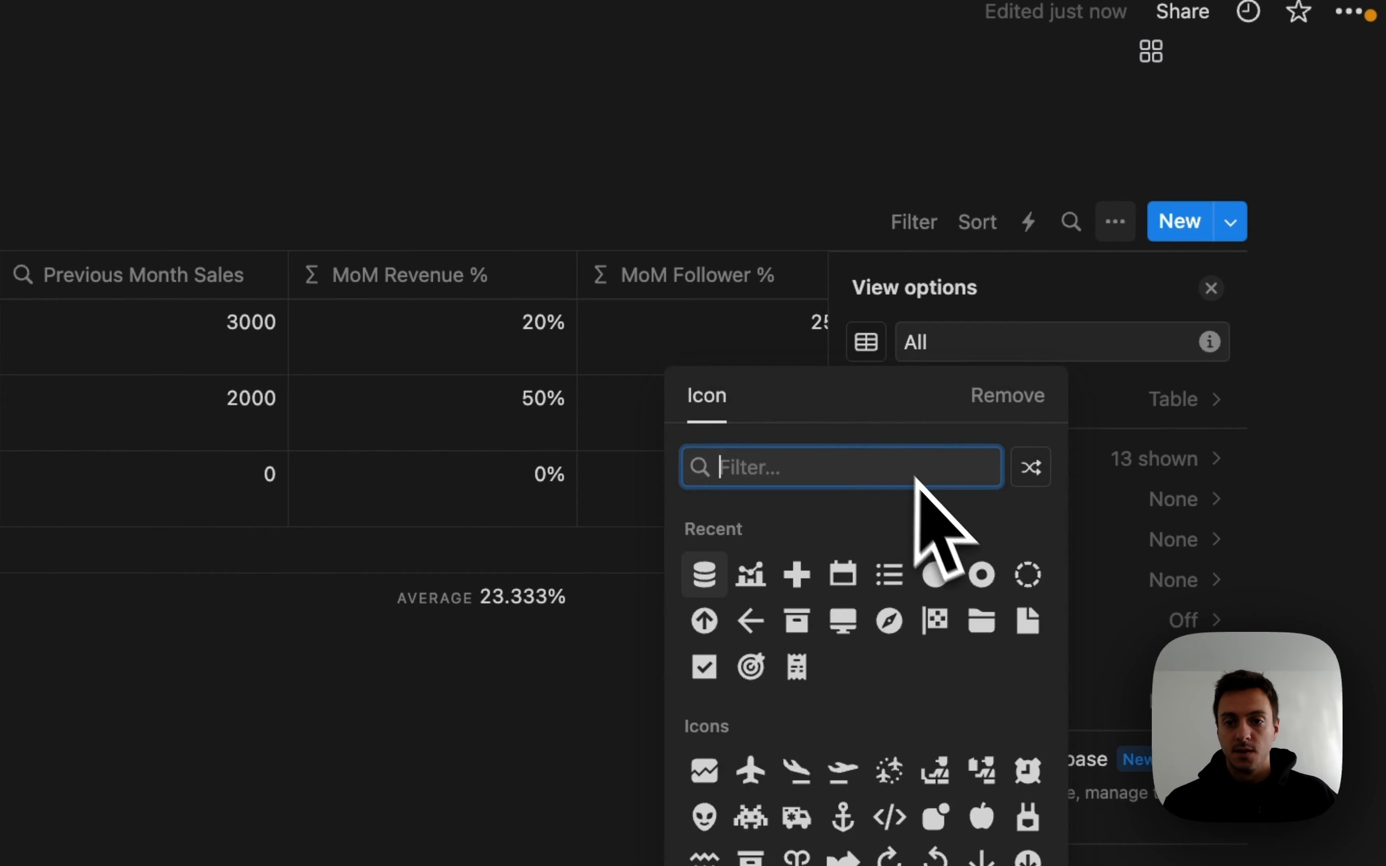
pyautogui.click(935, 575)
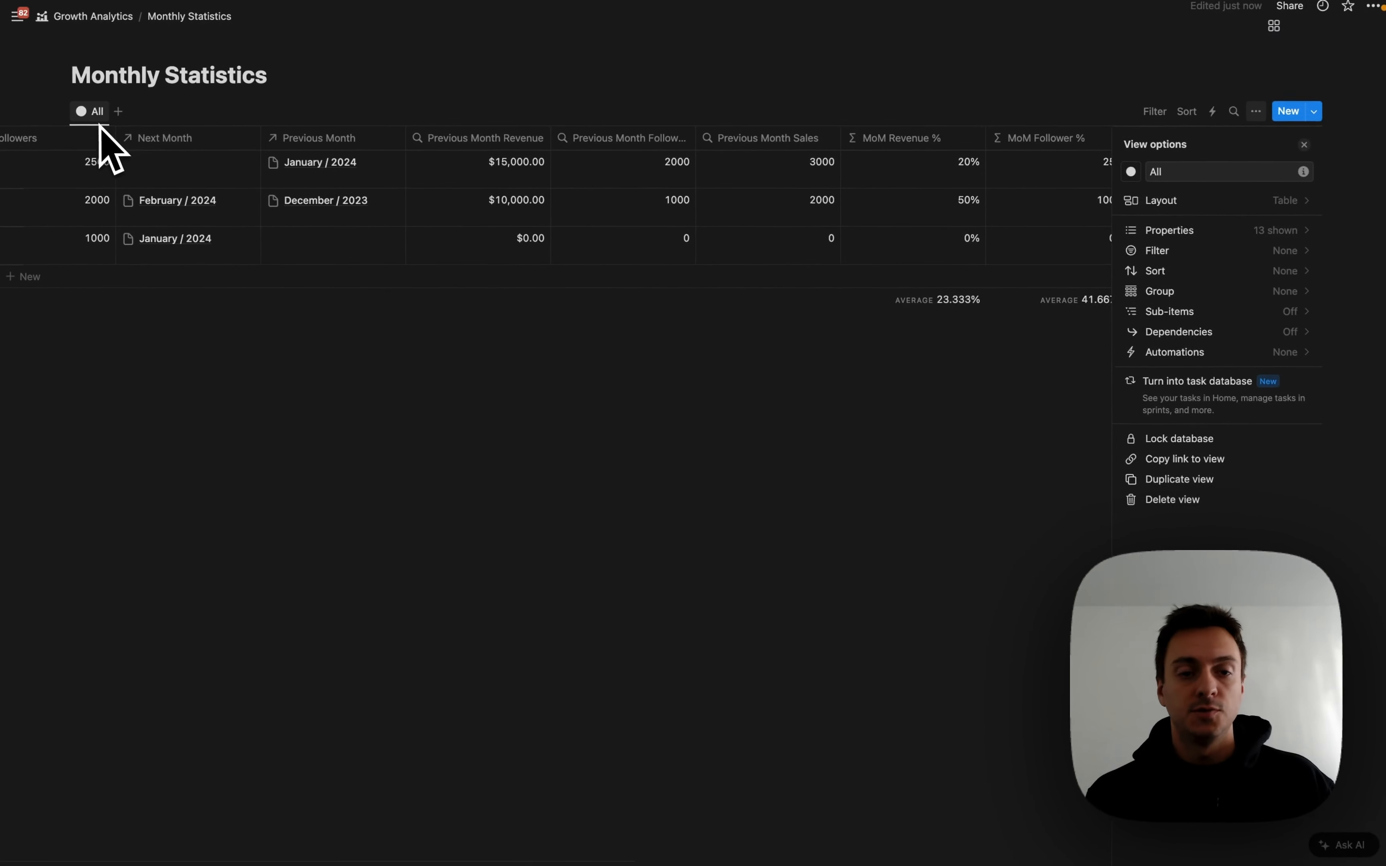
# Add a new database view named "MoM Stats" with the Gallery layout.
pyautogui.click(119, 113)
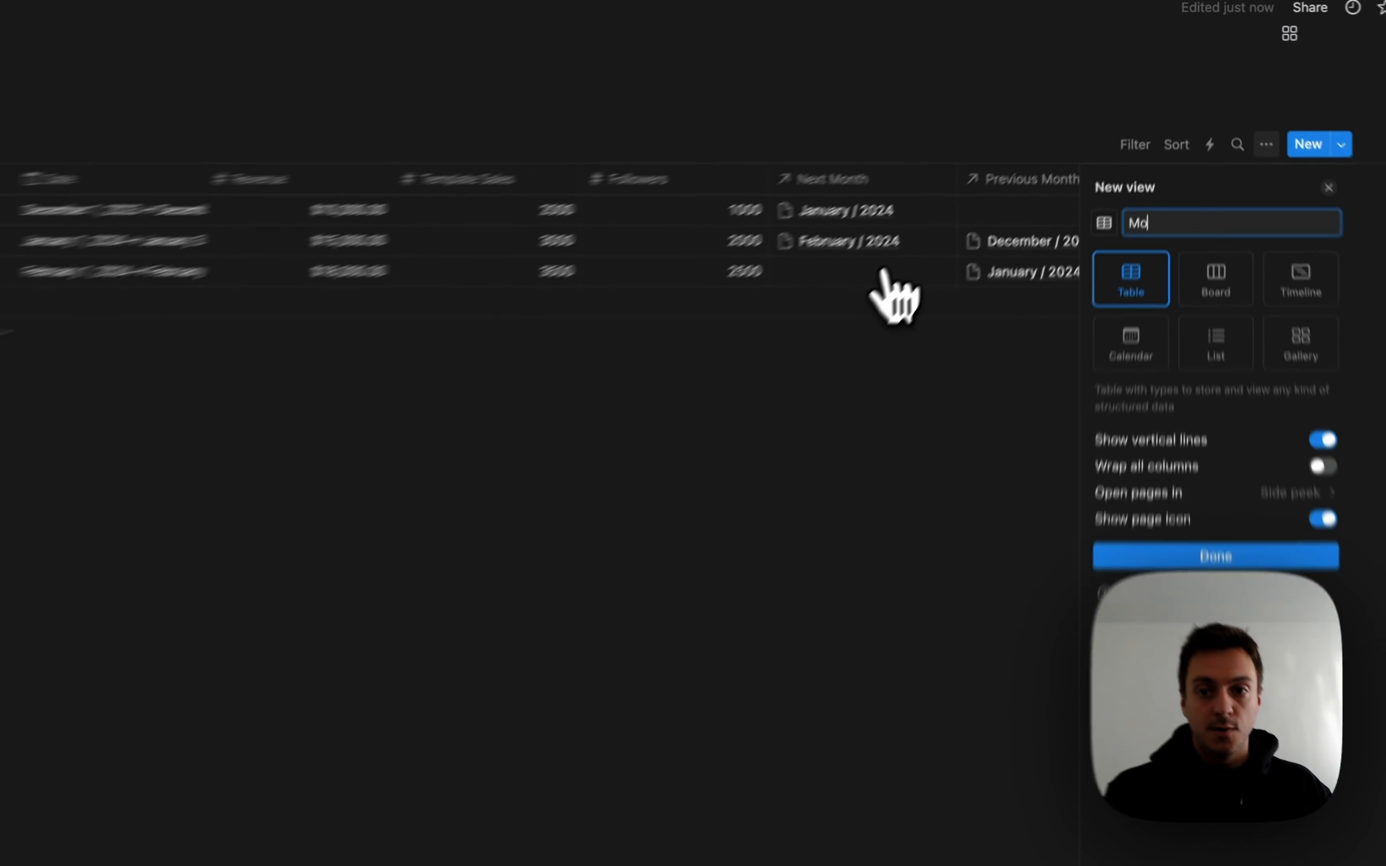
pyautogui.write('M Stats')
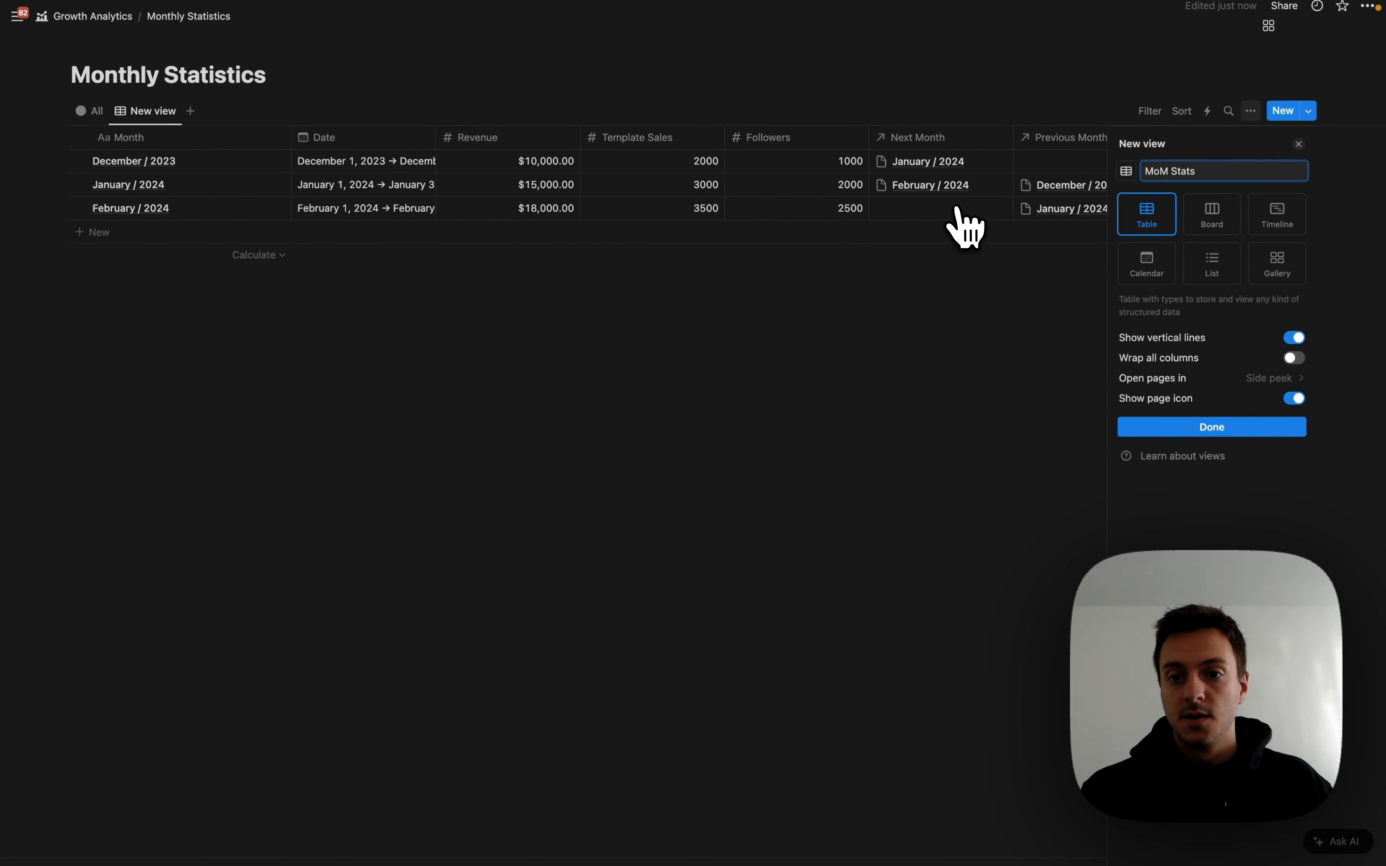
pyautogui.click(1282, 266)
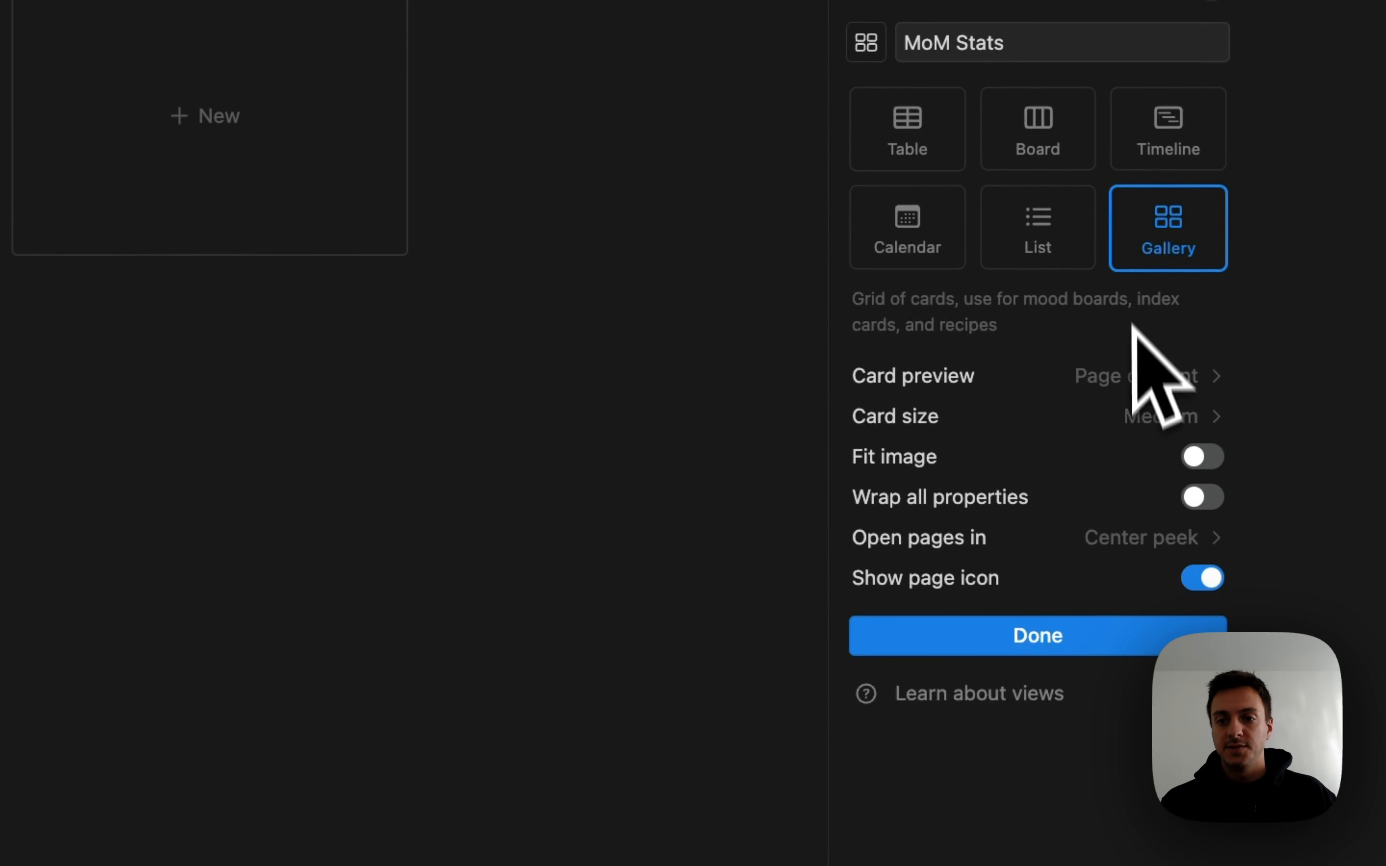
# Set the MoM Stats gallery's card preview to None and its card size to Large, and finish creating the view.
pyautogui.click(1179, 380)
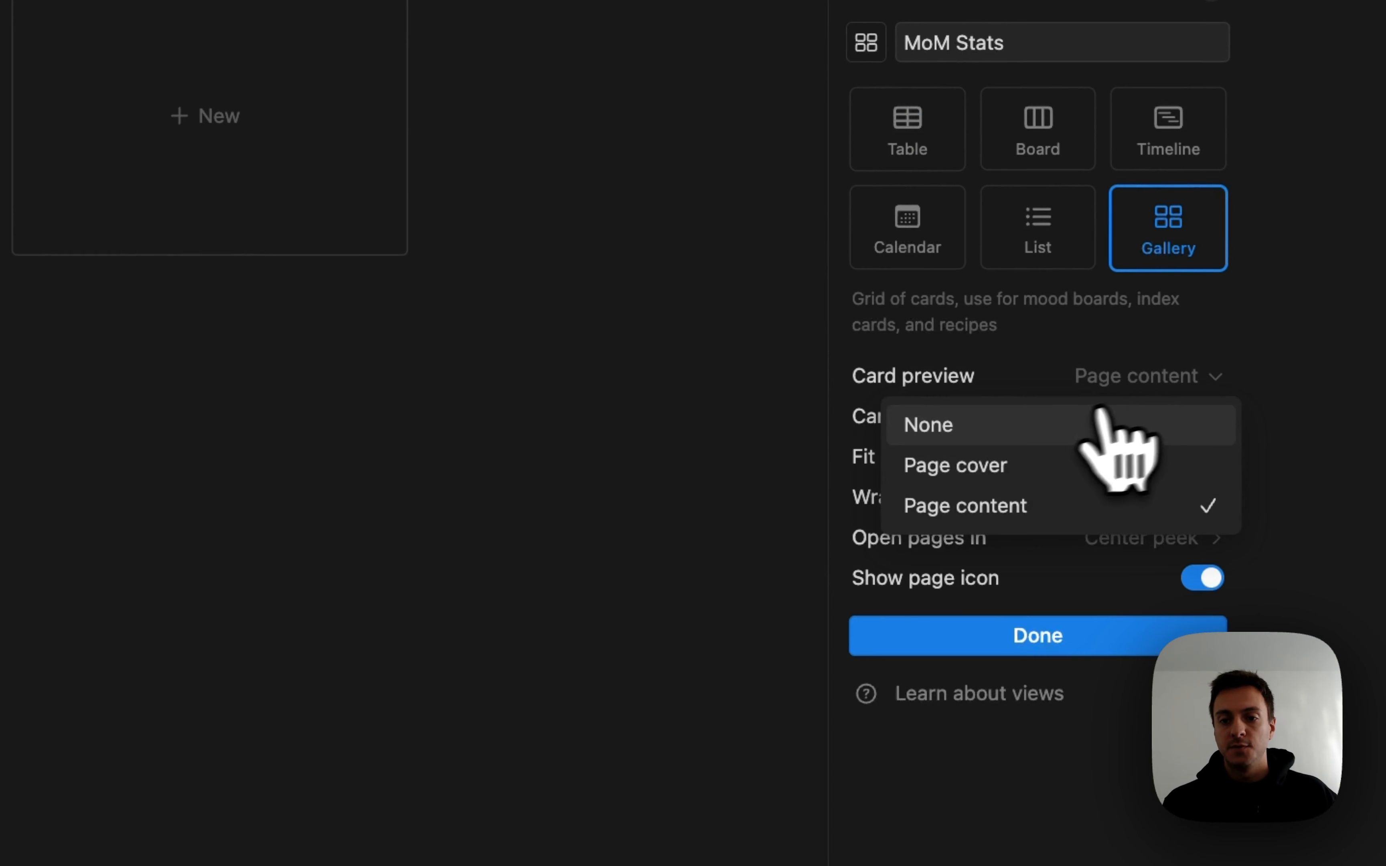
pyautogui.click(949, 425)
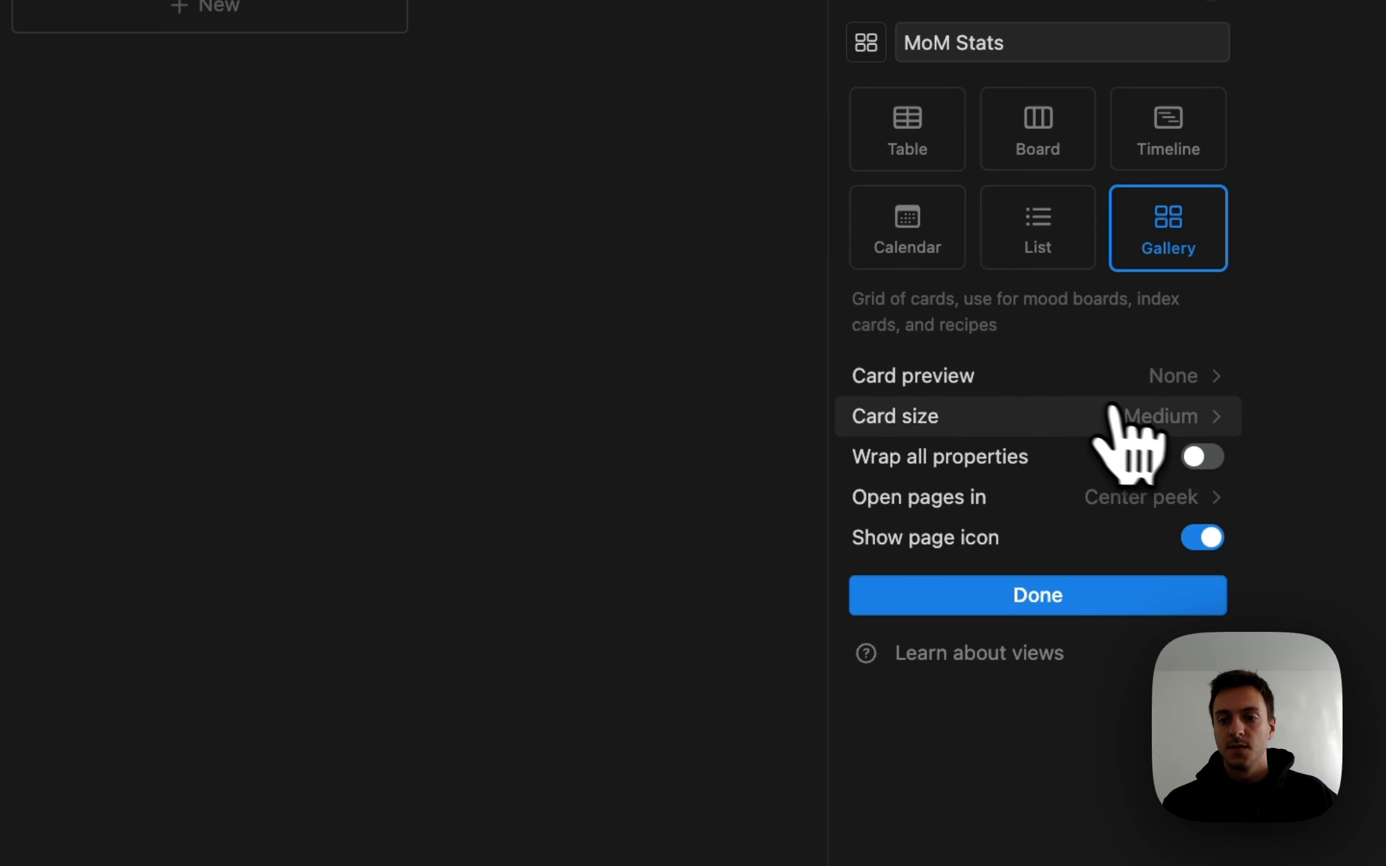
pyautogui.click(1126, 417)
pyautogui.click(999, 548)
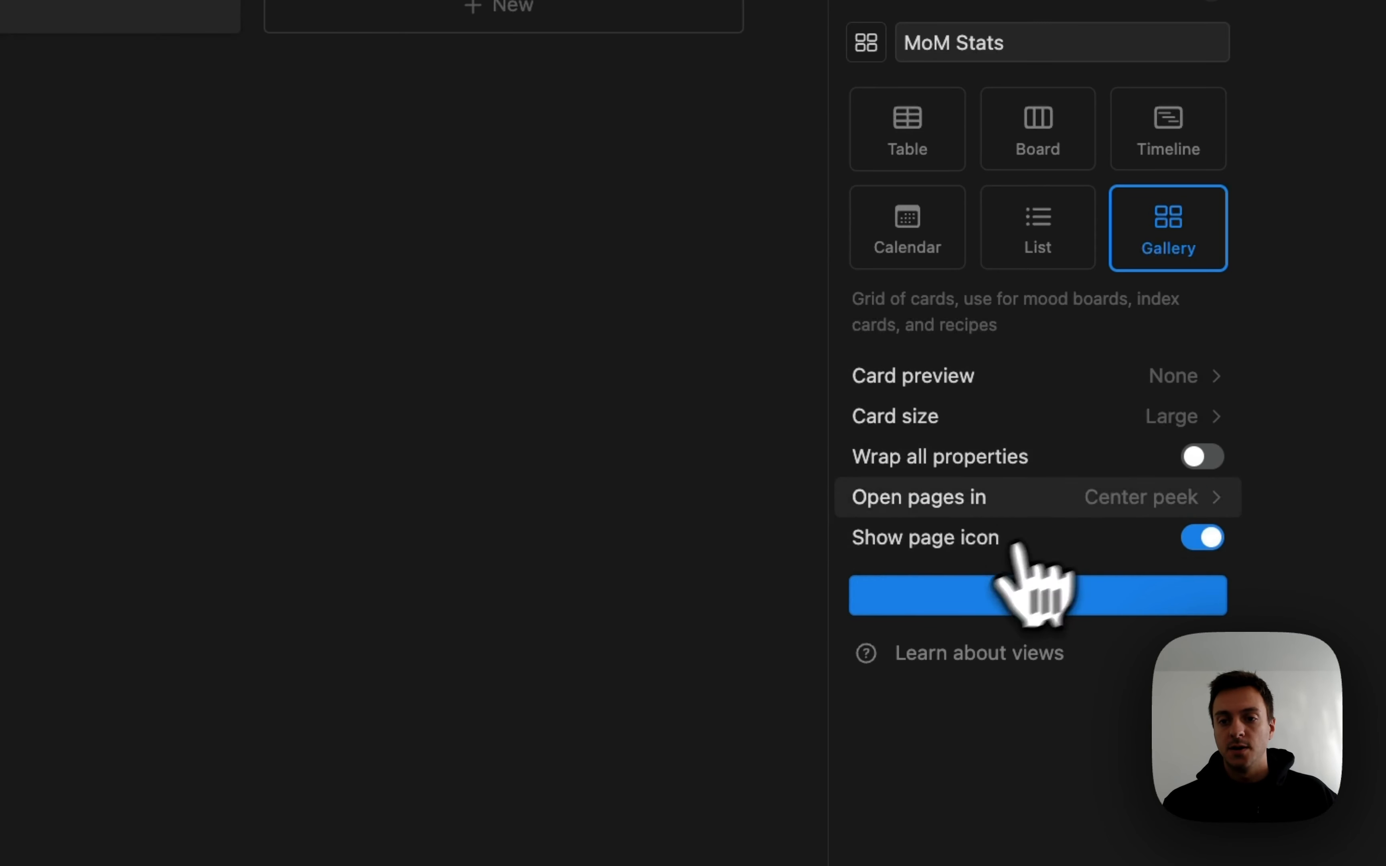
pyautogui.click(729, 568)
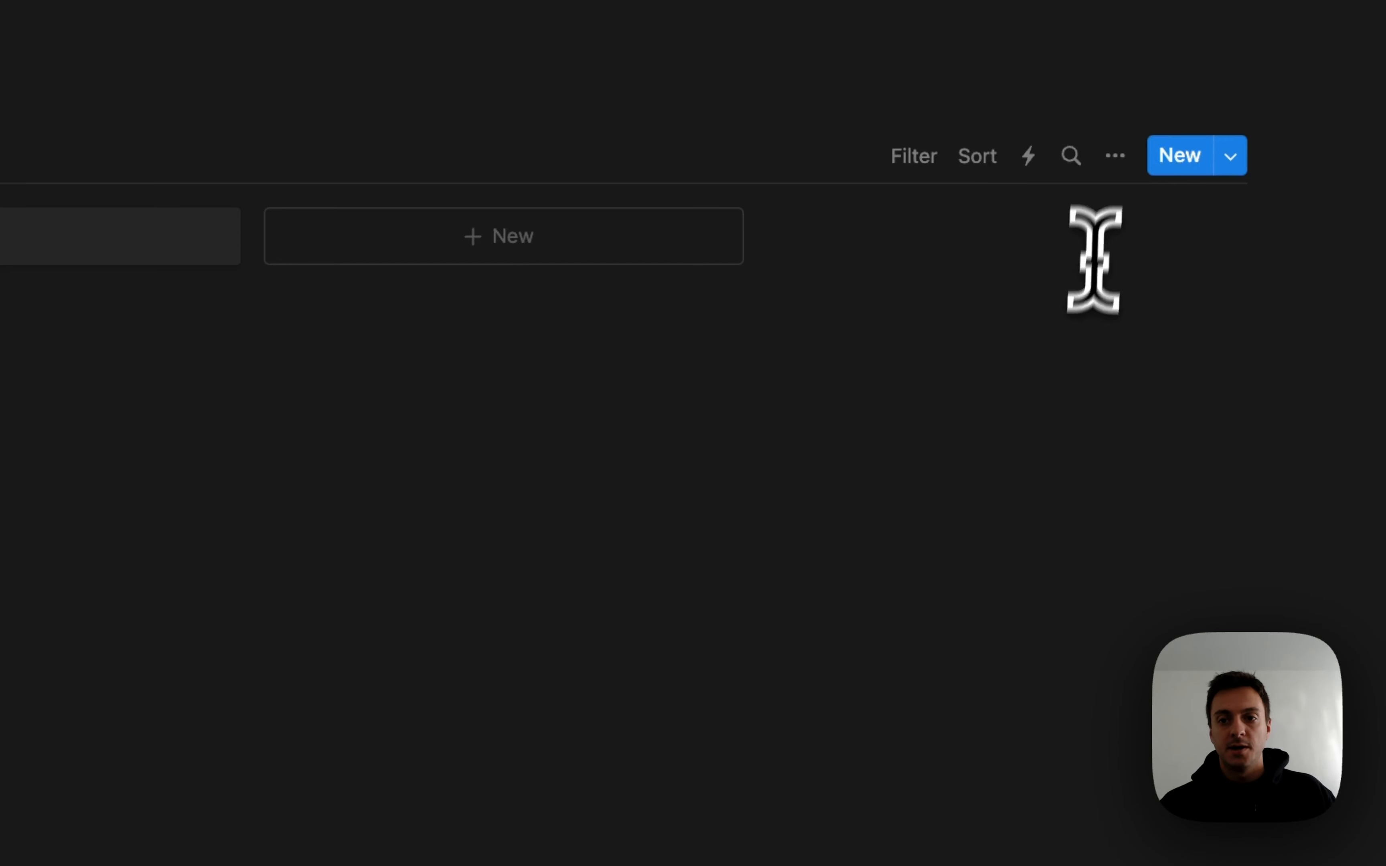
# Show the MoM Sales %, MoM Revenue % and MoM Follower % properties on the MoM Stats gallery cards.
pyautogui.click(1119, 171)
pyautogui.click(1068, 394)
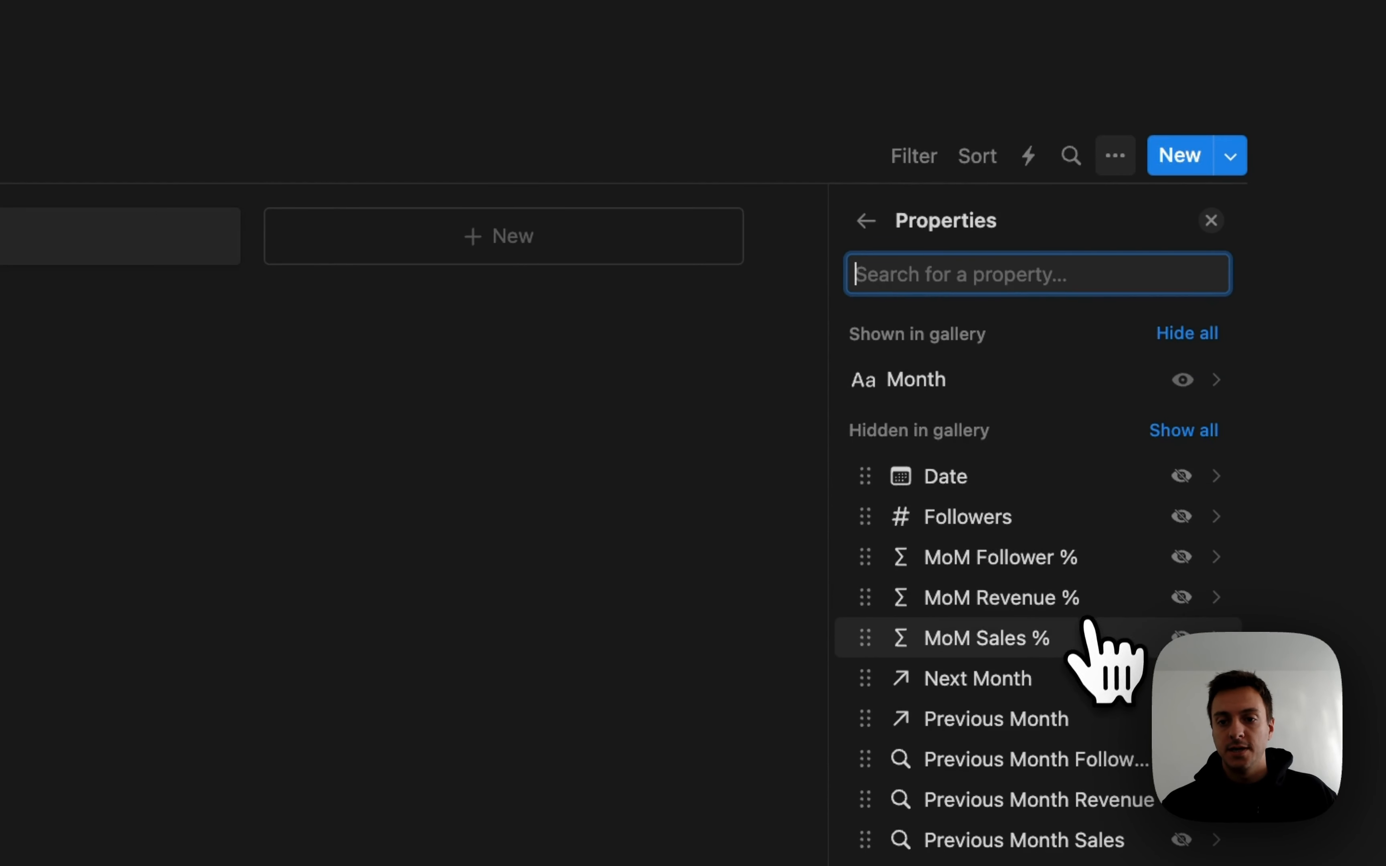
pyautogui.click(1181, 638)
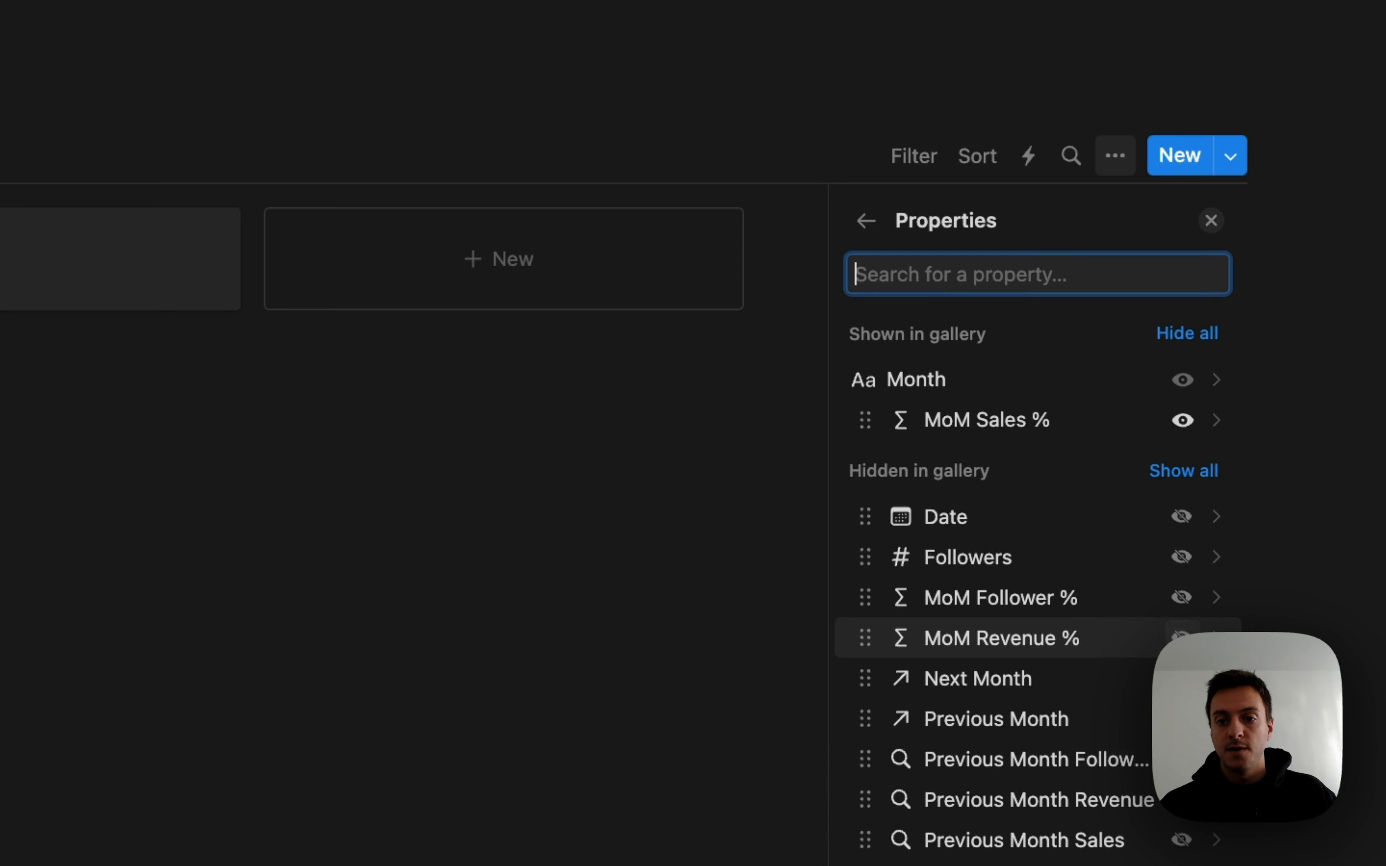
pyautogui.click(1181, 638)
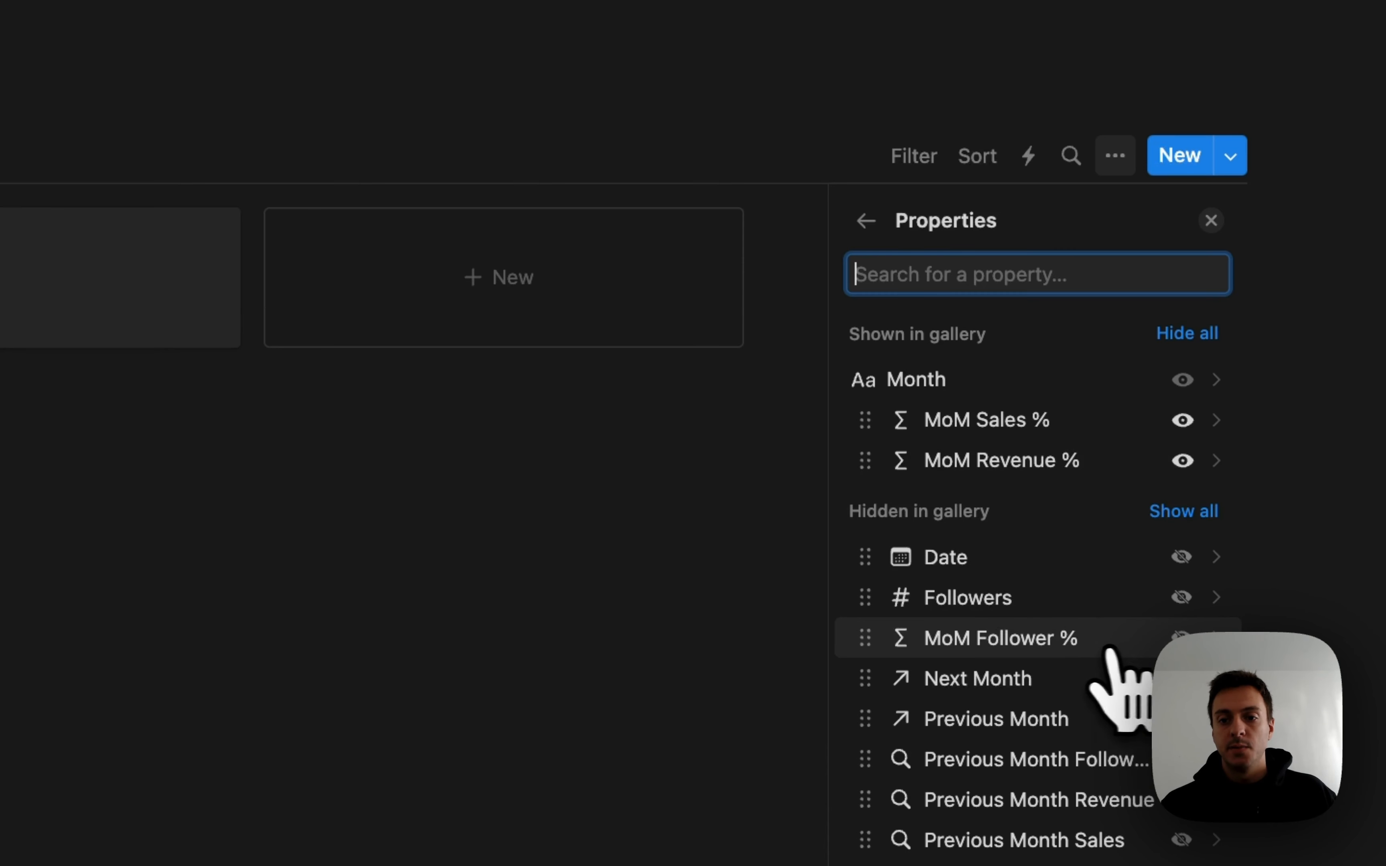
pyautogui.click(1181, 637)
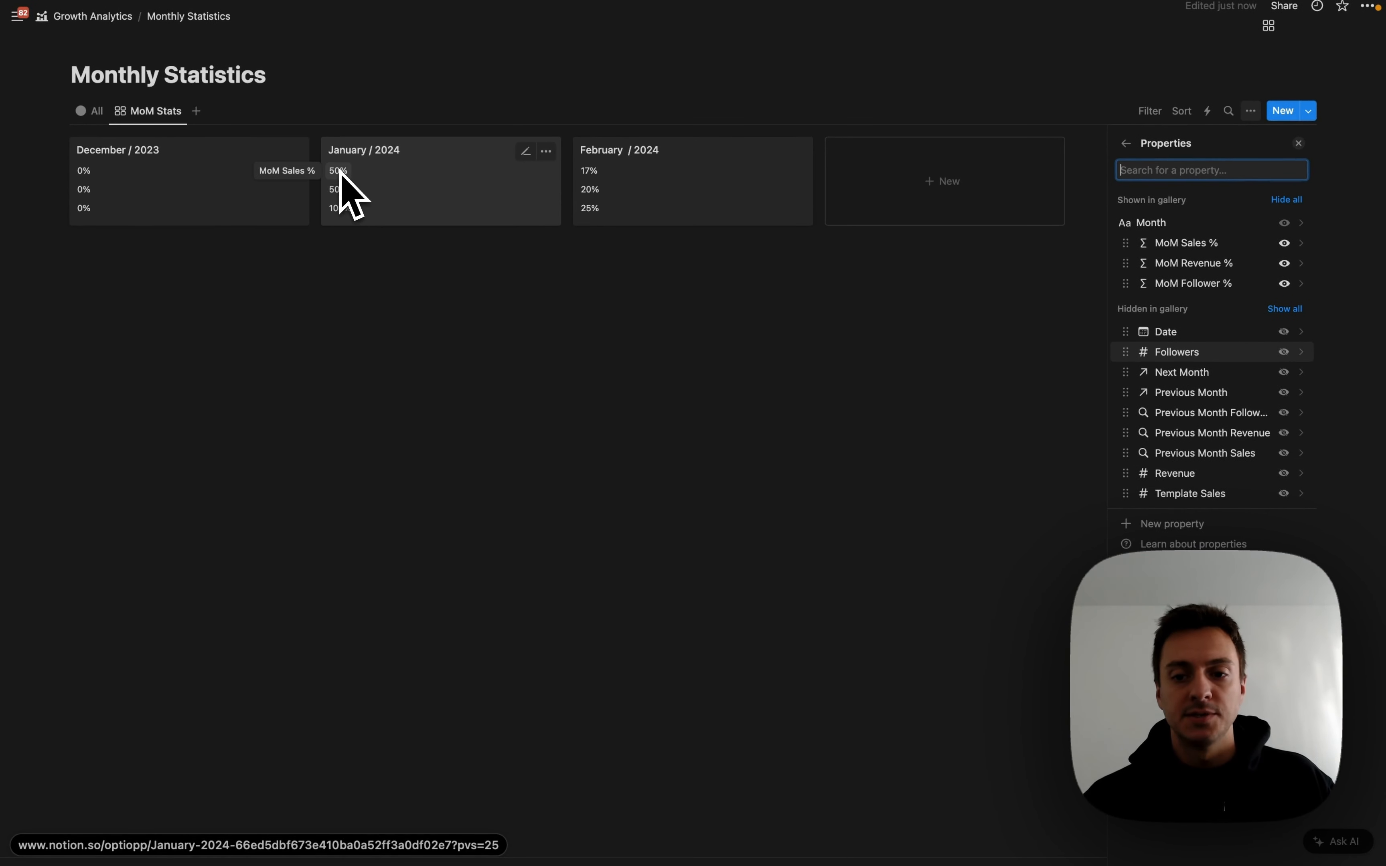
# Add a formula property containing "Monthly Revenue Growth %".style("b", "u", "green", "green_background").
pyautogui.click(1185, 524)
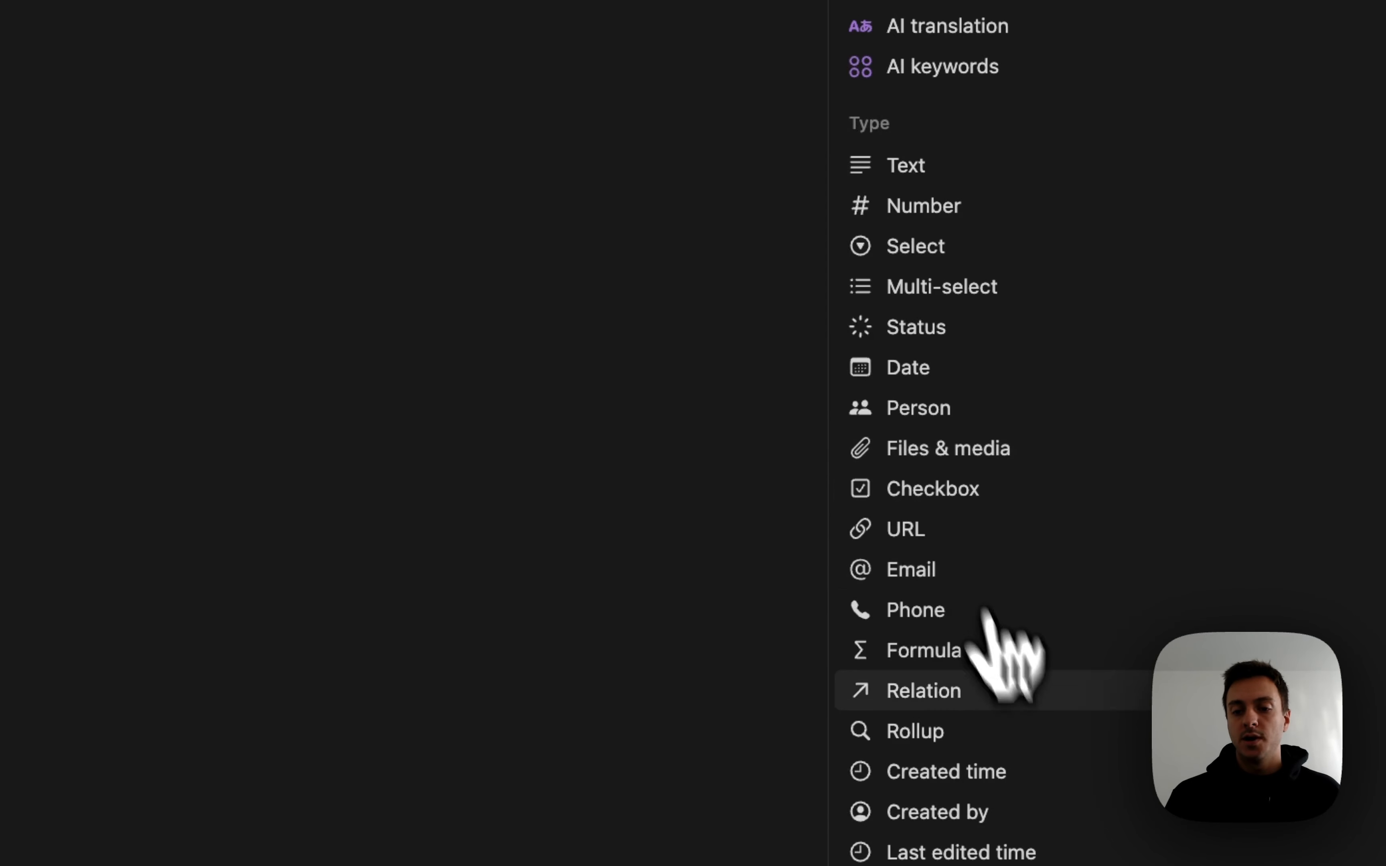
pyautogui.click(944, 653)
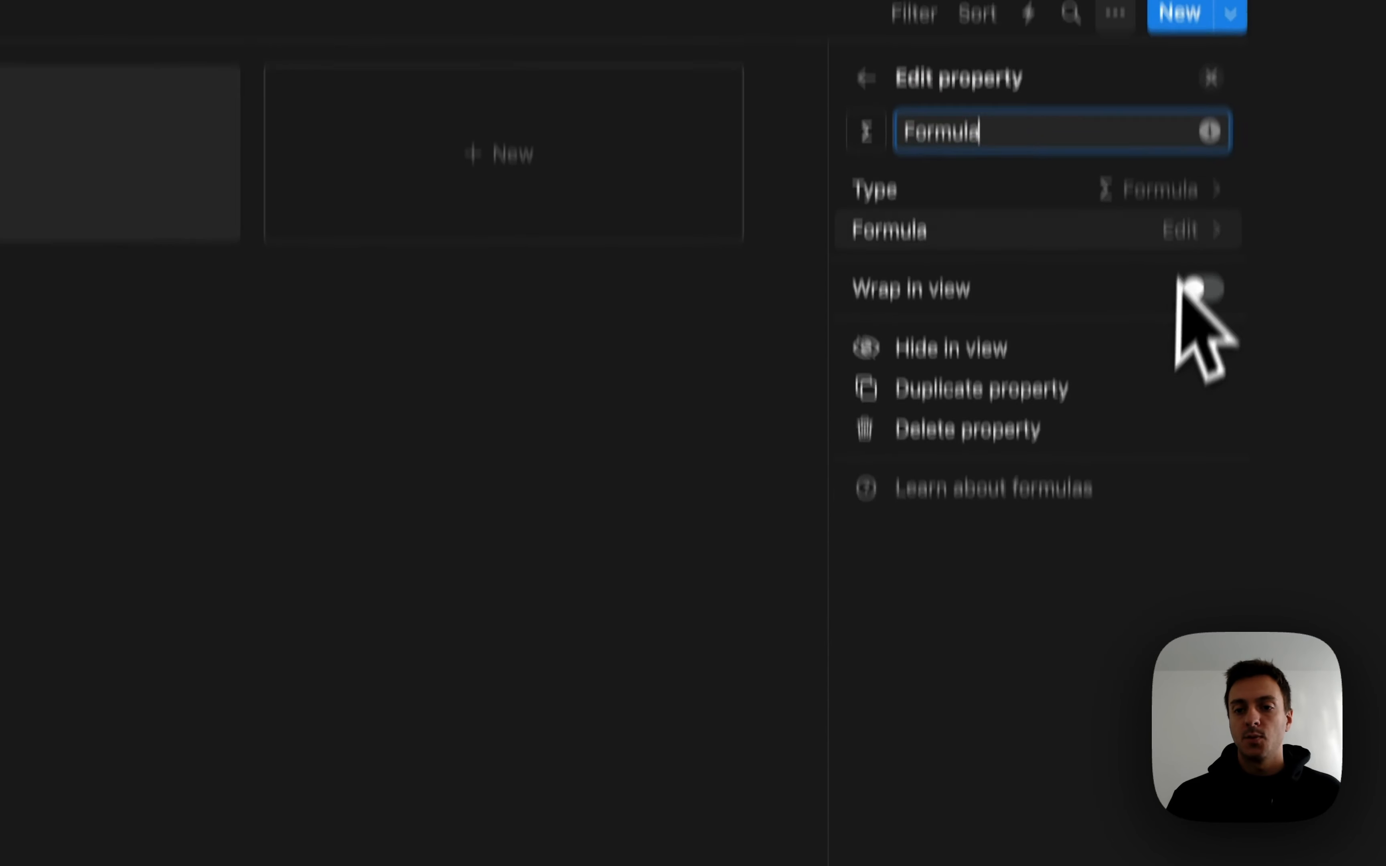
pyautogui.click(1184, 357)
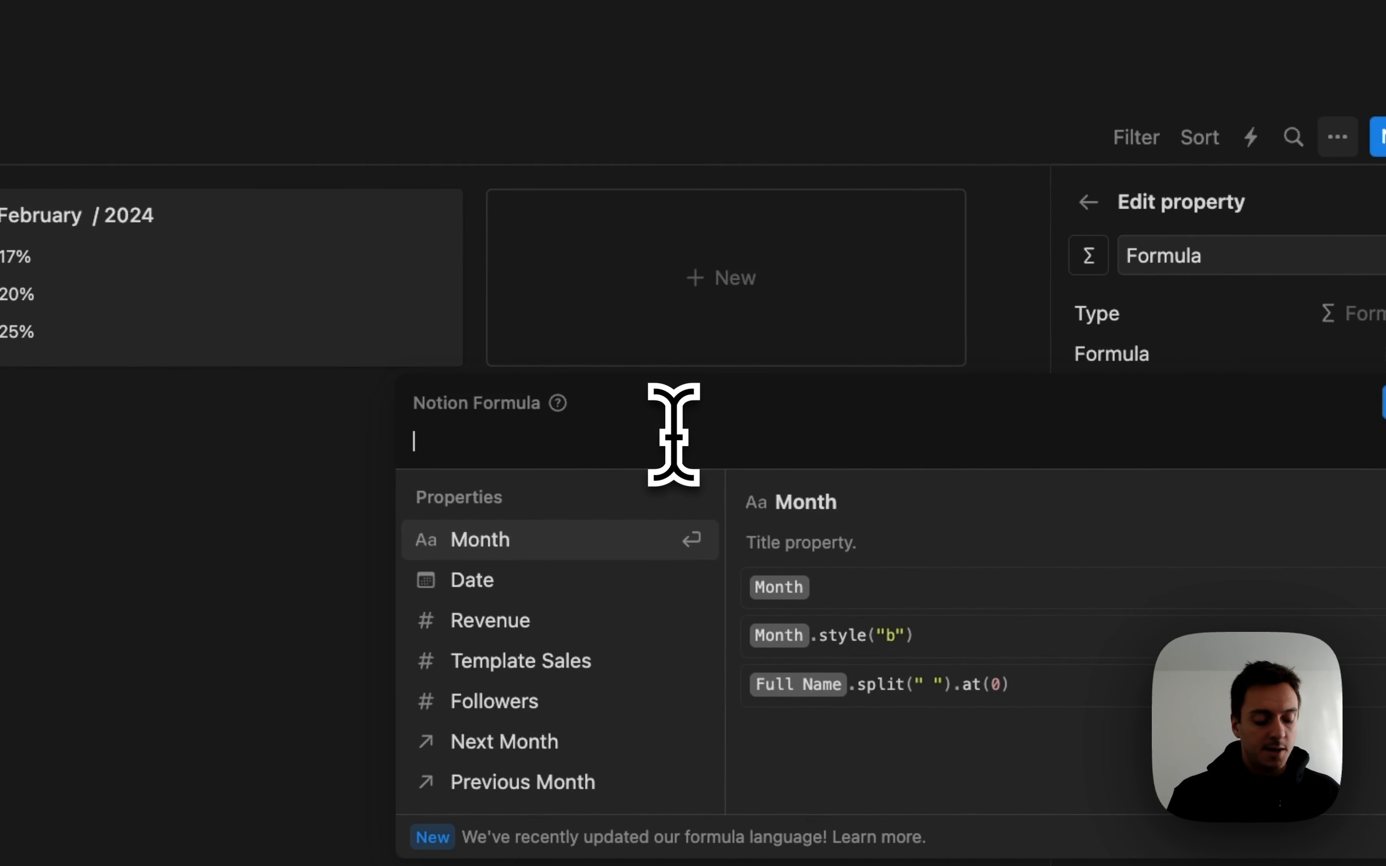
pyautogui.write('"Monthly Revenue Growth %".style("b", "u", "green", "green_background")')
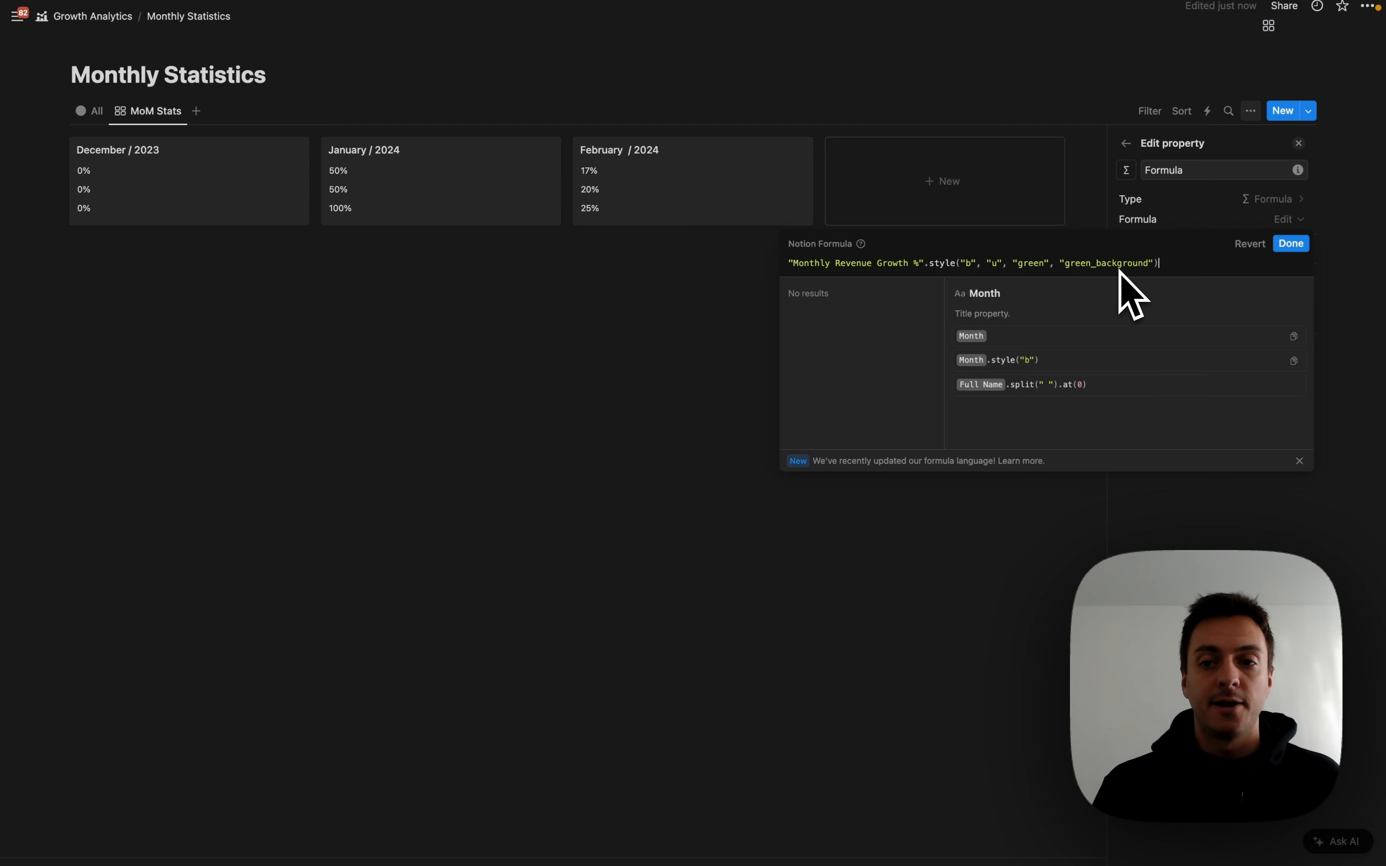
pyautogui.click(1291, 243)
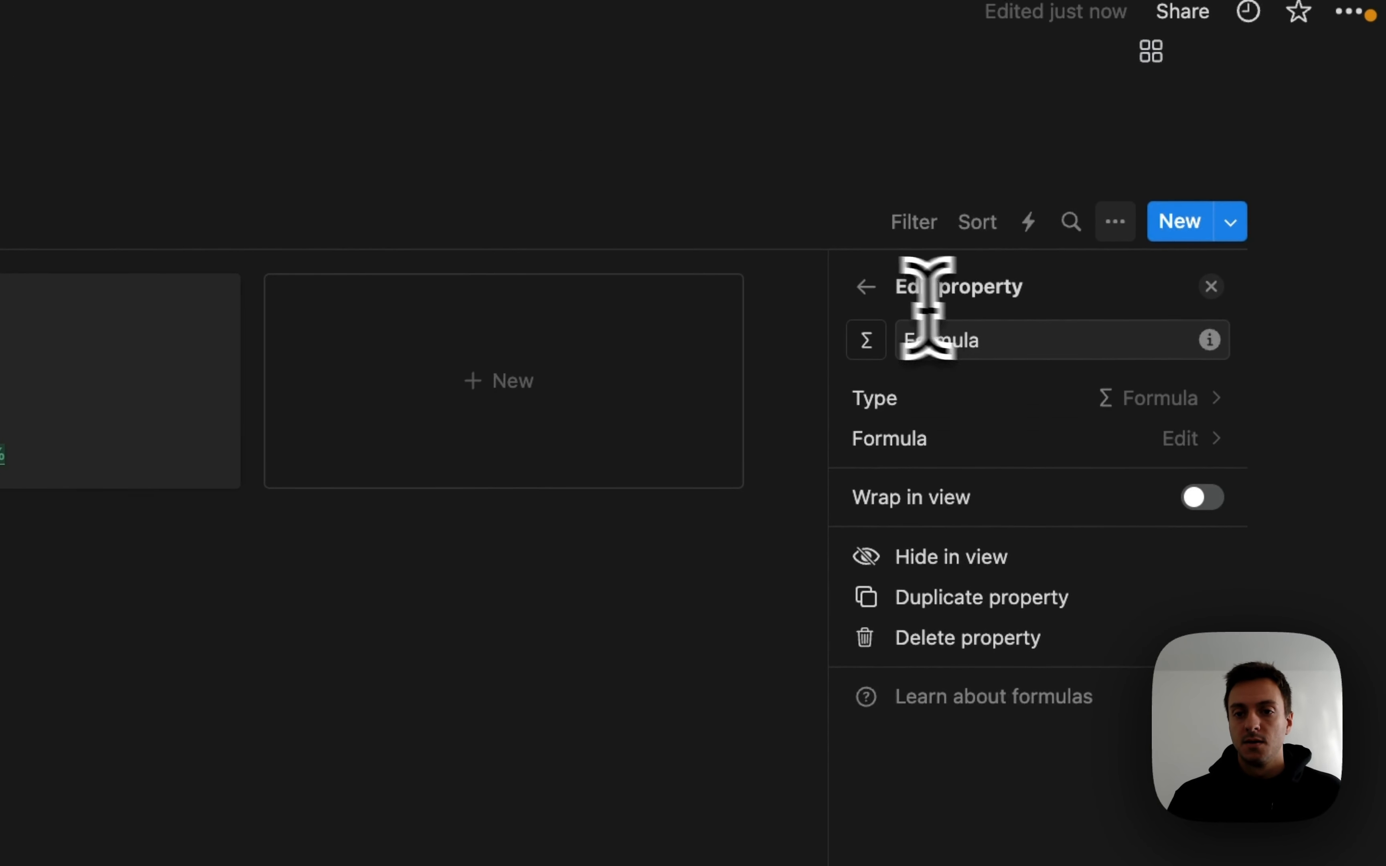
# Rename the new green revenue formula property as "Month Revenue Label" and finish editing it.
pyautogui.doubleClick(1022, 343)
pyautogui.write('Mon')
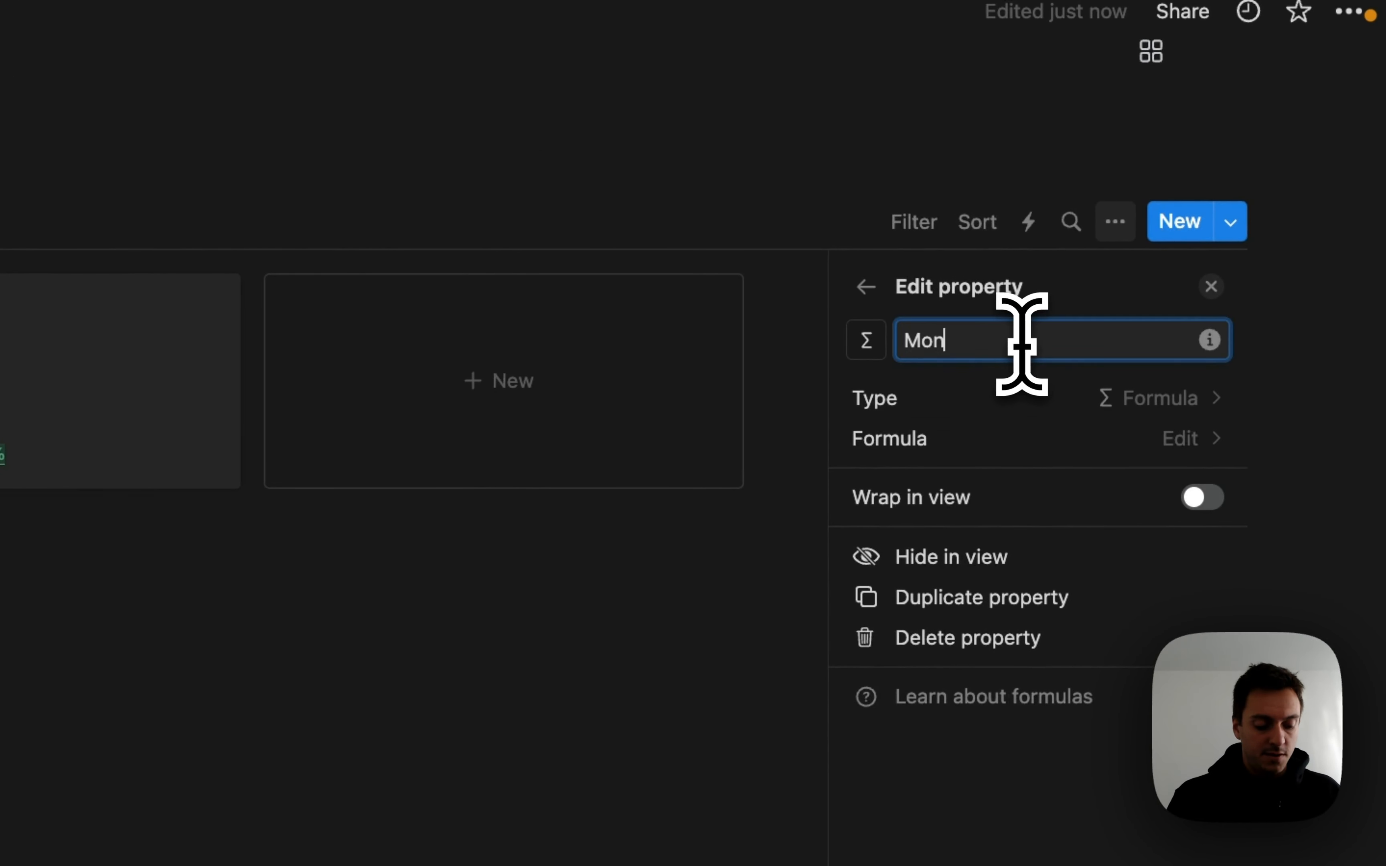
pyautogui.write('th Rev')
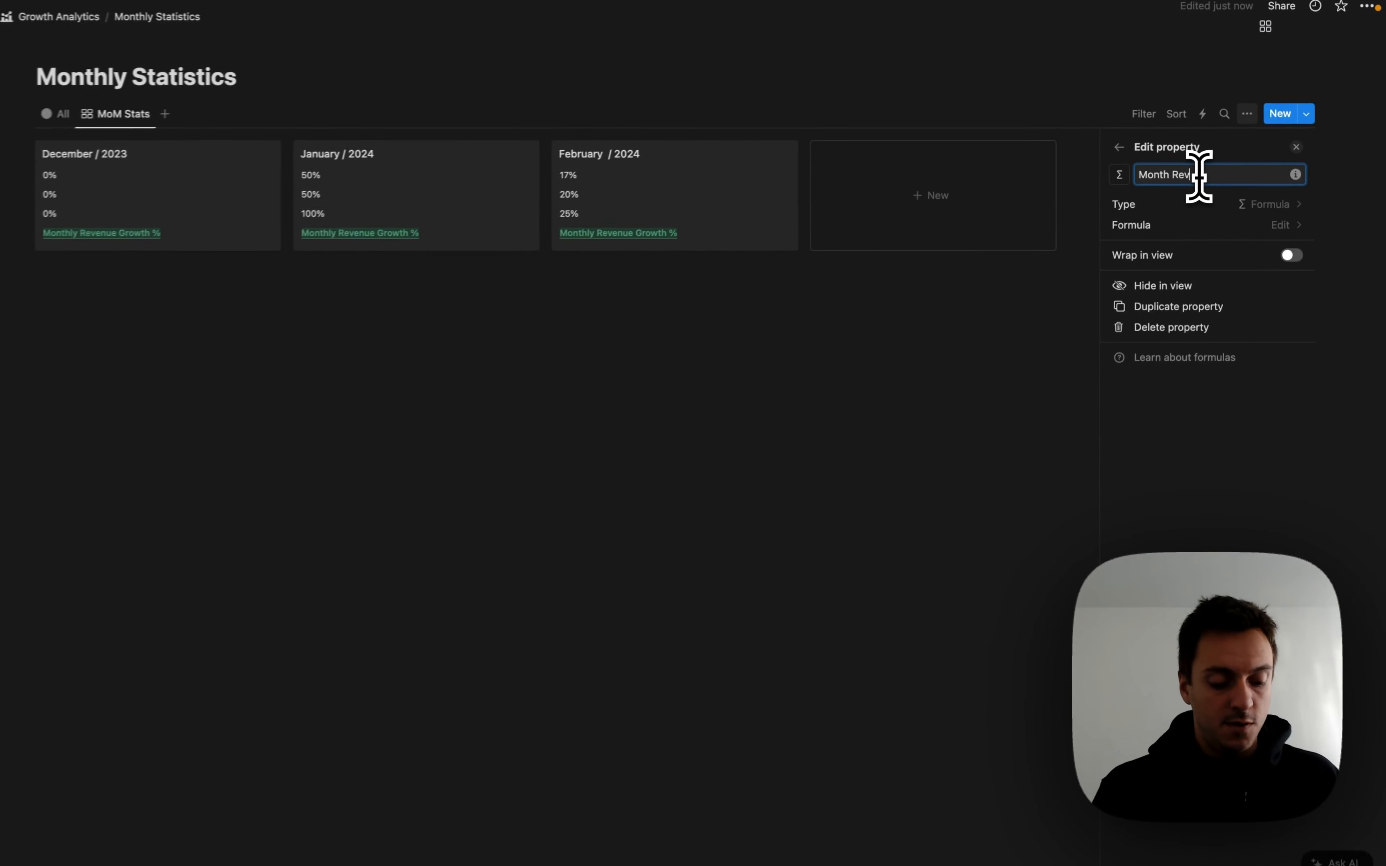
pyautogui.write('enue Lab')
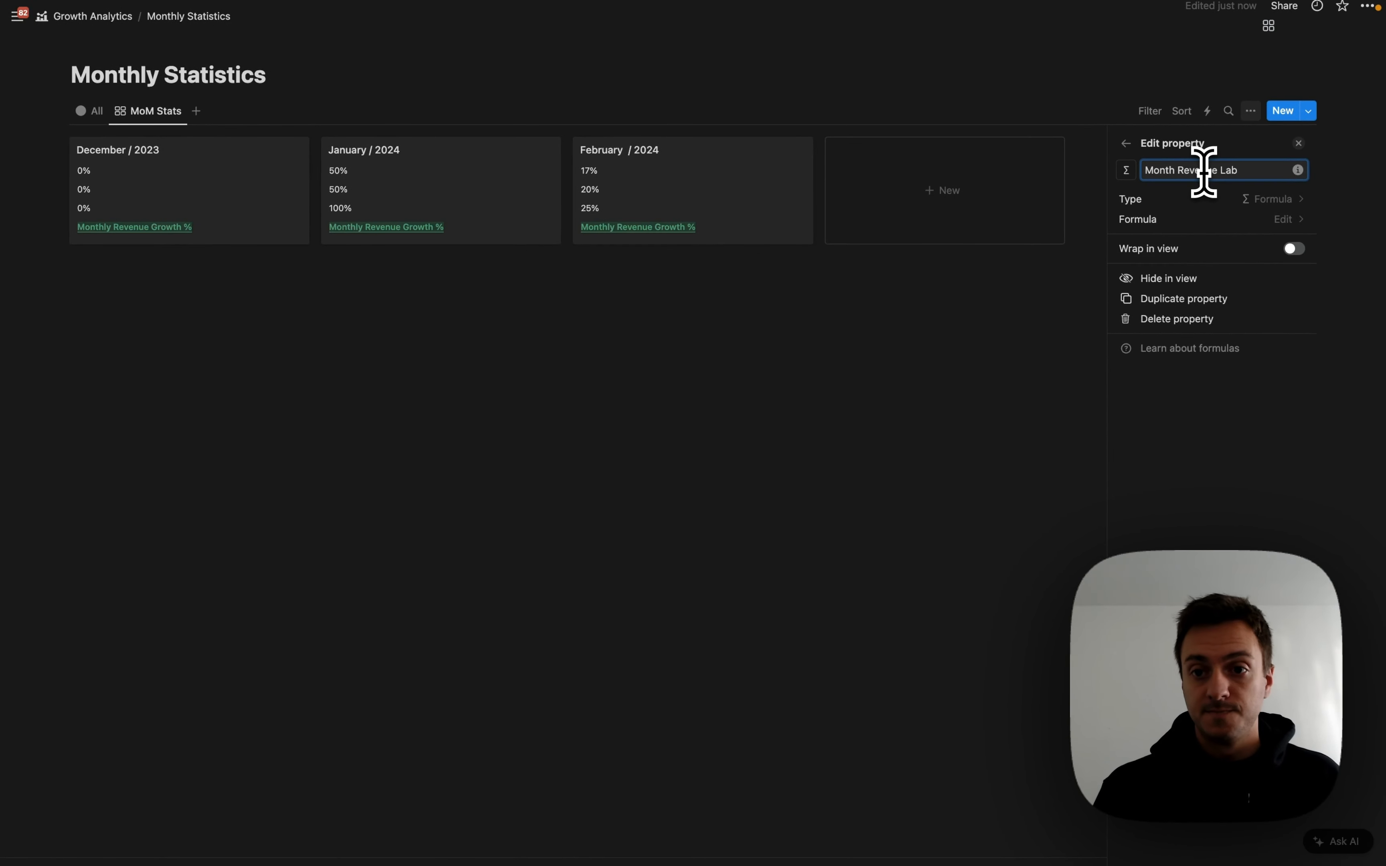
pyautogui.press('Return')
pyautogui.click(1297, 143)
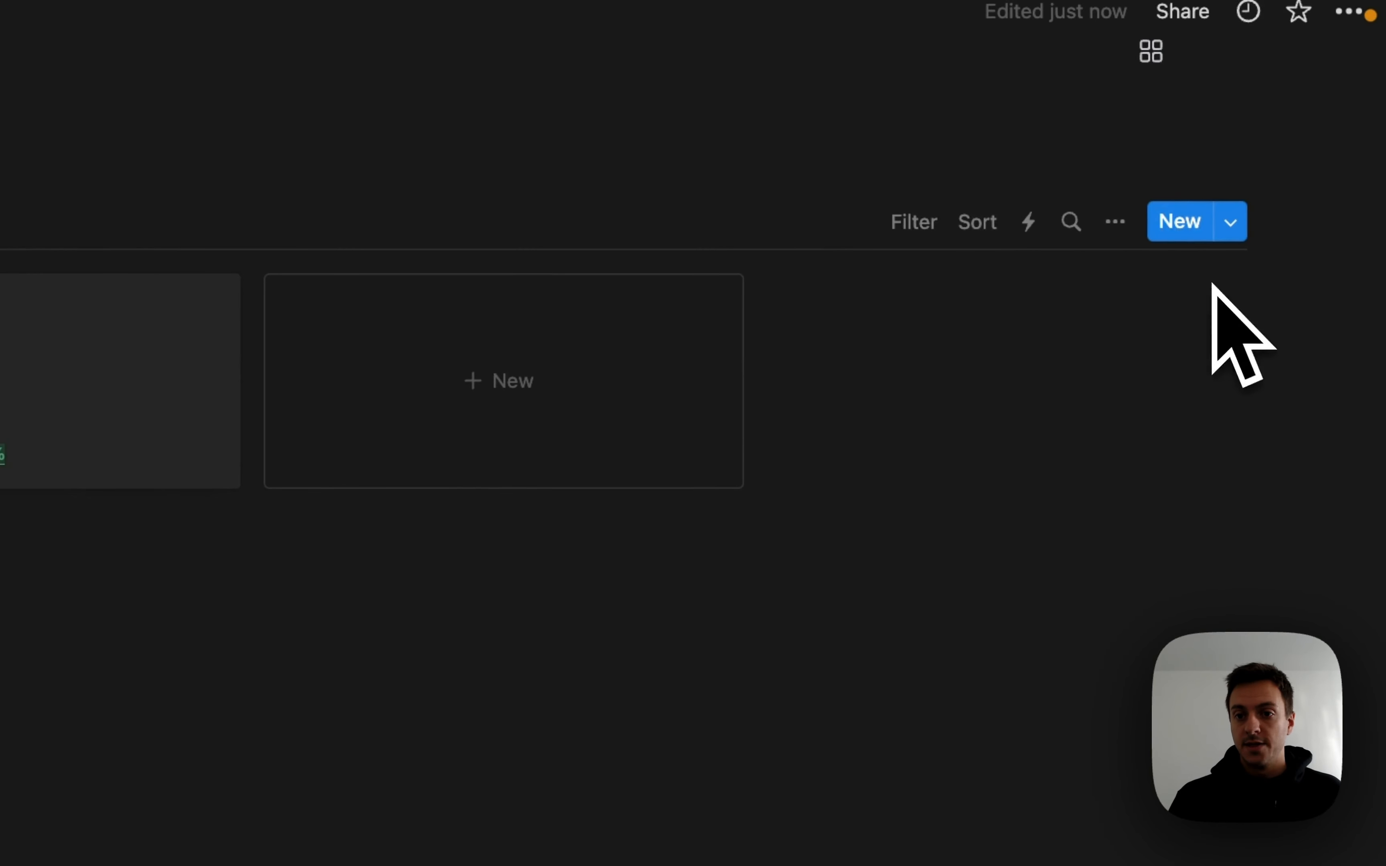
# Reorder the gallery's shown properties so Month Revenue Label comes first after Month, followed by MoM Revenue % and MoM Sales %.
pyautogui.click(1129, 229)
pyautogui.click(1070, 456)
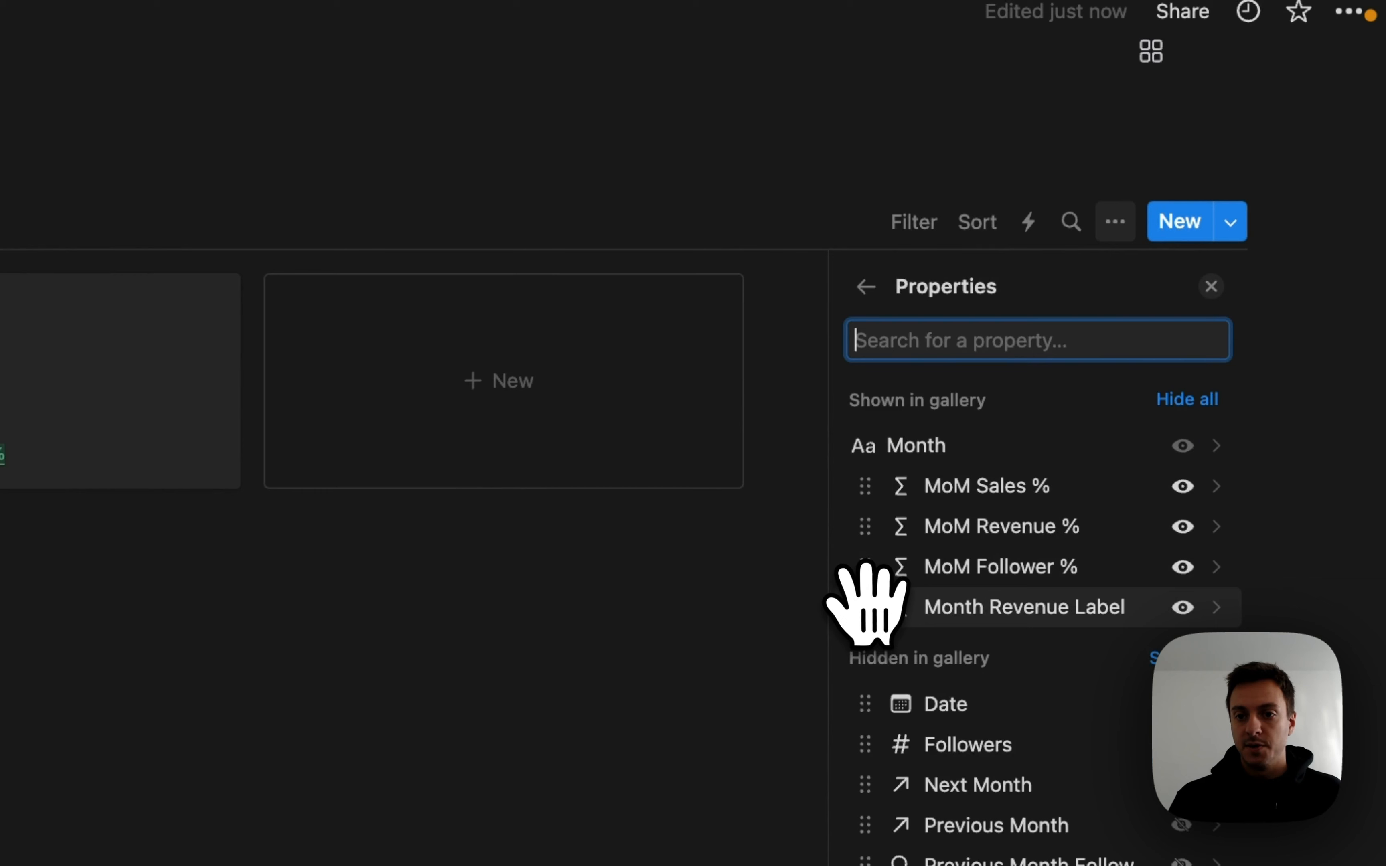
pyautogui.moveTo(866, 604); pyautogui.dragTo(859, 482)
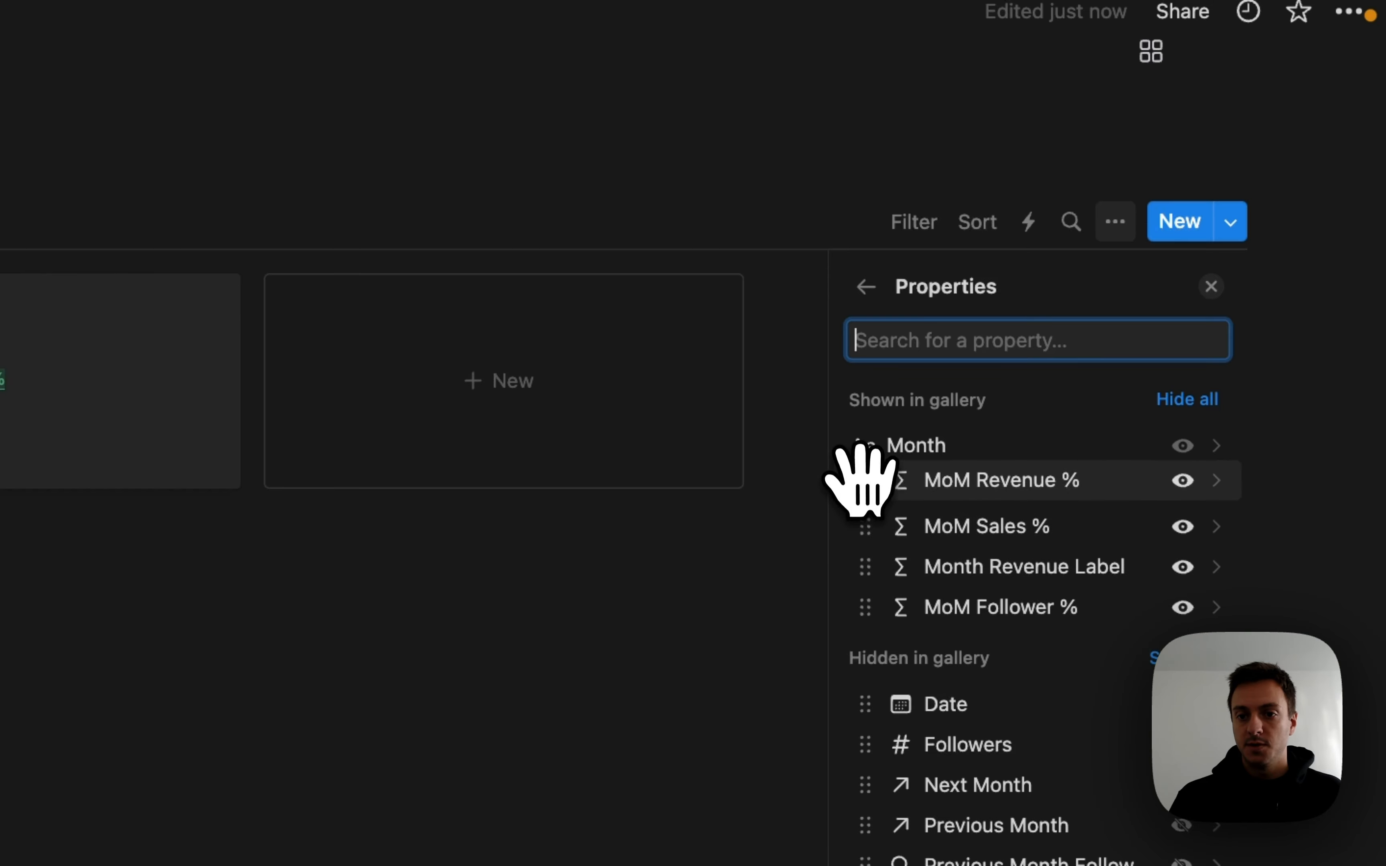
pyautogui.moveTo(866, 565); pyautogui.dragTo(857, 484)
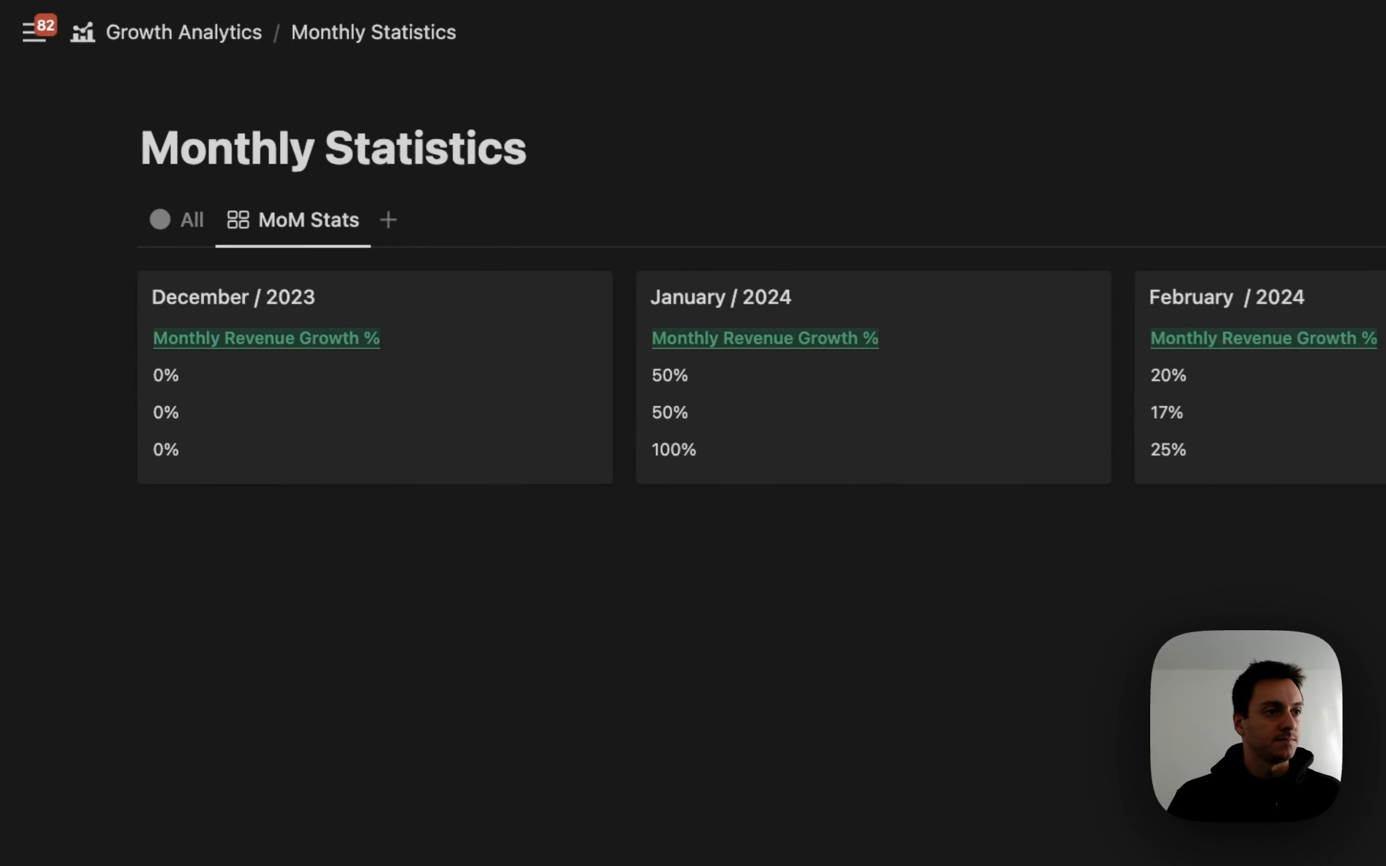
# Add another formula property containing "Monthly Follower Growth %".style("b", "u", "blue", "blue_background").
pyautogui.click(937, 615)
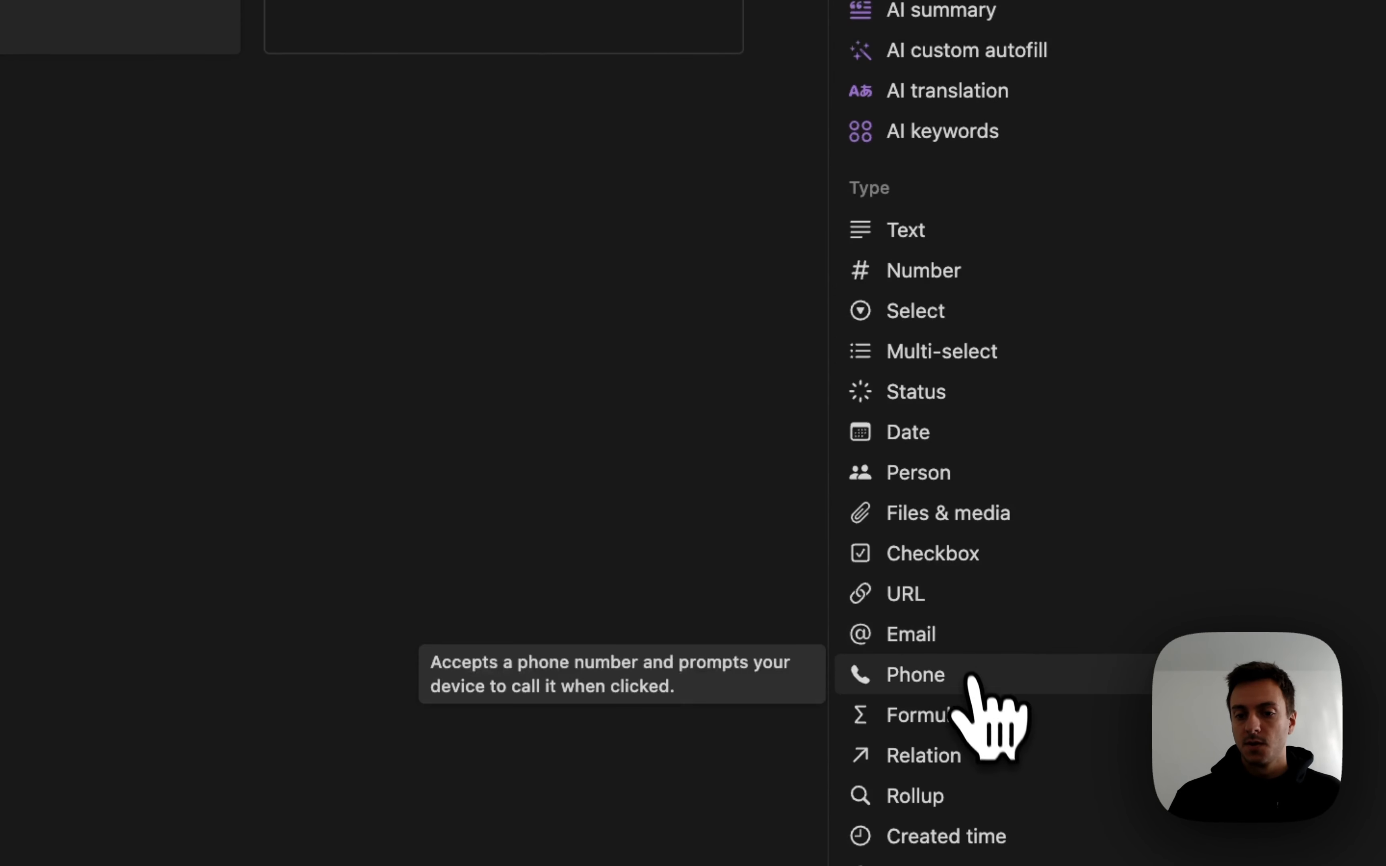
pyautogui.click(929, 713)
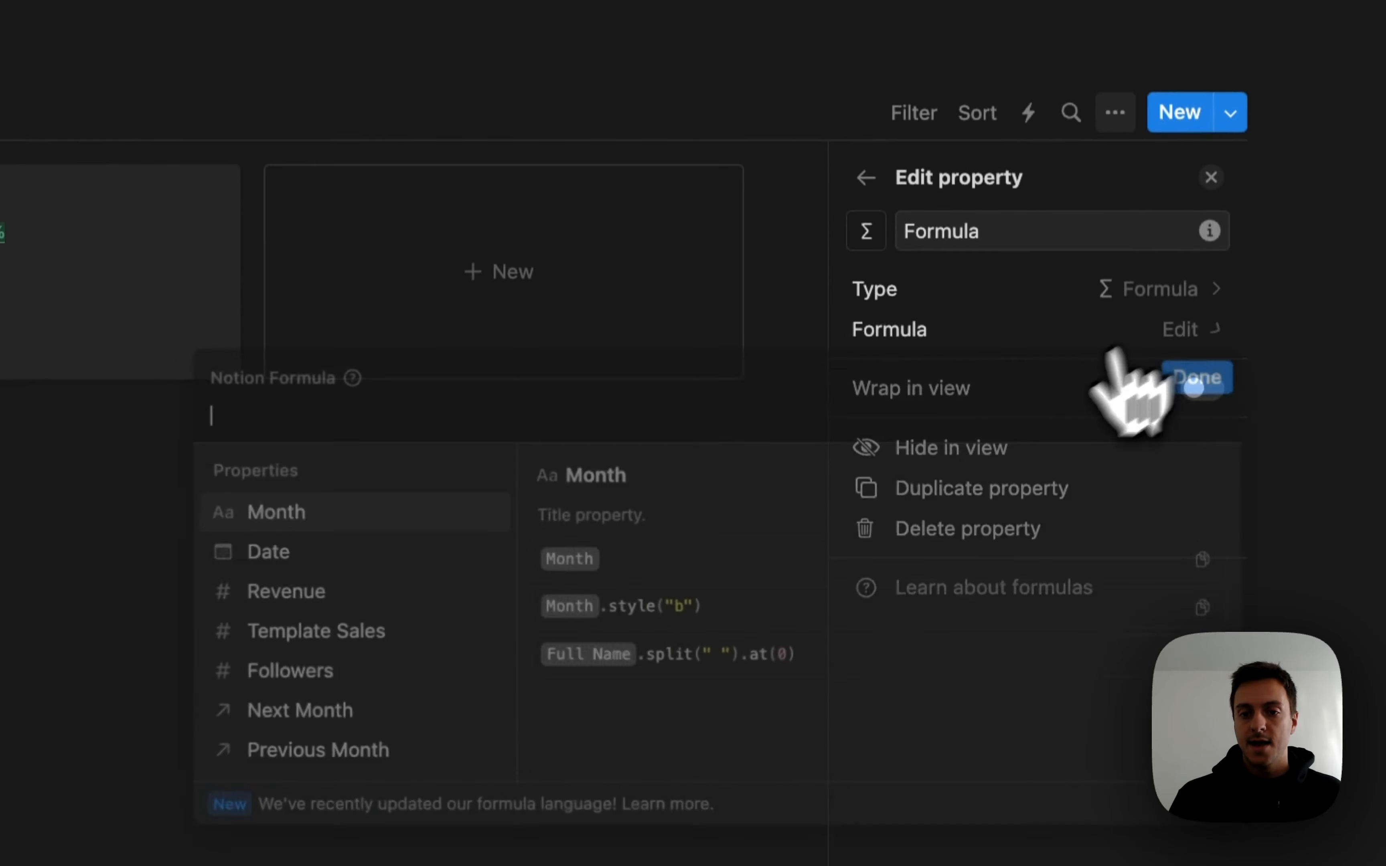
pyautogui.write('"Monthly Follower Growth %".style("b", "u", "blue", "blue_background")')
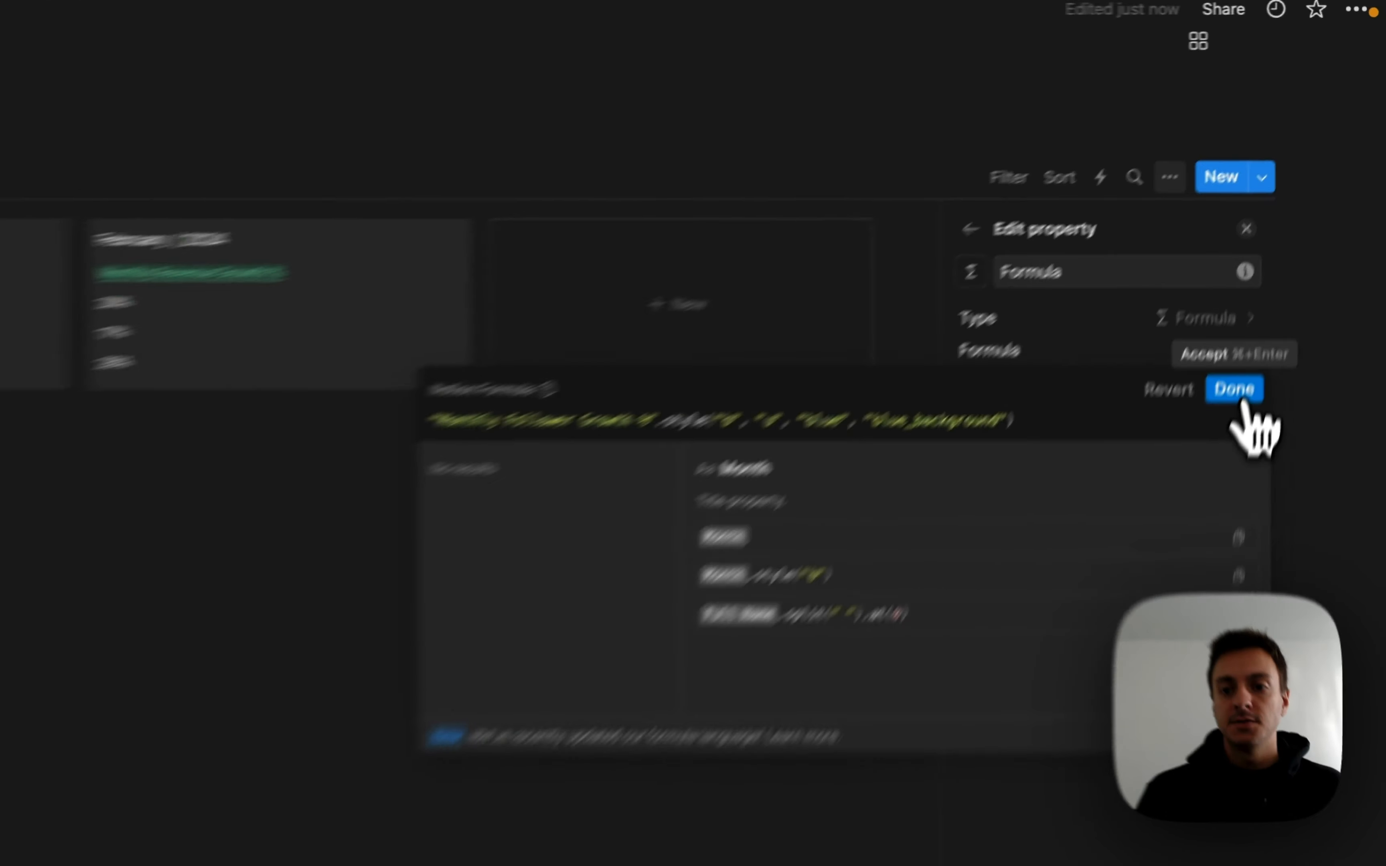
pyautogui.click(1291, 243)
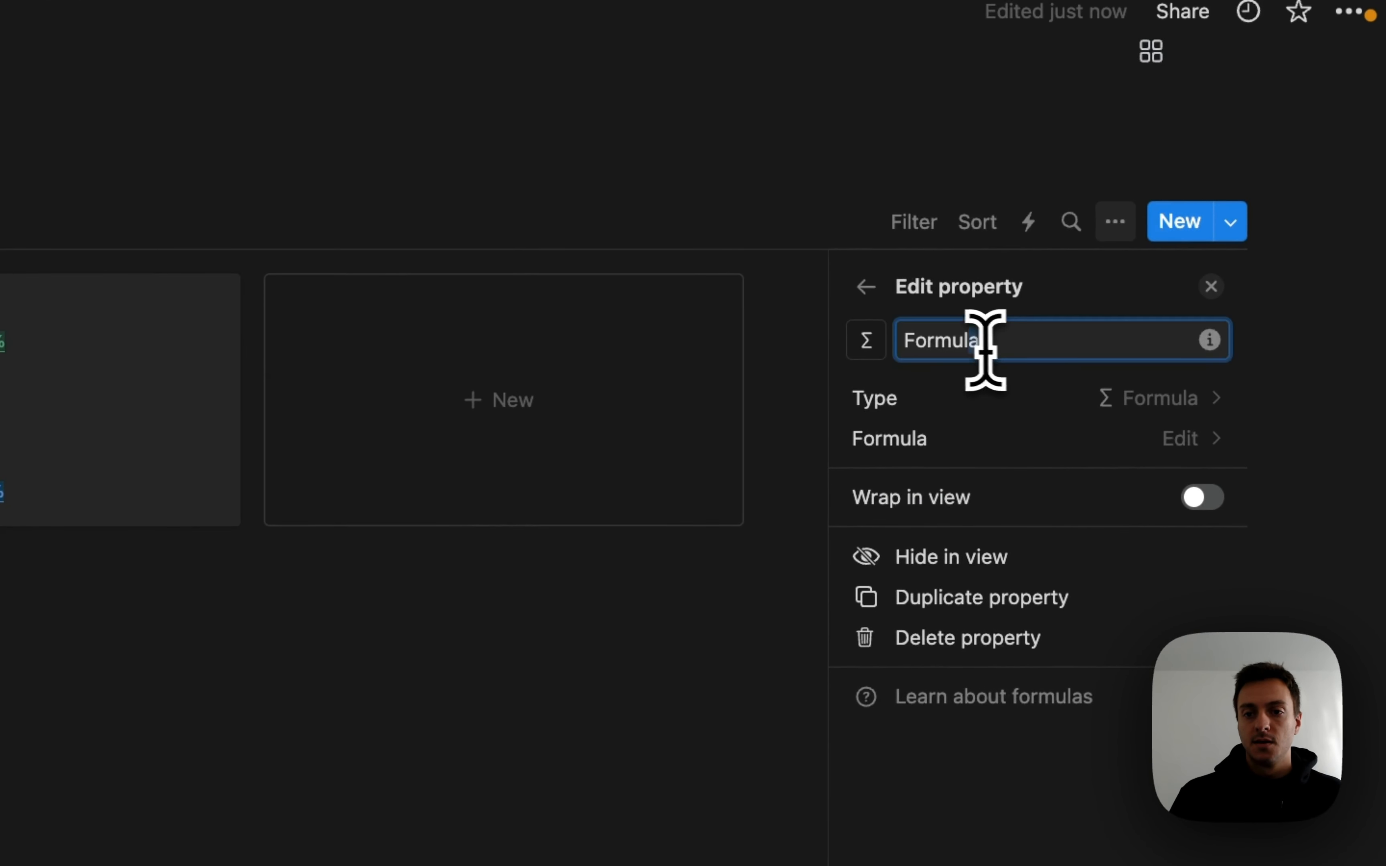
# Rename the blue follower formula property as "Monthly Follower Label".
pyautogui.press('BackSpace')
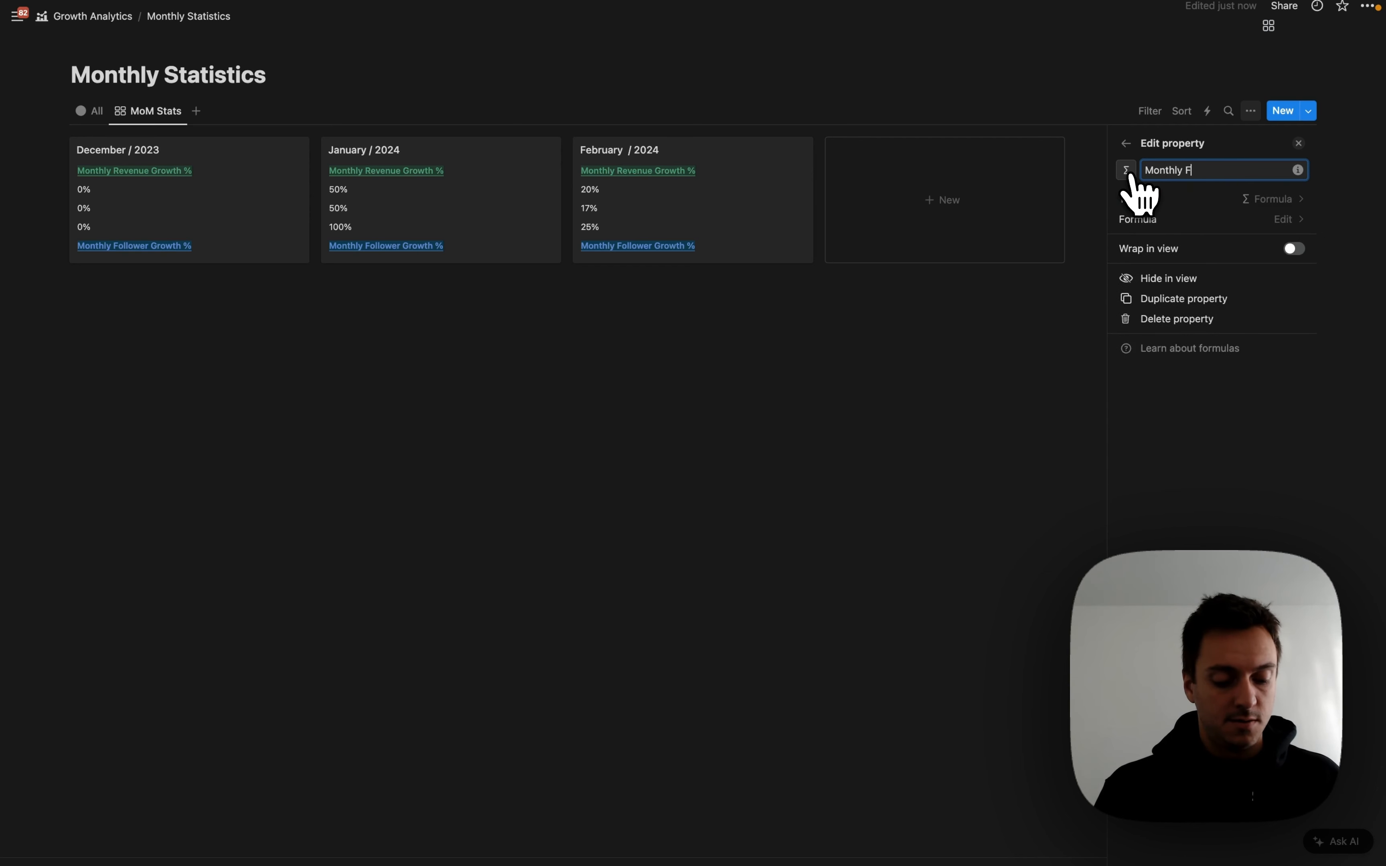
pyautogui.write('Monthly Follower La')
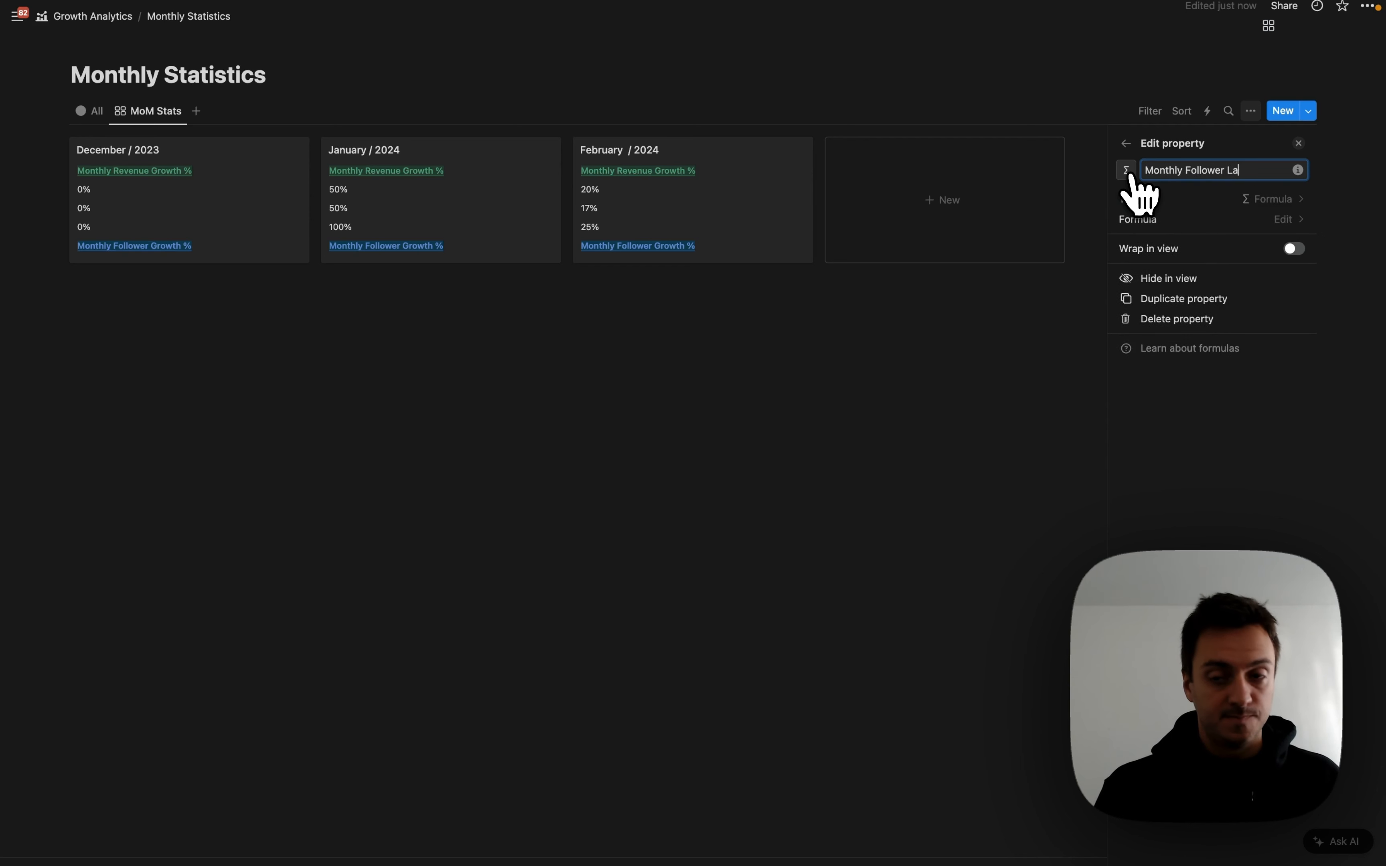
pyautogui.write('bel')
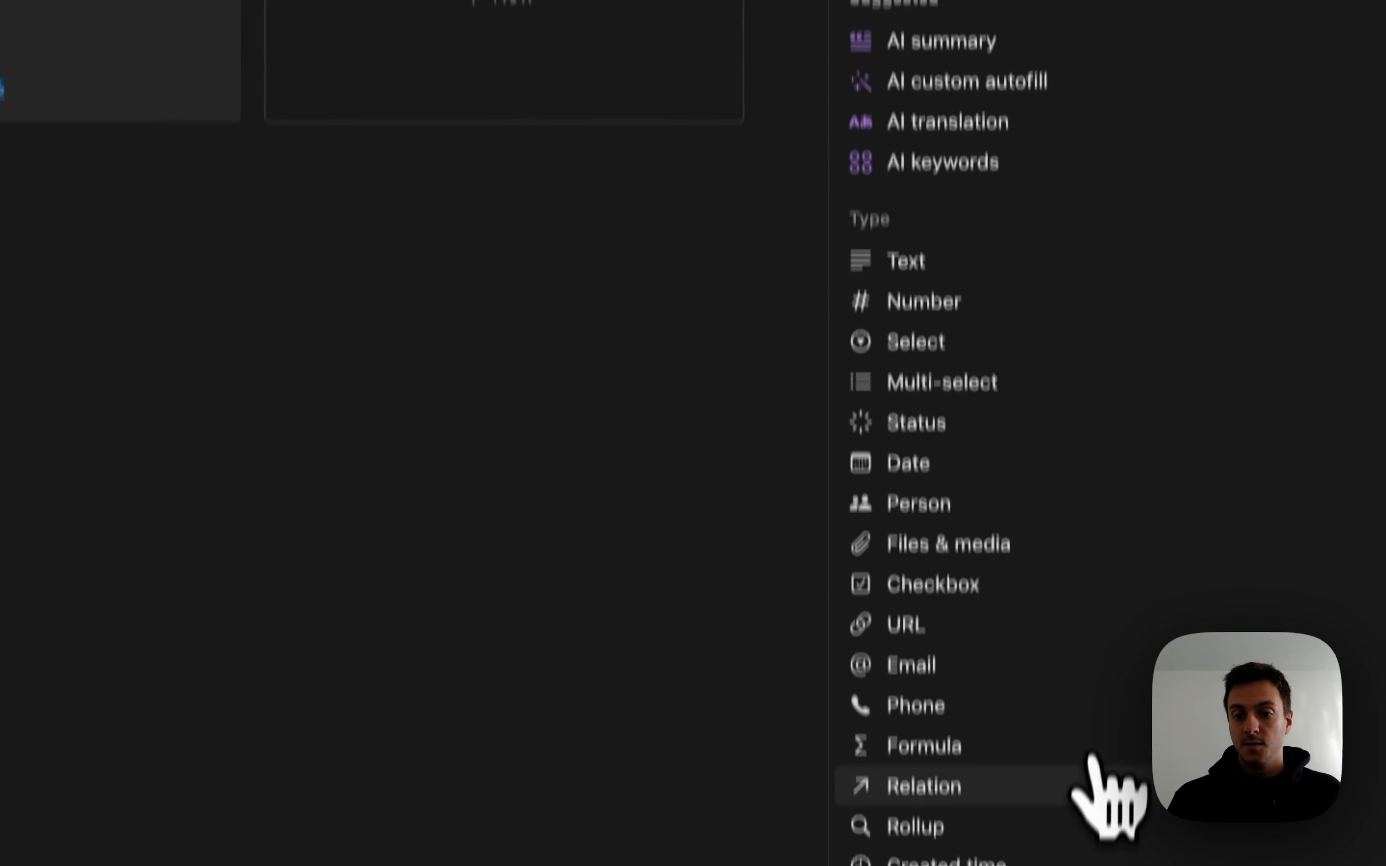
# Add a third label formula property containing "Monthly Sales Growth %".style("b", "u", "red", "red_background").
pyautogui.click(945, 748)
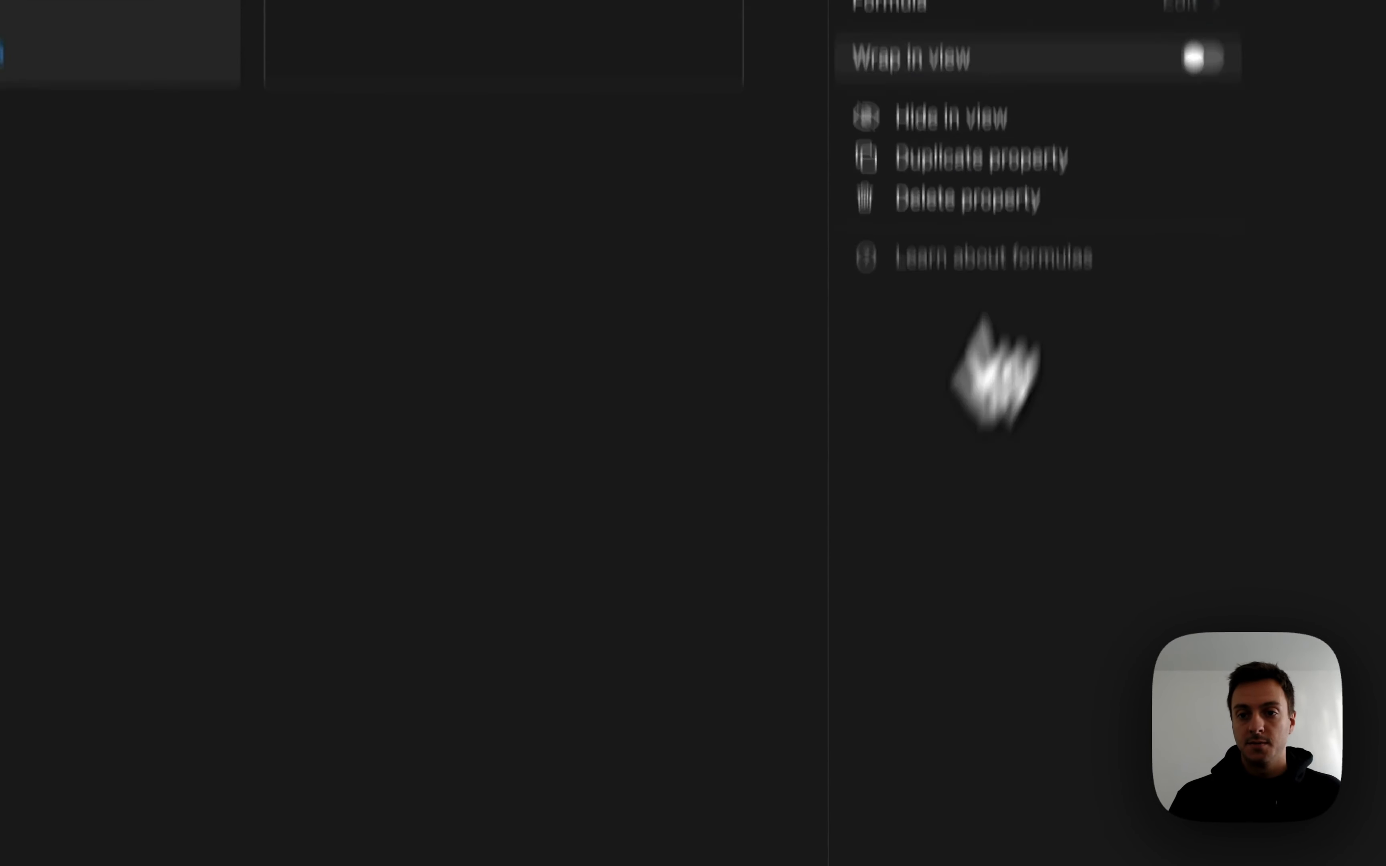
pyautogui.click(1180, 7)
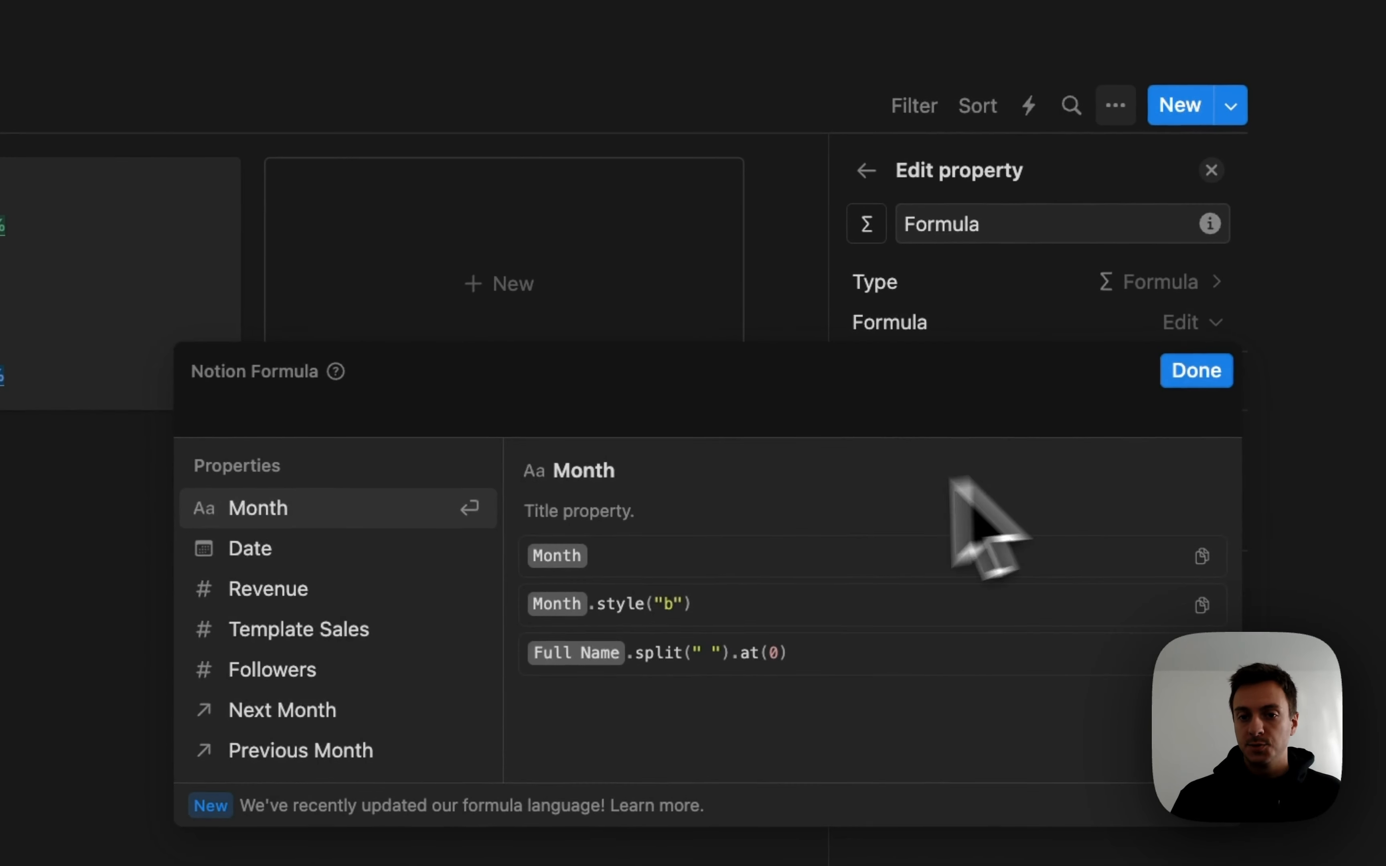
pyautogui.write('"Monthly Sales Growth %".style("b", "u", "red", "red_background")')
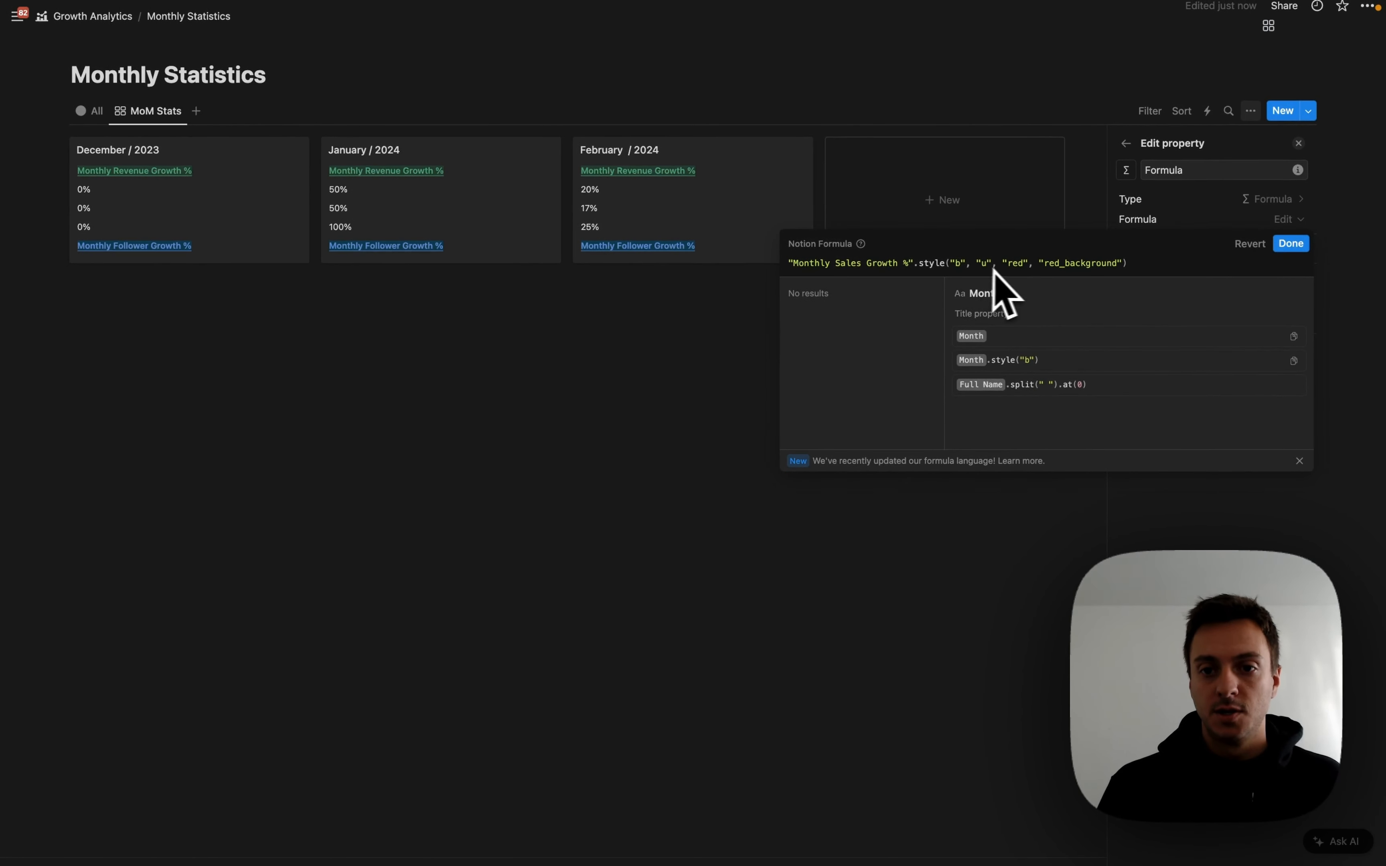
pyautogui.click(1291, 244)
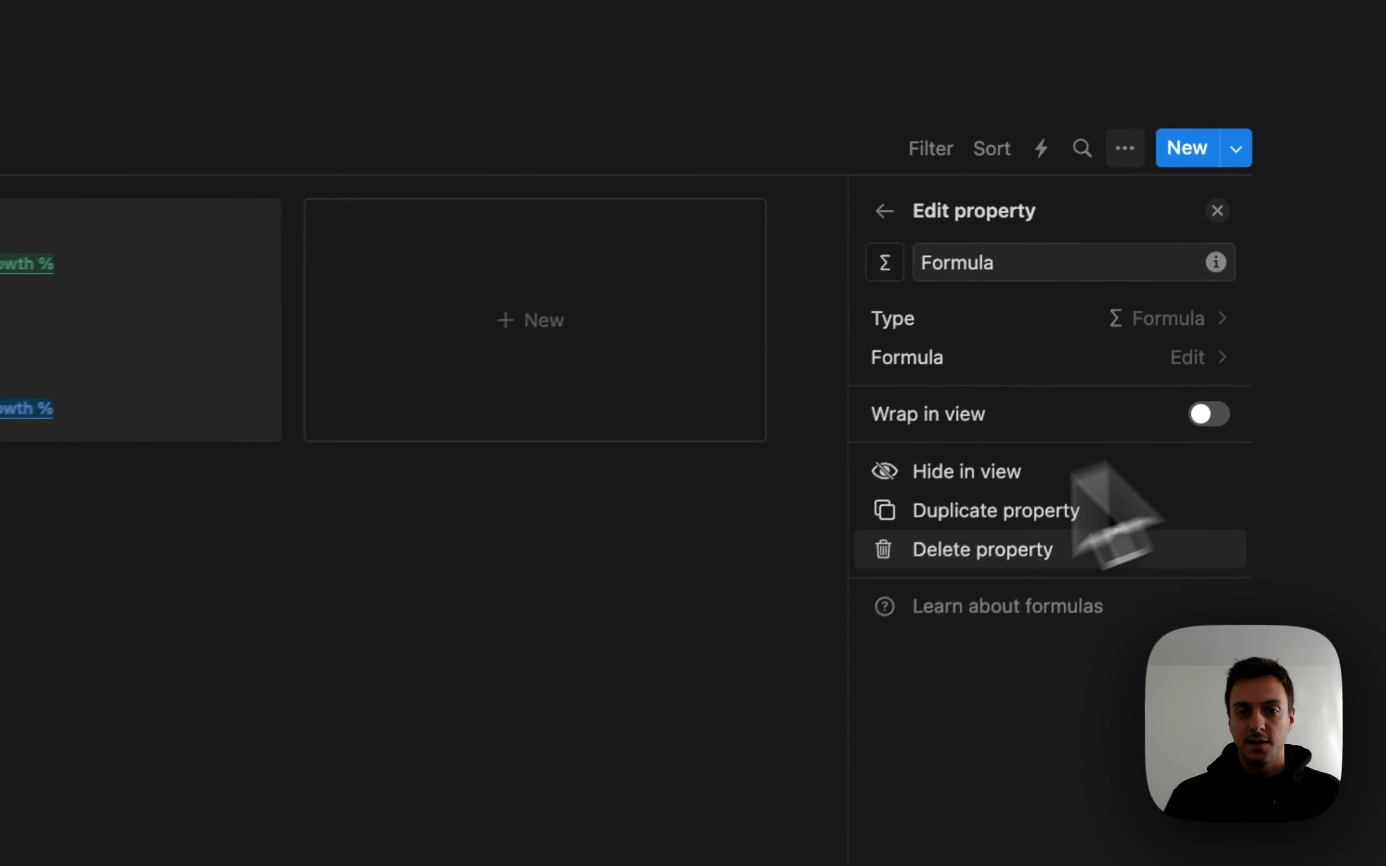
# Rename the red sales formula property as "Monthly Sales Label" and leave its property settings.
pyautogui.doubleClick(1018, 278)
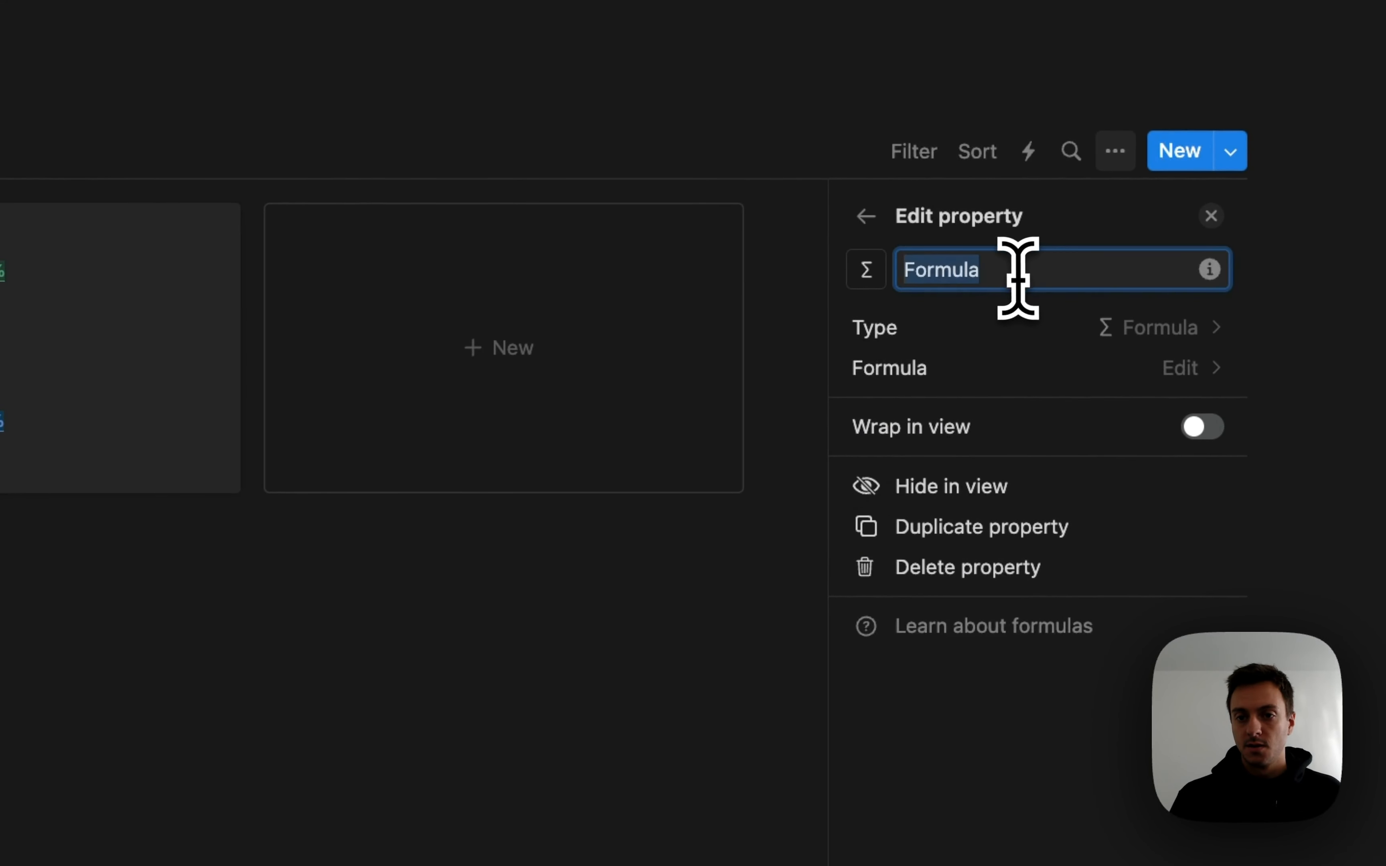
pyautogui.write('Mon')
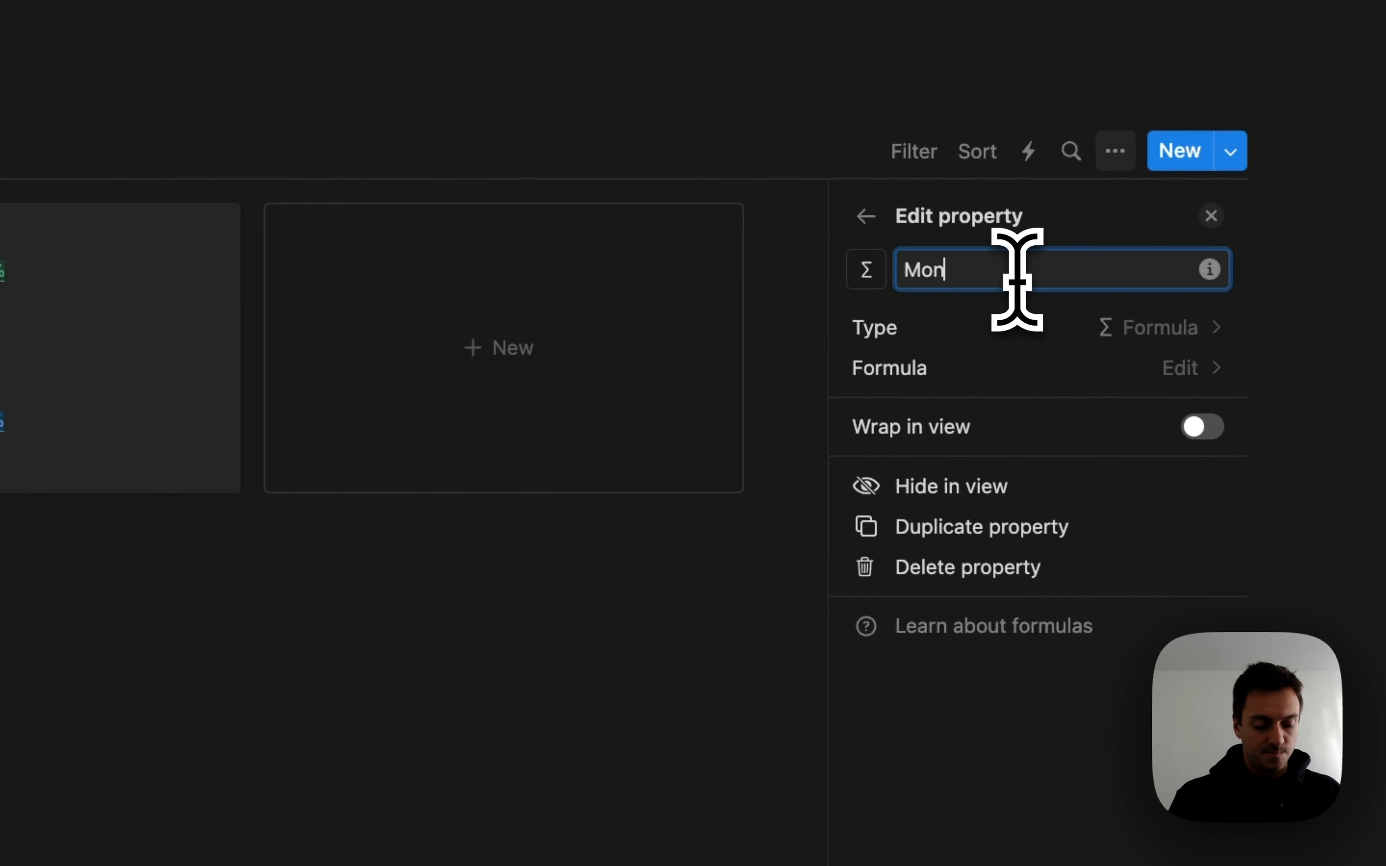
pyautogui.write('thly Sales Label')
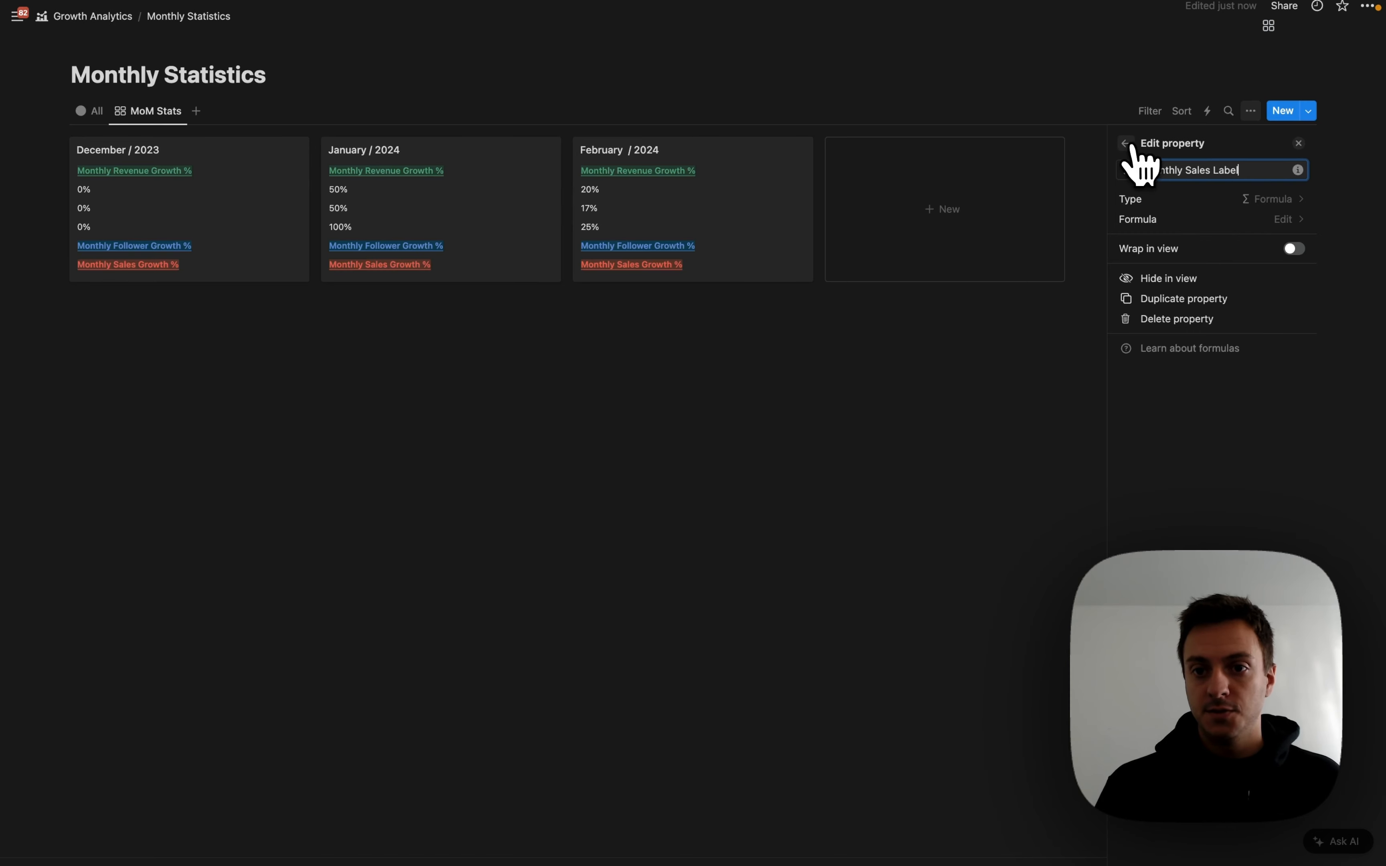
pyautogui.click(1126, 144)
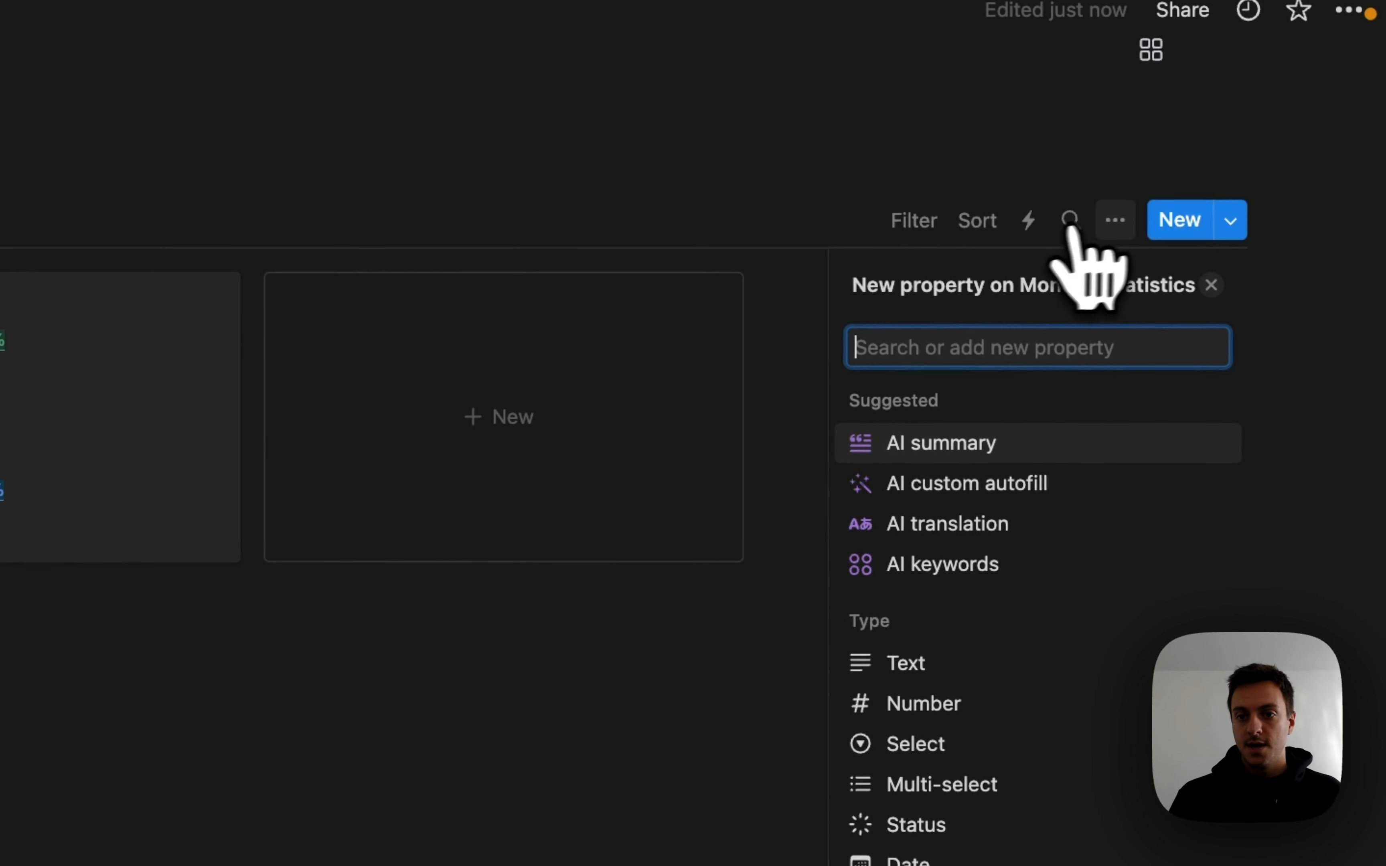
# Reorder the gallery's shown properties so Monthly Sales Label sits directly above MoM Sales % and Monthly Follower Label directly above MoM Follower %.
pyautogui.click(1115, 220)
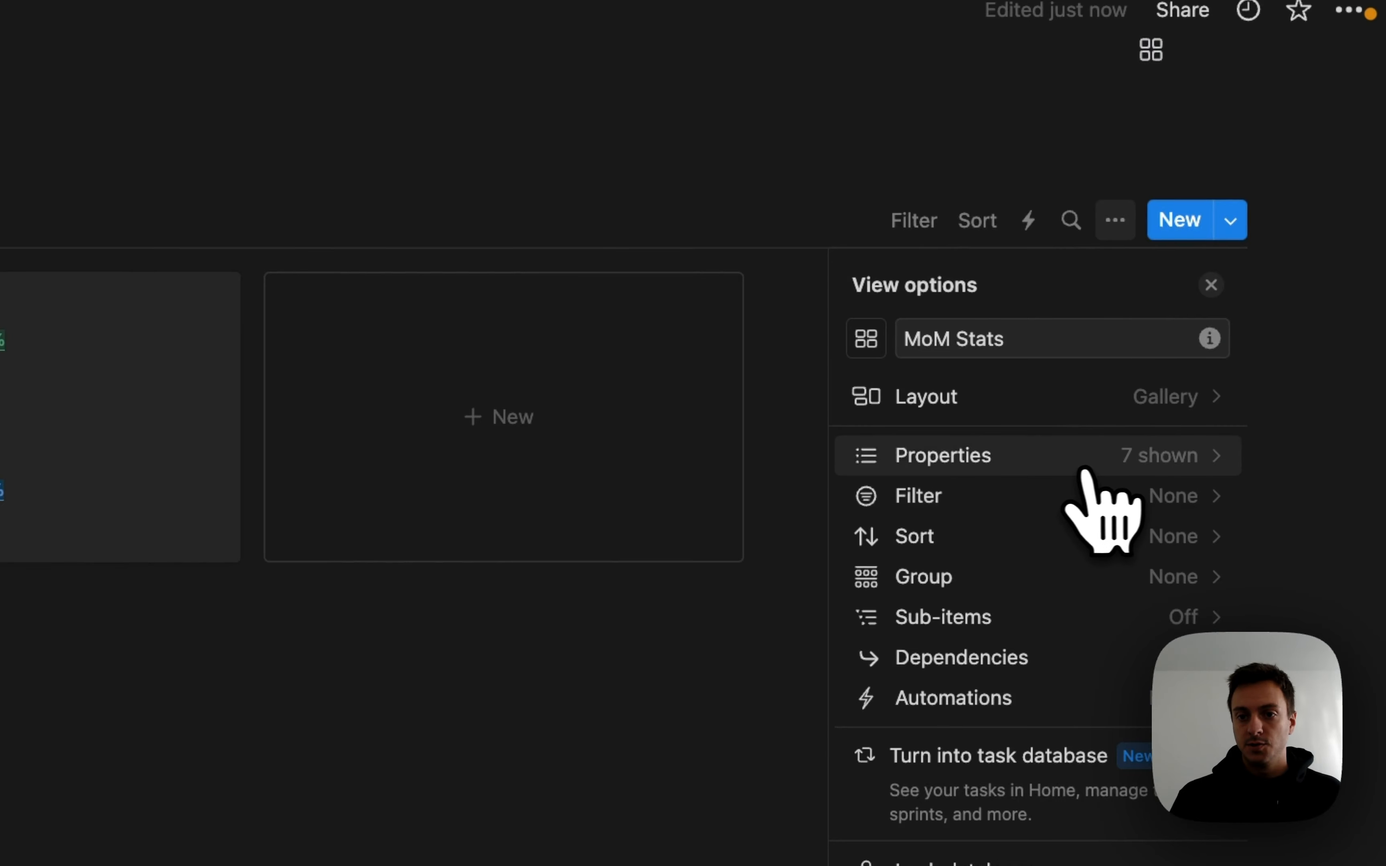
pyautogui.click(1034, 465)
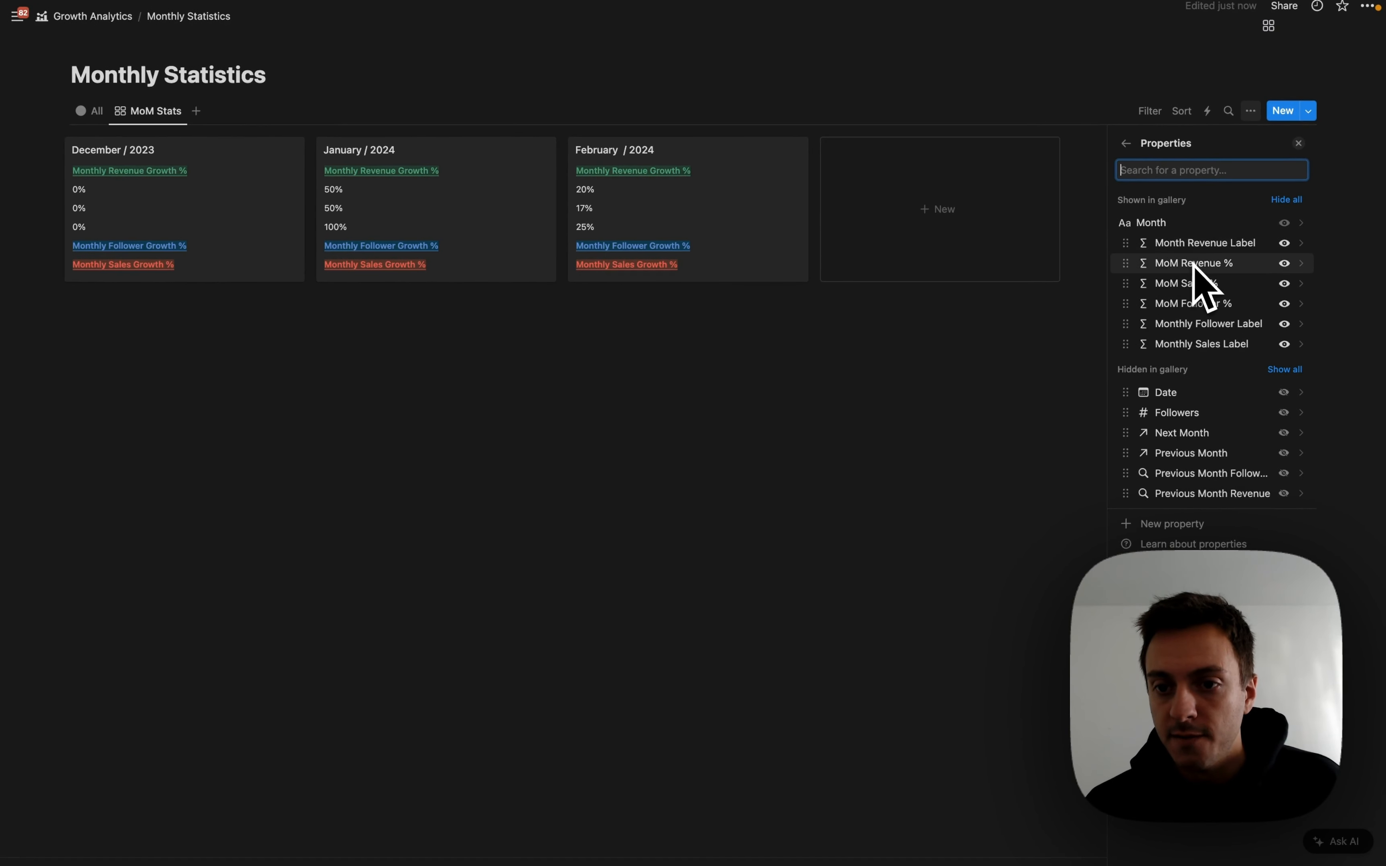
pyautogui.moveTo(1127, 342); pyautogui.dragTo(1129, 284)
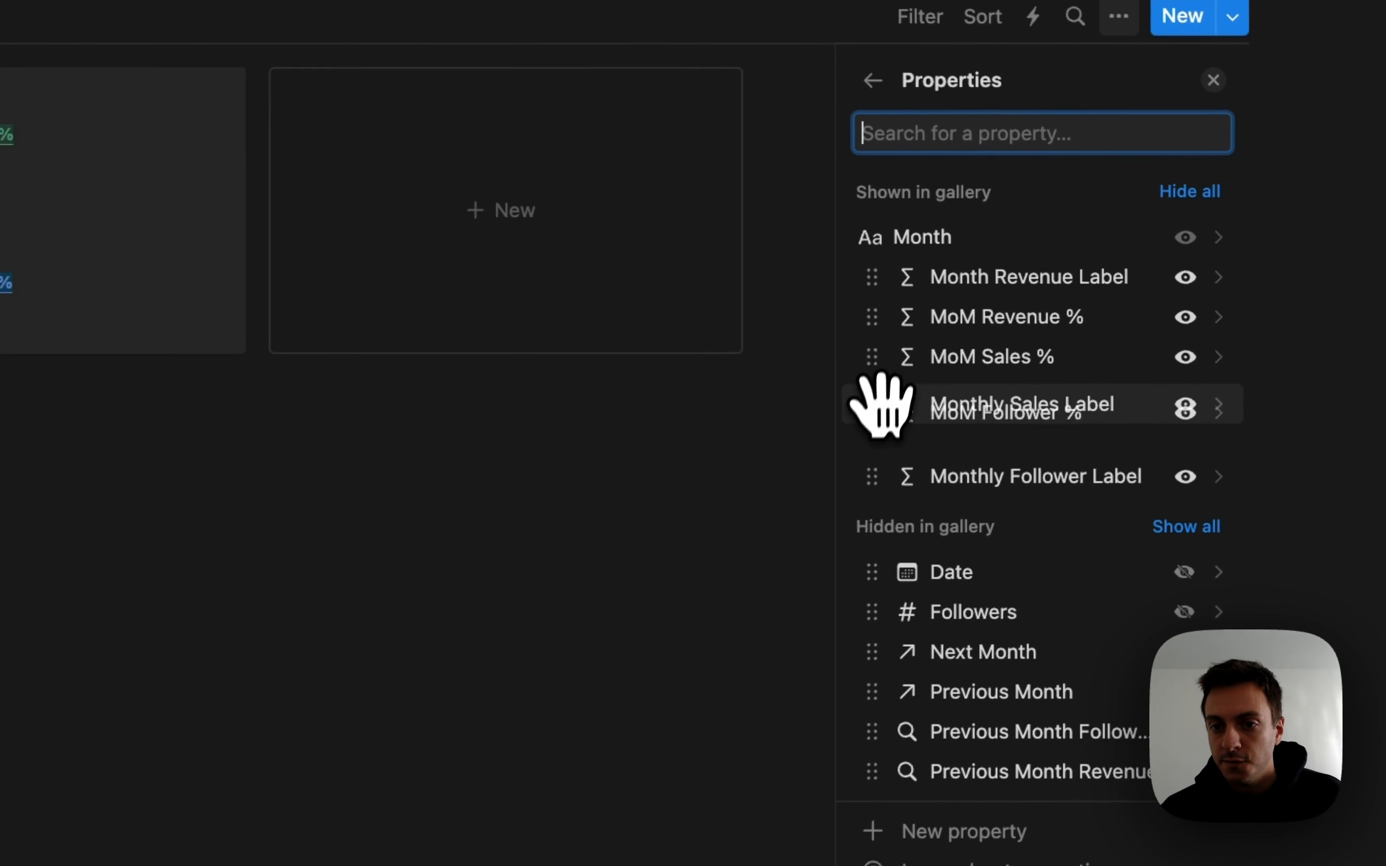
pyautogui.moveTo(869, 362); pyautogui.dragTo(871, 365)
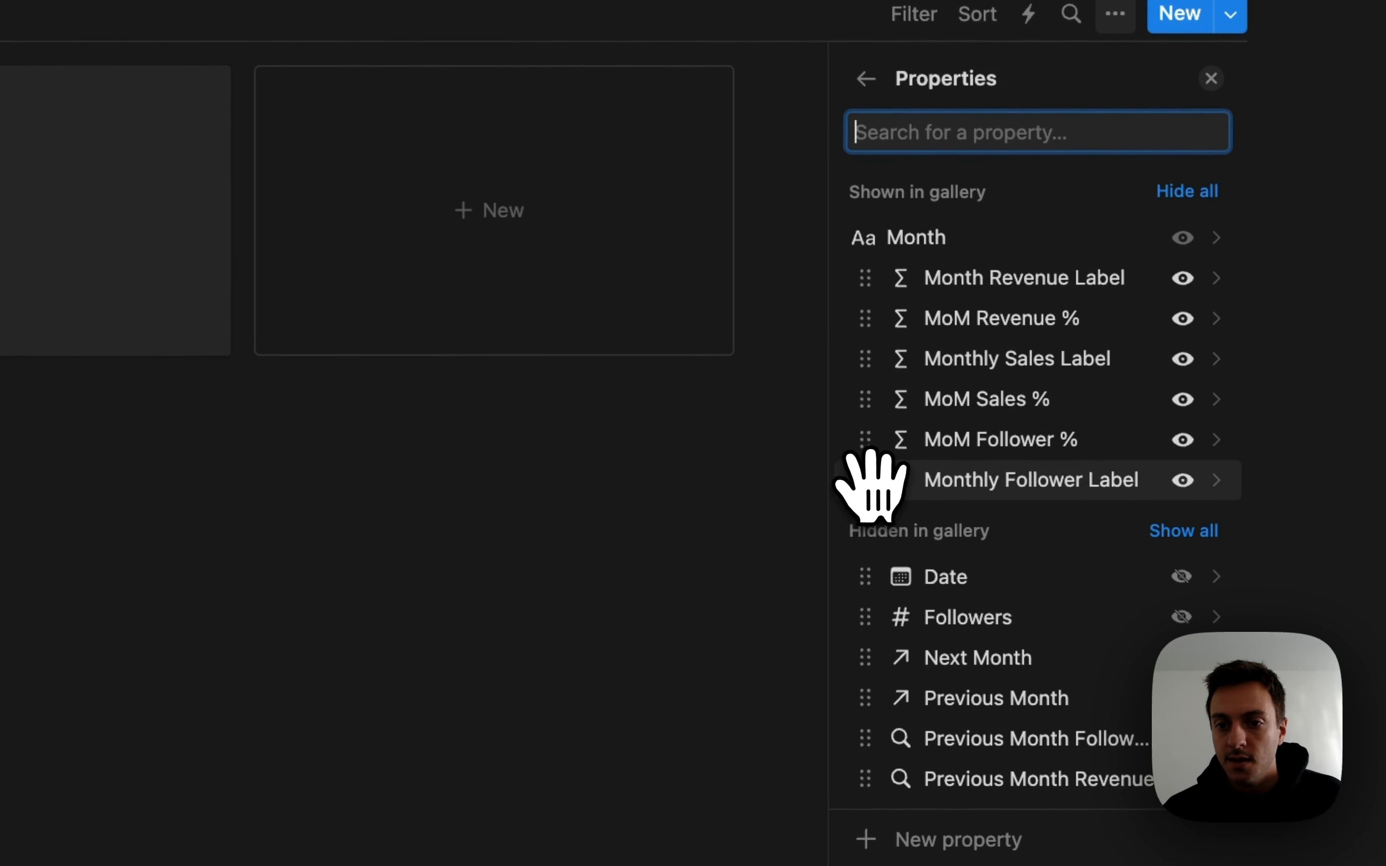
pyautogui.moveTo(871, 480); pyautogui.dragTo(1007, 475)
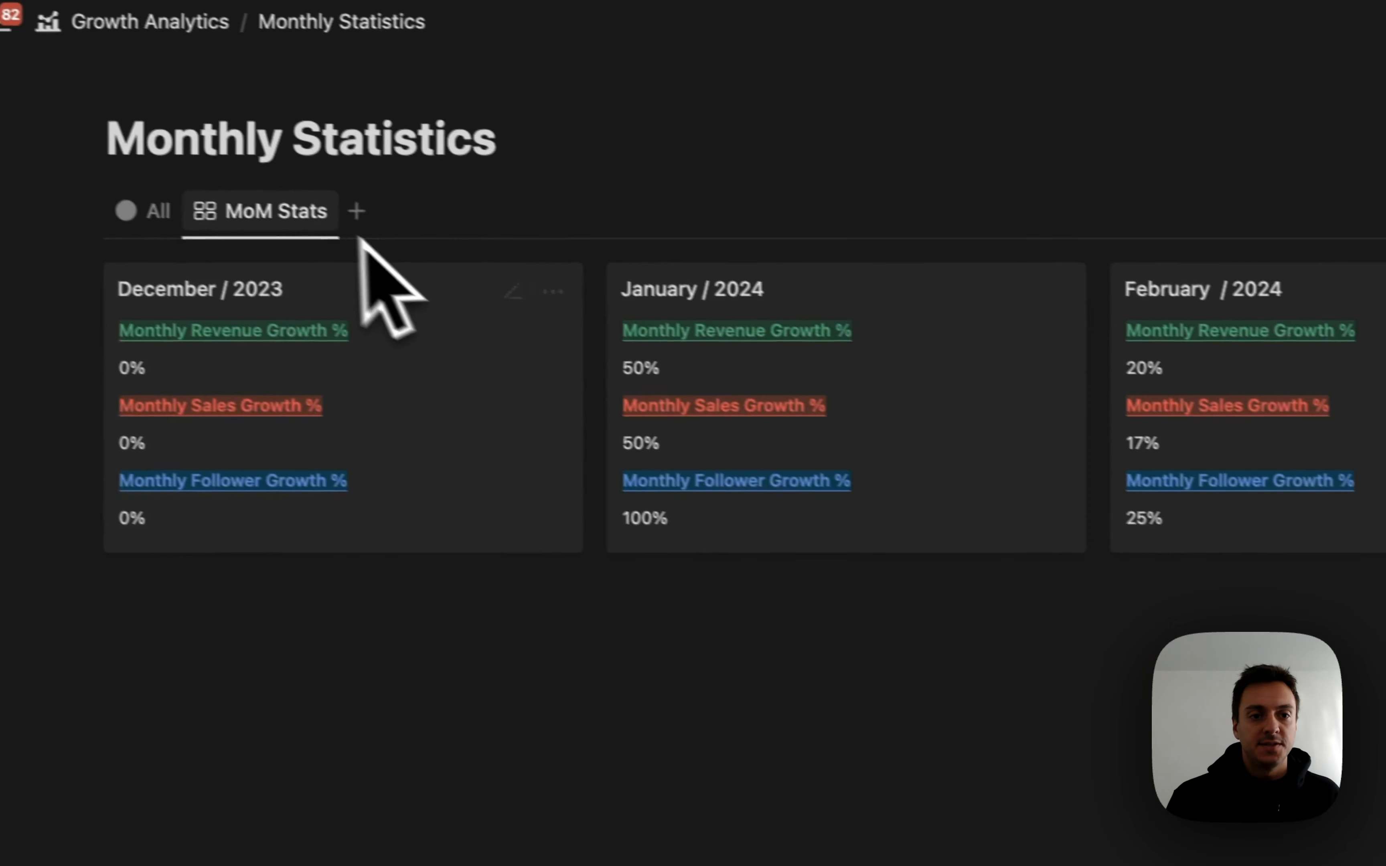
# Change the icon of the MoM Stats view to the rising line chart icon.
pyautogui.click(289, 224)
pyautogui.click(344, 319)
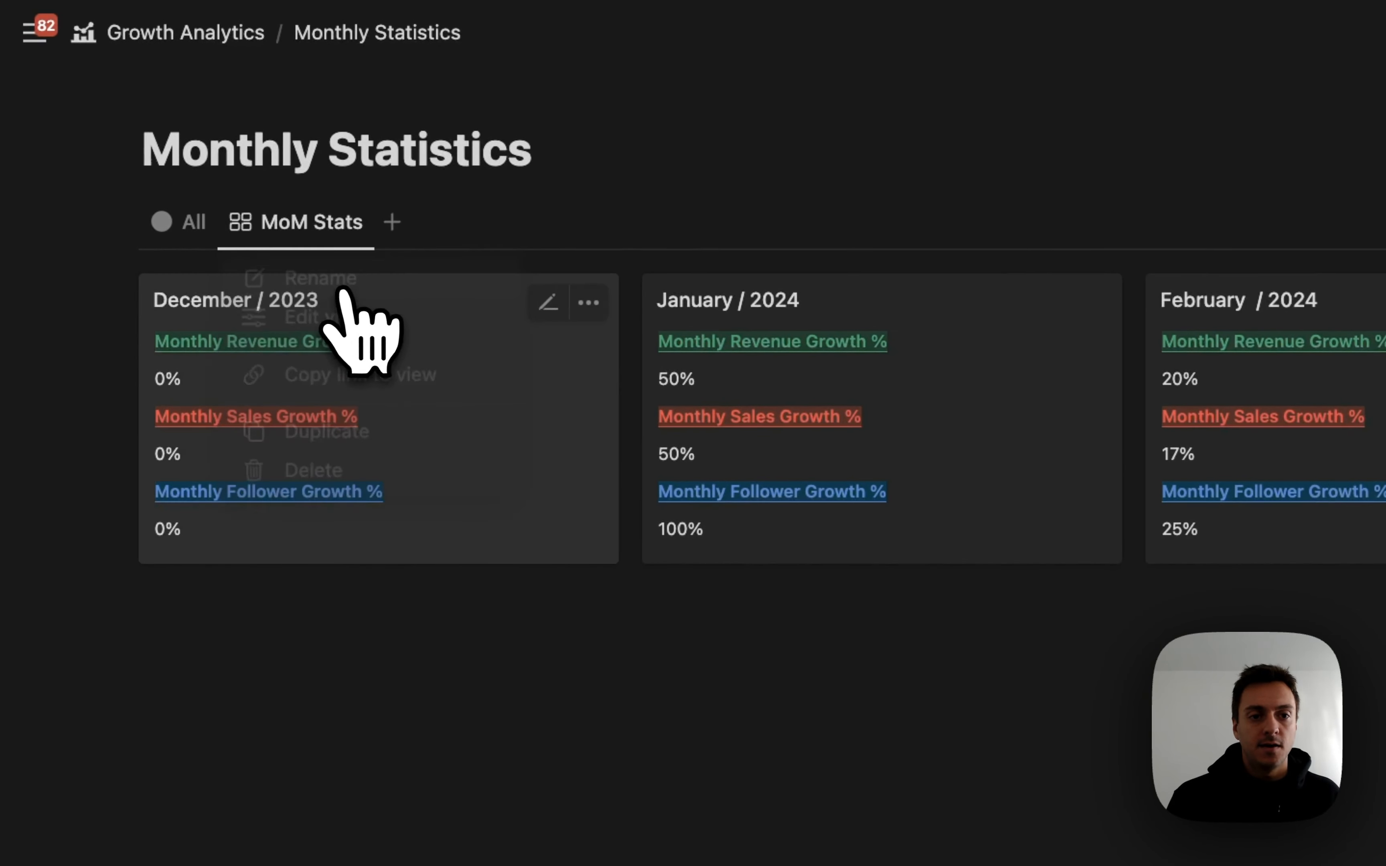
pyautogui.click(885, 342)
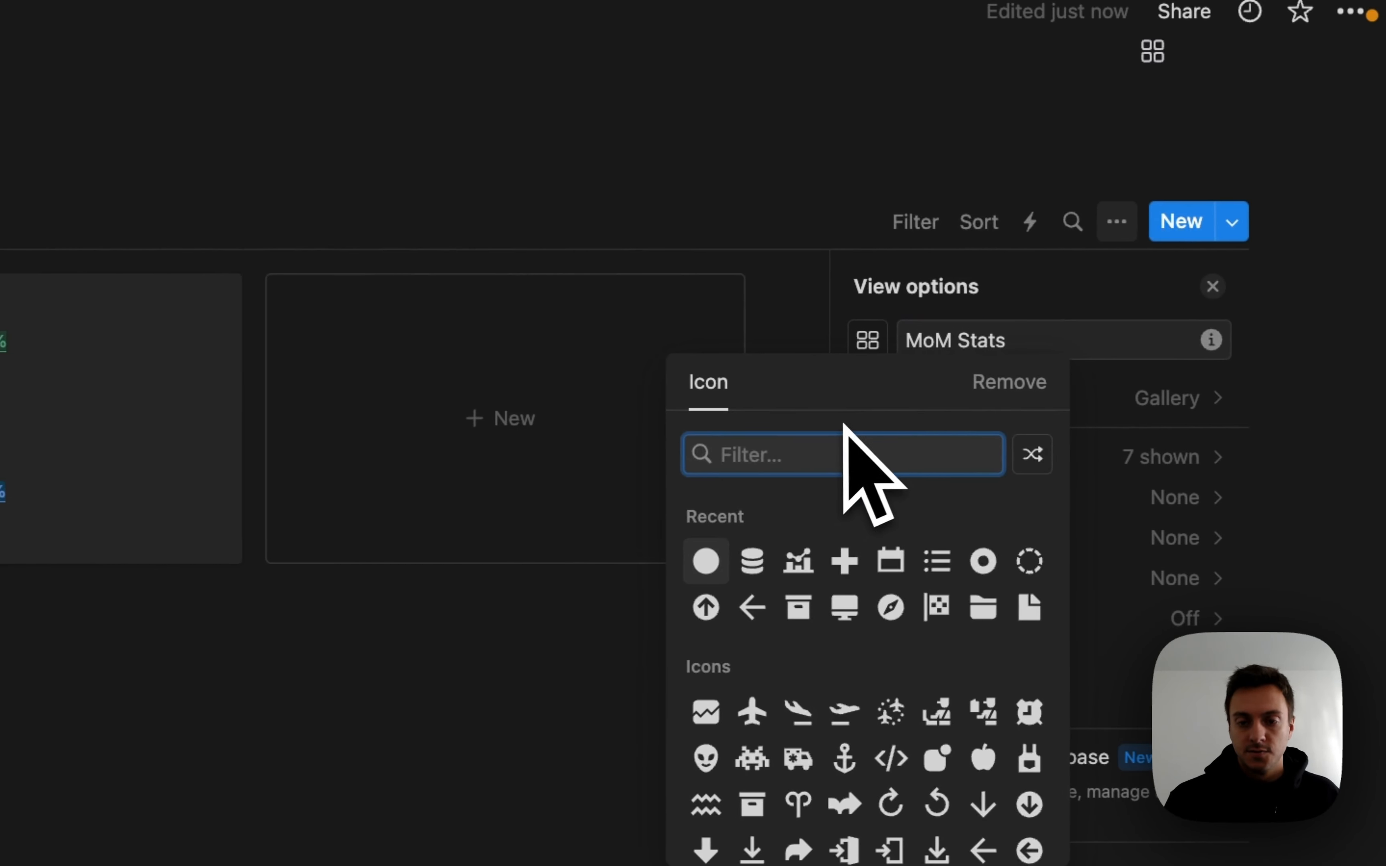
pyautogui.write('chart')
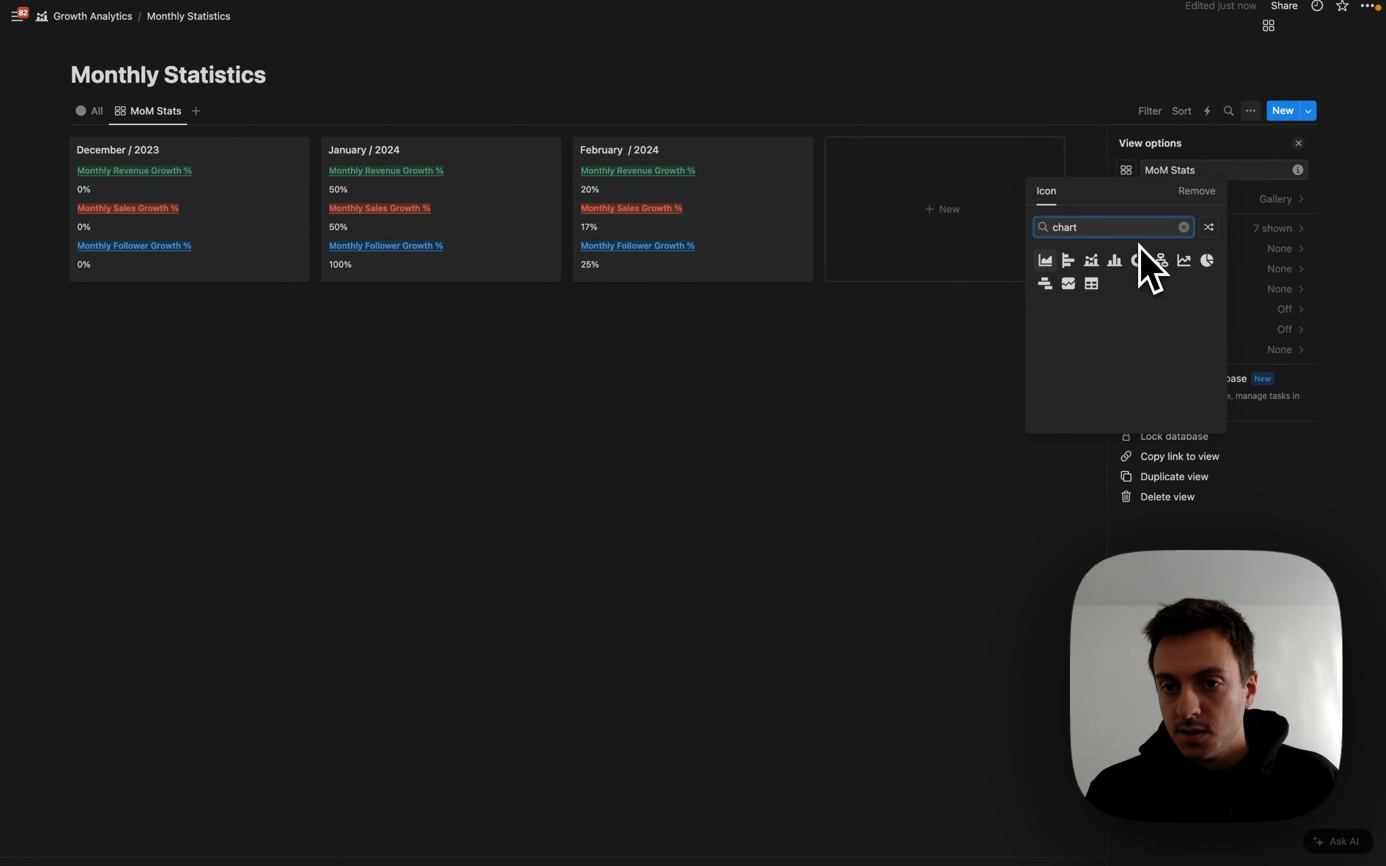
pyautogui.click(1184, 260)
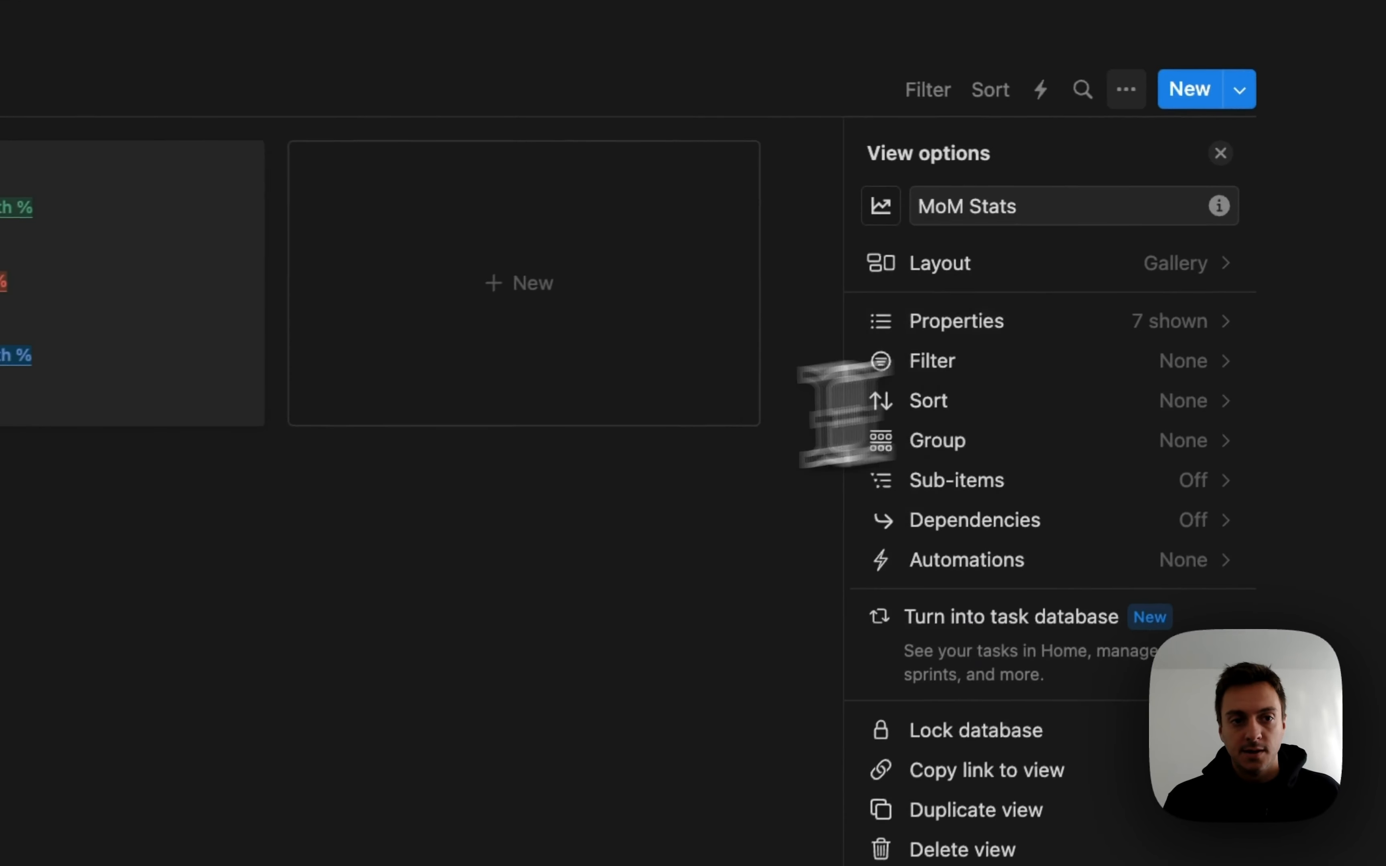
# Create a new page template for the Monthly Statistics database and title it "New Month".
pyautogui.click(1358, 109)
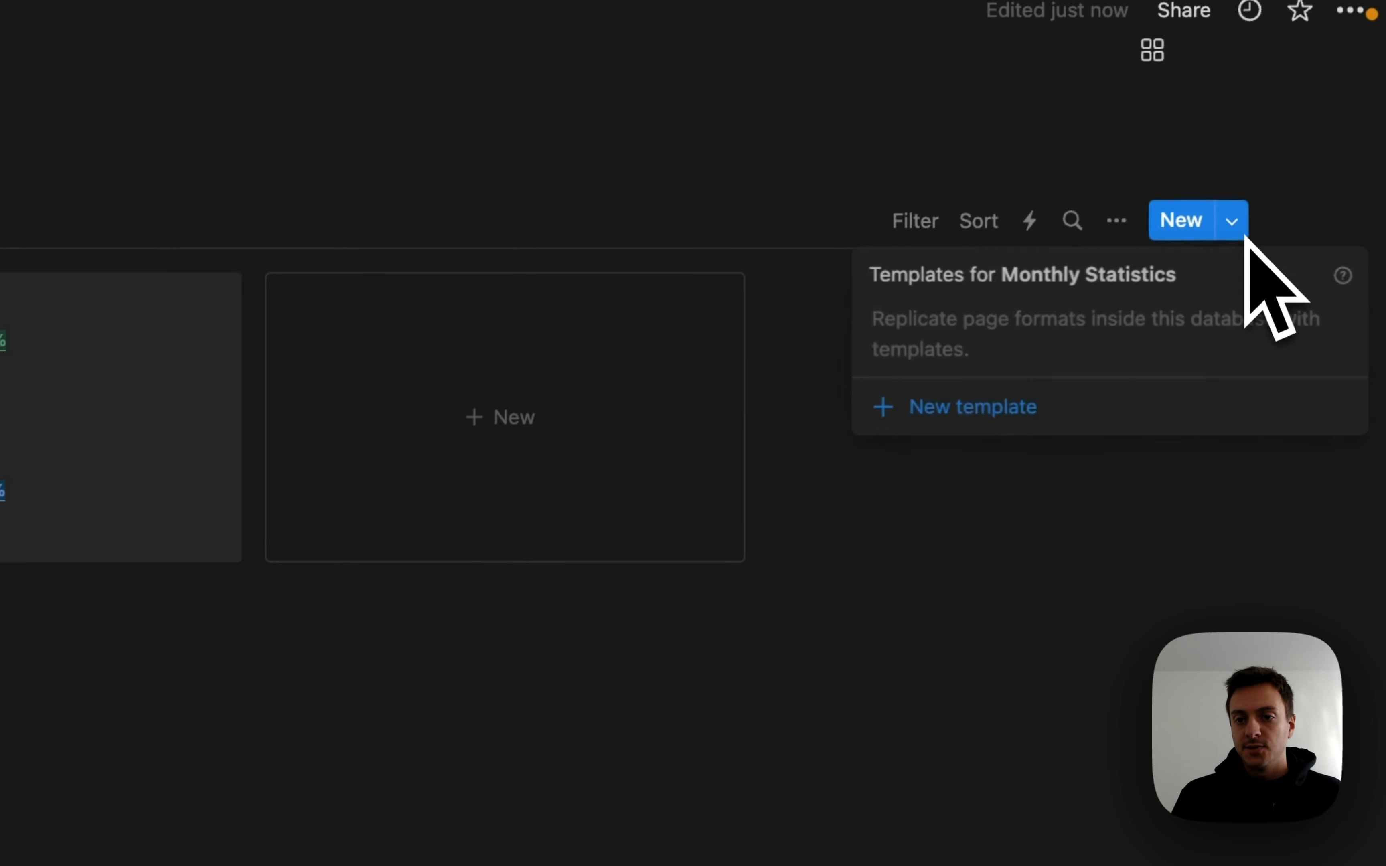
pyautogui.click(942, 432)
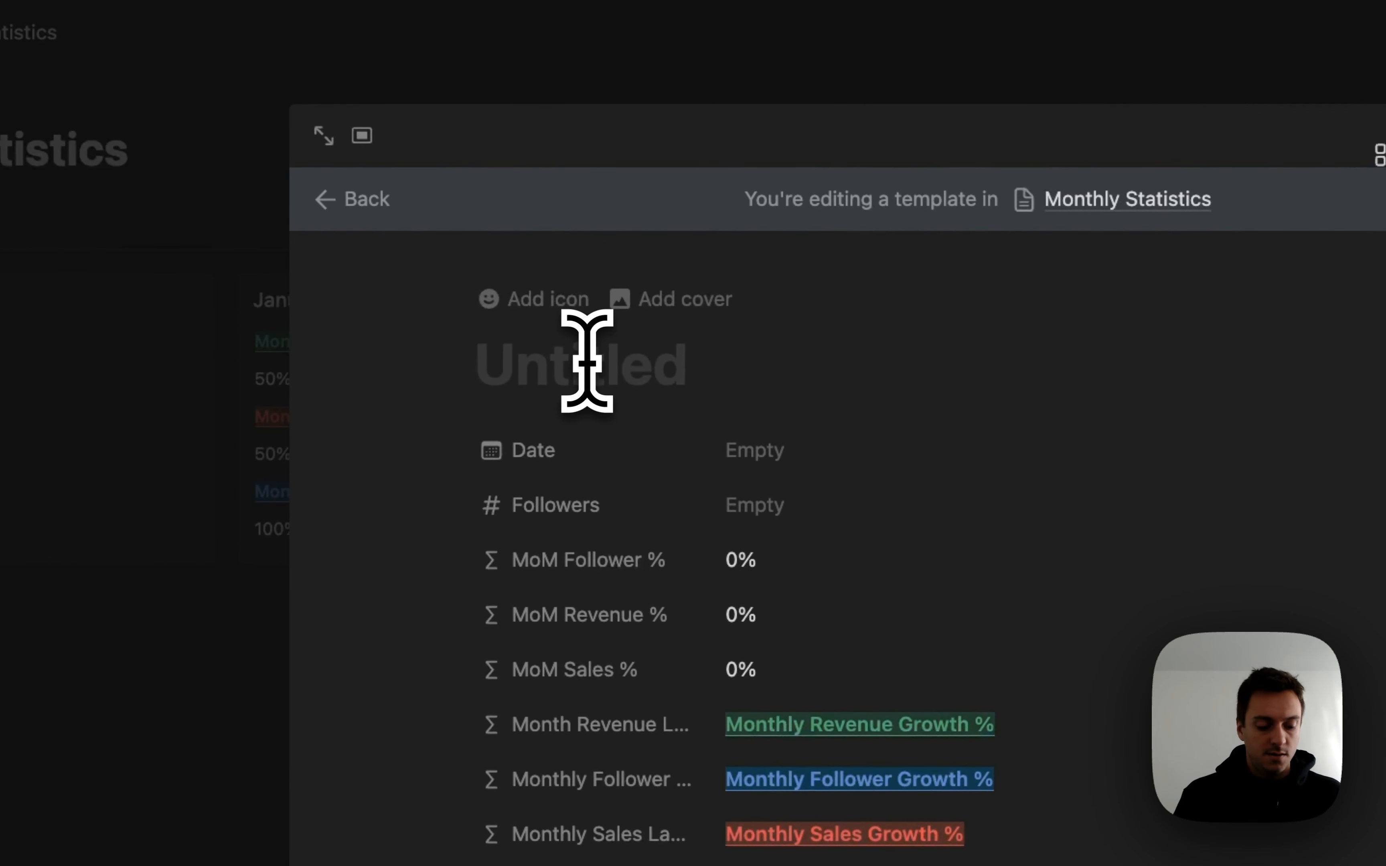
pyautogui.write('New Month')
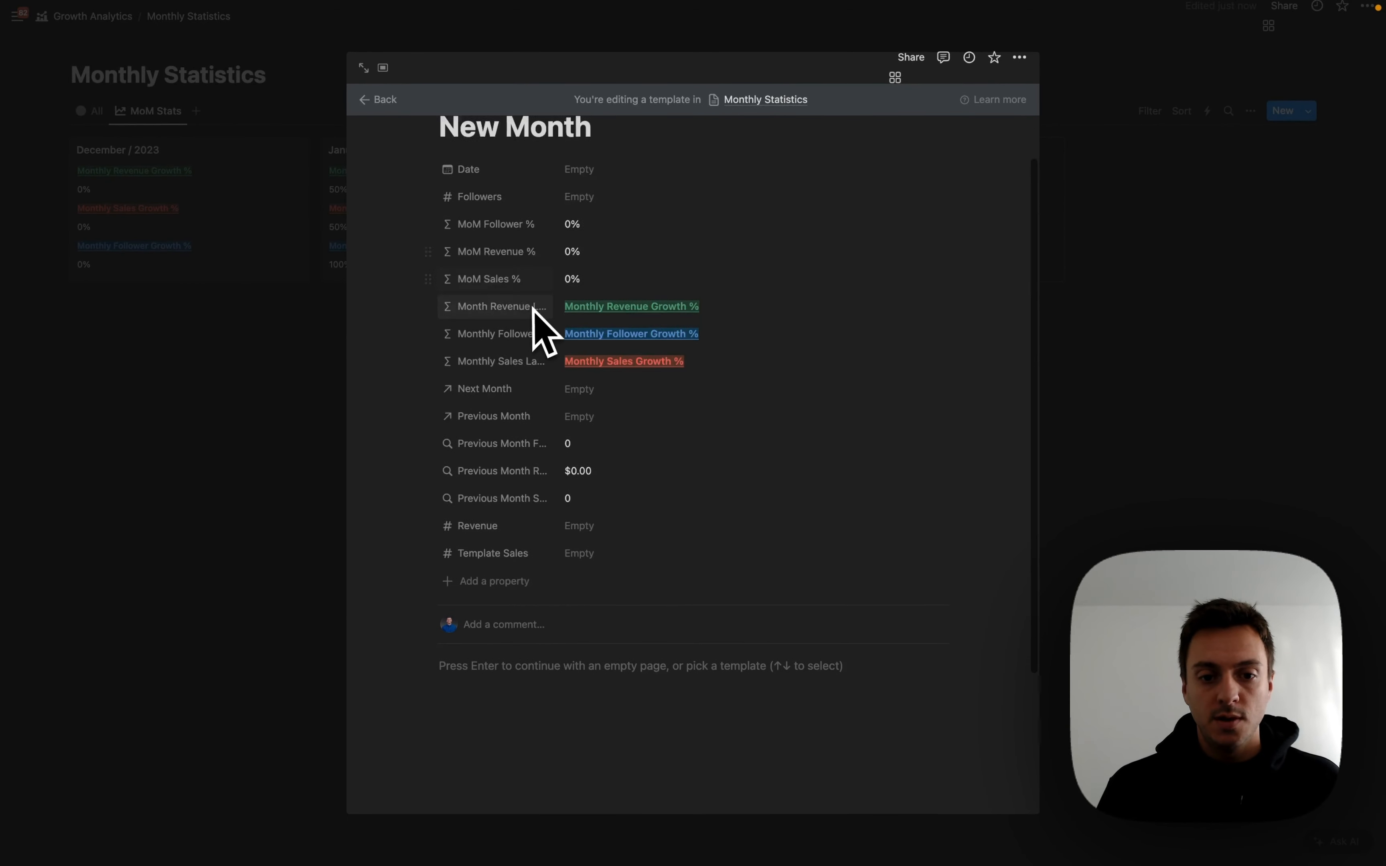
pyautogui.scroll(-5, 547, 331)
pyautogui.scroll(5, 550, 362)
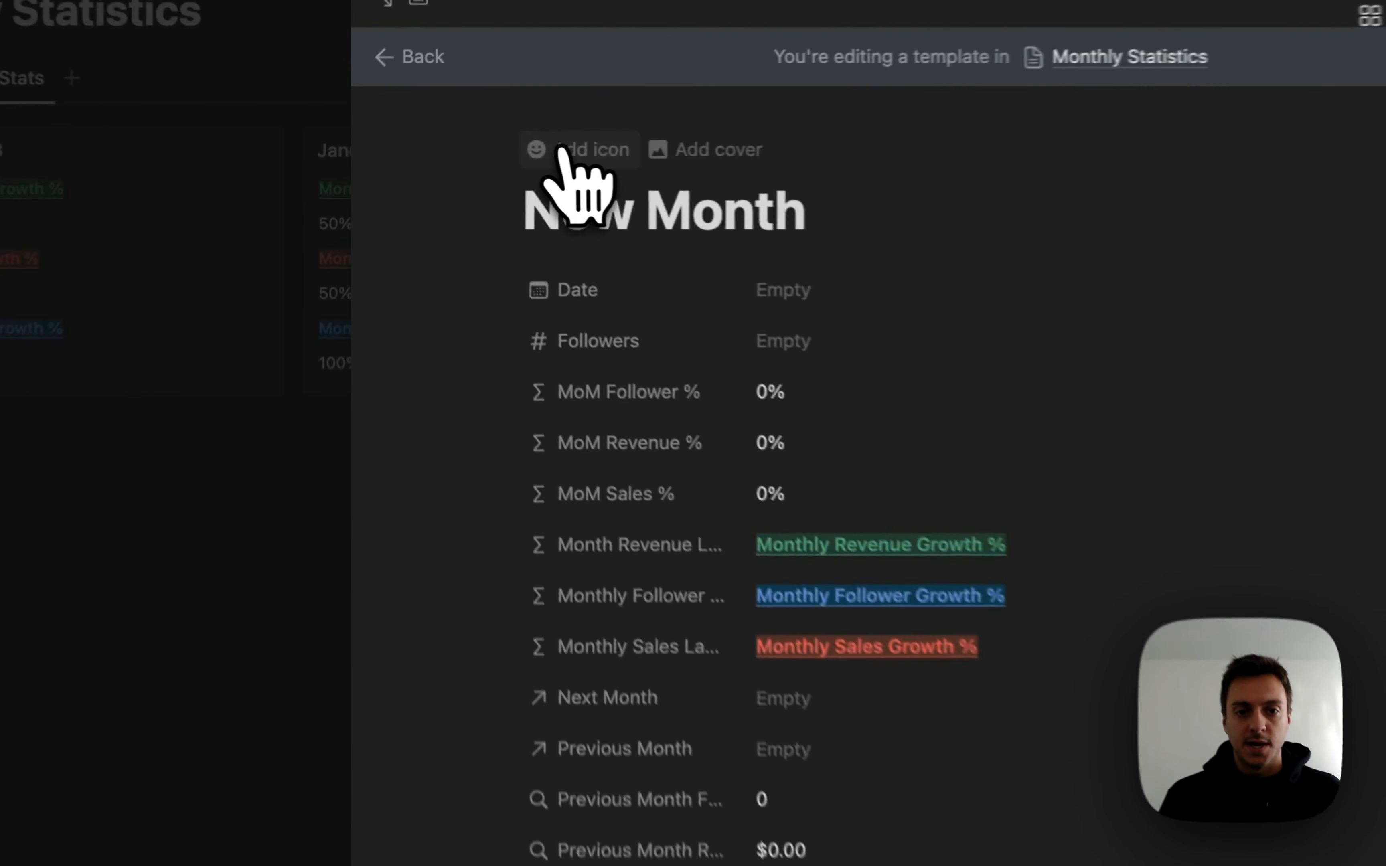
# Give the New Month template a calendar icon with vertical bars from the icon set.
pyautogui.click(467, 149)
pyautogui.click(388, 262)
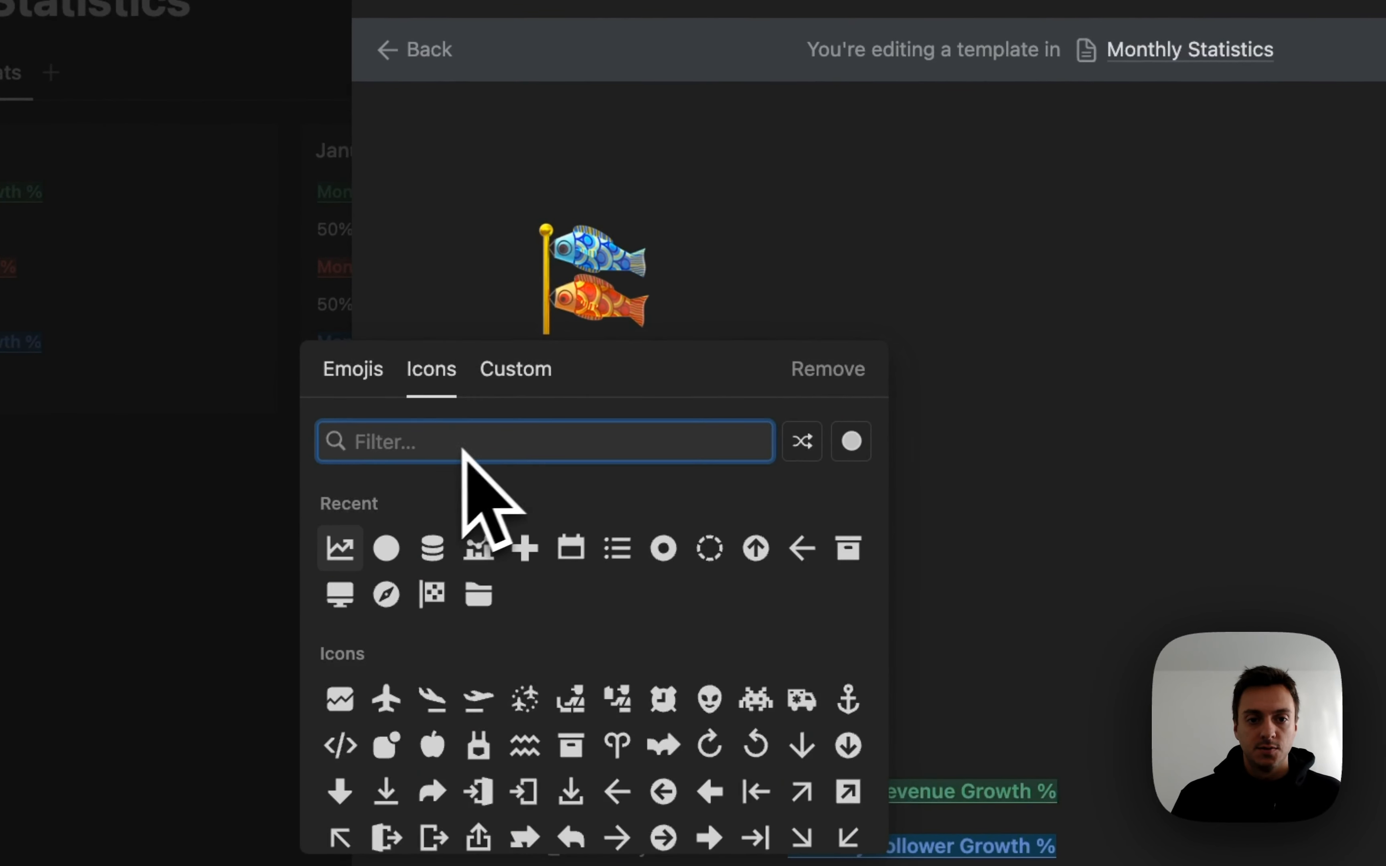
pyautogui.write('calen')
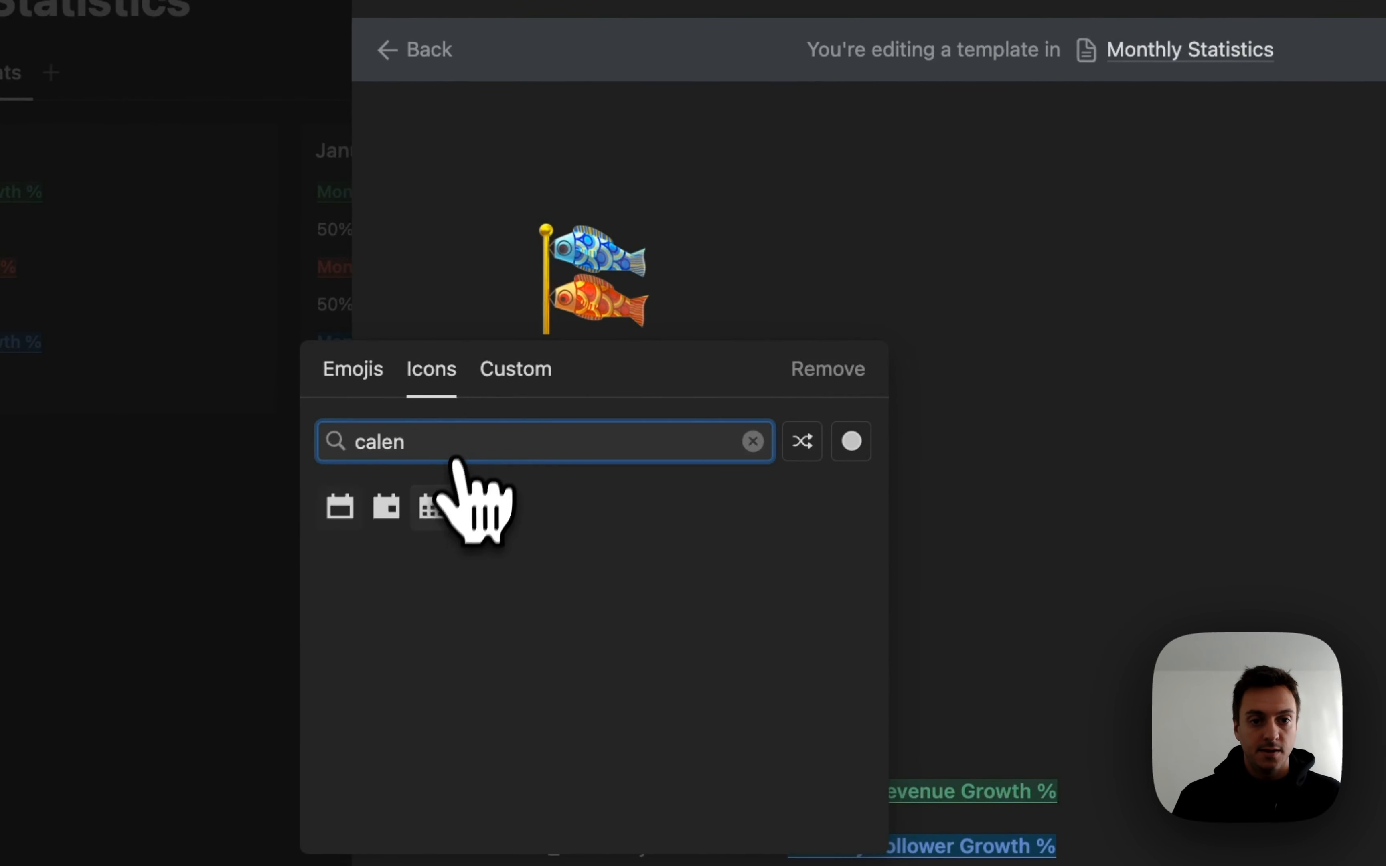
pyautogui.click(478, 507)
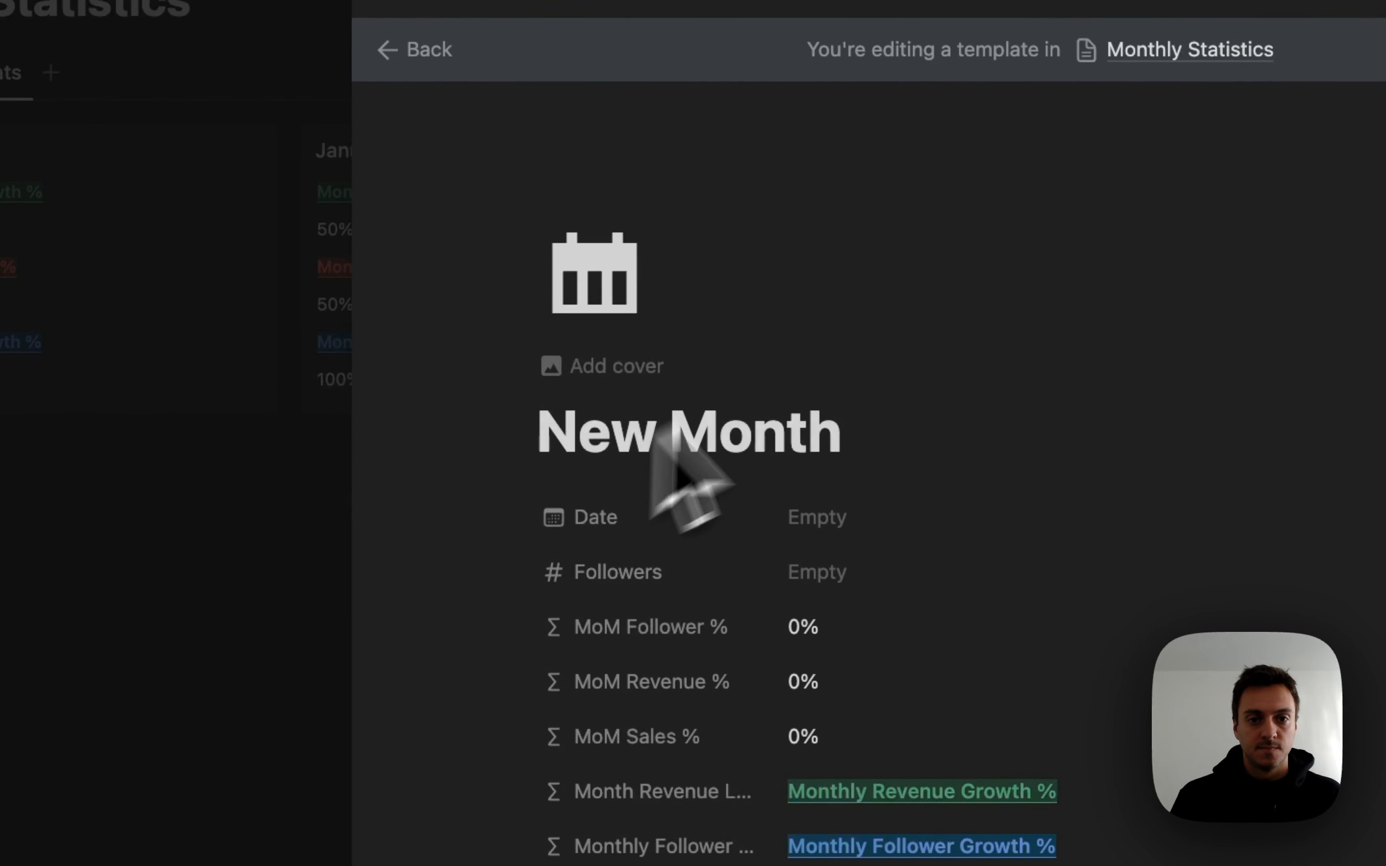
# Add a Heading 2 reading "Monthly Reflections" to the template body, make it bold and underlined, and leave the template.
pyautogui.scroll(-10, 721, 321)
pyautogui.press('Return')
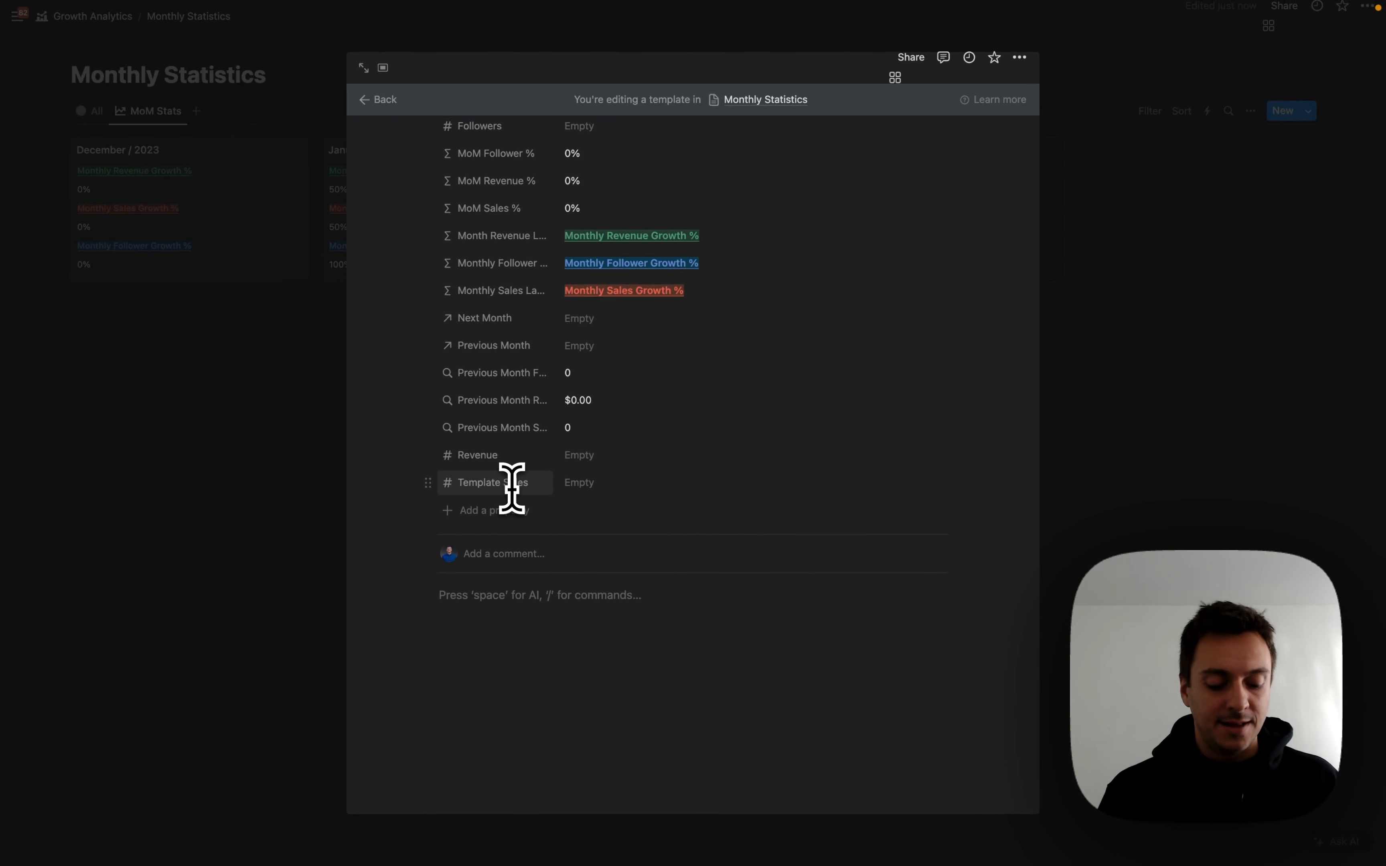
pyautogui.write('/')
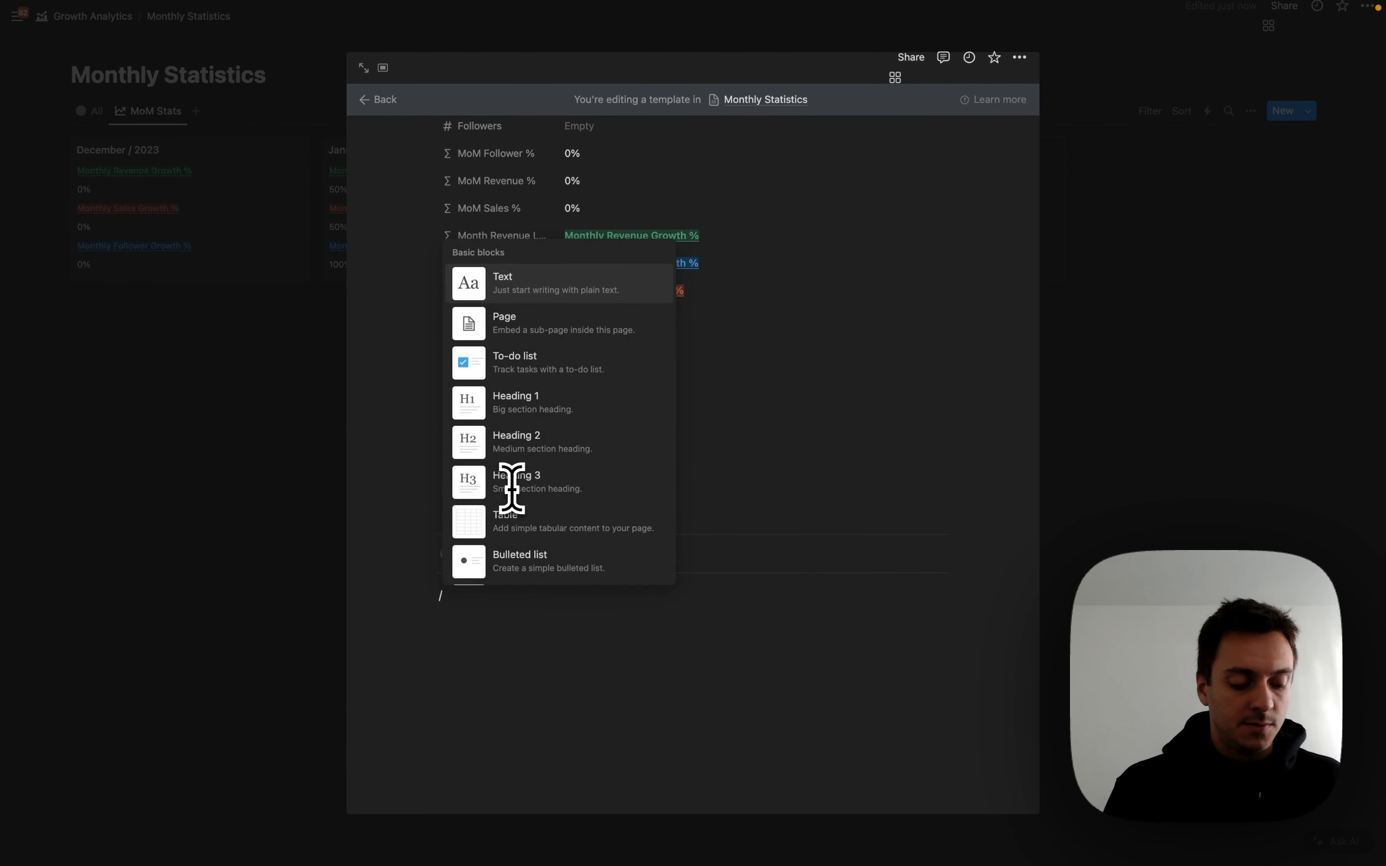
pyautogui.write('heado')
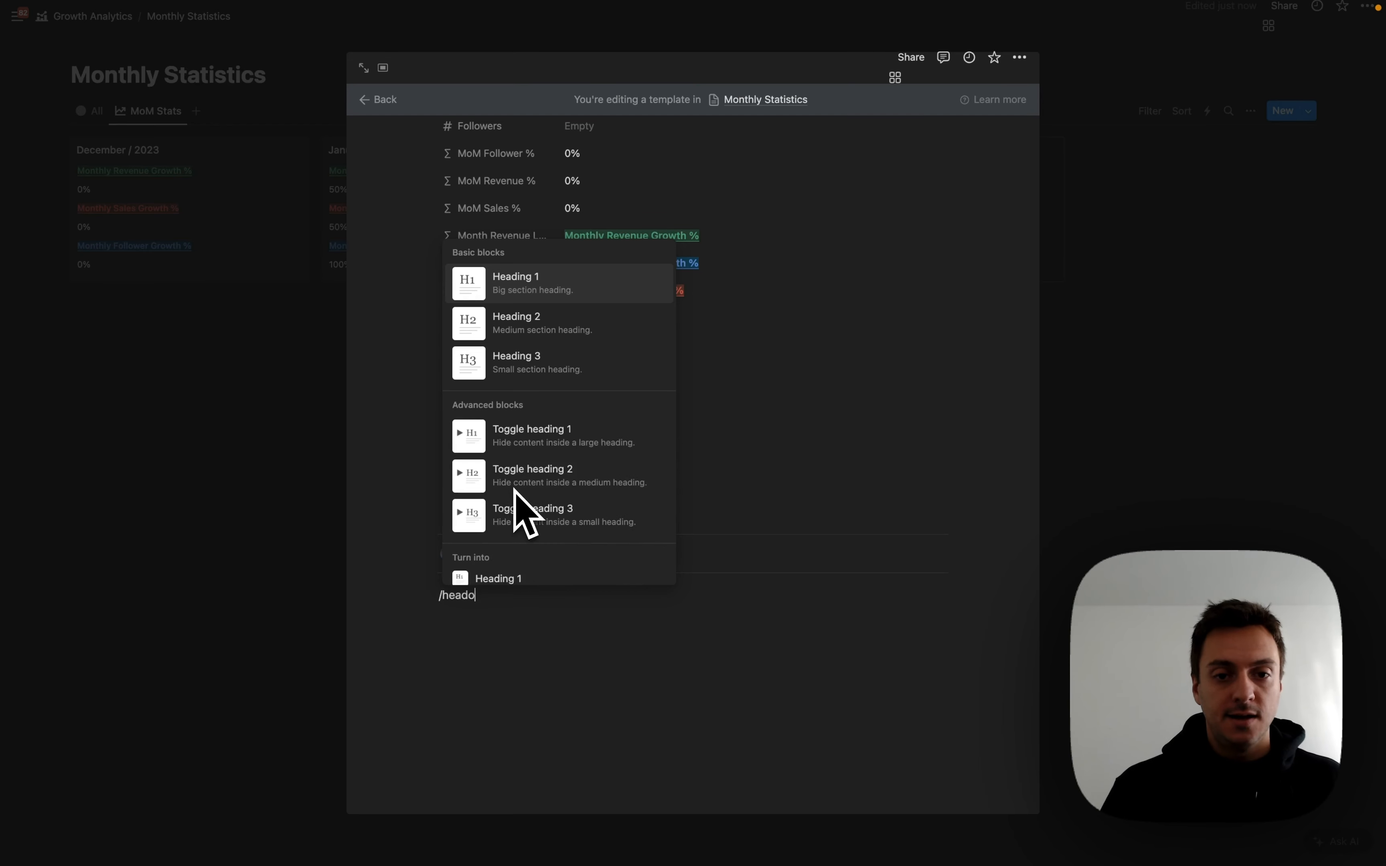
pyautogui.press('Down')
pyautogui.press('Return')
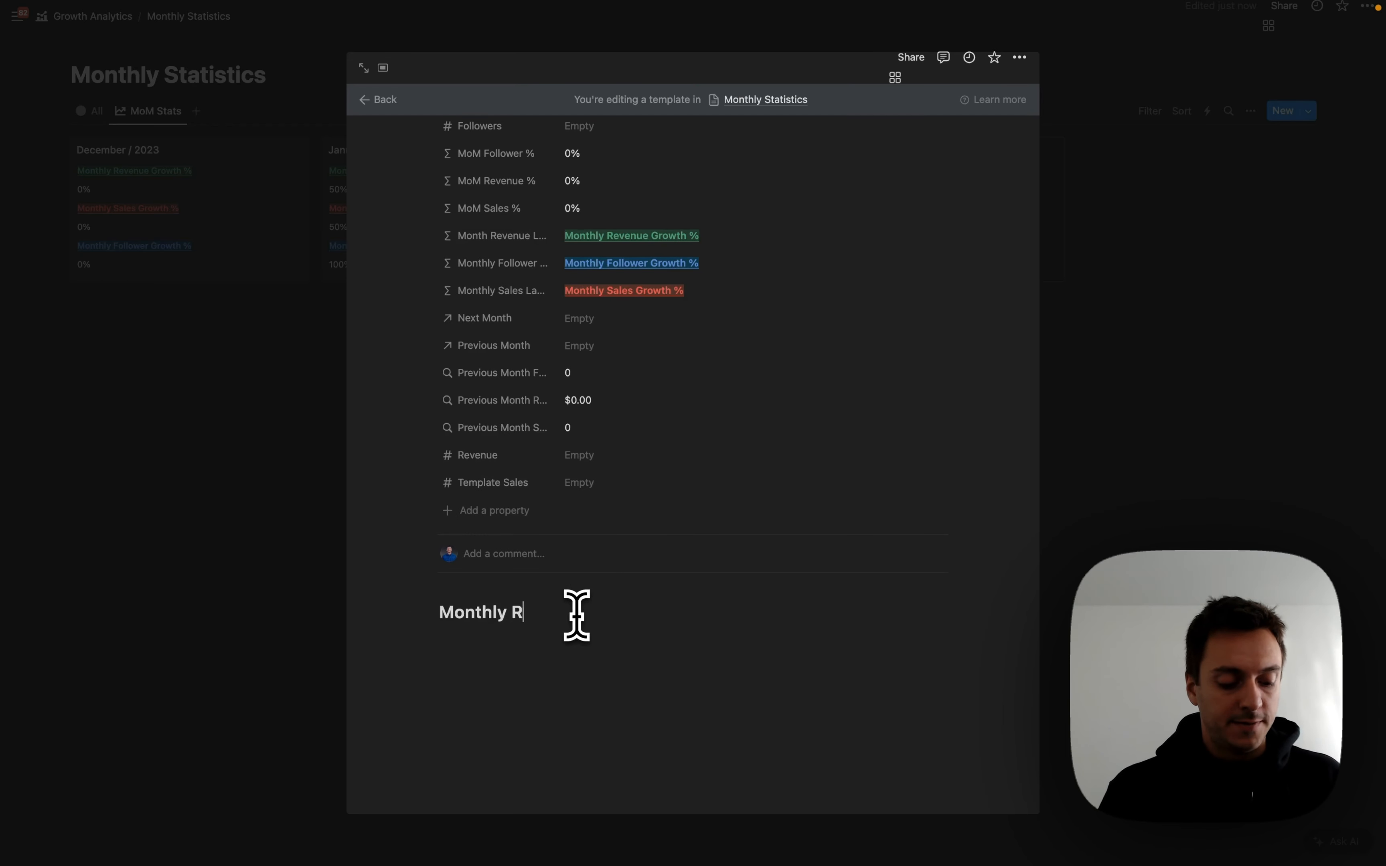
pyautogui.write('Monthly Reflections')
pyautogui.moveTo(607, 613); pyautogui.dragTo(442, 612)
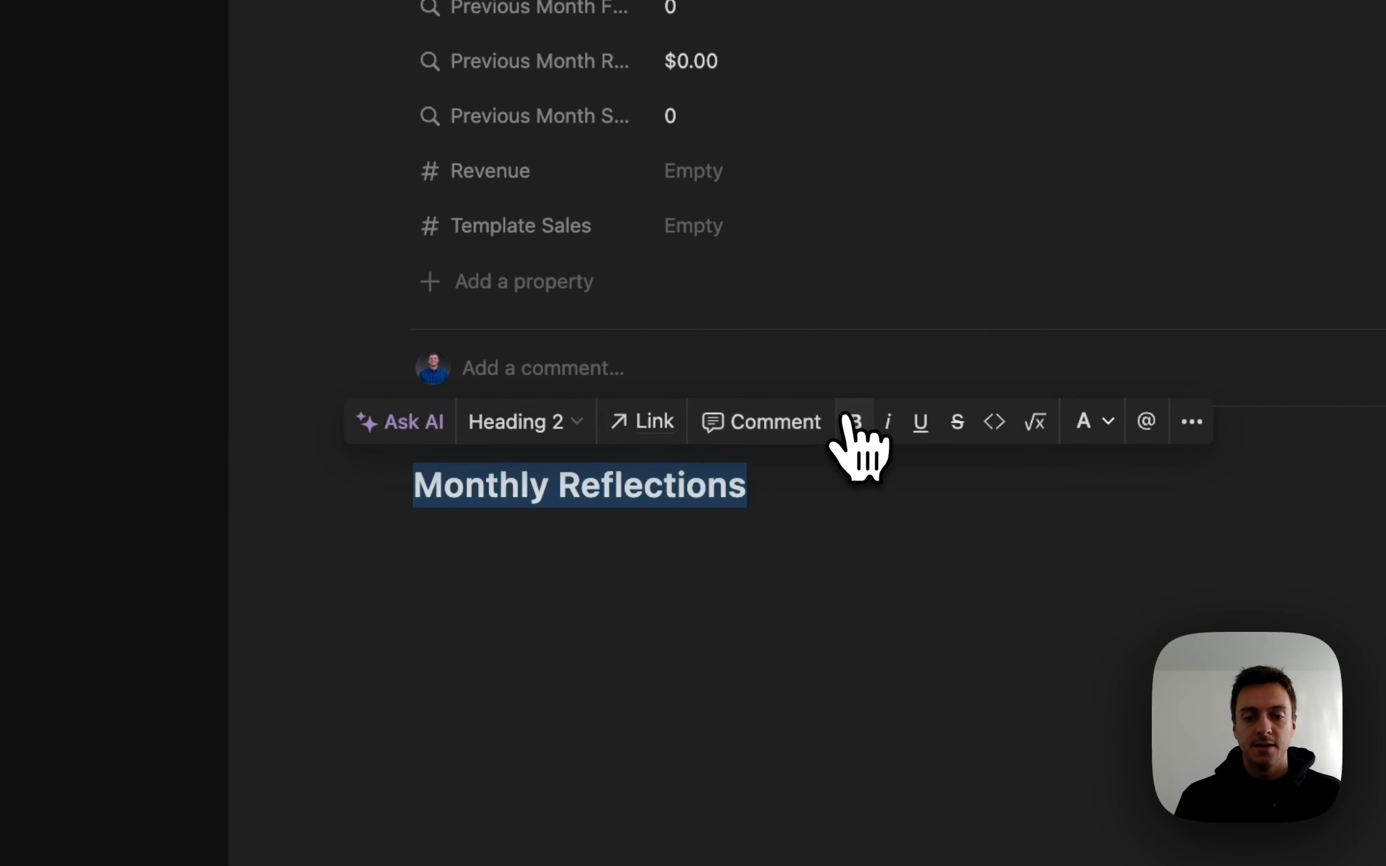
pyautogui.click(848, 421)
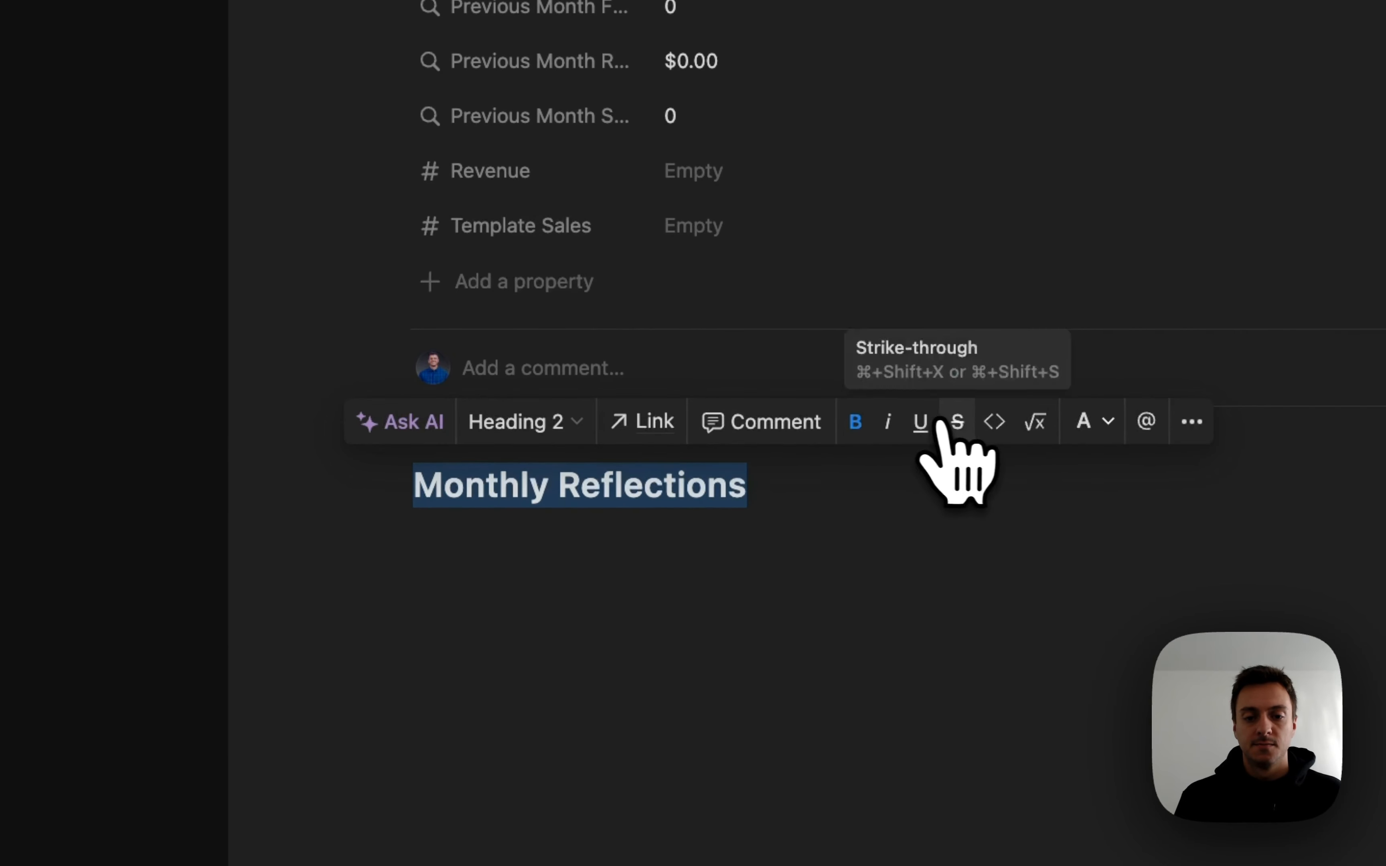
pyautogui.click(920, 422)
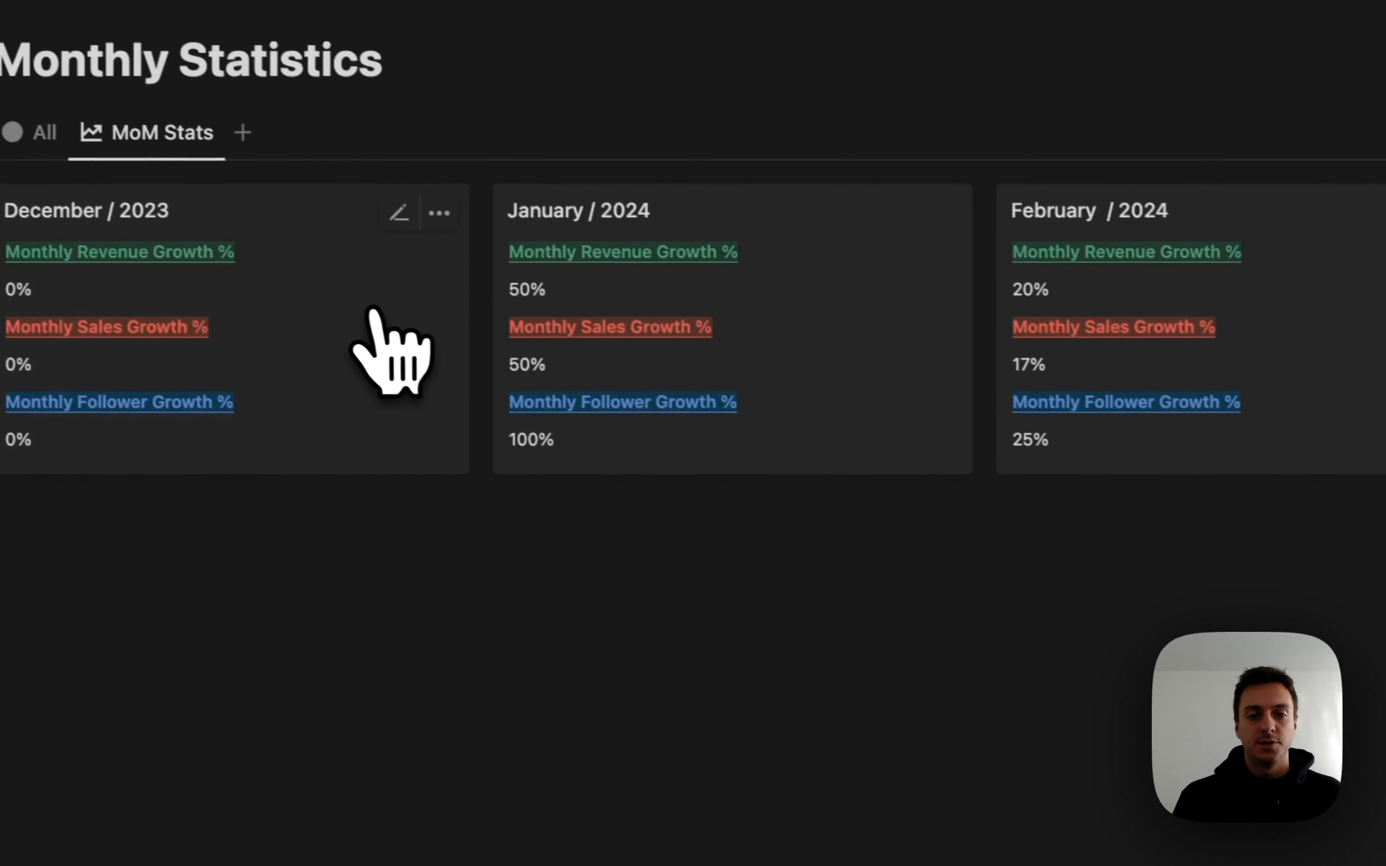
# Apply the New Month template to the December / 2023, January / 2024 and February / 2024 pages.
pyautogui.click(192, 252)
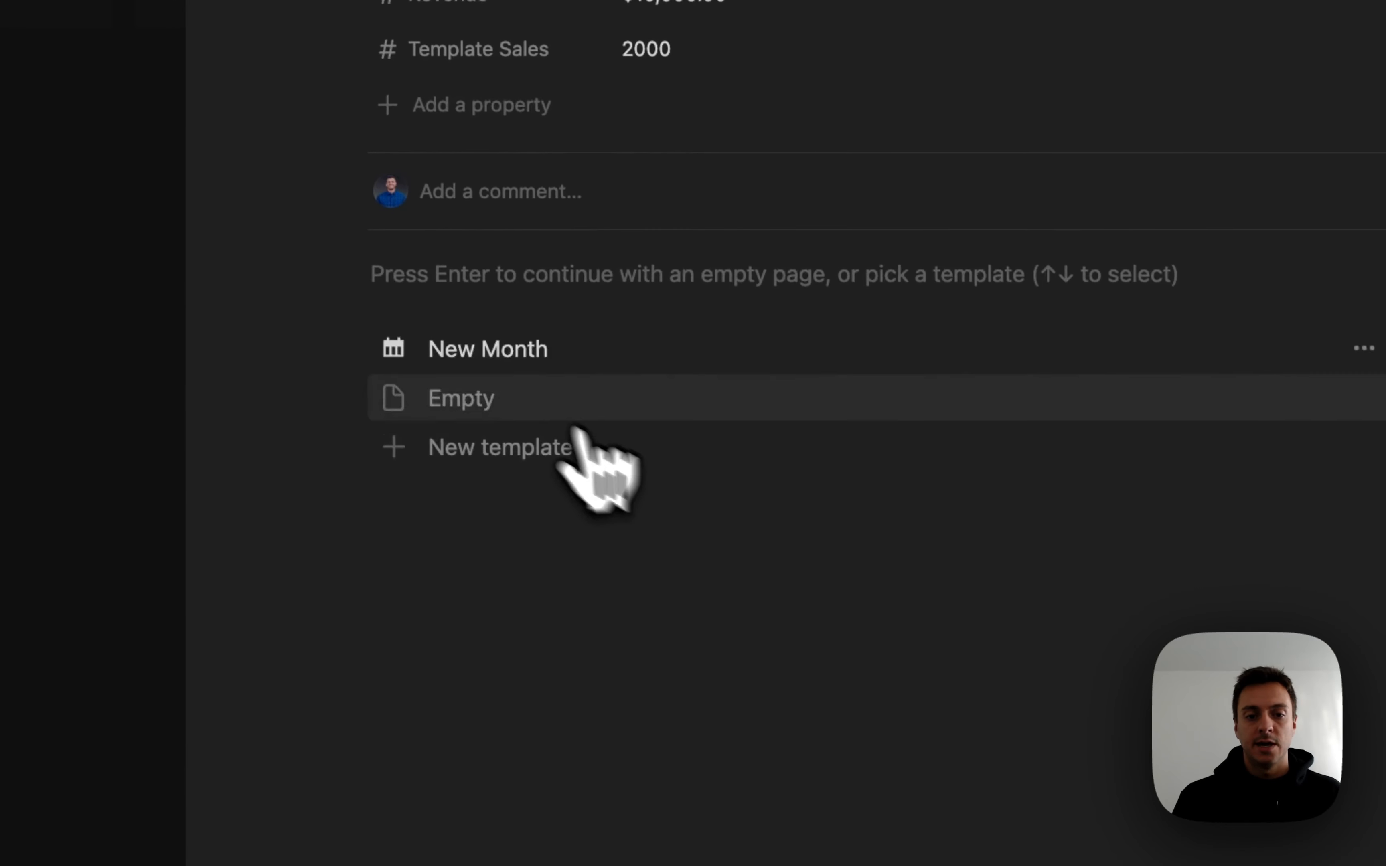
pyautogui.click(550, 404)
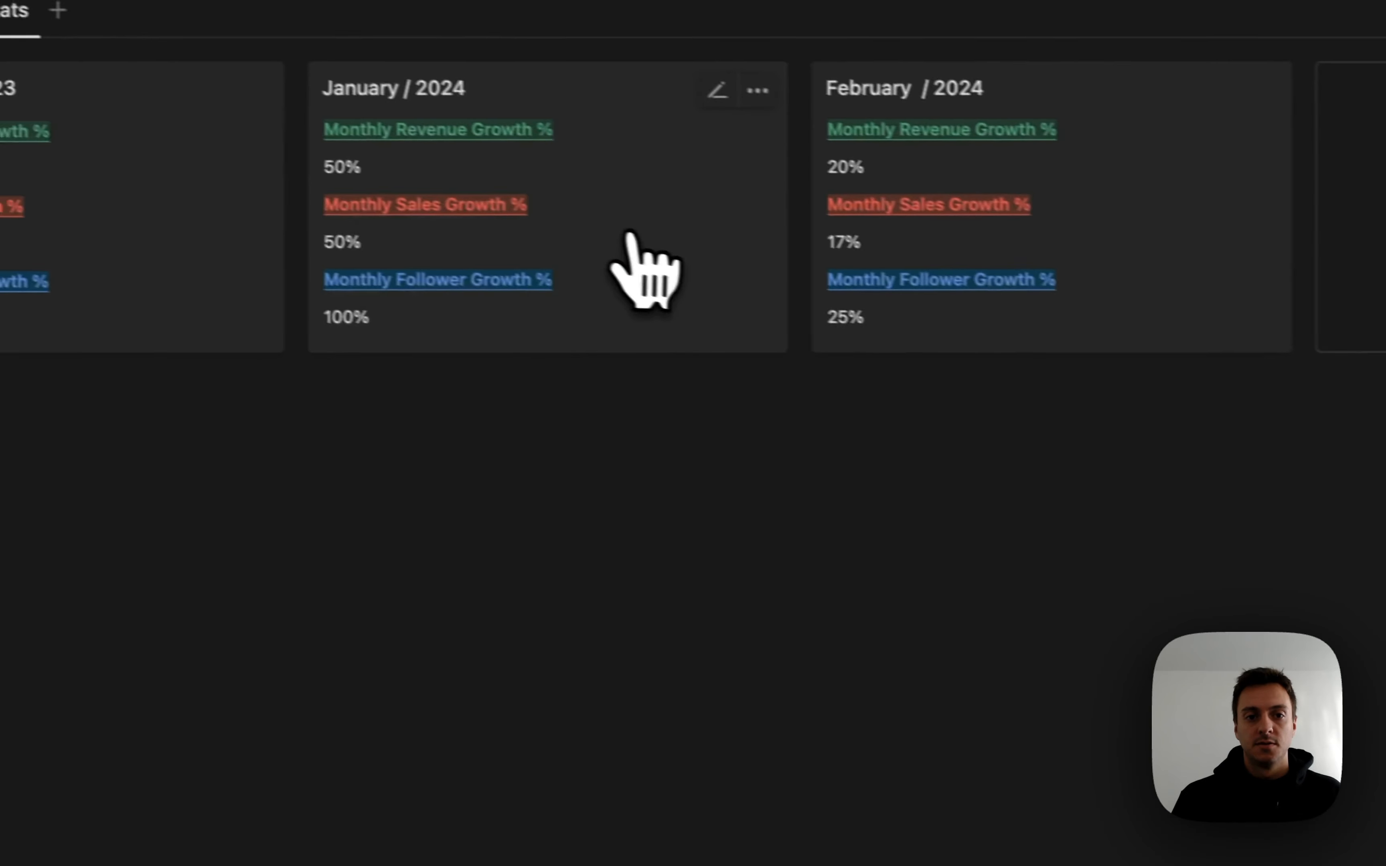
pyautogui.click(628, 241)
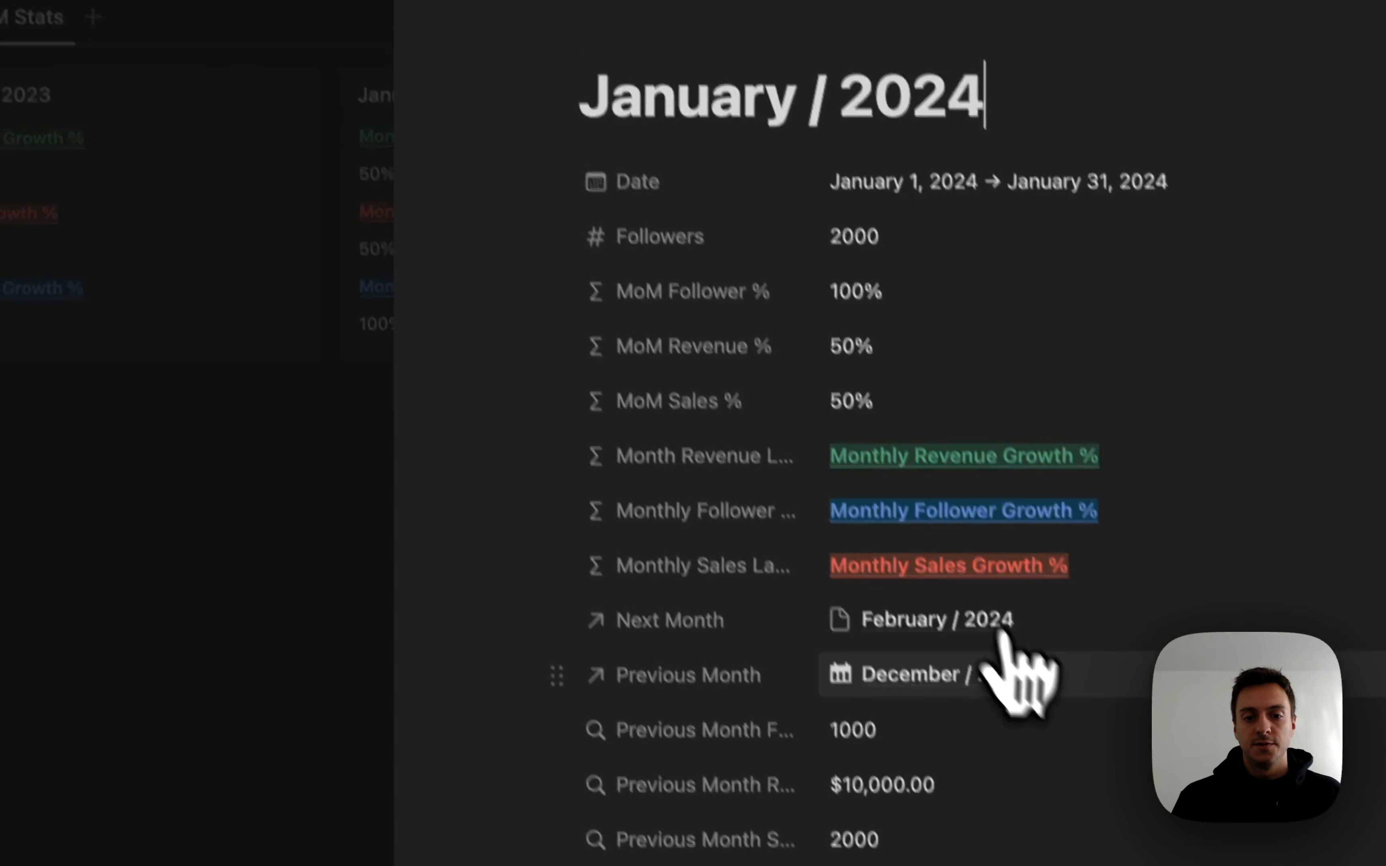
pyautogui.click(481, 675)
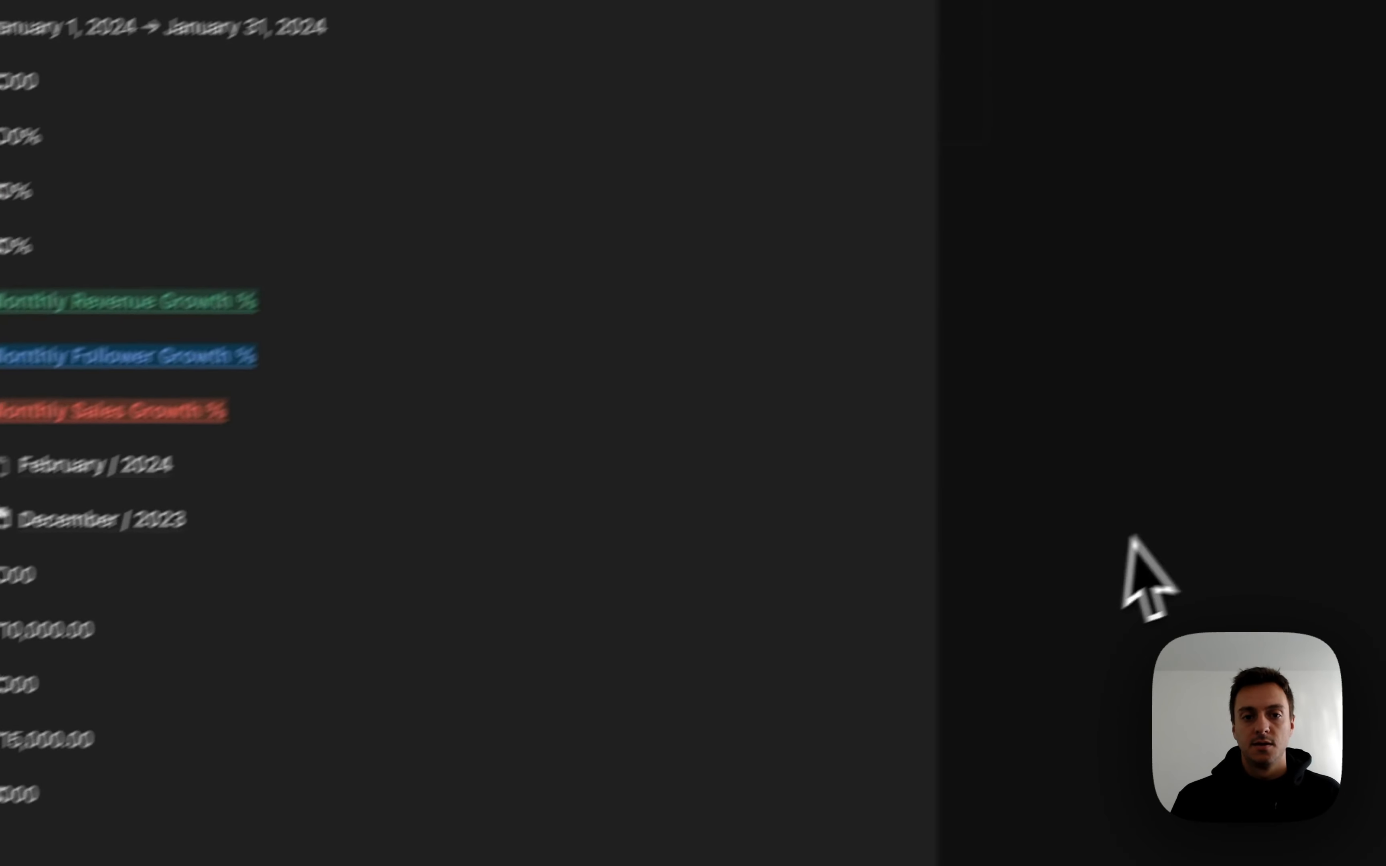
pyautogui.click(1134, 537)
pyautogui.click(619, 144)
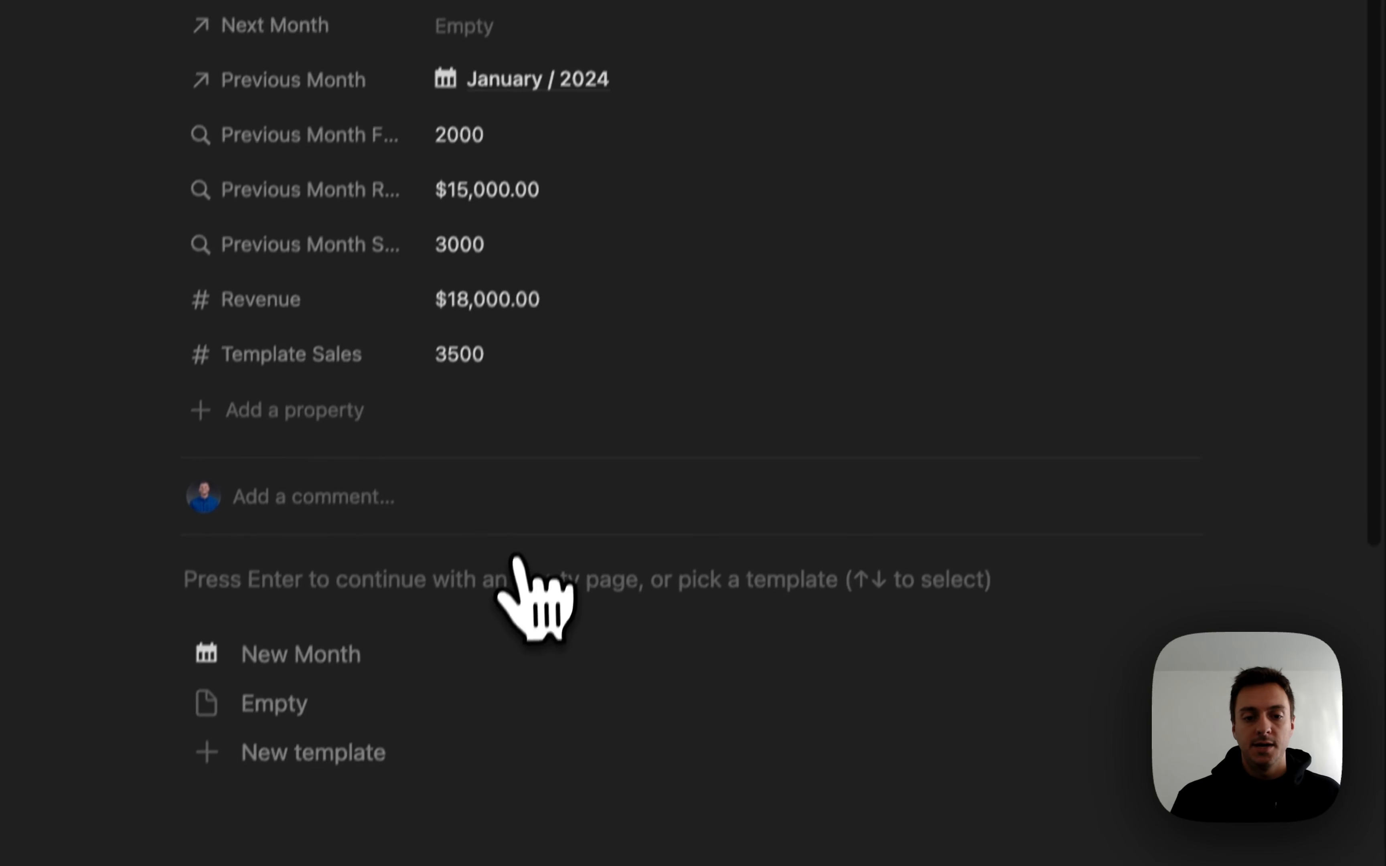
pyautogui.click(366, 654)
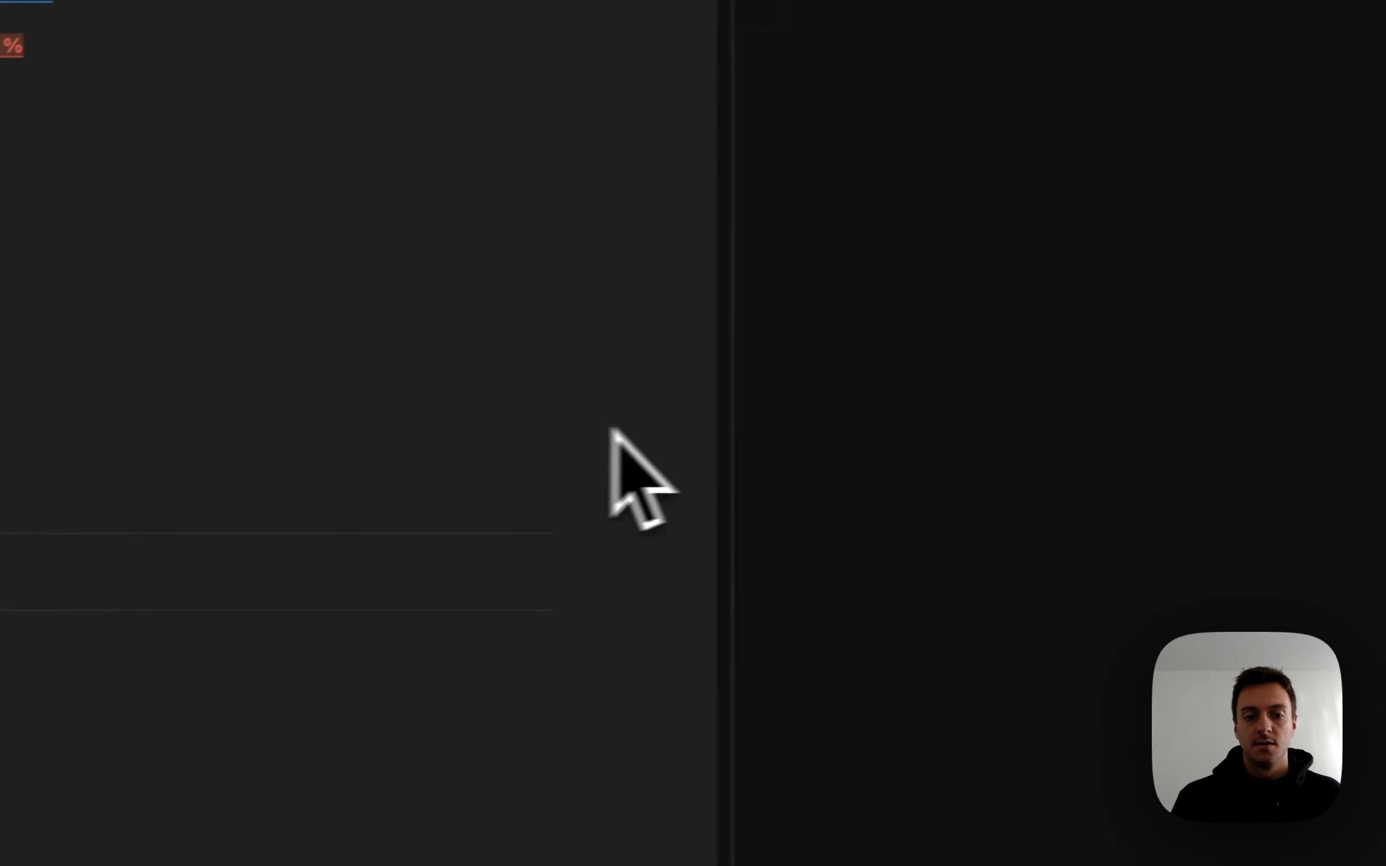
pyautogui.click(1005, 408)
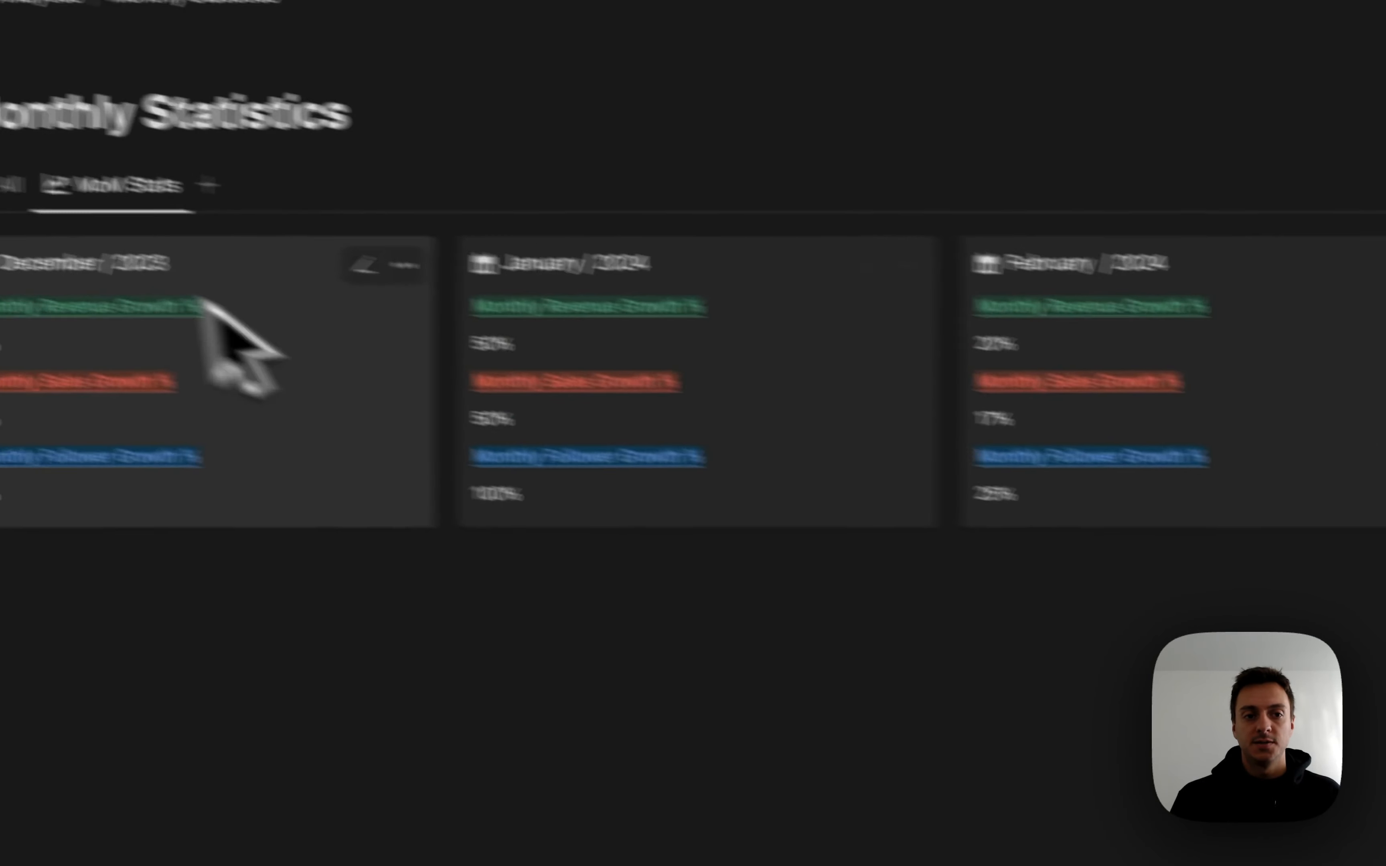
# Add an entry titled "March / 2024" in the All view and apply the New Month template to it.
pyautogui.click(11, 185)
pyautogui.click(112, 184)
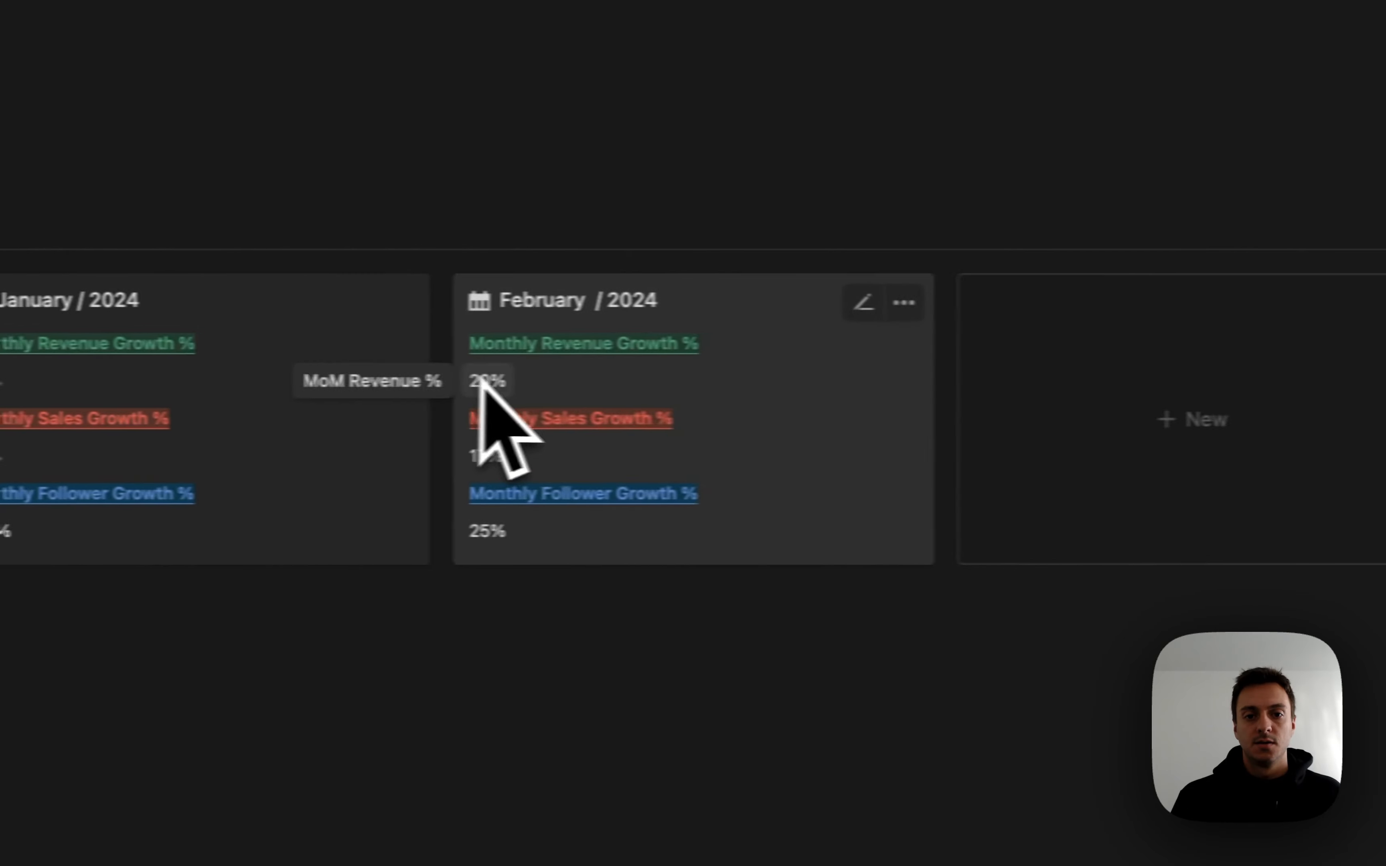
pyautogui.click(97, 224)
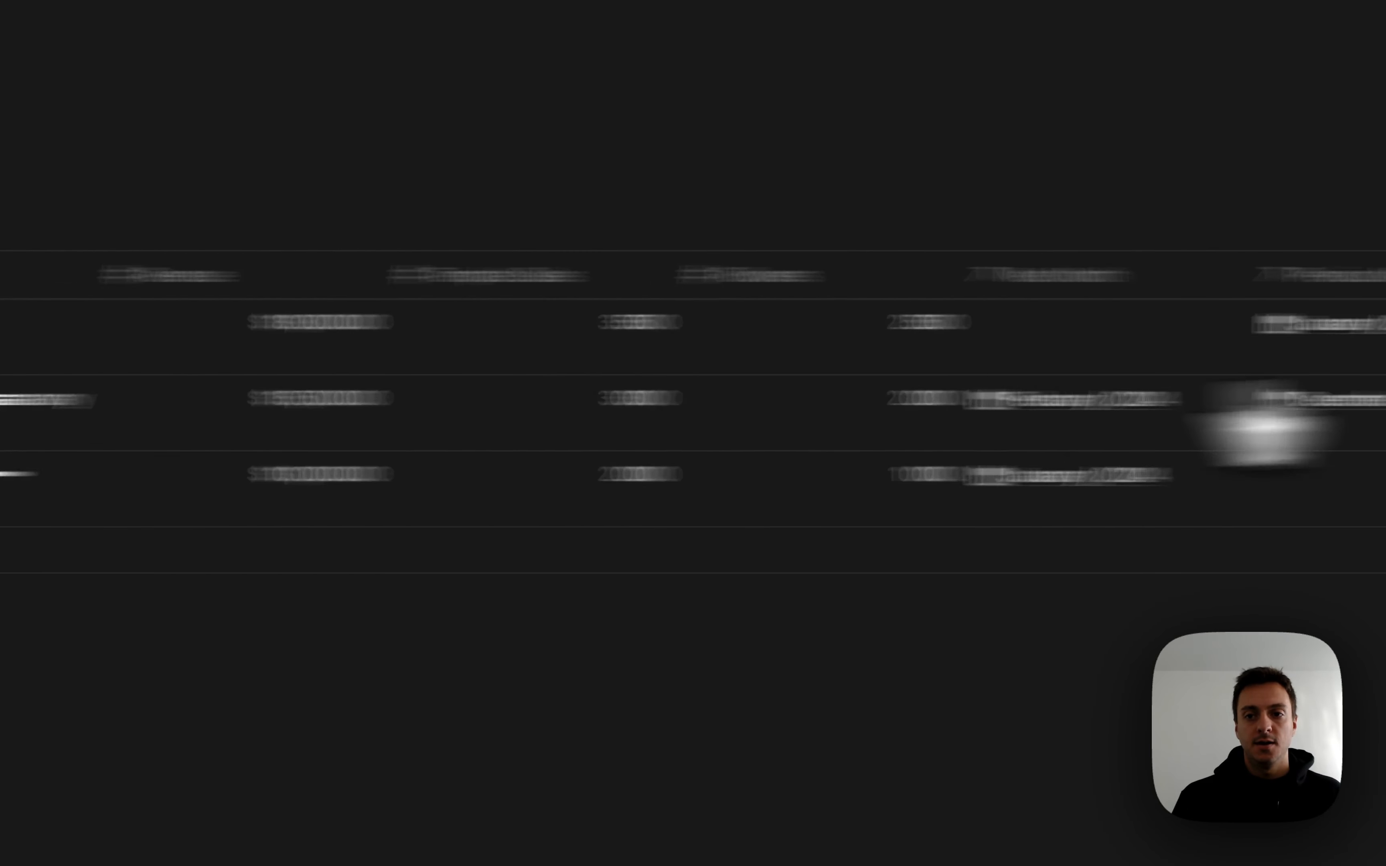
pyautogui.click(1277, 229)
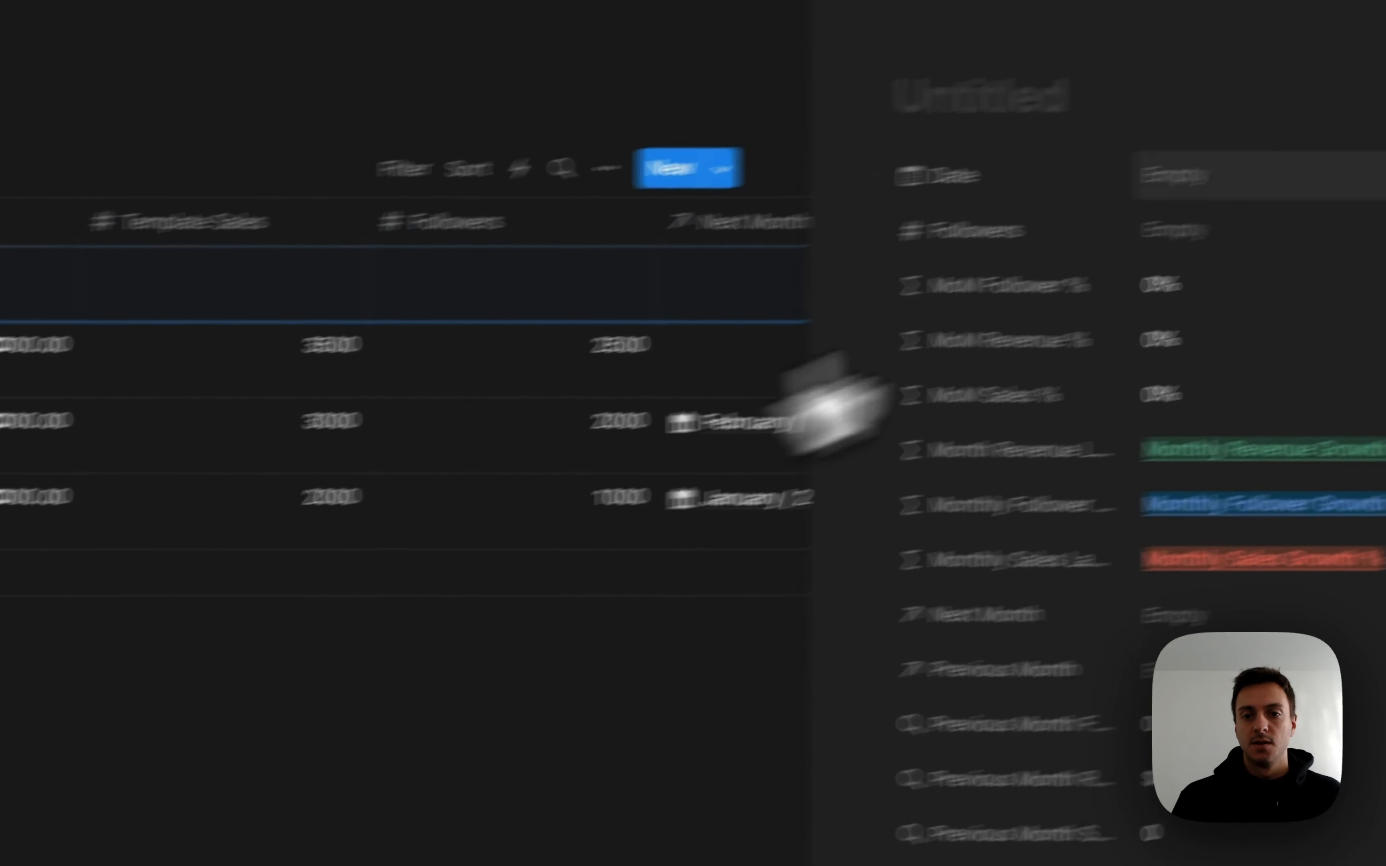
pyautogui.write('Marc')
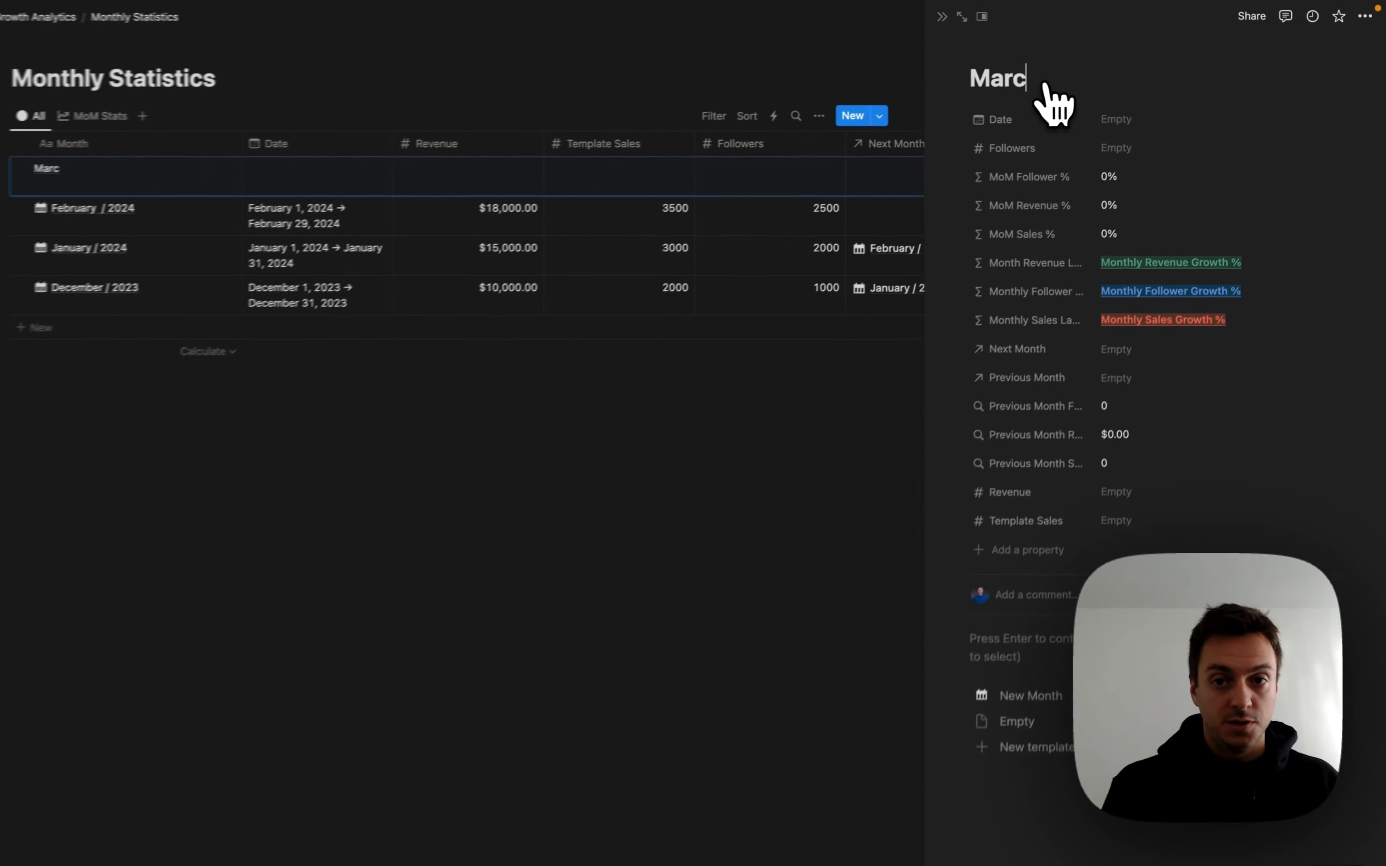
pyautogui.write('h / 2024')
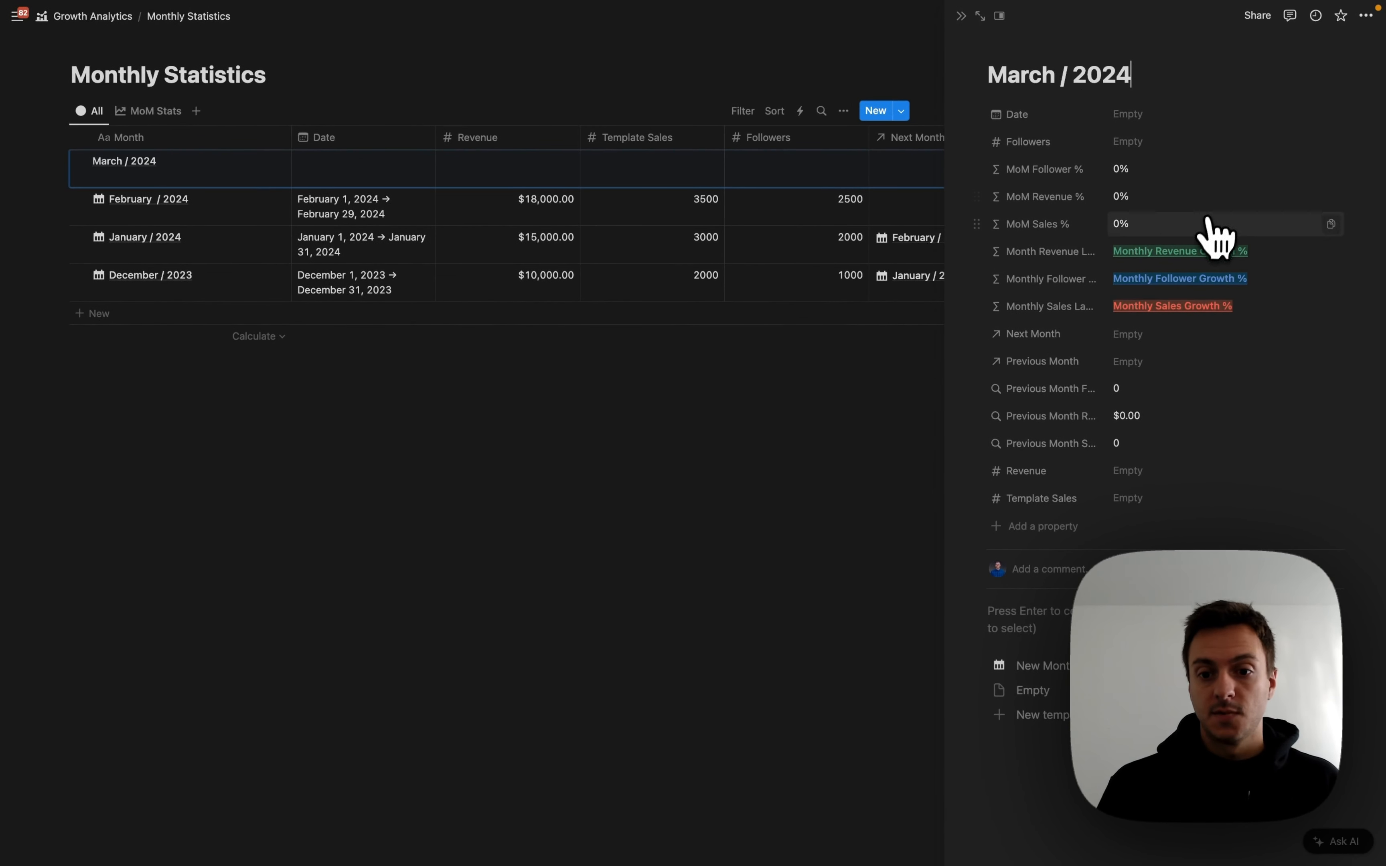
pyautogui.click(1057, 665)
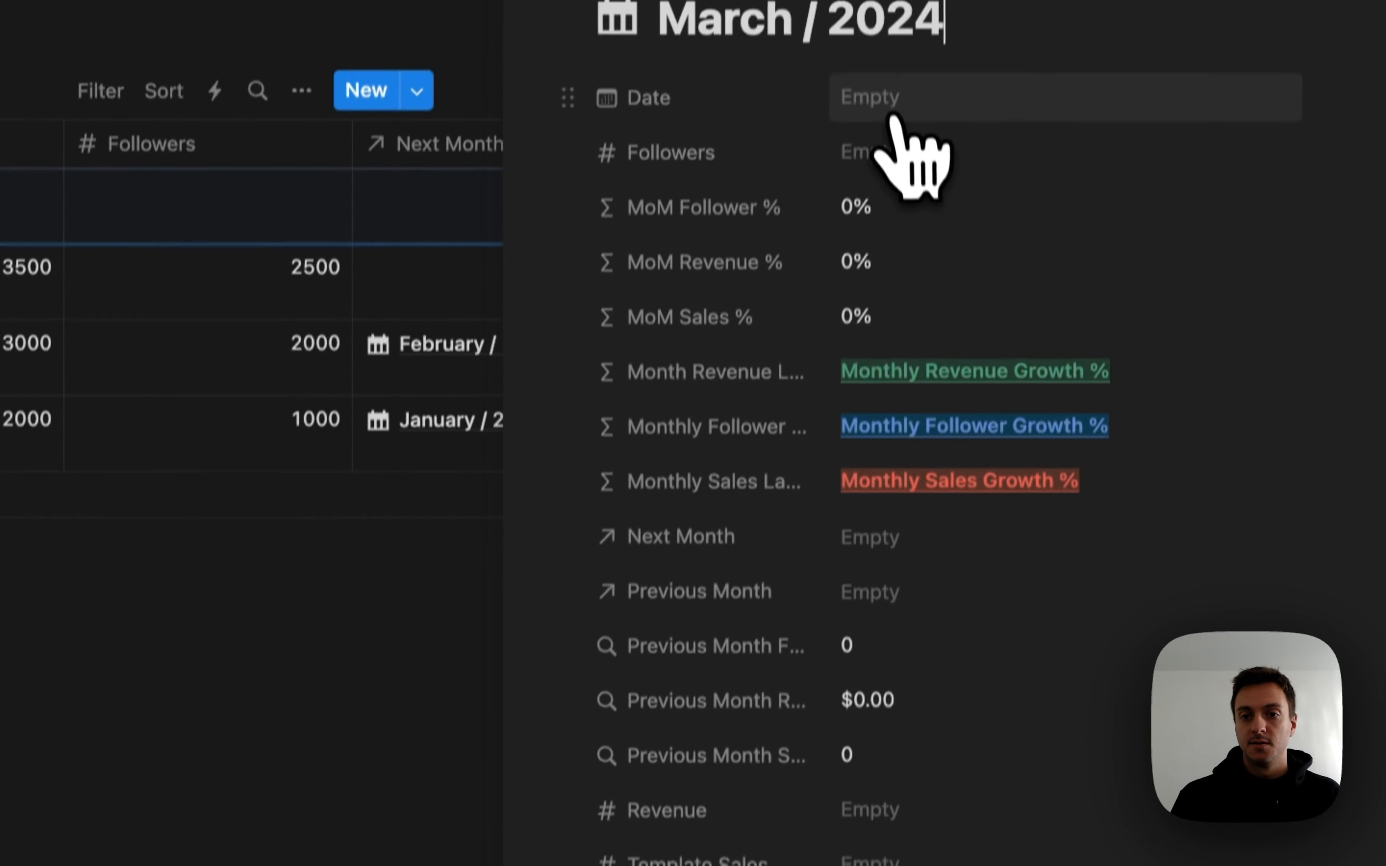
# Set the March / 2024 entry's date range to March 1, 2024 through March 31, 2024.
pyautogui.click(891, 116)
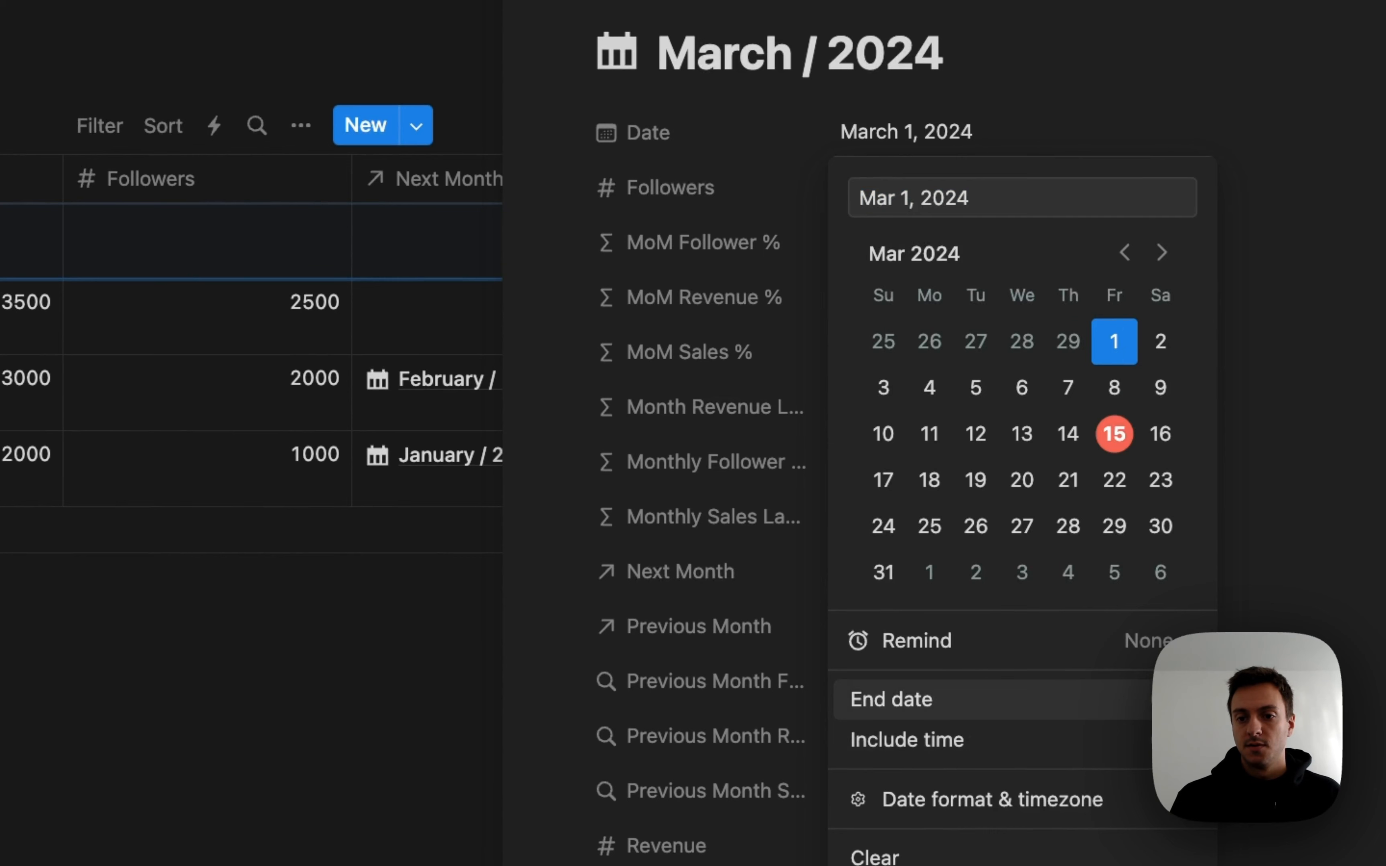
pyautogui.click(886, 578)
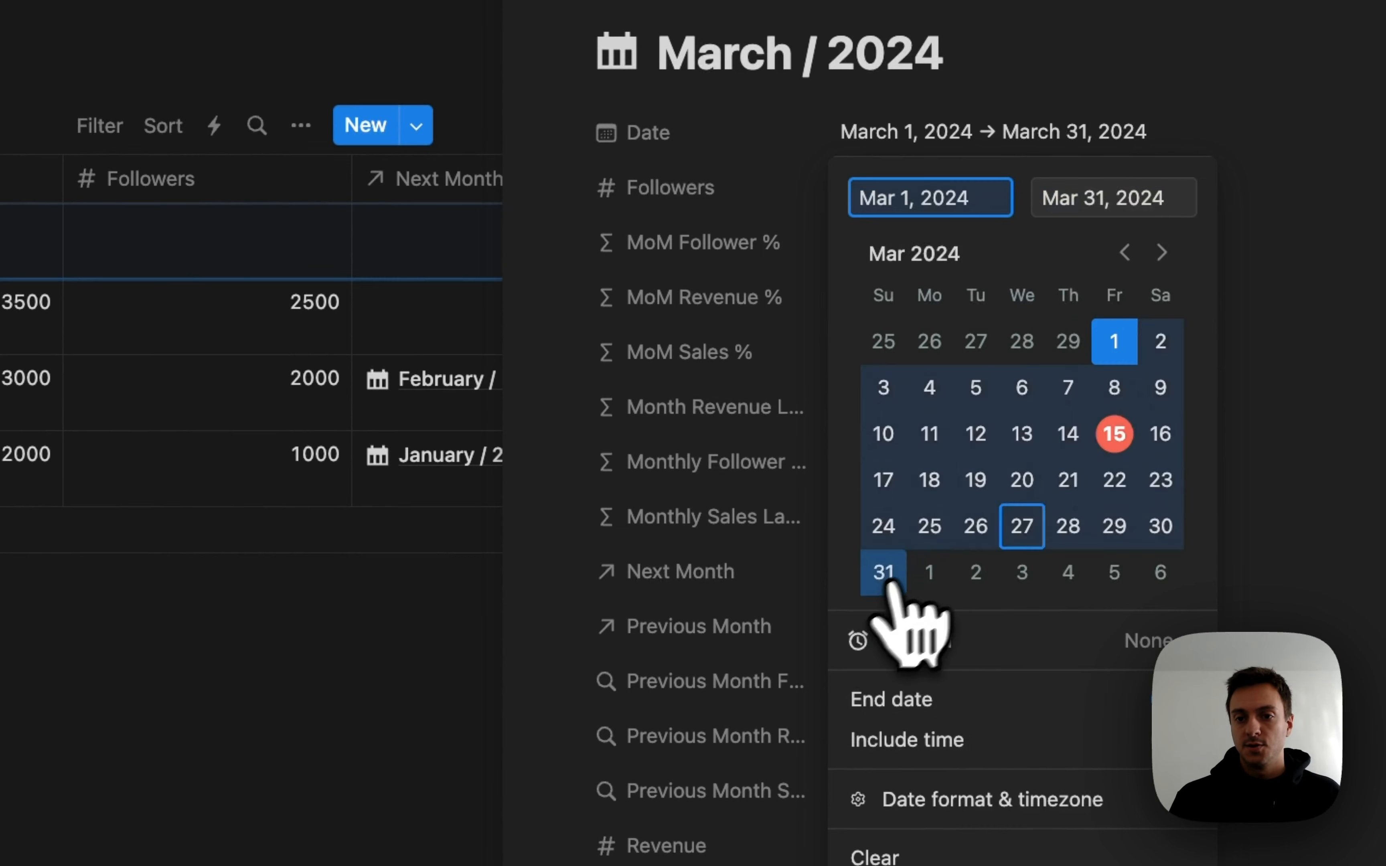
pyautogui.click(1297, 182)
# Reorder the March / 2024 page properties so Revenue and Template Sales sit directly below Date and above Followers.
pyautogui.moveTo(568, 843); pyautogui.dragTo(606, 732)
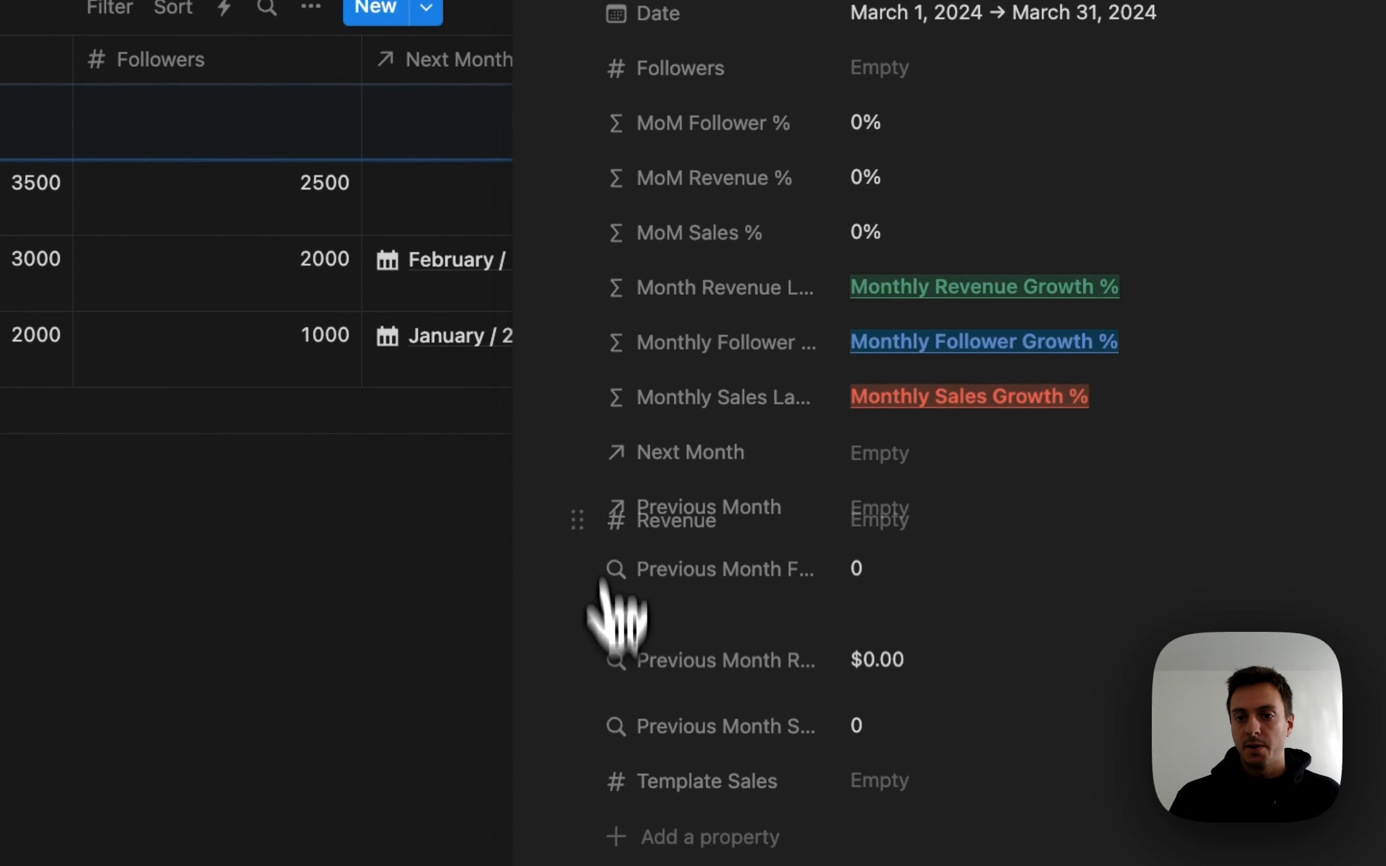
pyautogui.moveTo(617, 613); pyautogui.dragTo(587, 58)
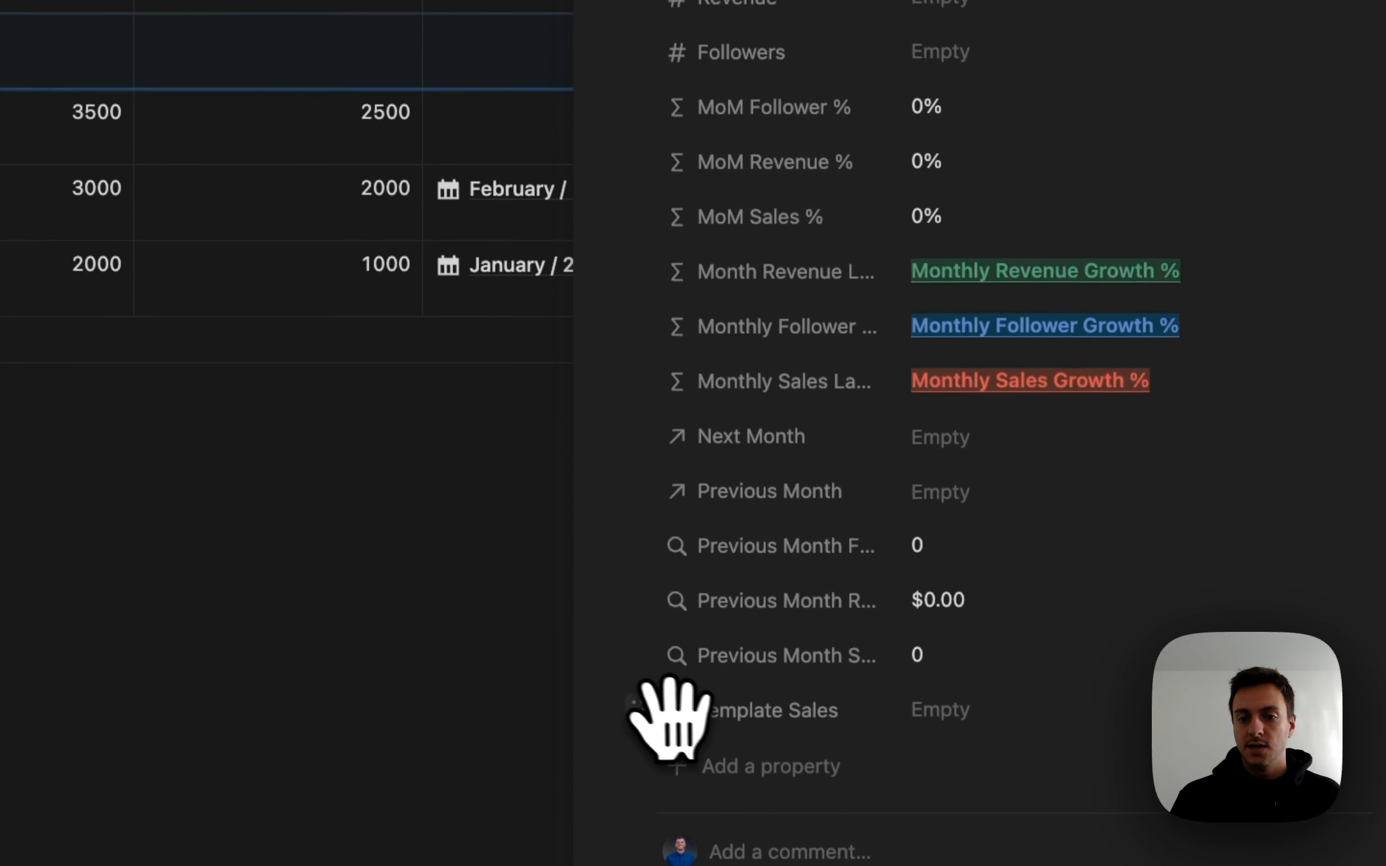
pyautogui.moveTo(667, 711); pyautogui.dragTo(674, 205)
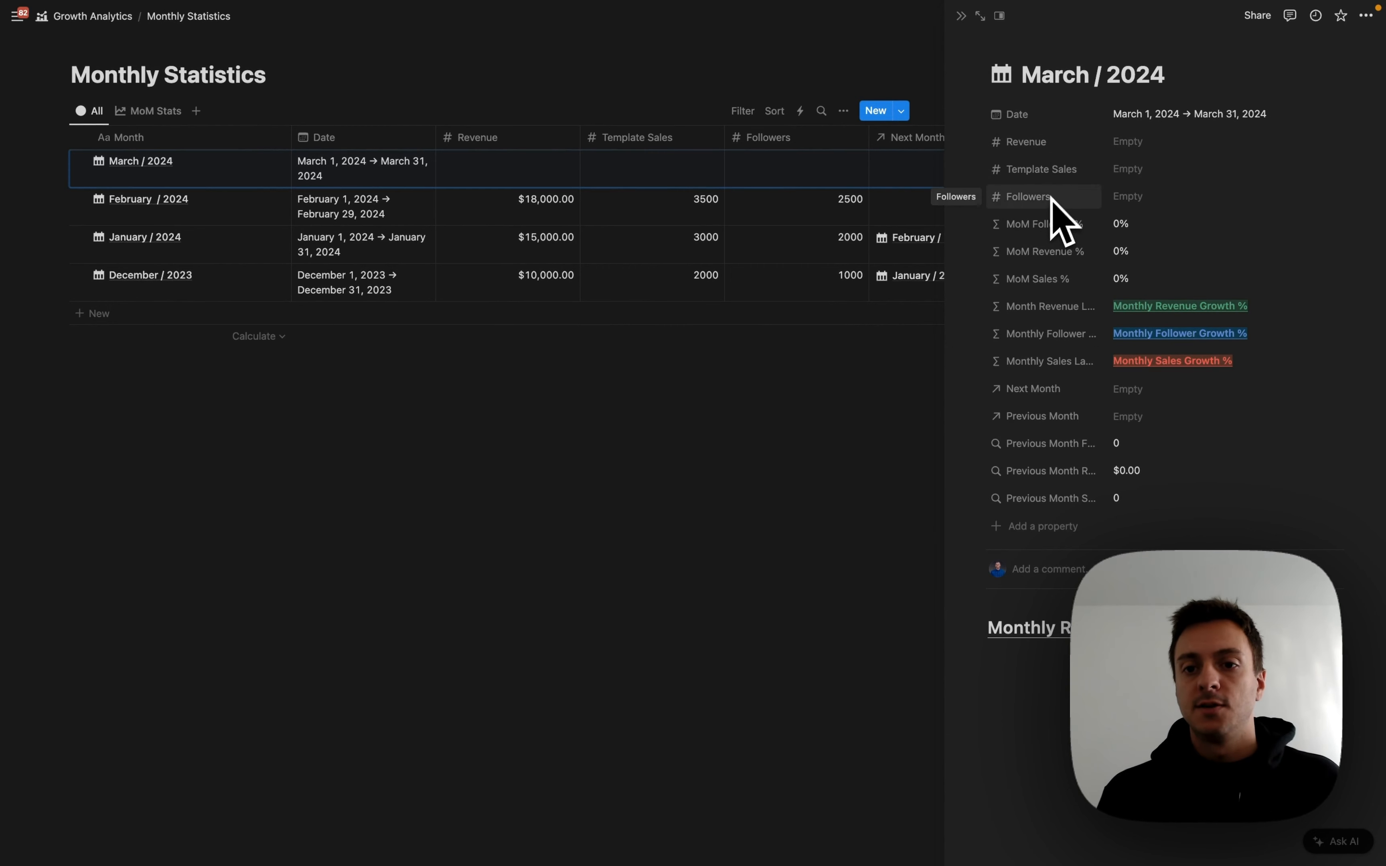
# Fill in the March / 2024 page with revenue 20,000, template sales 4000 and followers 3500.
pyautogui.click(1151, 148)
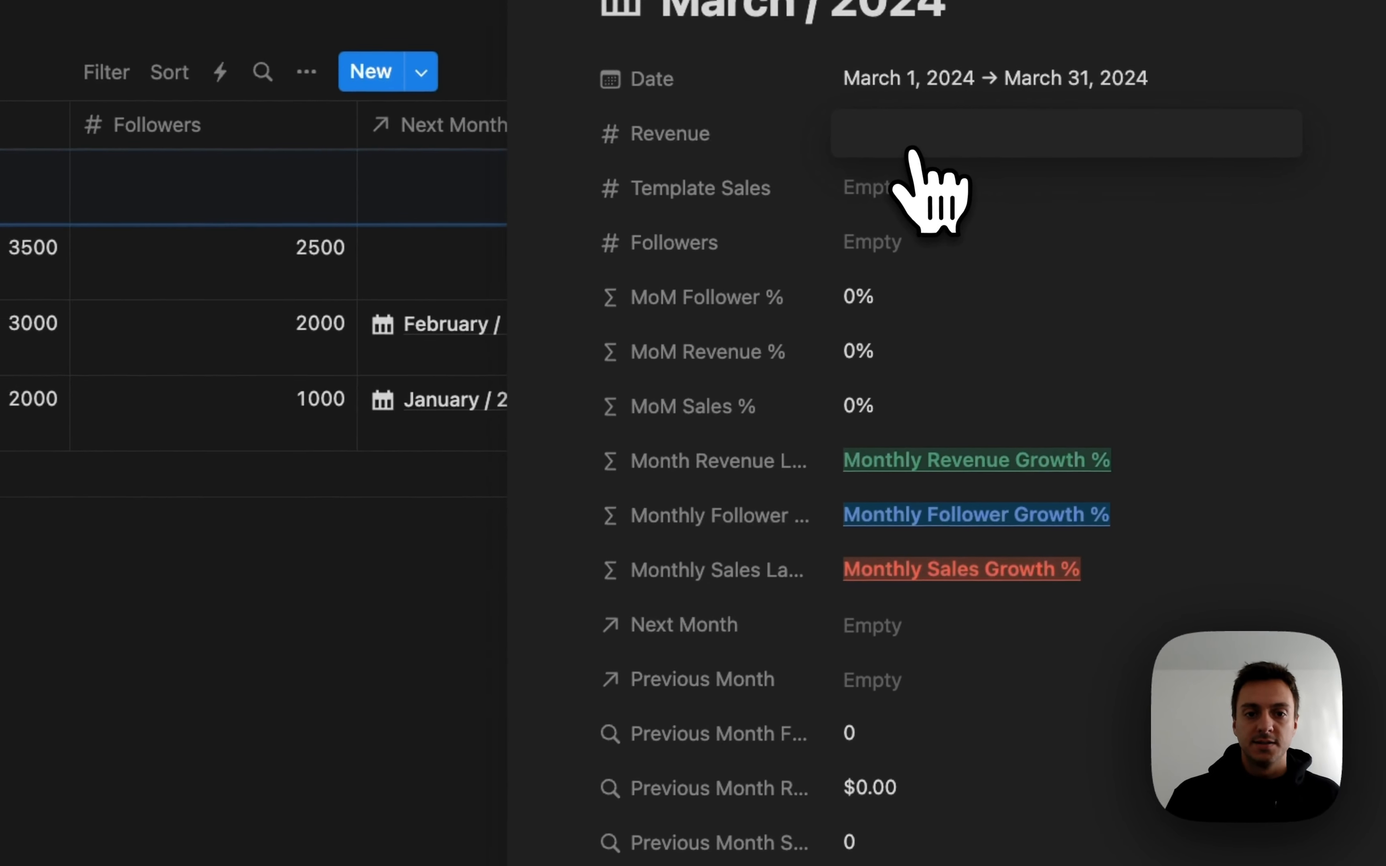
pyautogui.write('20')
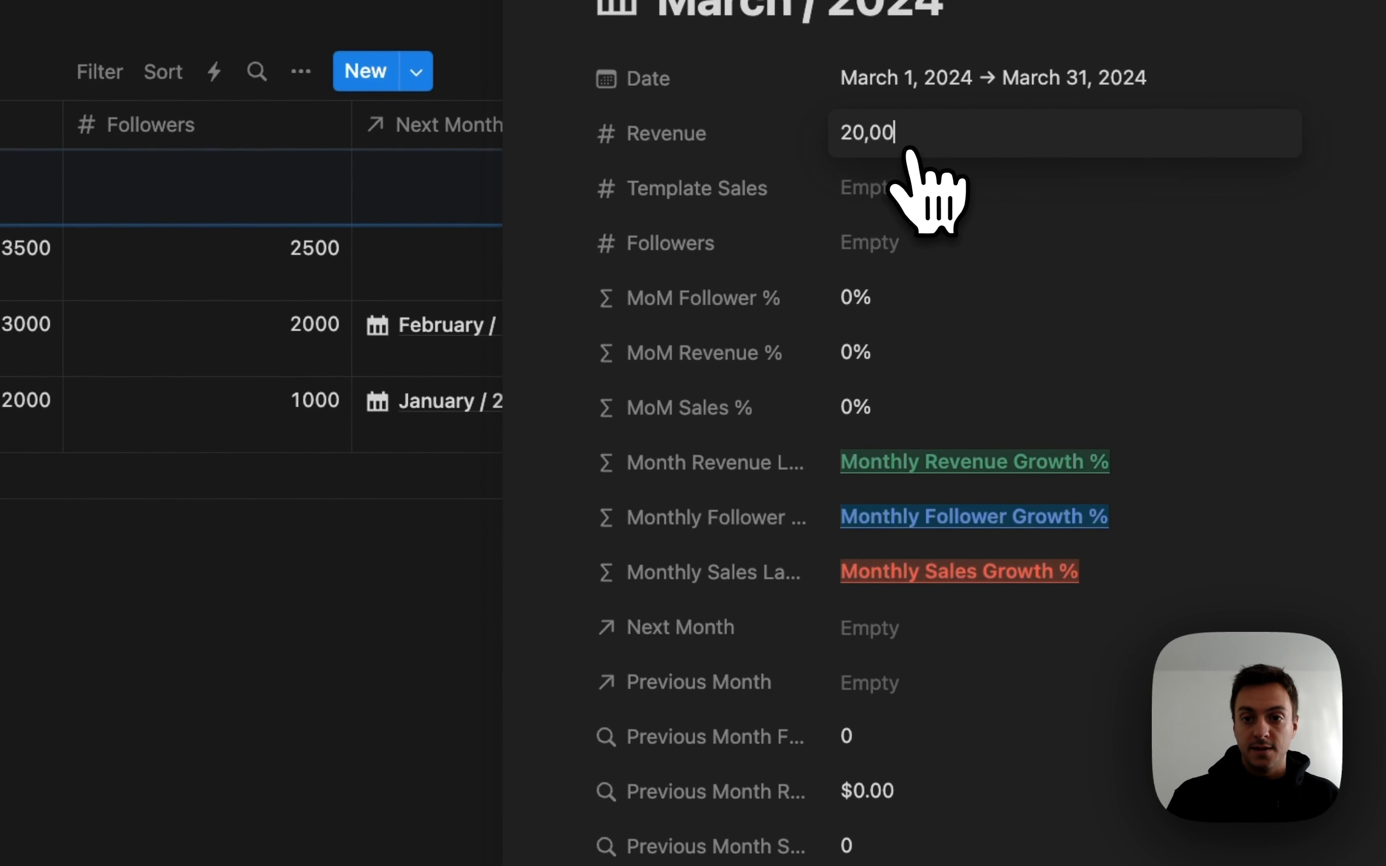
pyautogui.press('Return')
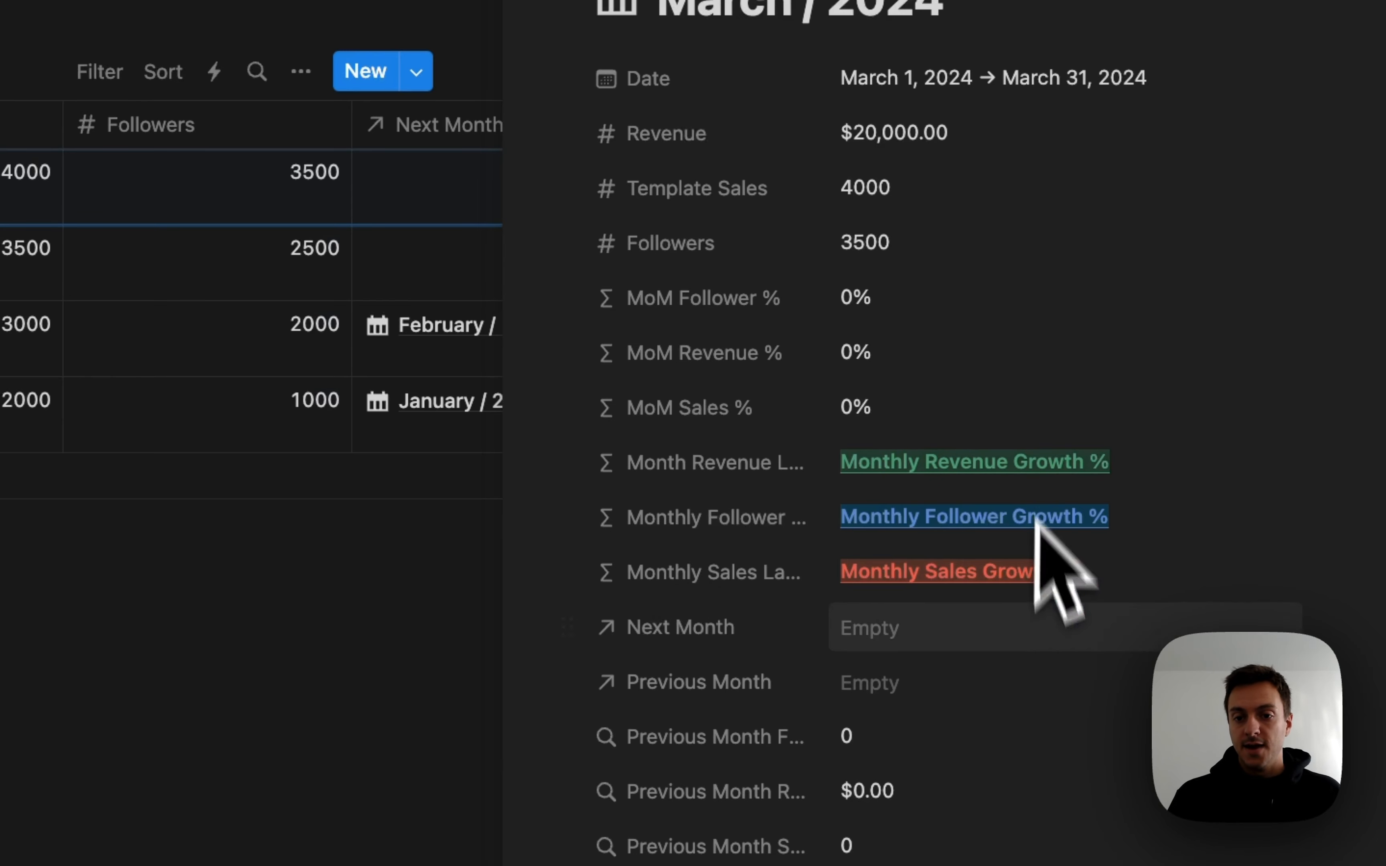
# Link February / 2024 as the previous month of March / 2024 and show the database's MoM Stats view.
pyautogui.click(897, 694)
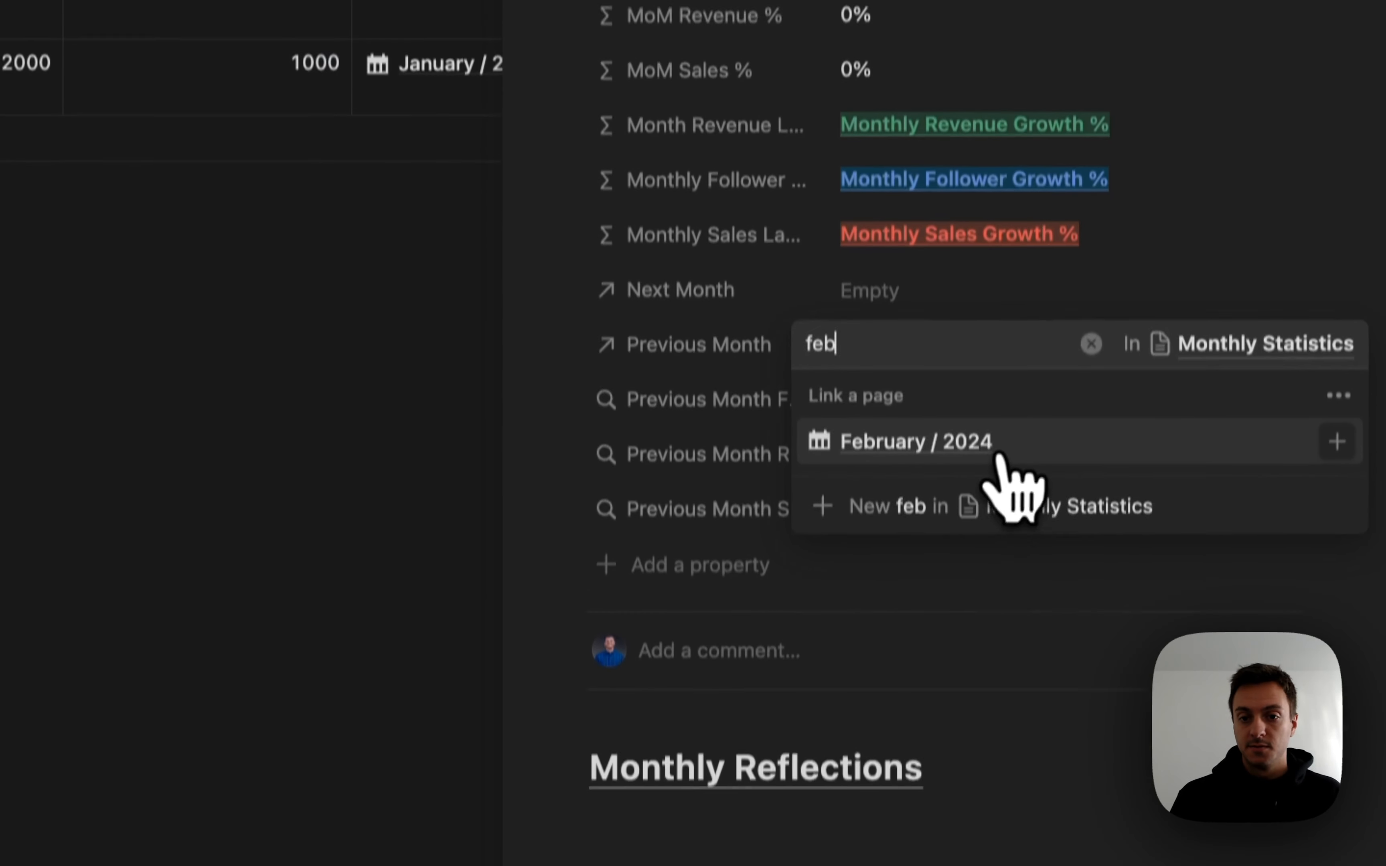
pyautogui.click(973, 825)
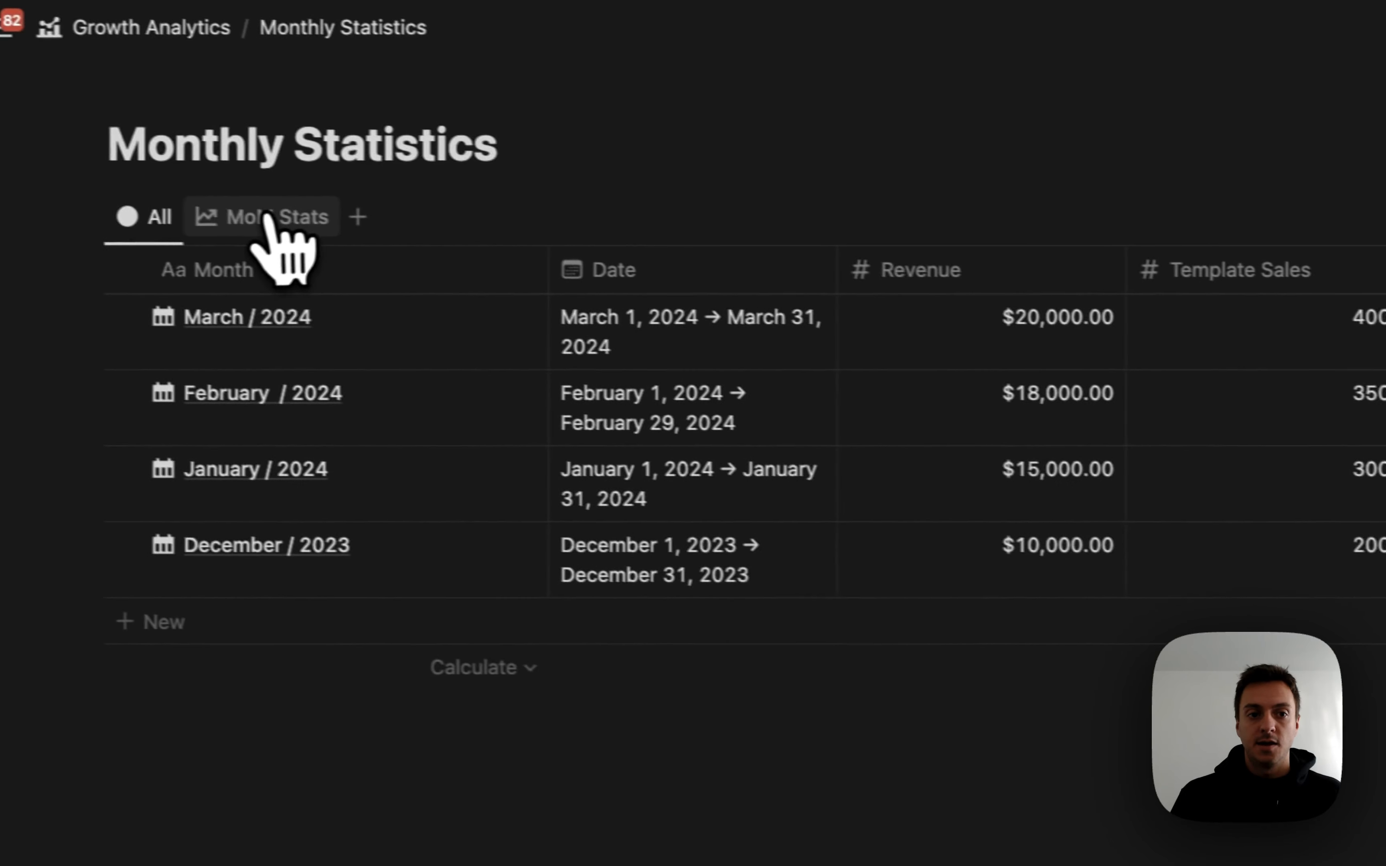
pyautogui.click(266, 217)
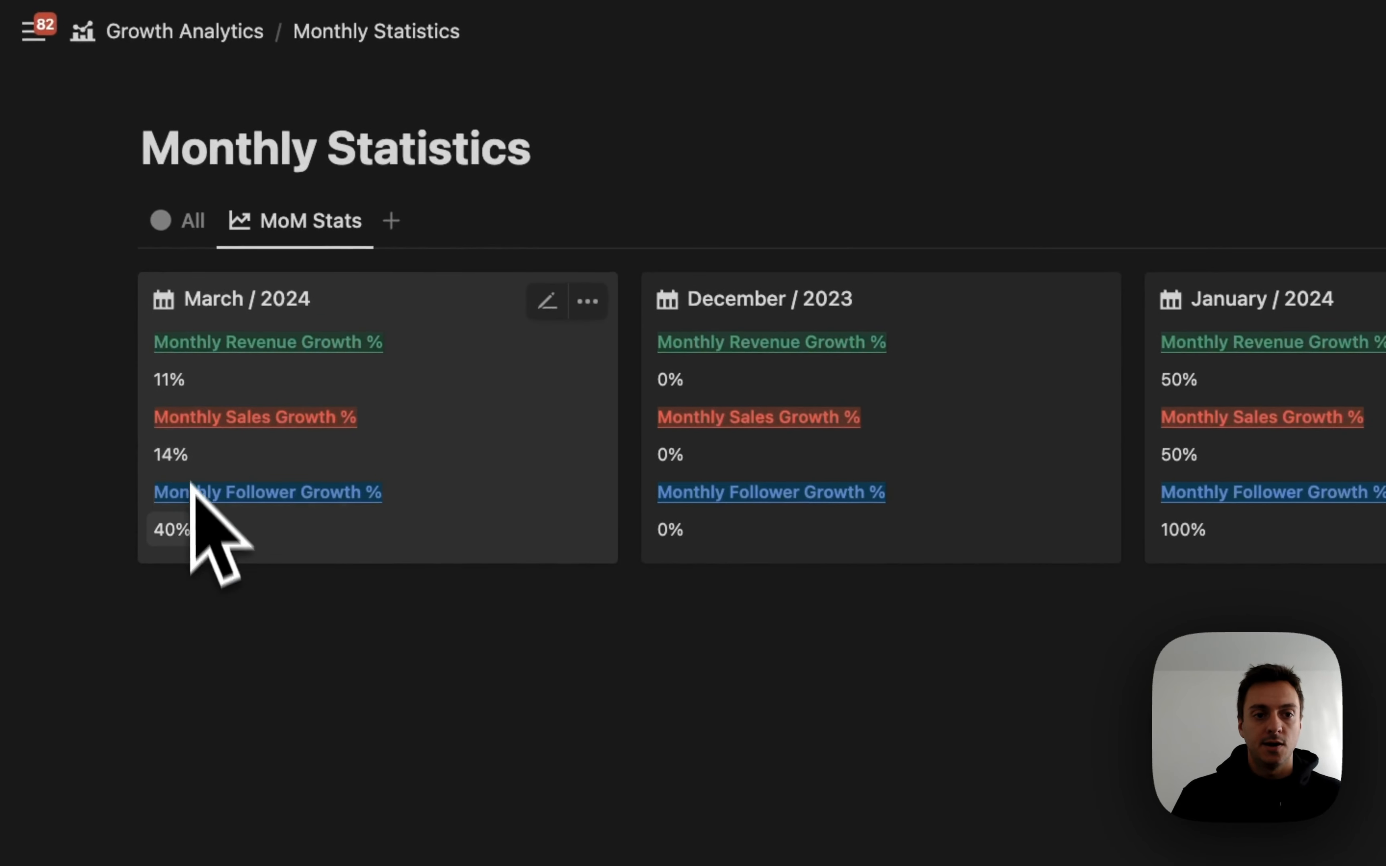
# Return to the Growth Analytics page and move Monthly Statistics into the callout directly beneath the Database heading.
pyautogui.click(172, 36)
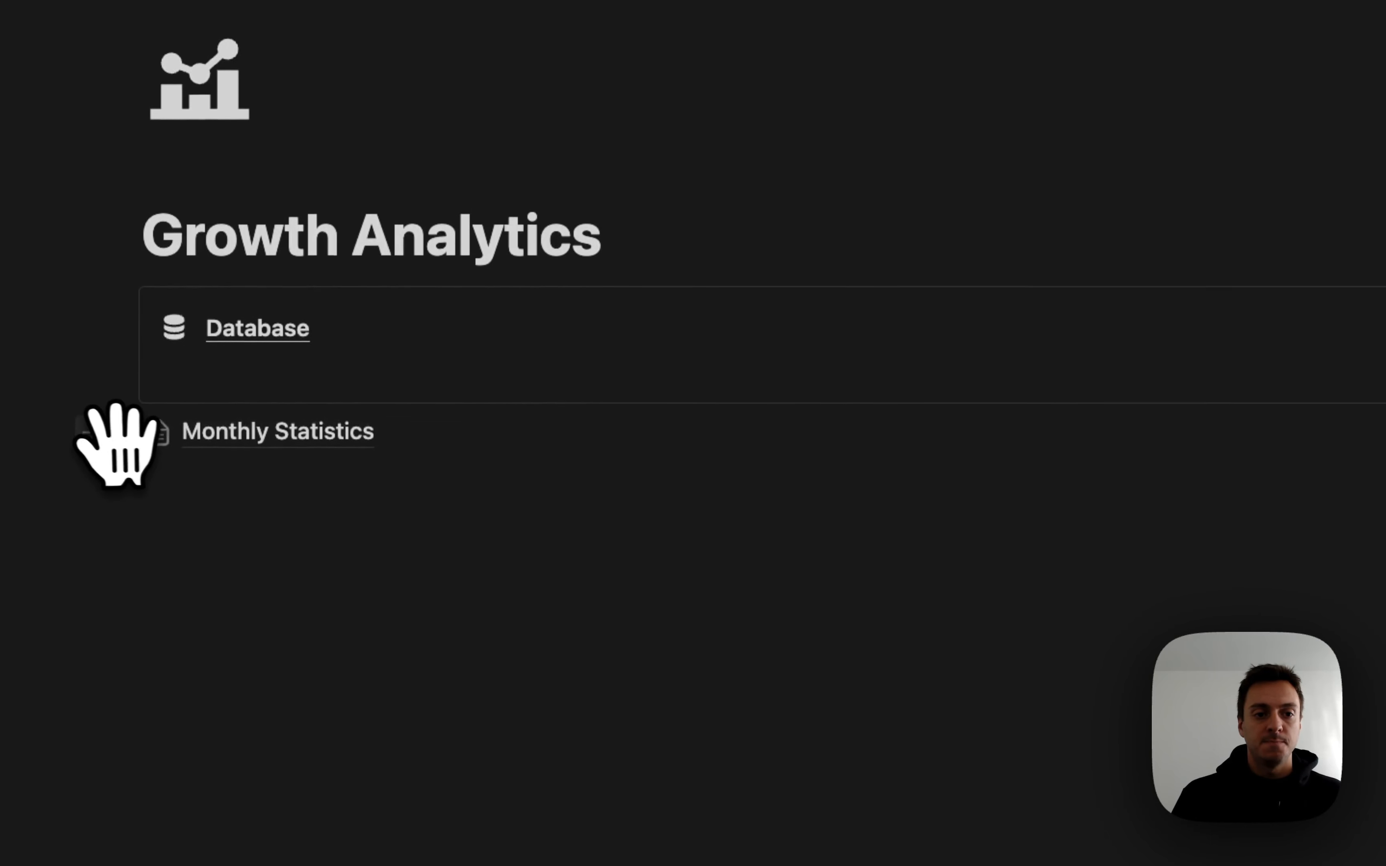
pyautogui.moveTo(115, 442); pyautogui.dragTo(241, 352)
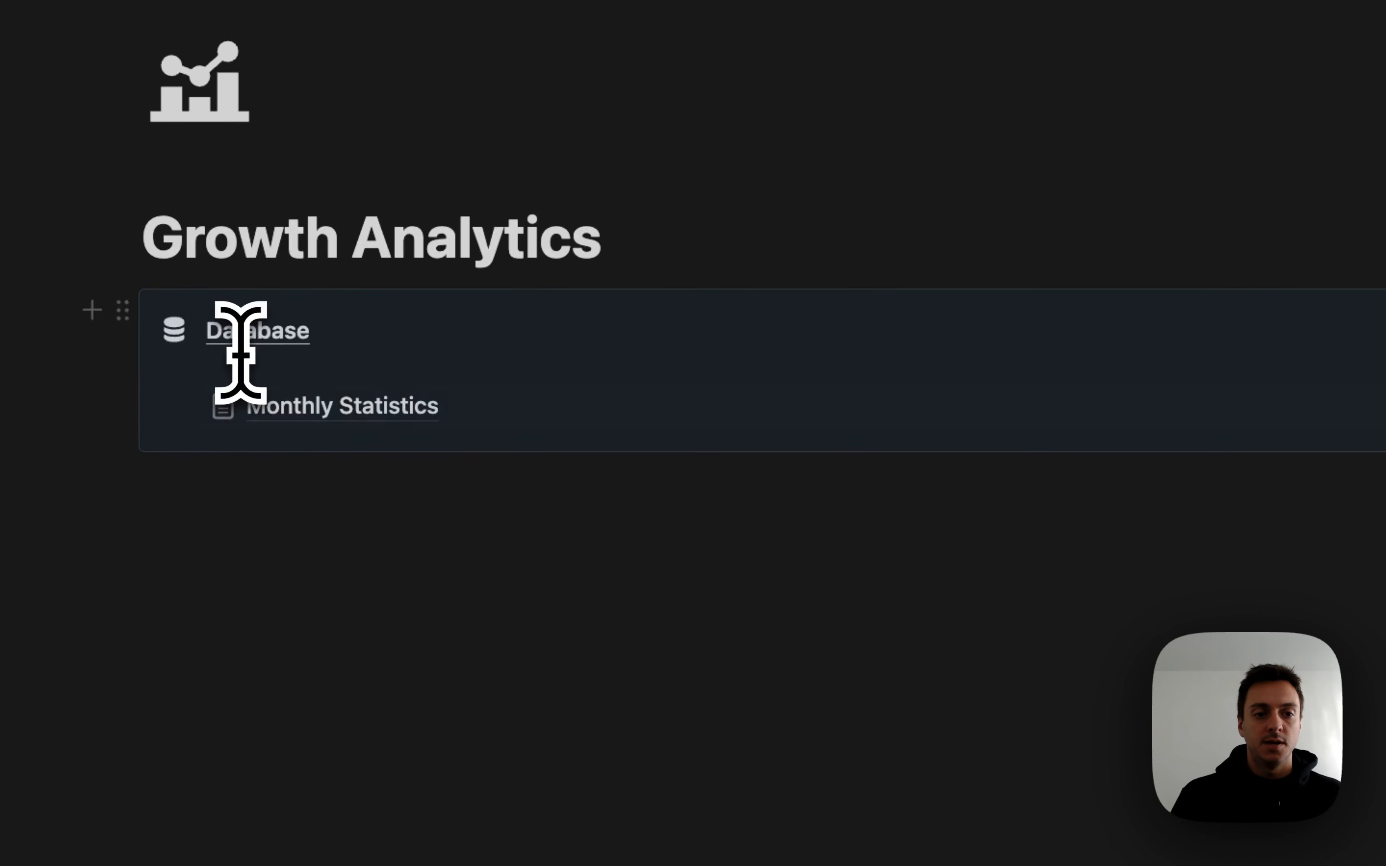
pyautogui.click(273, 368)
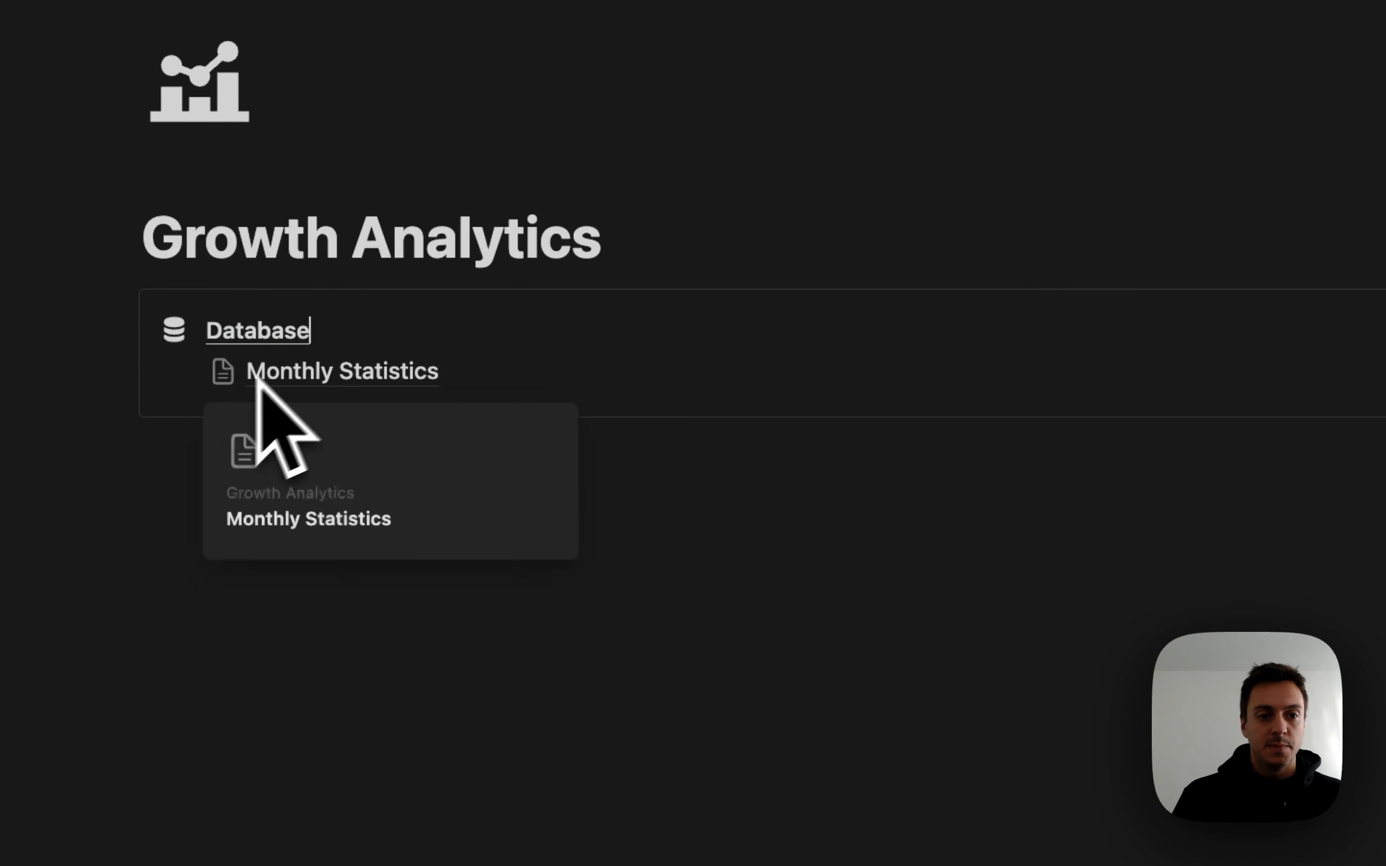
# Give the Monthly Statistics database the month calendar icon.
pyautogui.click(223, 371)
pyautogui.click(154, 397)
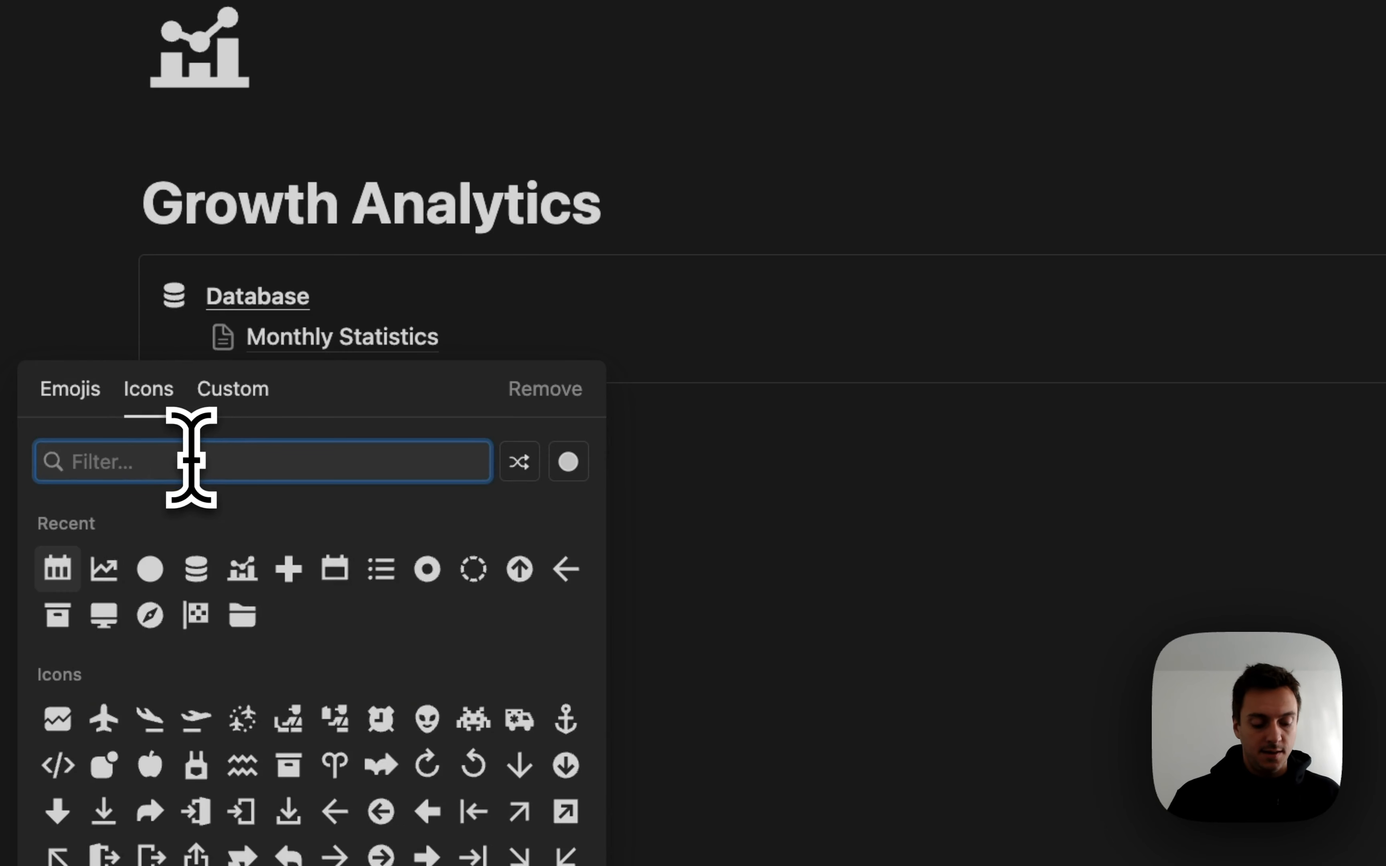
pyautogui.write('month')
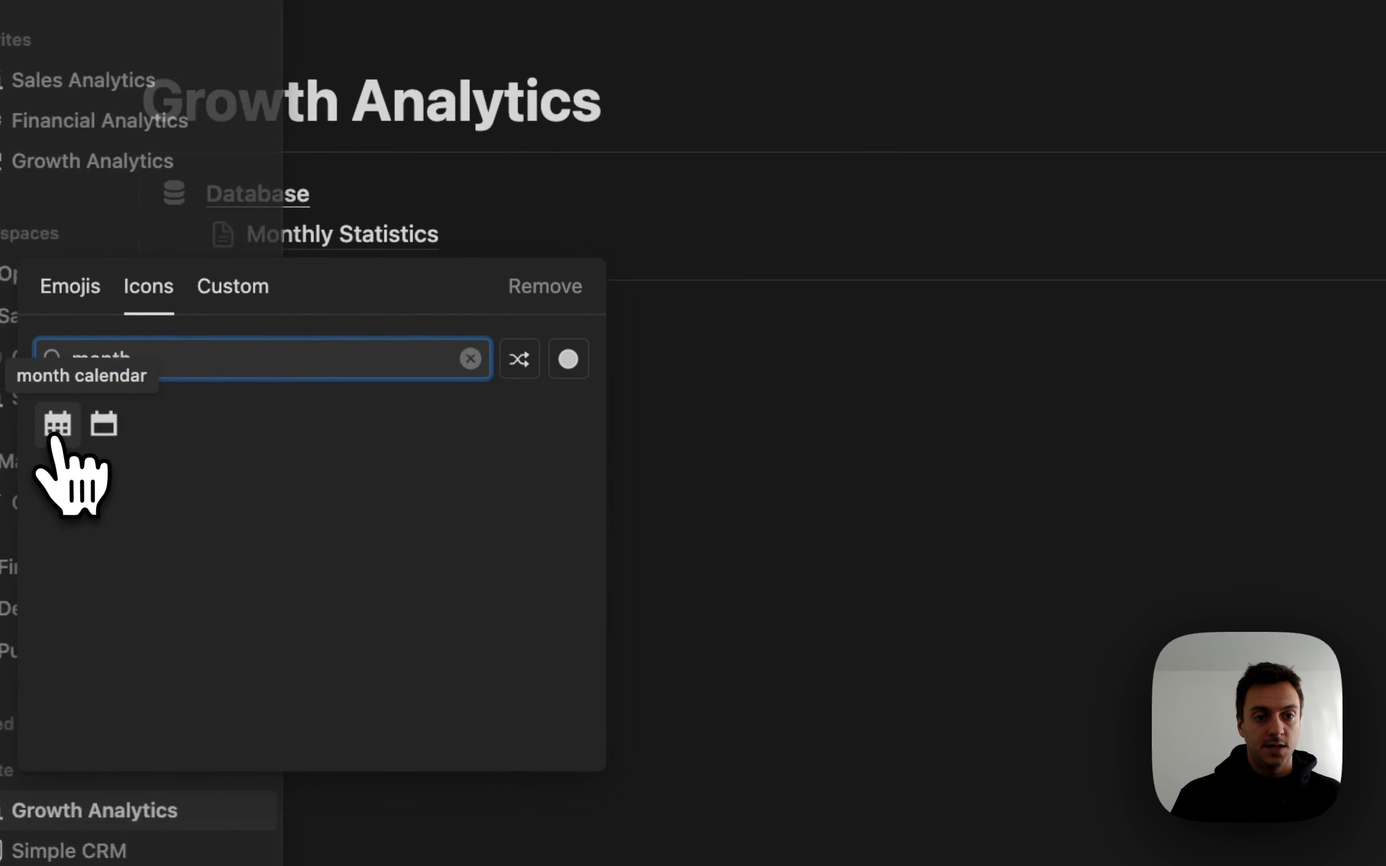
pyautogui.click(56, 434)
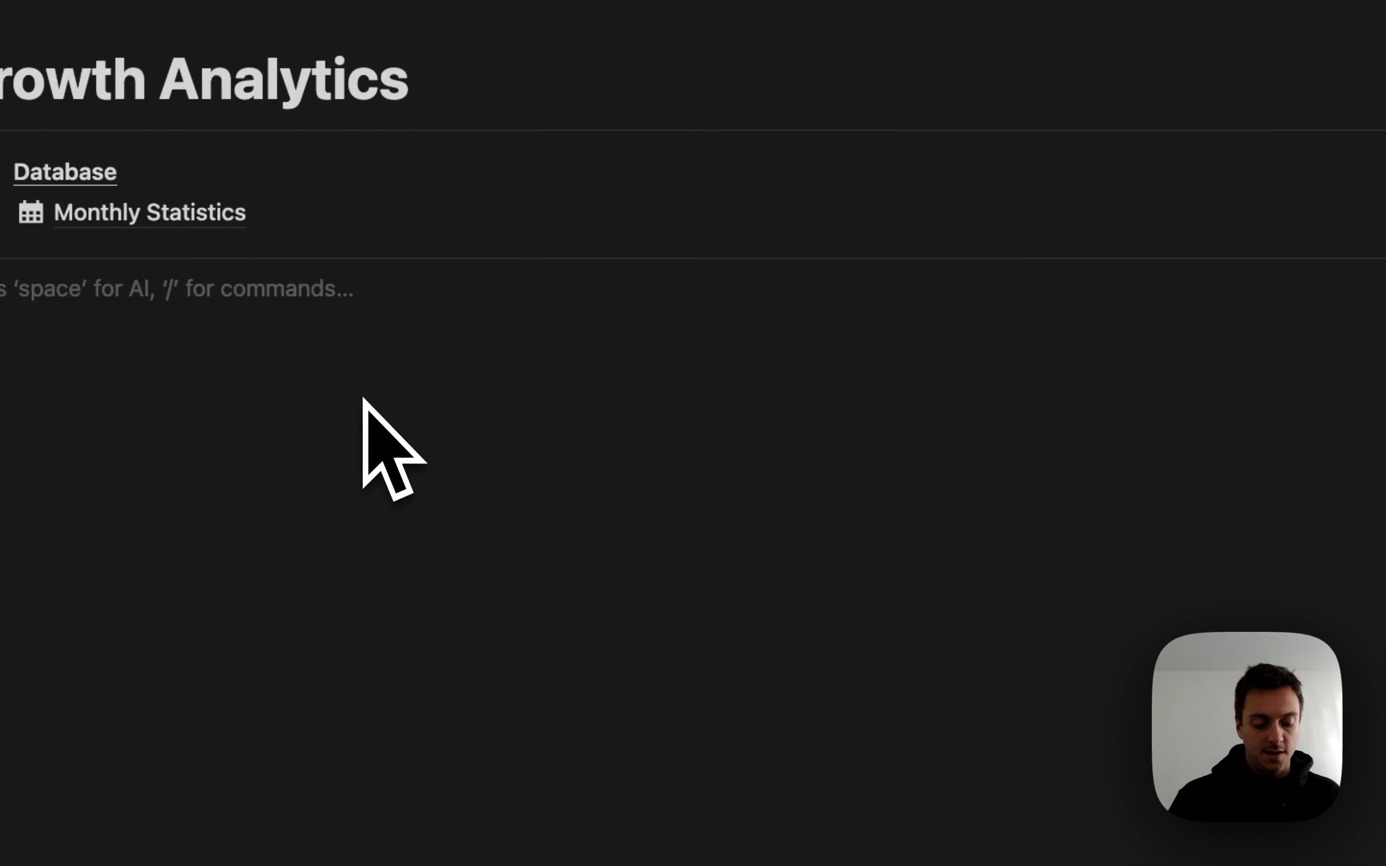
# Insert a linked gallery view of Monthly Statistics below the callout, copied from its existing MoM Stats view.
pyautogui.write('/data')
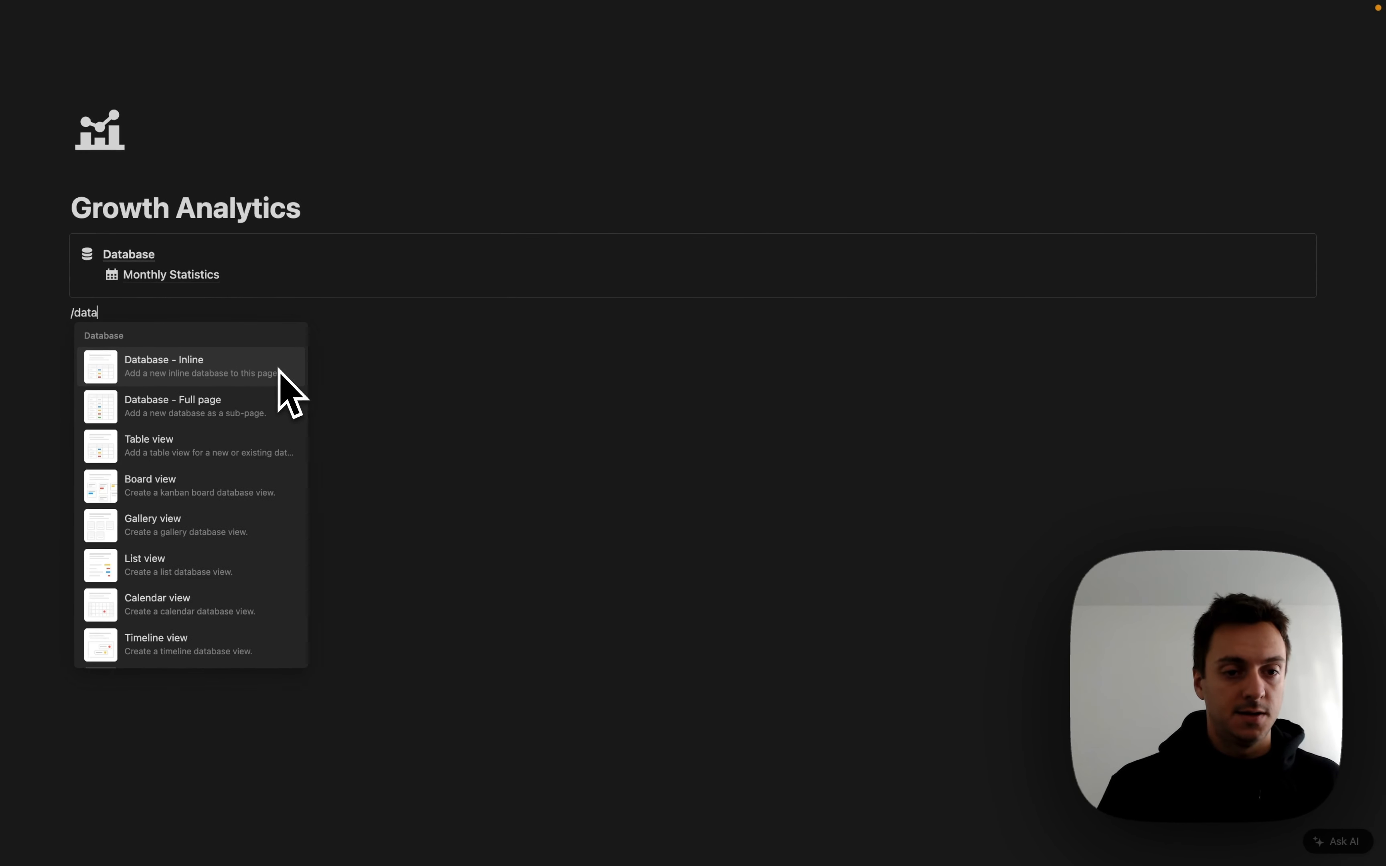
pyautogui.click(189, 522)
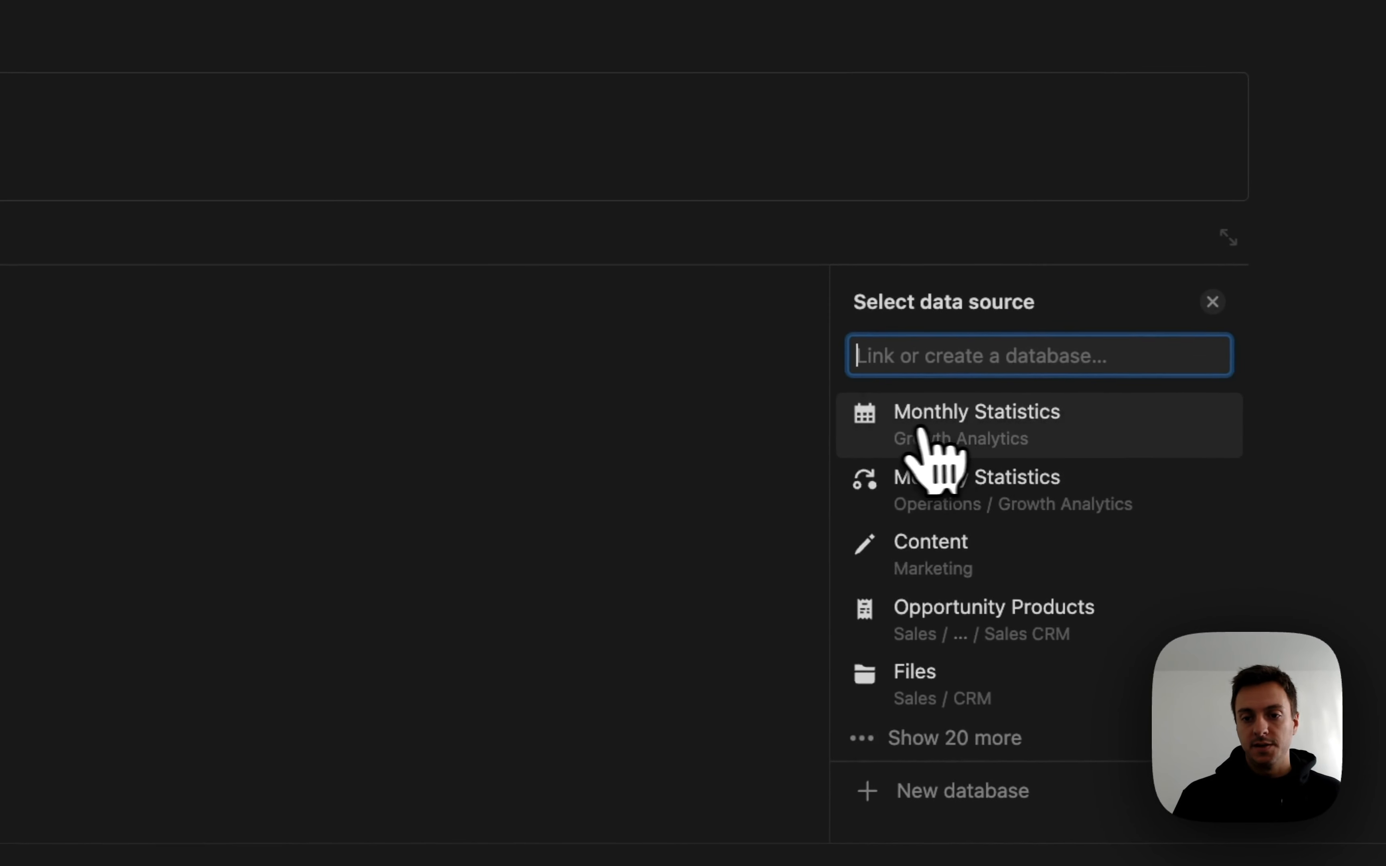
pyautogui.click(1066, 429)
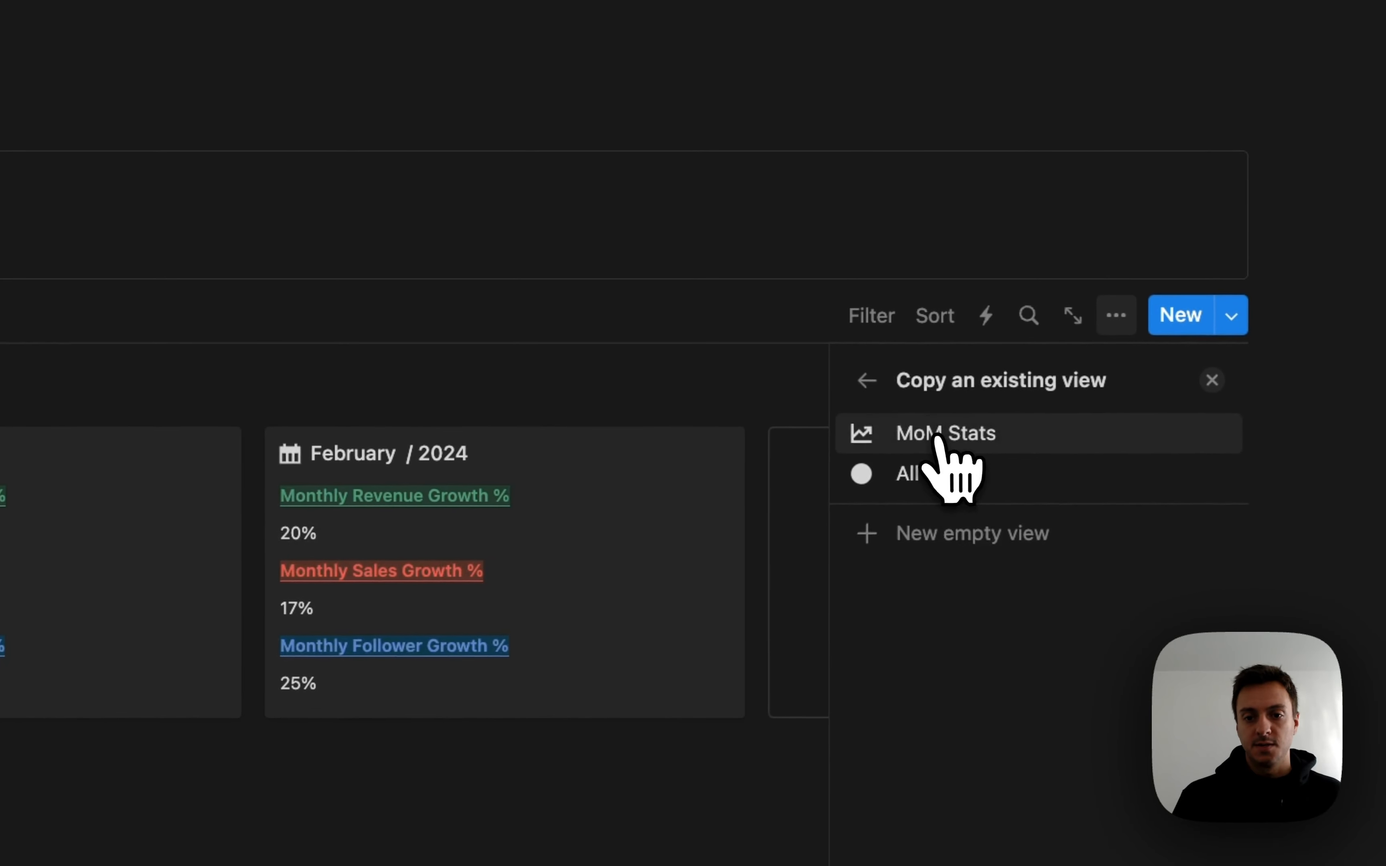
pyautogui.click(937, 437)
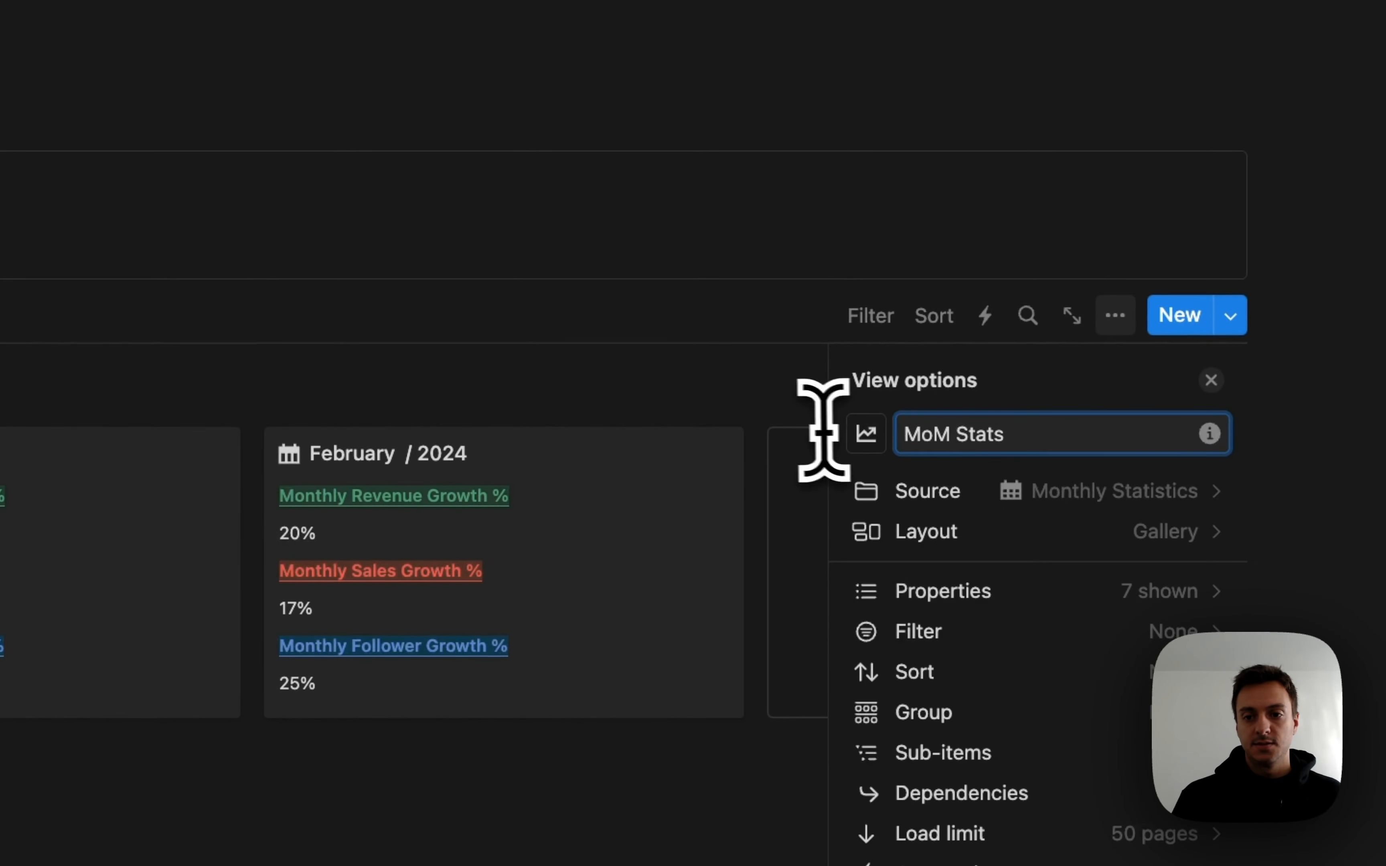
pyautogui.click(1315, 391)
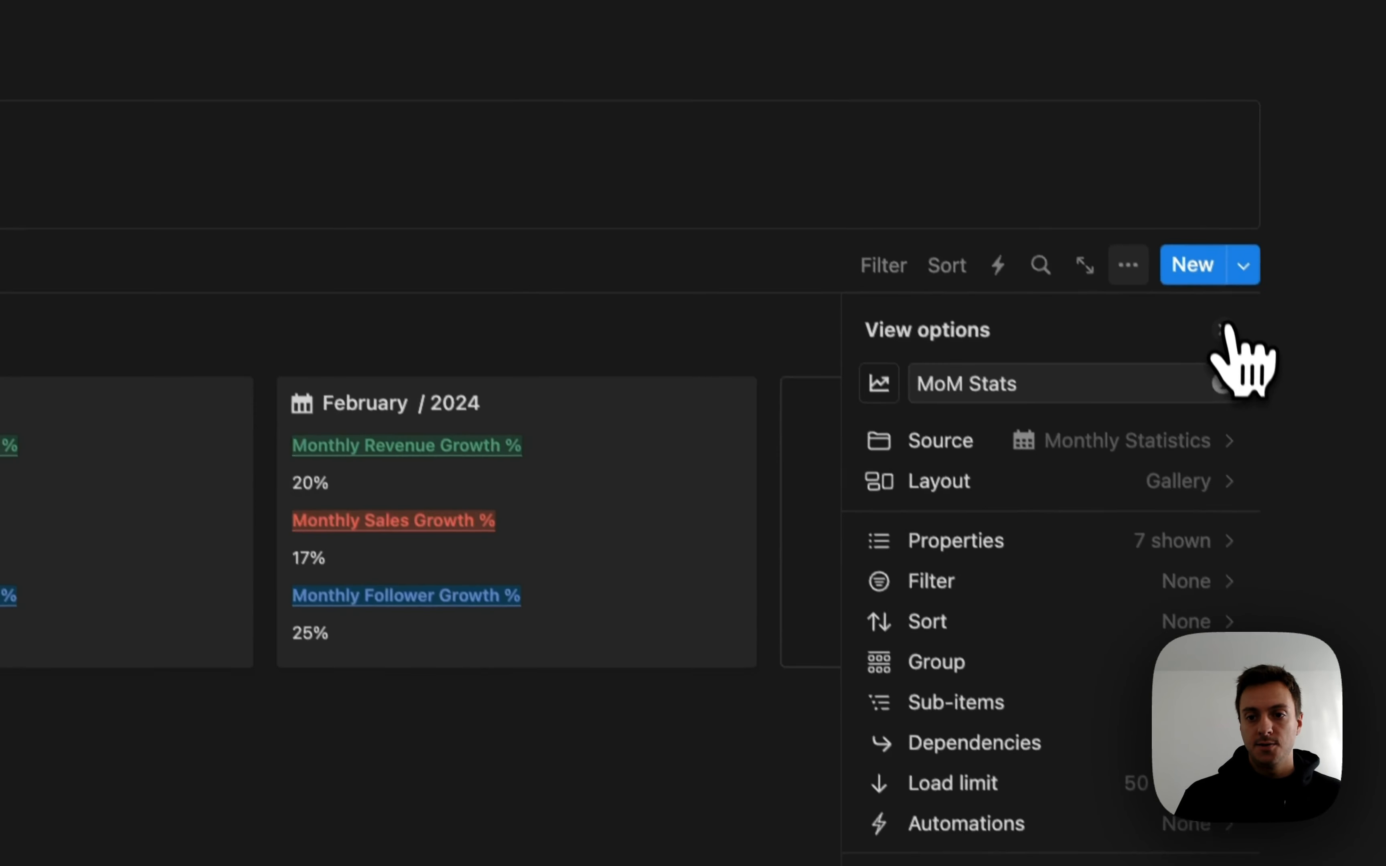
pyautogui.click(1211, 381)
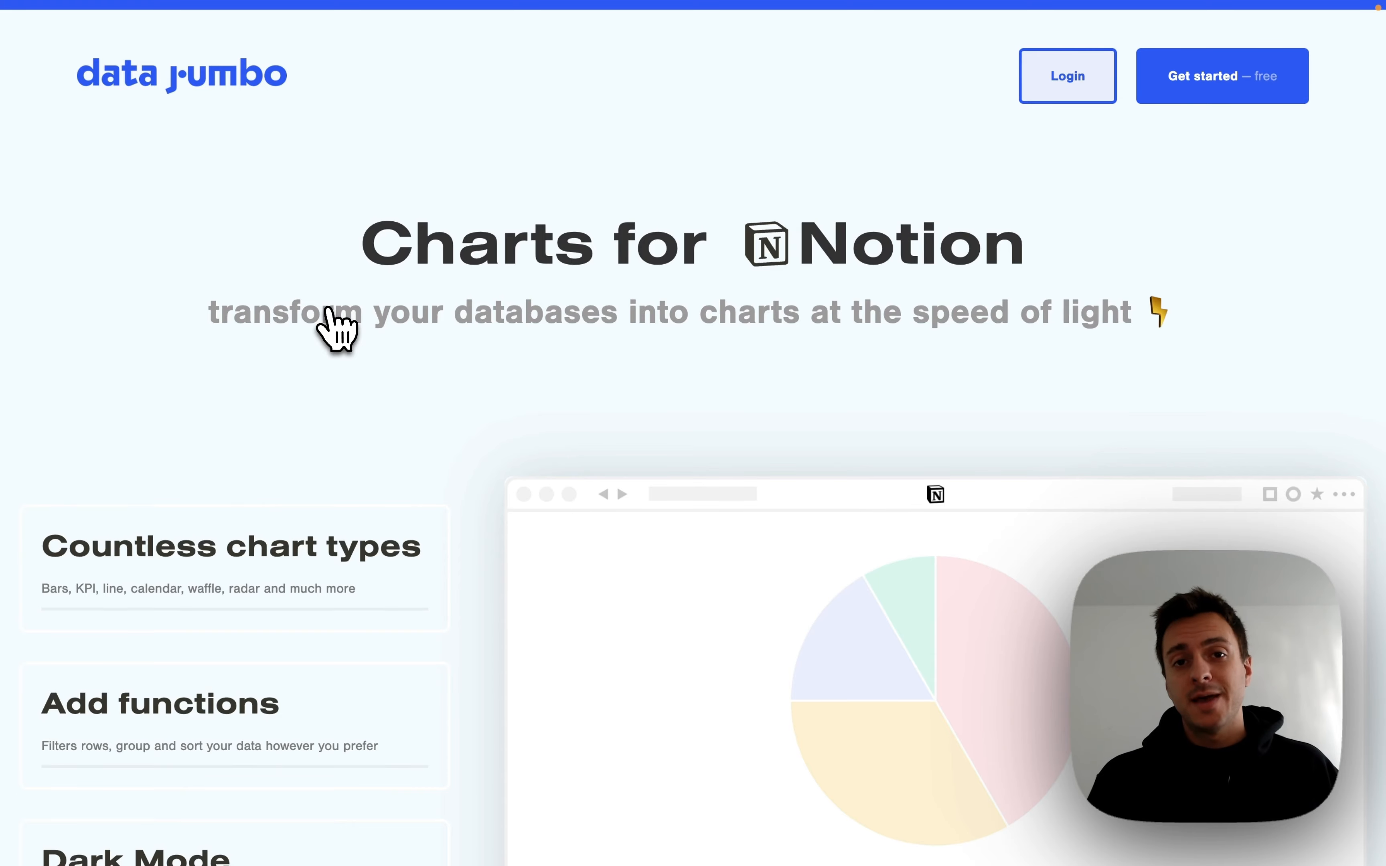
# Switch to the Data Jumbo website and examine its chart features for Notion databases.
pyautogui.scroll(-15, 332, 327)
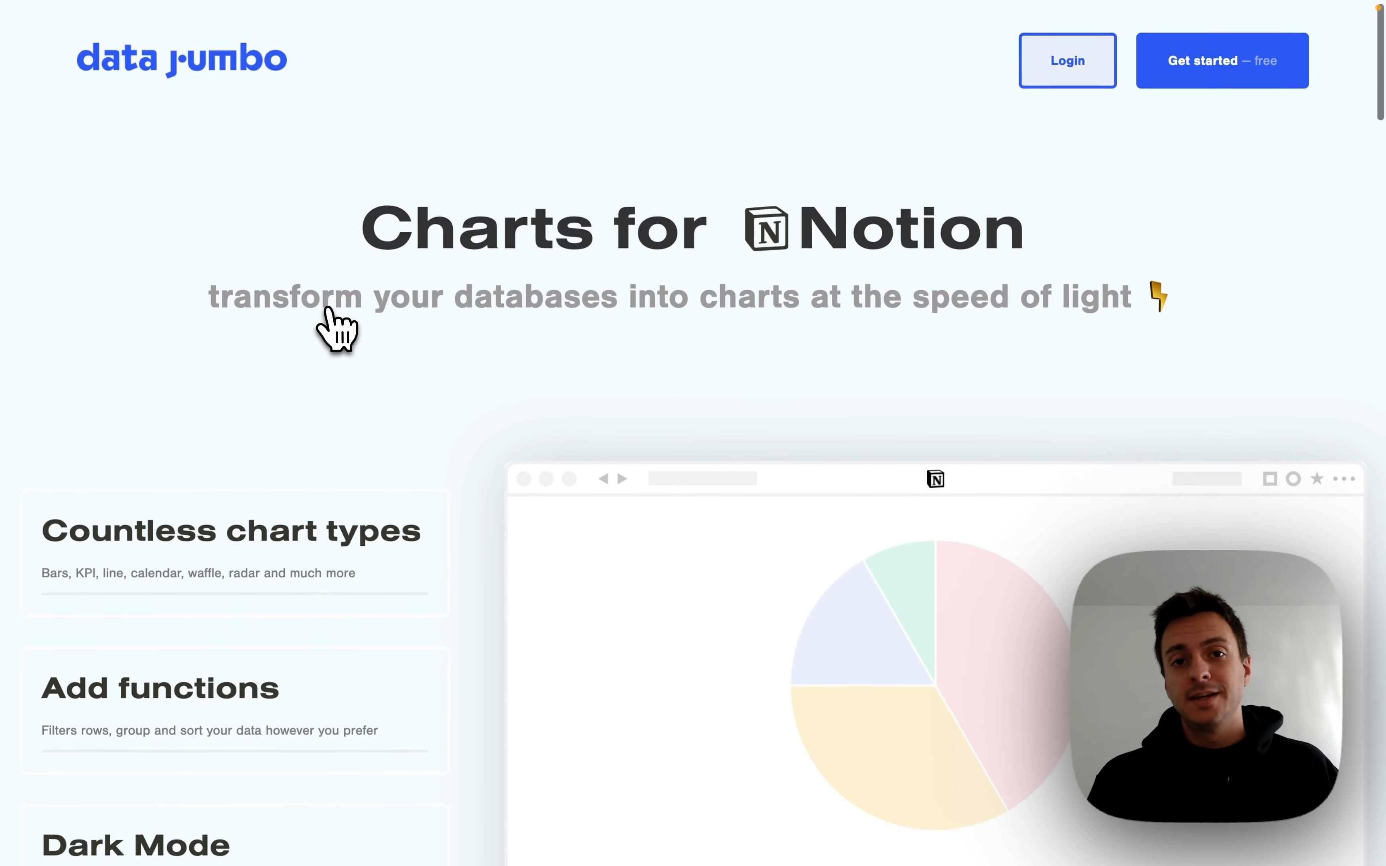
pyautogui.scroll(-15, 334, 327)
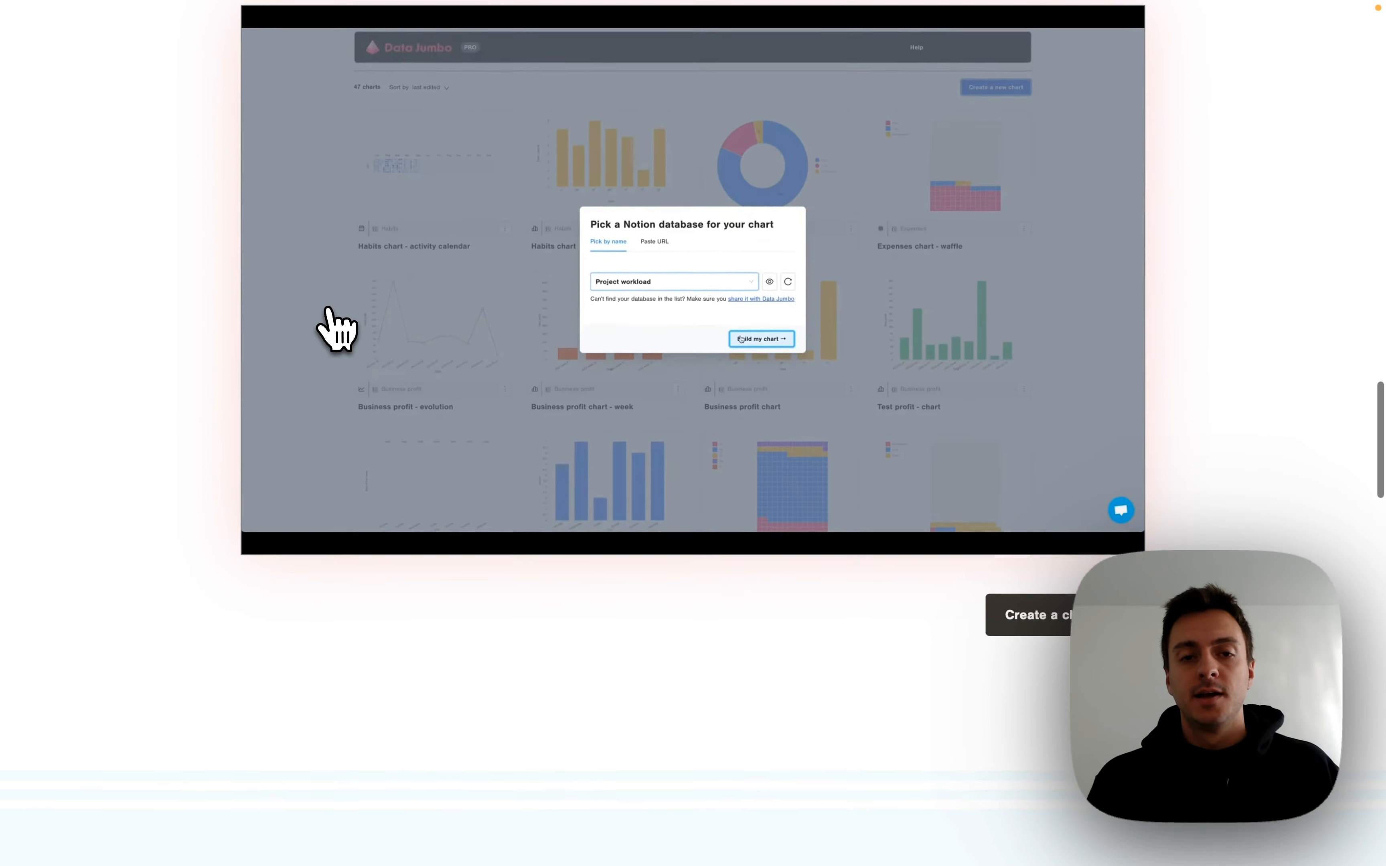
pyautogui.scroll(15, 335, 328)
pyautogui.scroll(2, 335, 328)
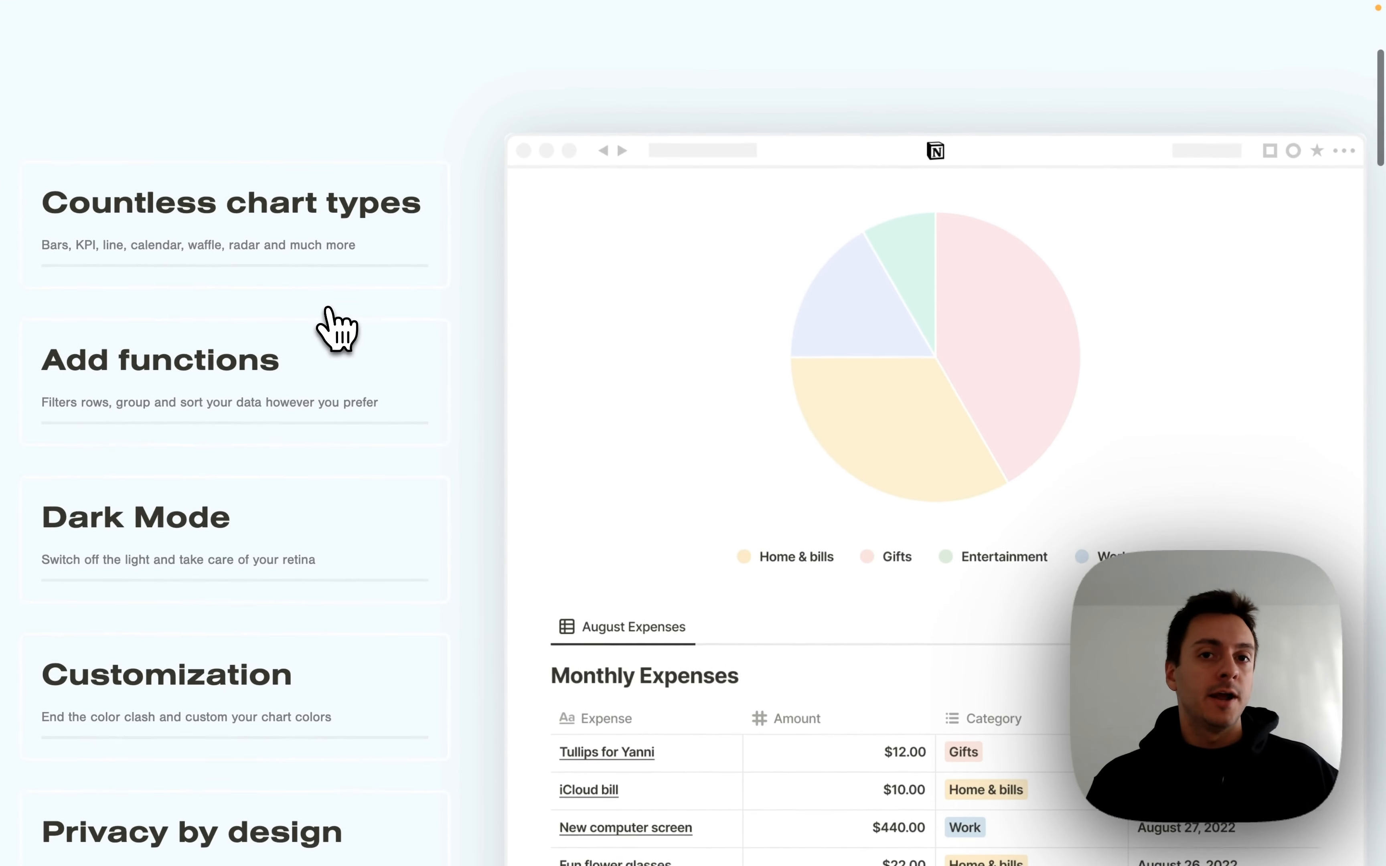
pyautogui.scroll(5, 337, 329)
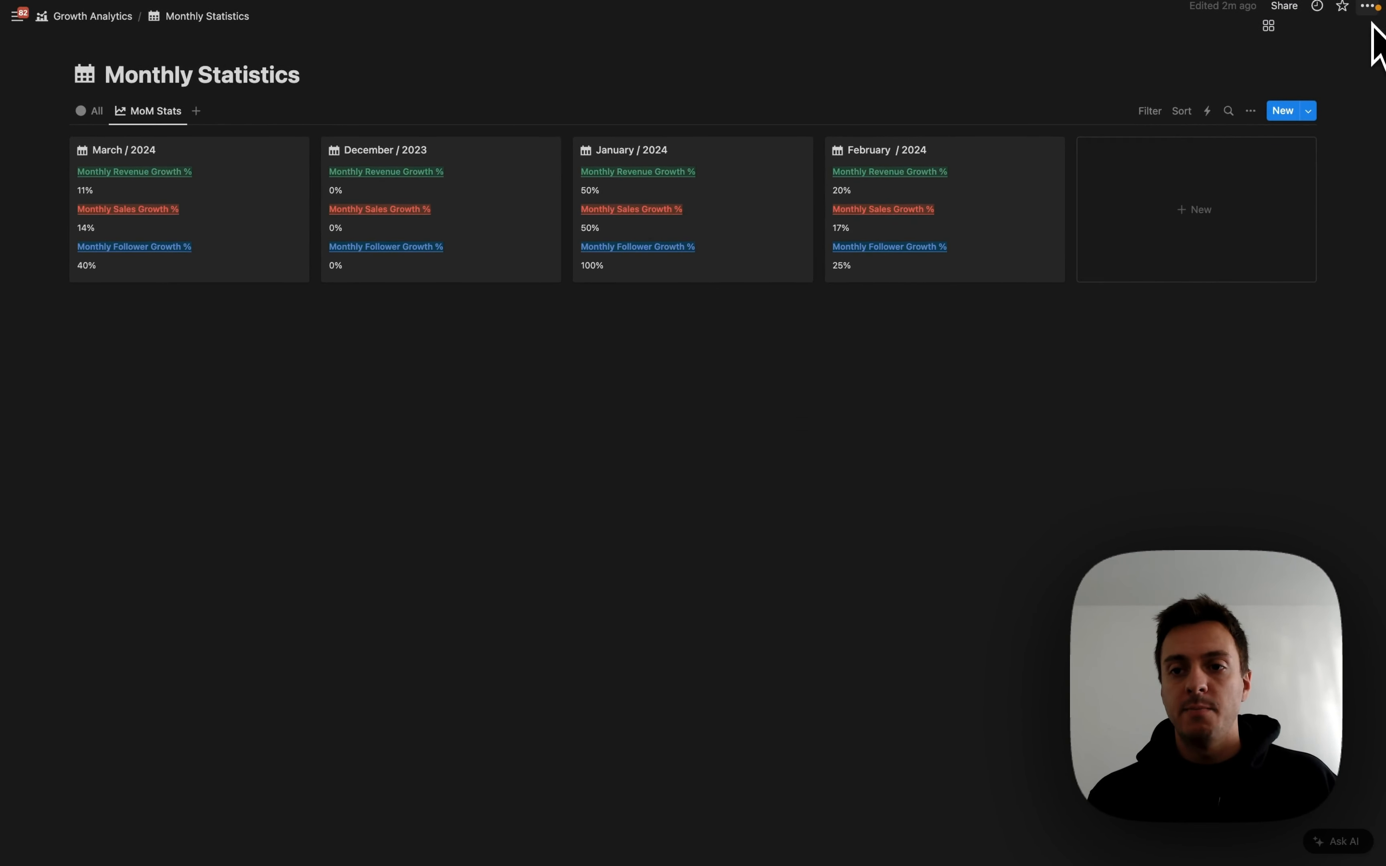
# Open the Monthly Statistics database in Notion and connect it to Data Jumbo, granting access to its child pages.
pyautogui.click(1369, 7)
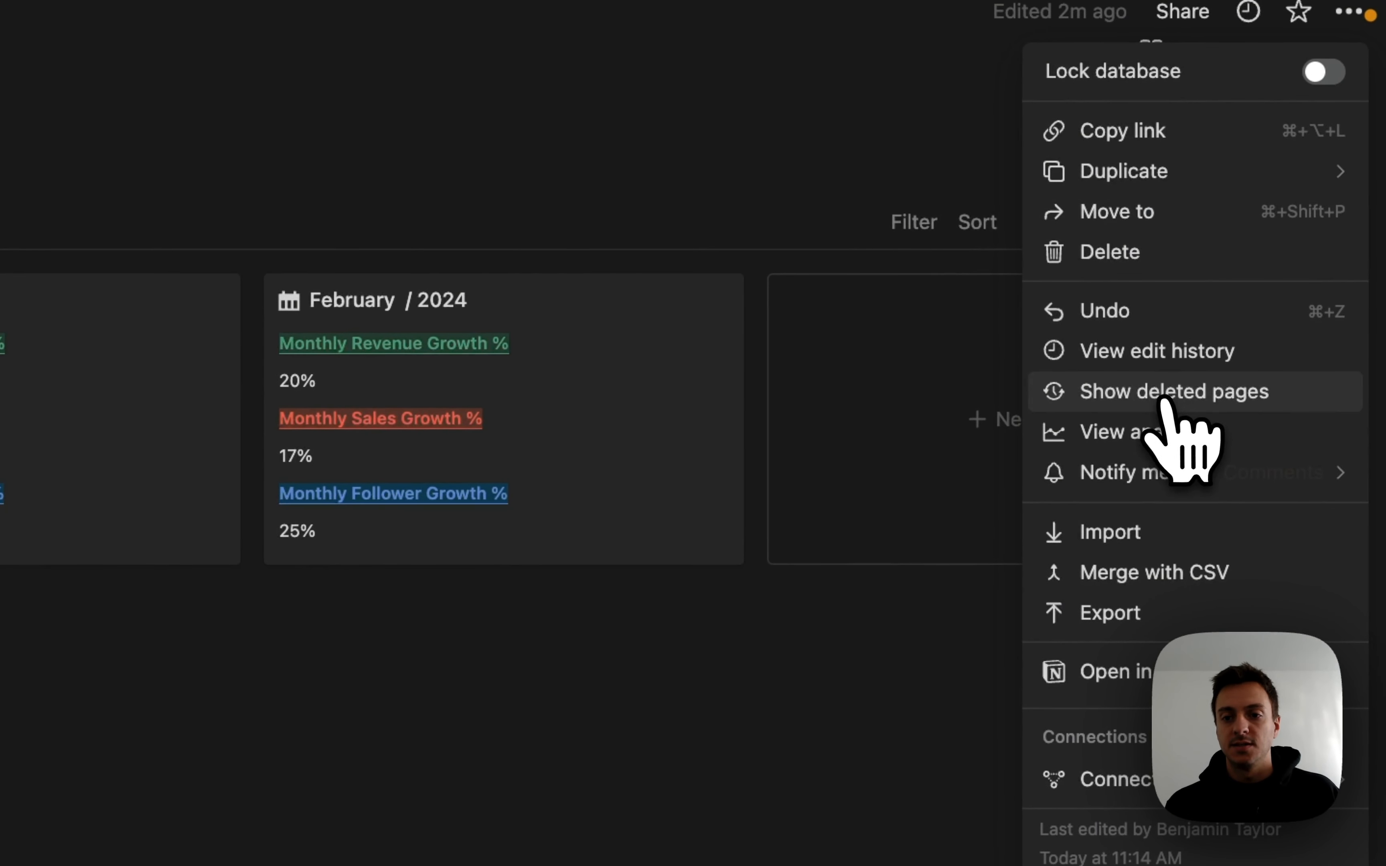
pyautogui.moveTo(1149, 788)
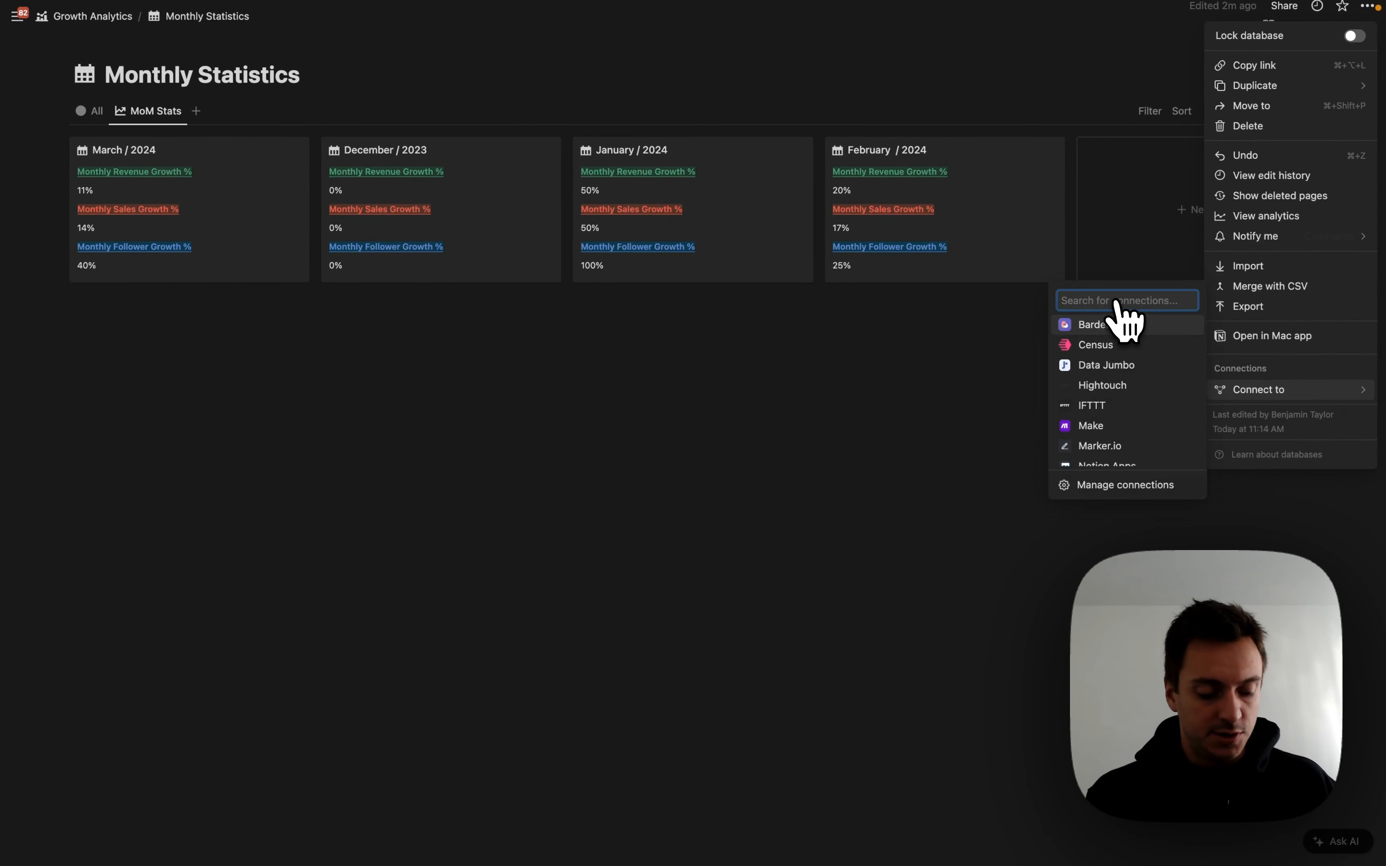
pyautogui.write('data')
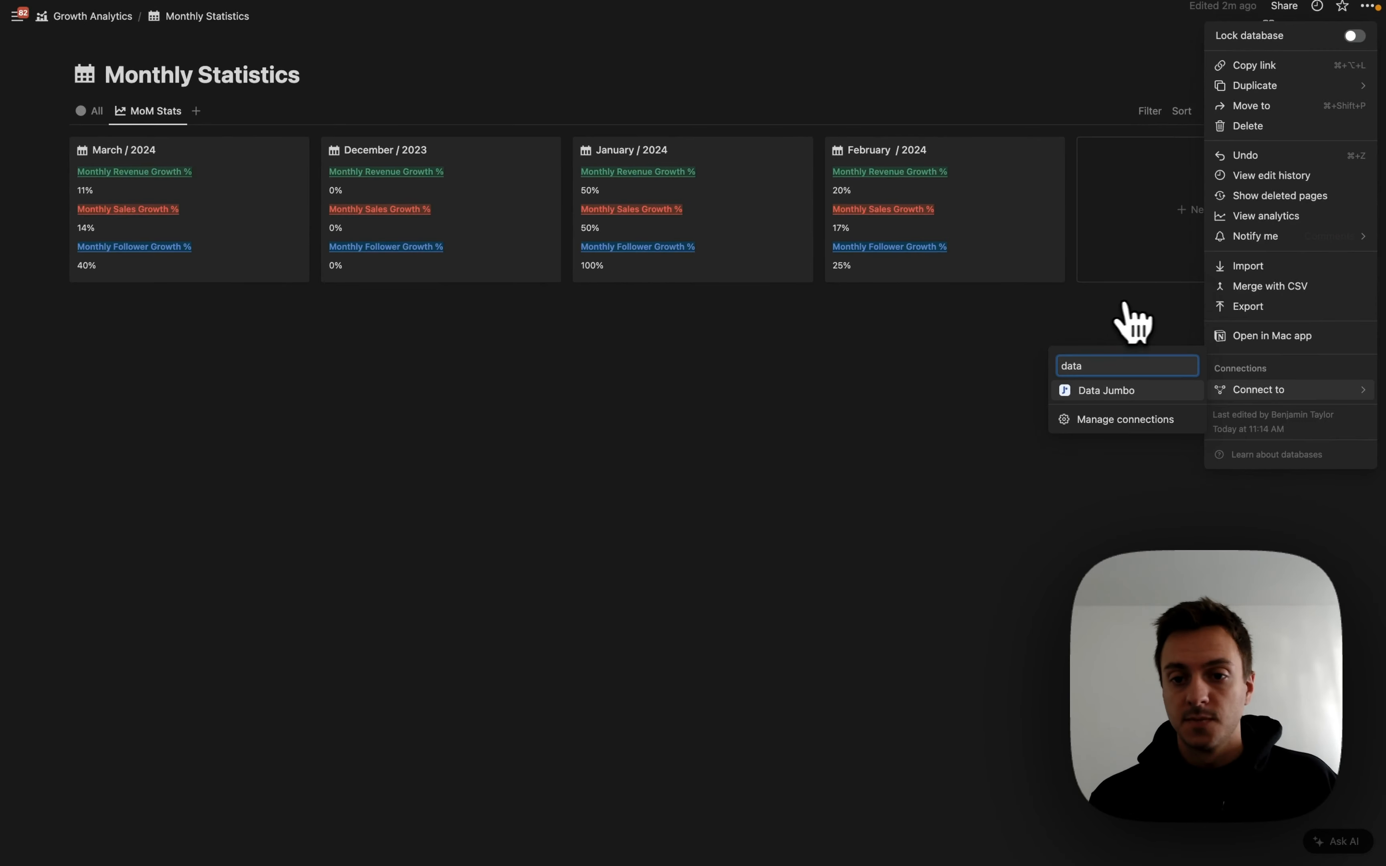
pyautogui.click(1115, 400)
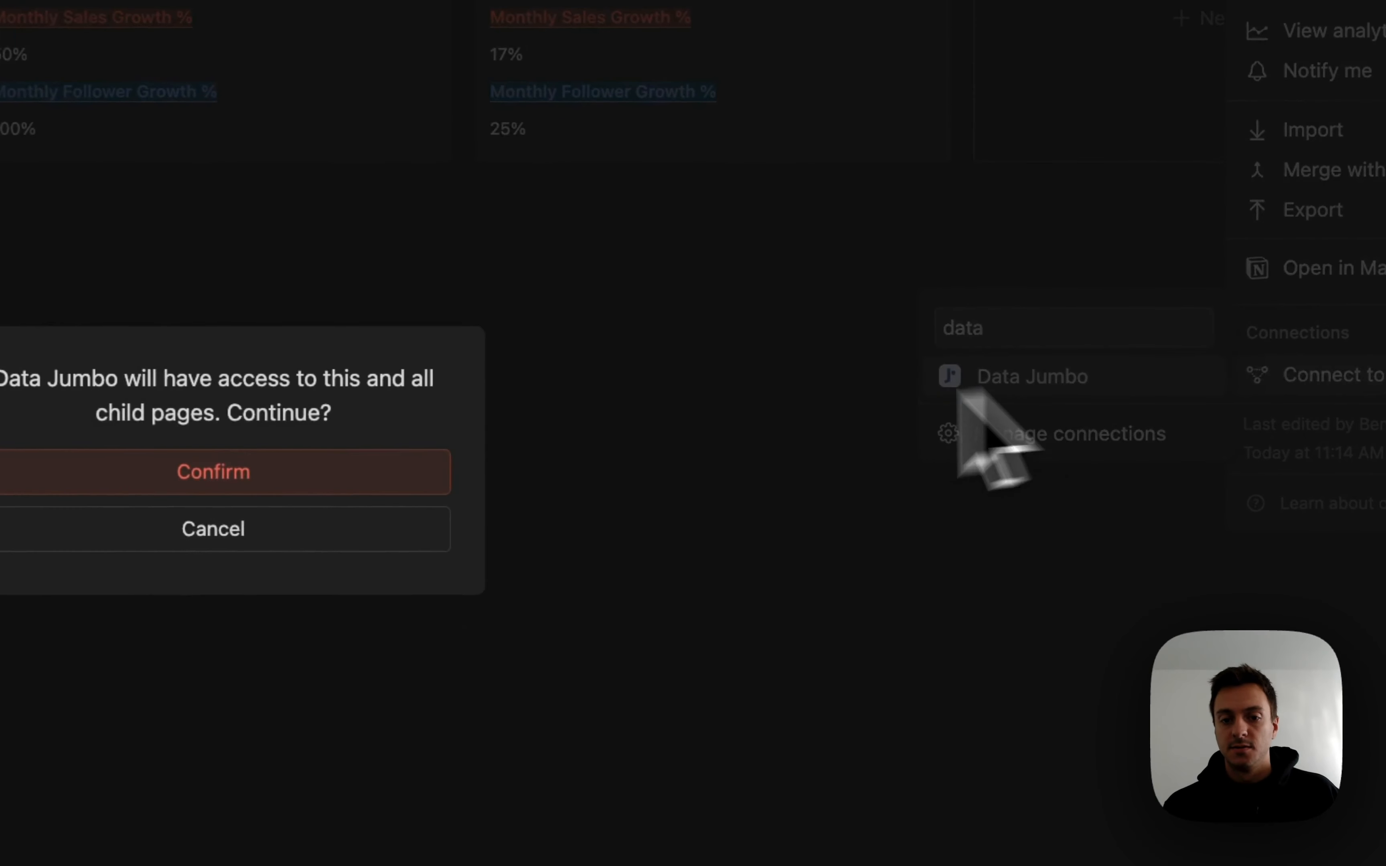
pyautogui.click(648, 440)
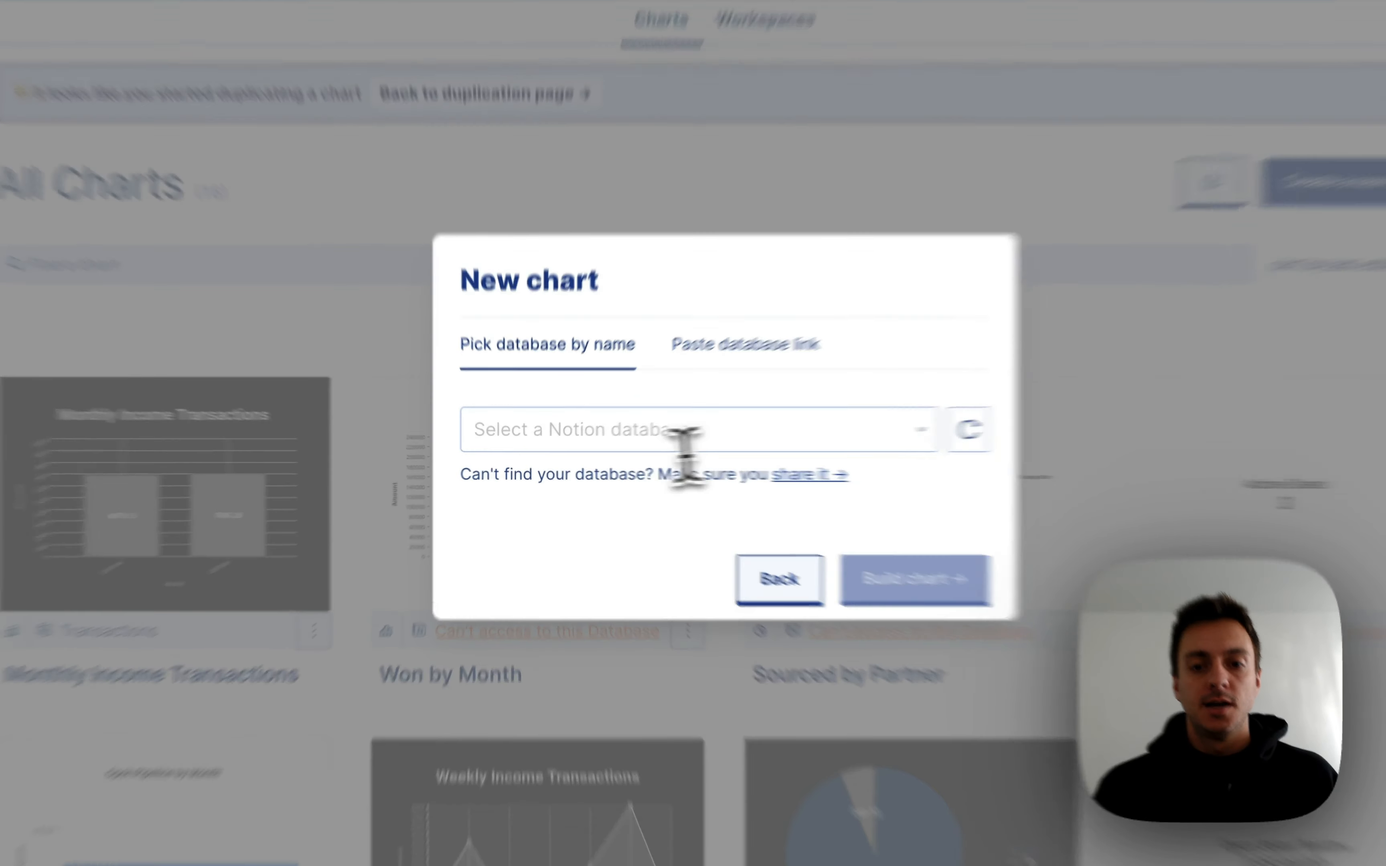
# Create a new chart from the Monthly Statistics database and name it Revenue Growth.
pyautogui.click(617, 436)
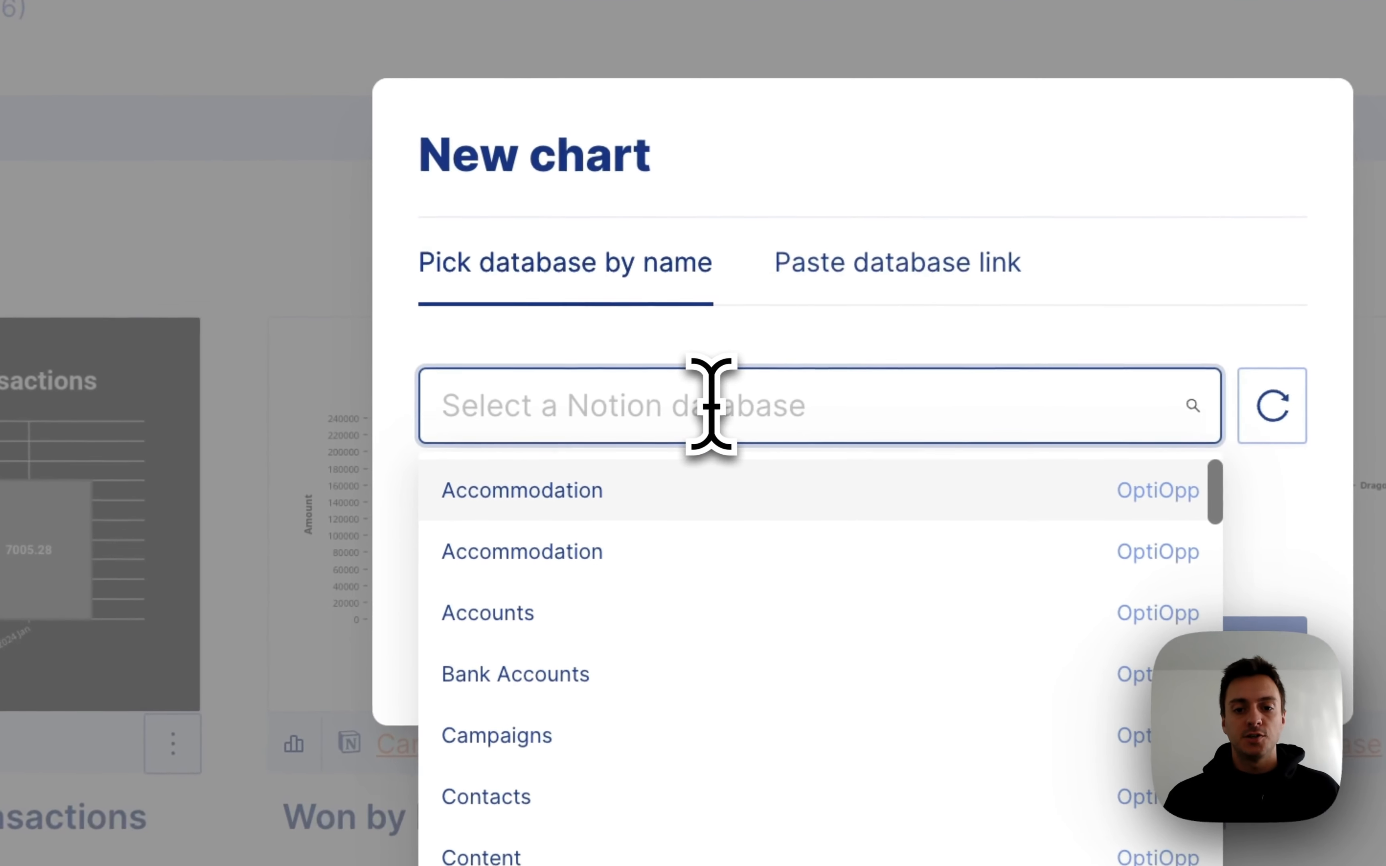
pyautogui.write('Month')
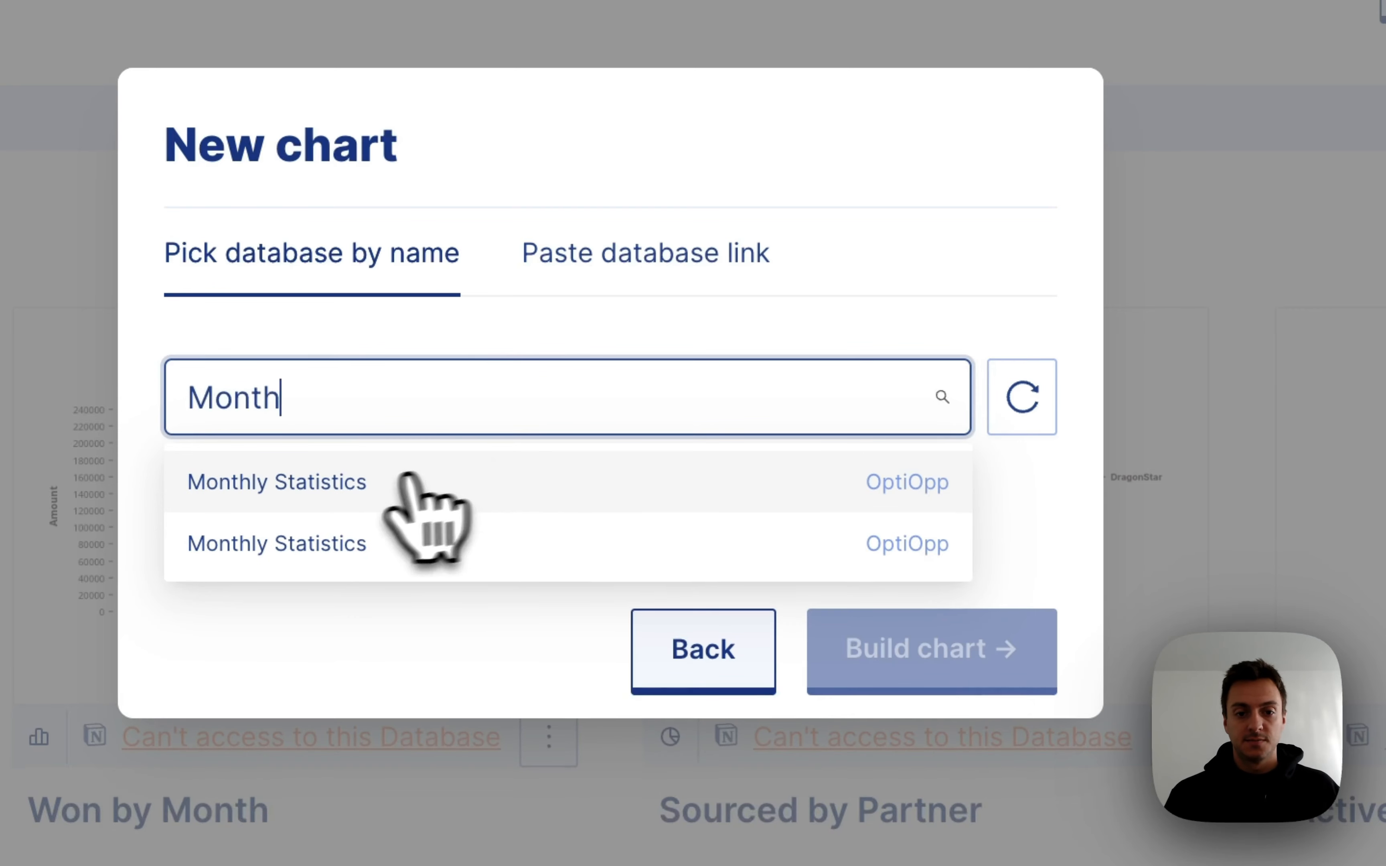
pyautogui.click(409, 481)
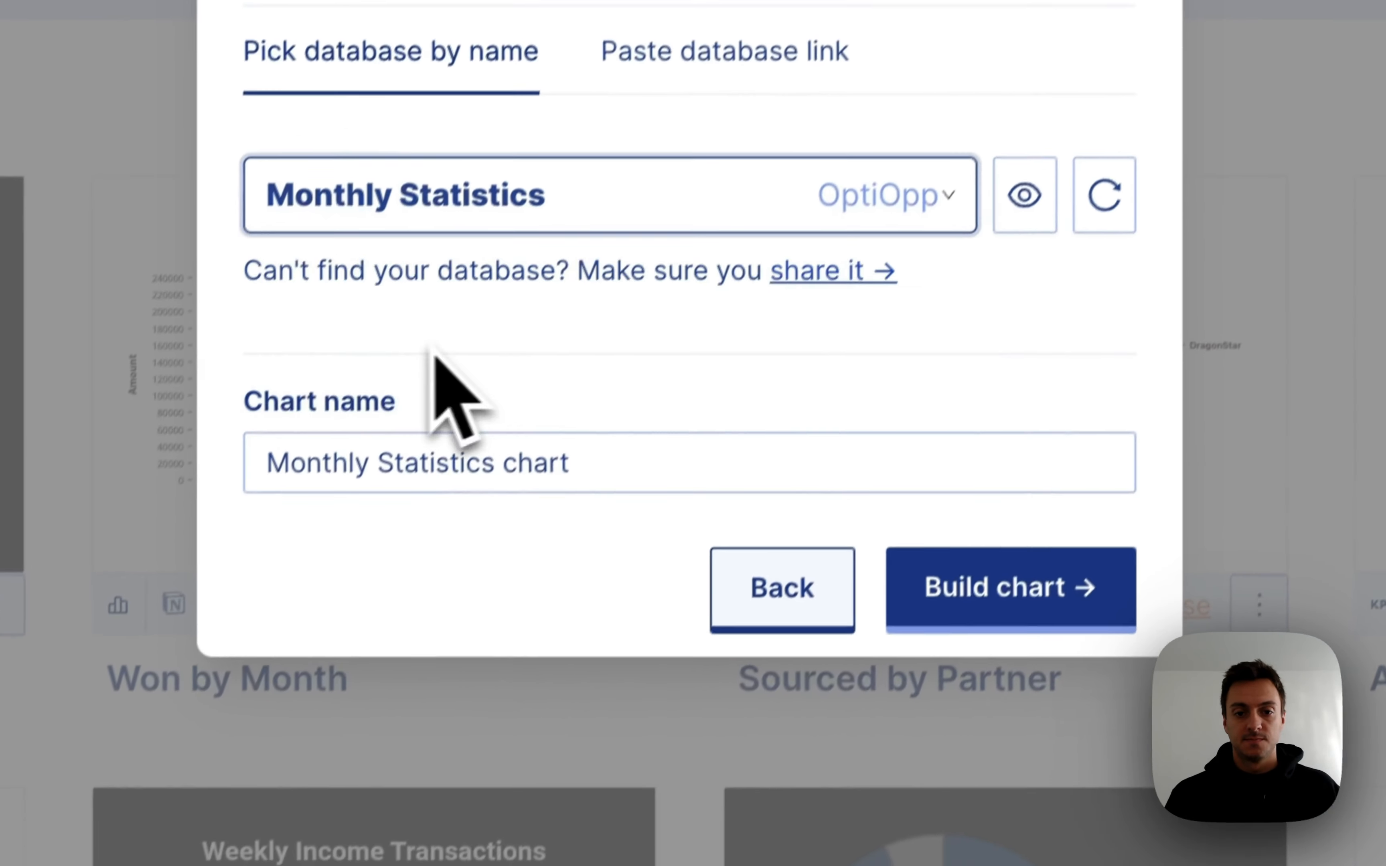
pyautogui.moveTo(634, 433); pyautogui.dragTo(495, 426)
pyautogui.press('BackSpace')
pyautogui.write('Reve')
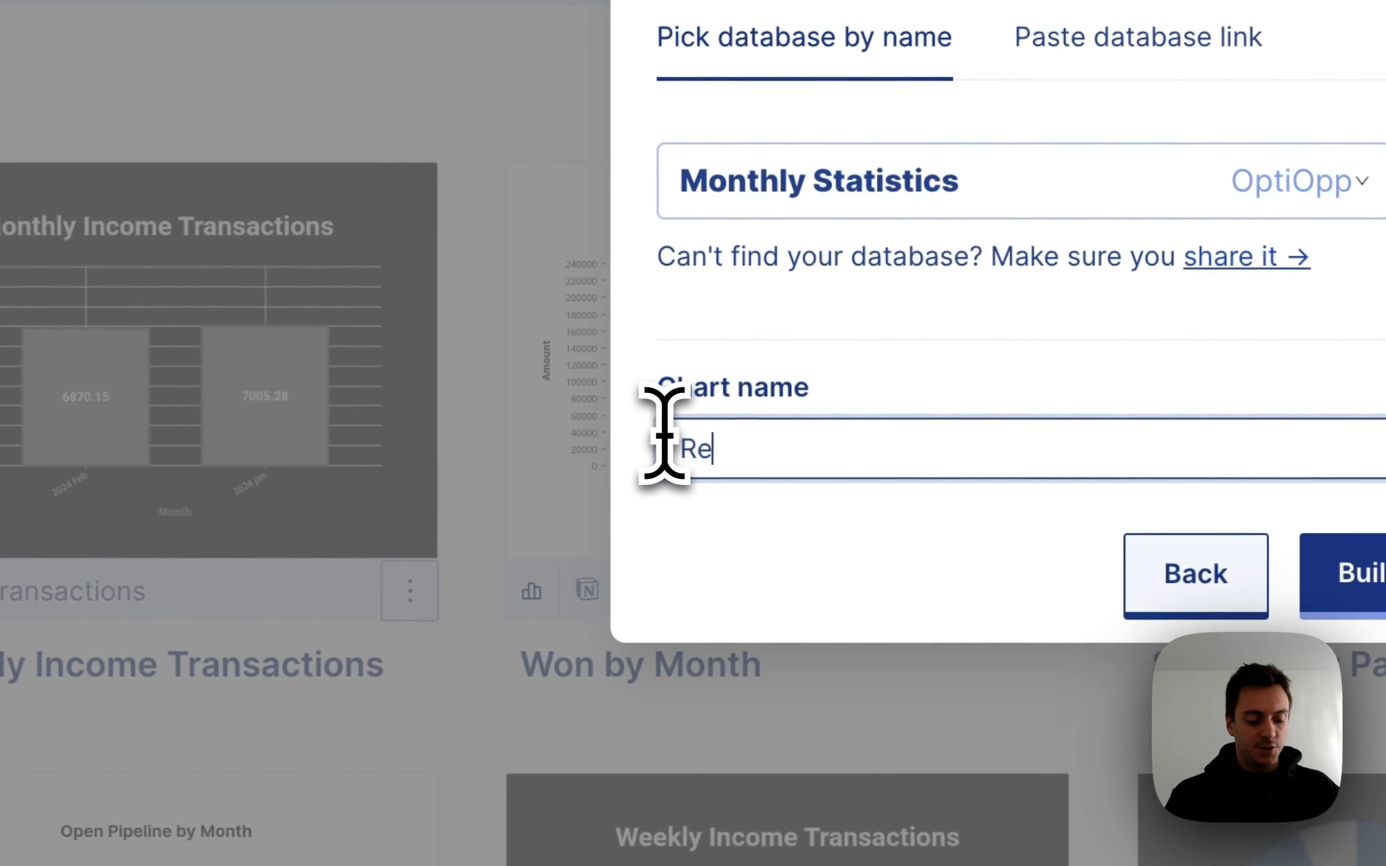
pyautogui.write('nue Growth')
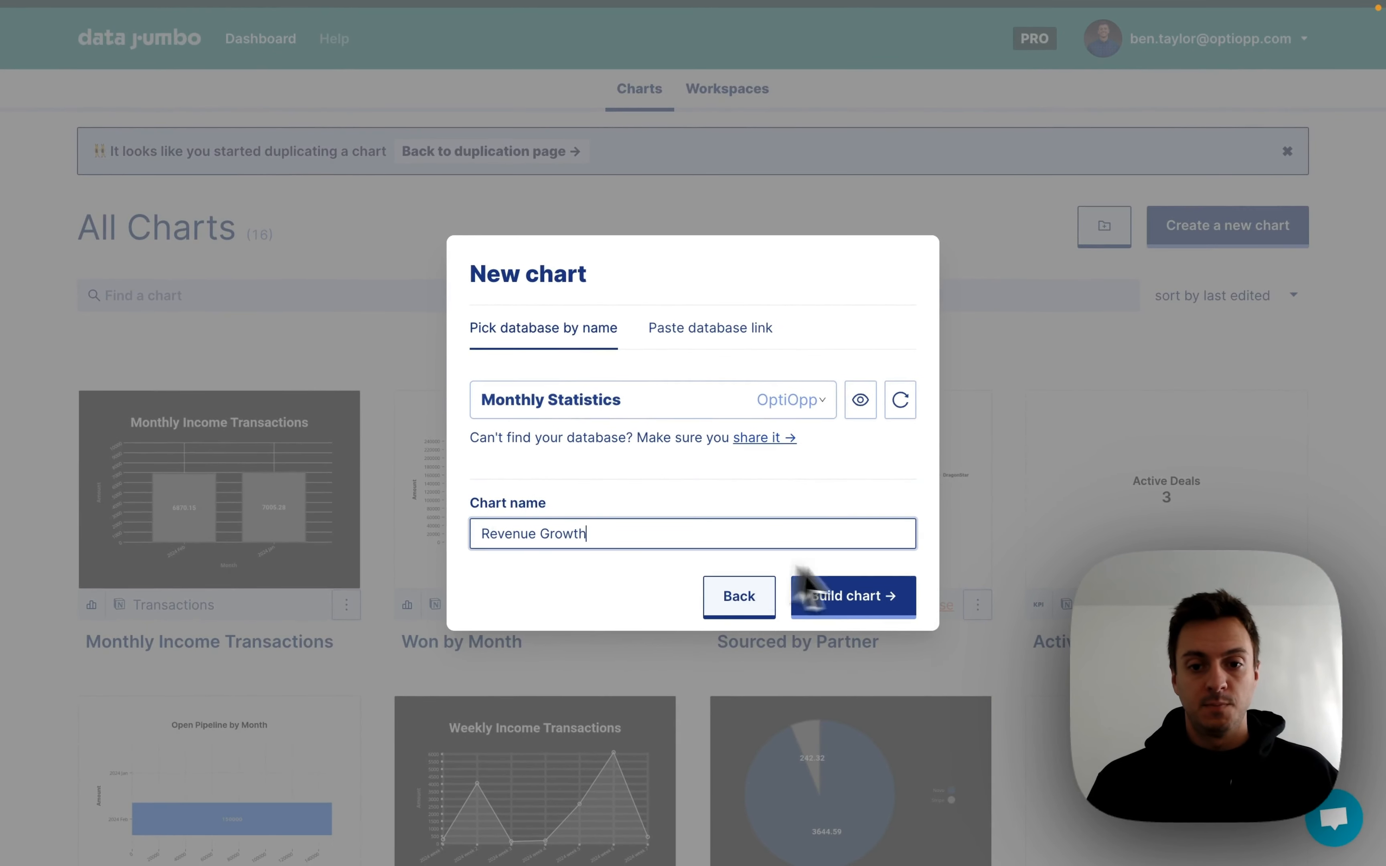
pyautogui.click(868, 598)
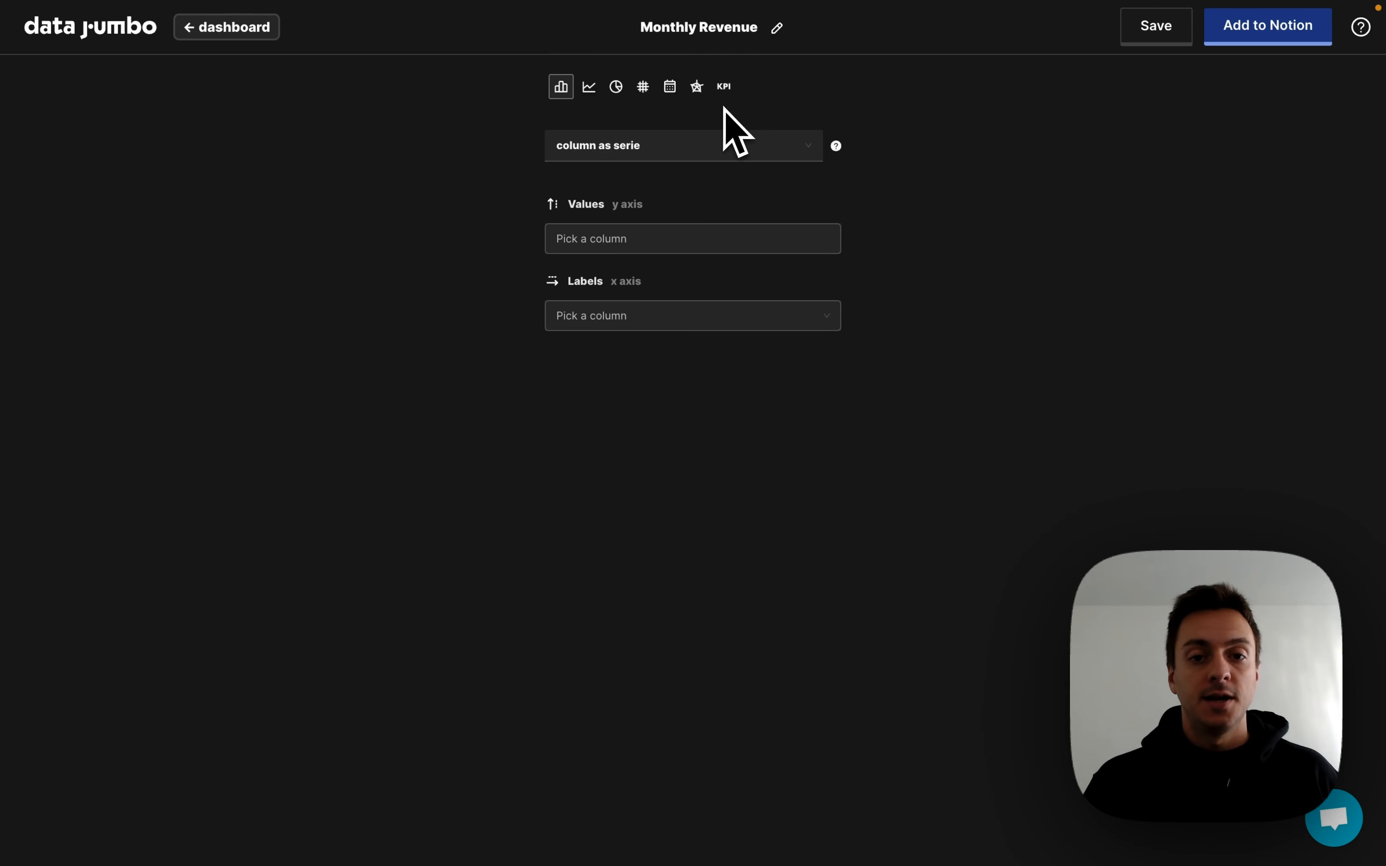
# Make it a line chart with Revenue as the y-axis values and Date as the x-axis labels.
pyautogui.click(590, 86)
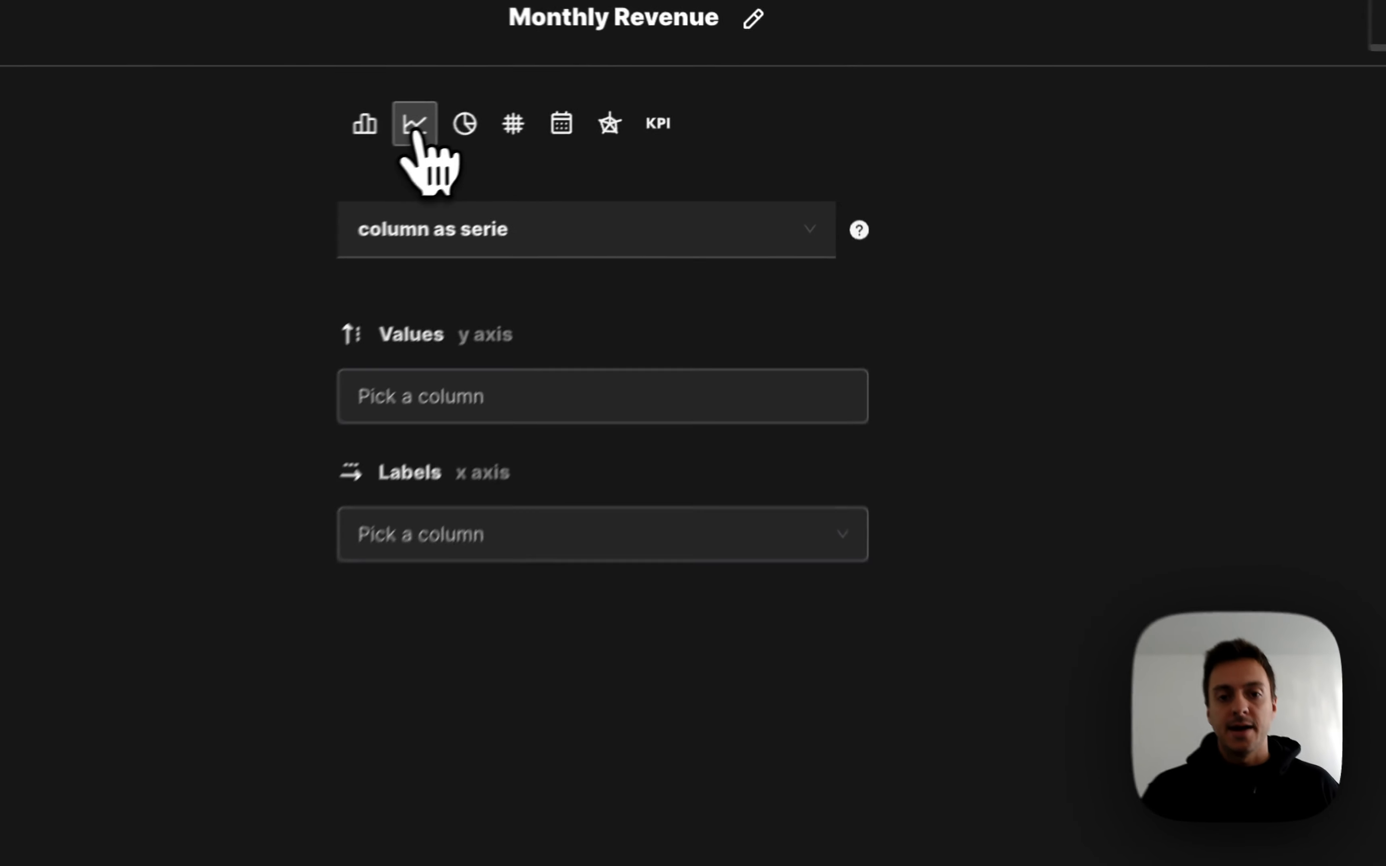
pyautogui.click(812, 232)
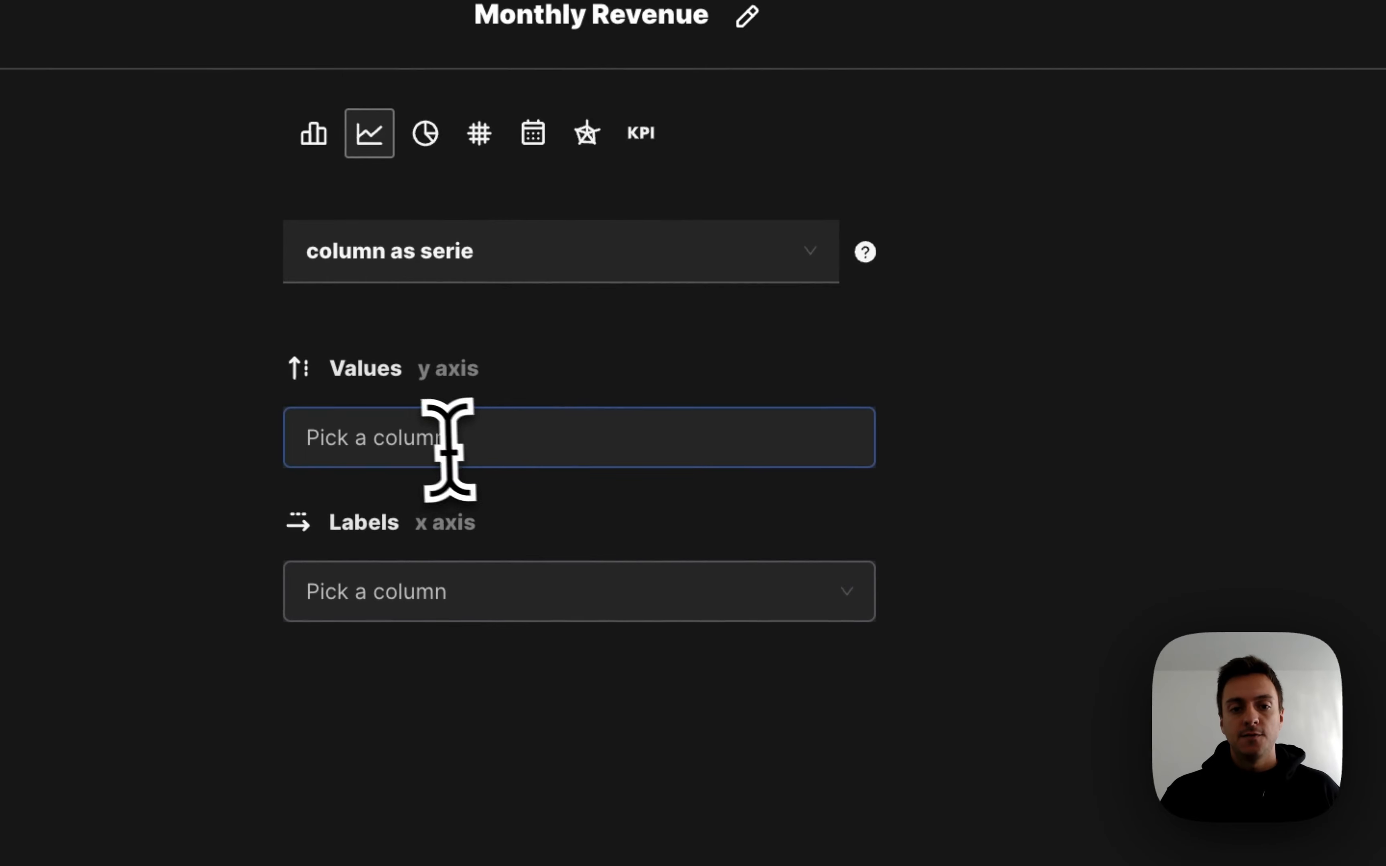
pyautogui.click(433, 440)
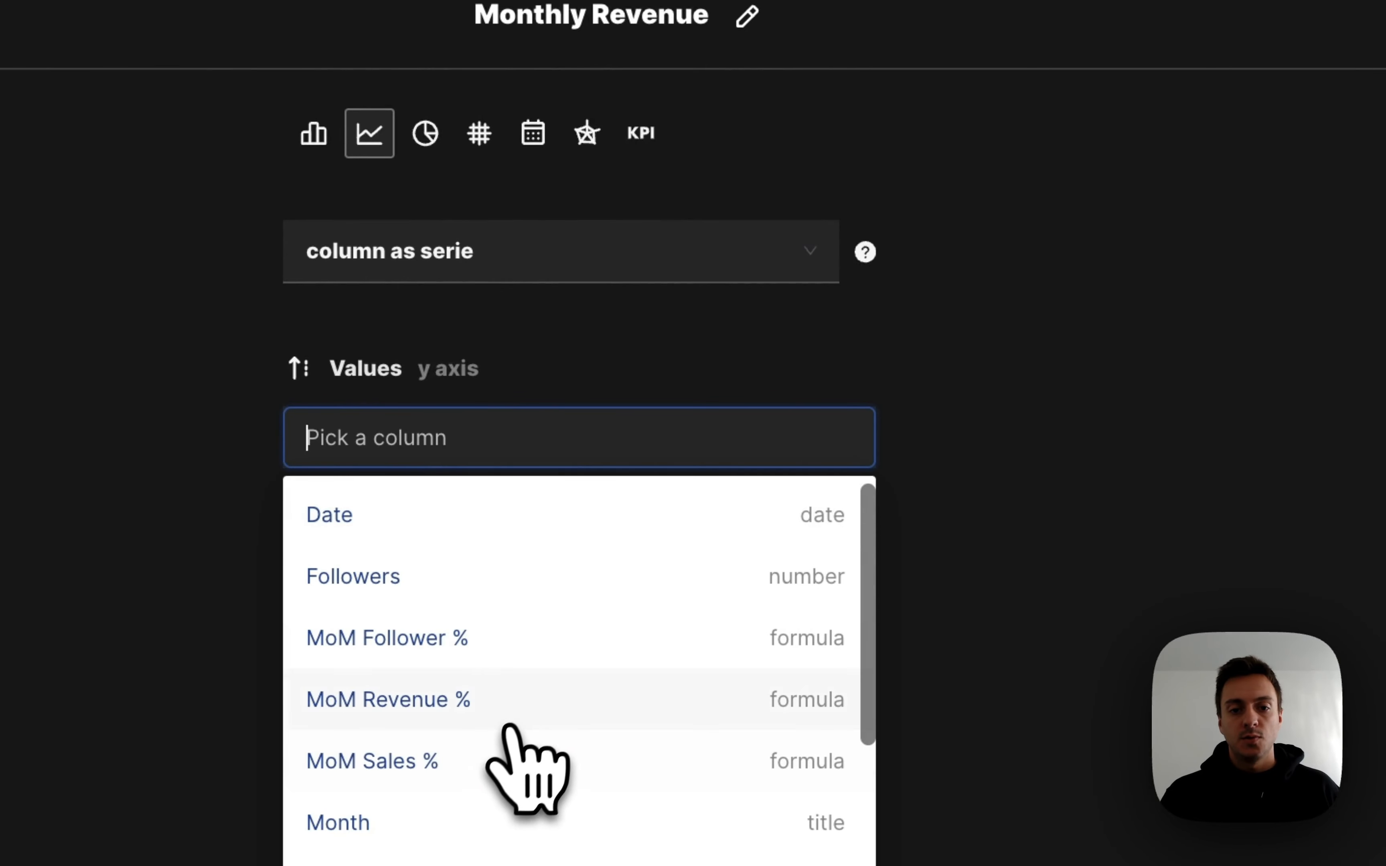
pyautogui.scroll(-2, 509, 756)
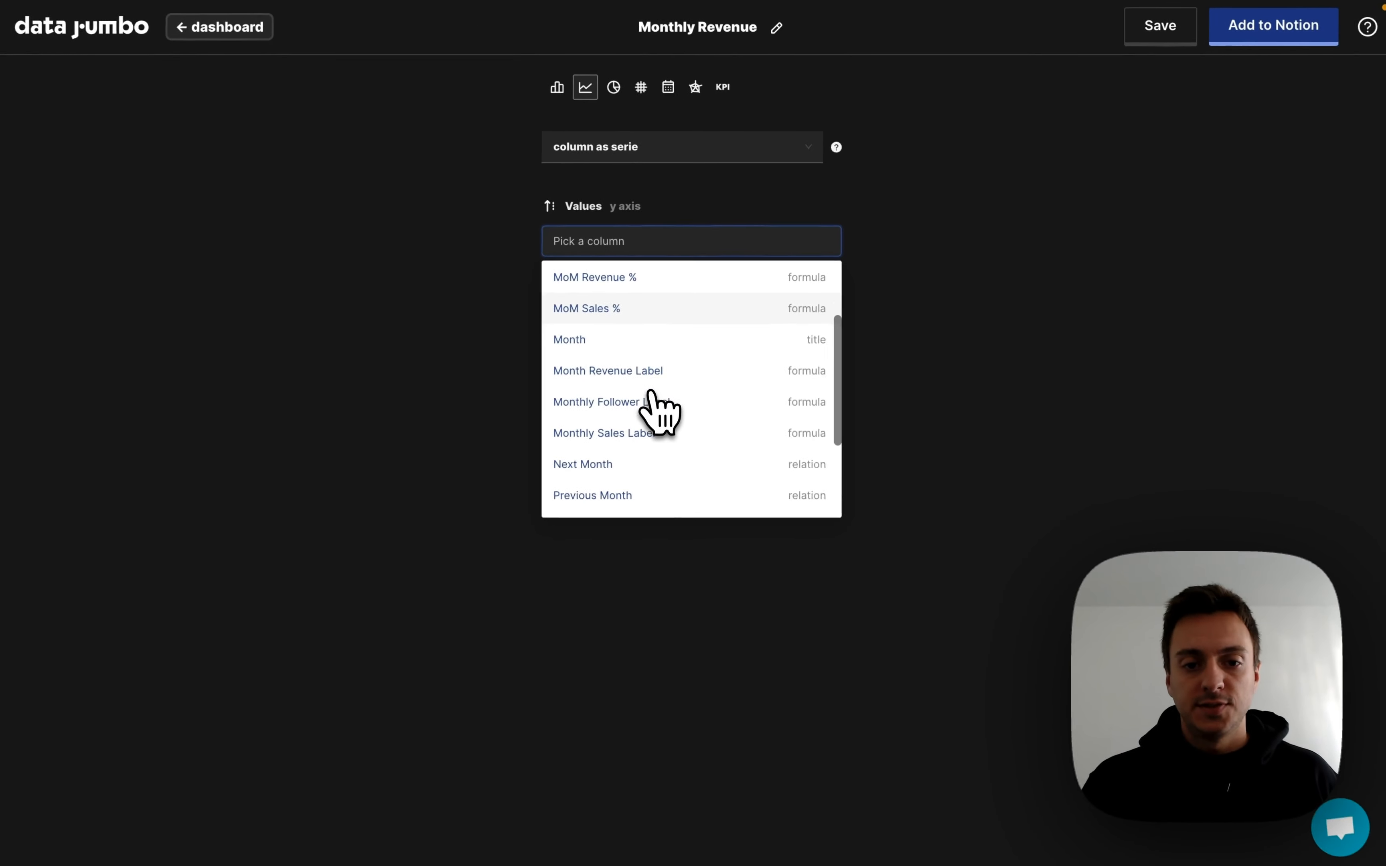
pyautogui.scroll(-3, 651, 404)
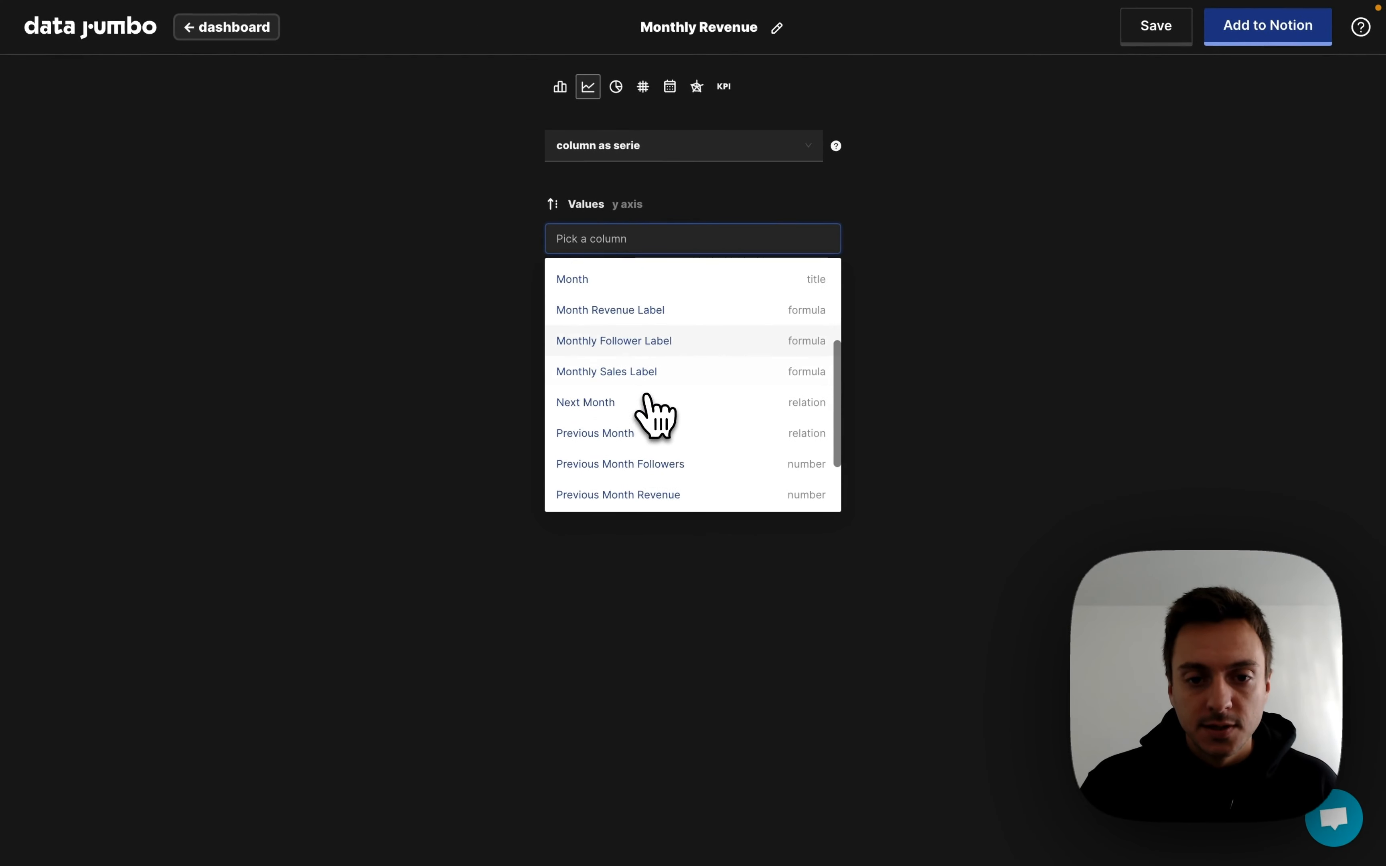
pyautogui.click(601, 463)
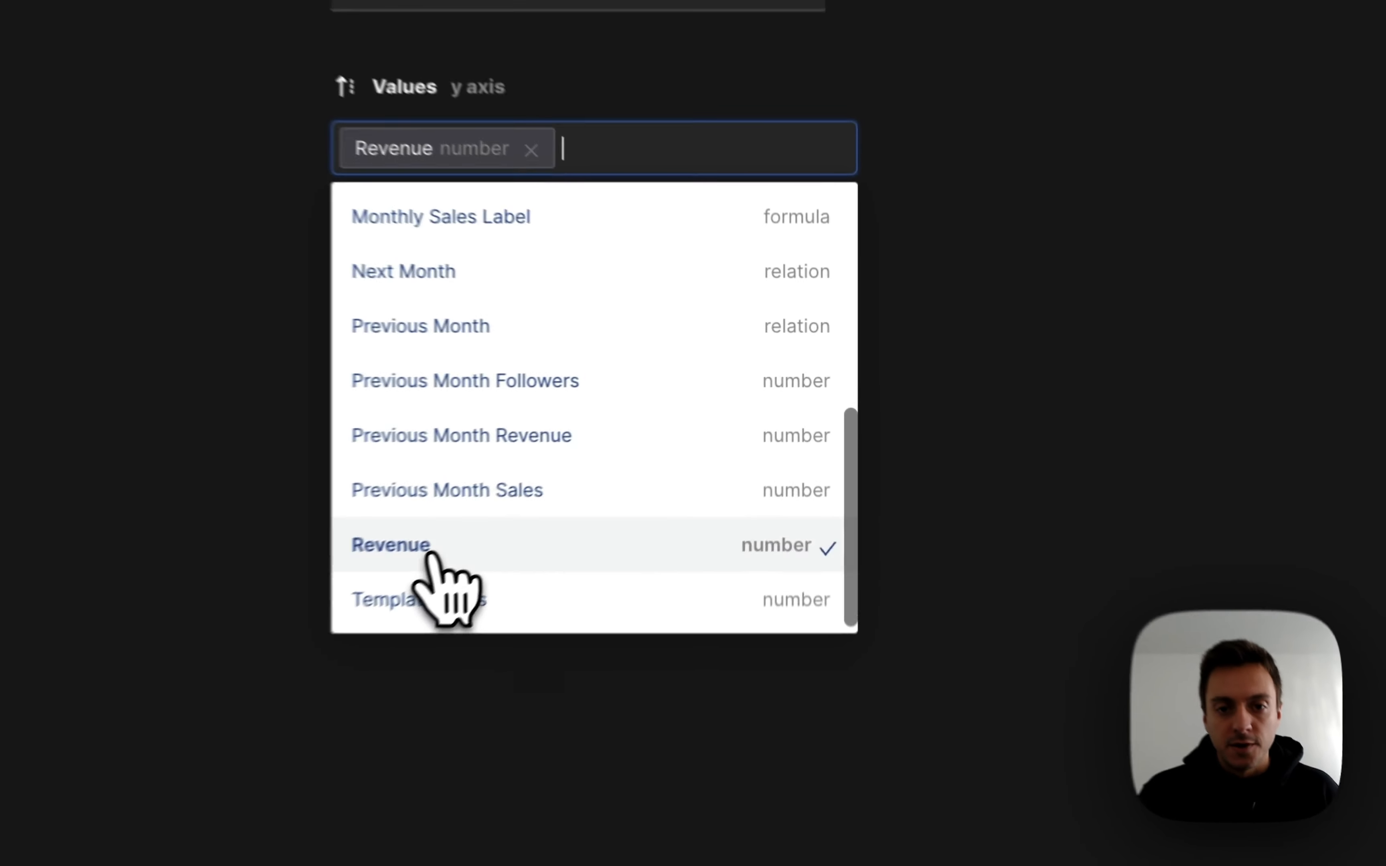
pyautogui.click(928, 343)
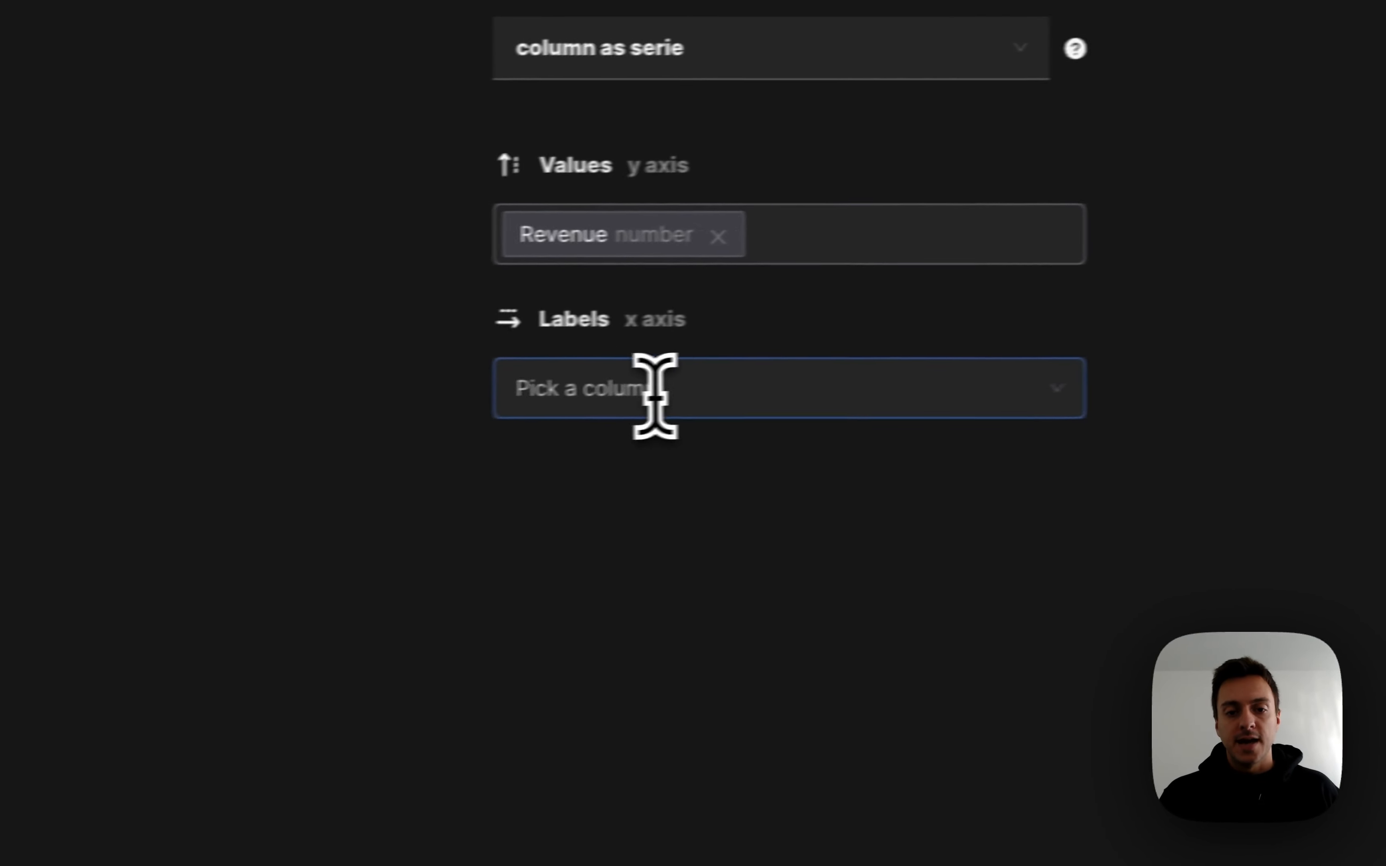
pyautogui.click(291, 414)
pyautogui.click(259, 499)
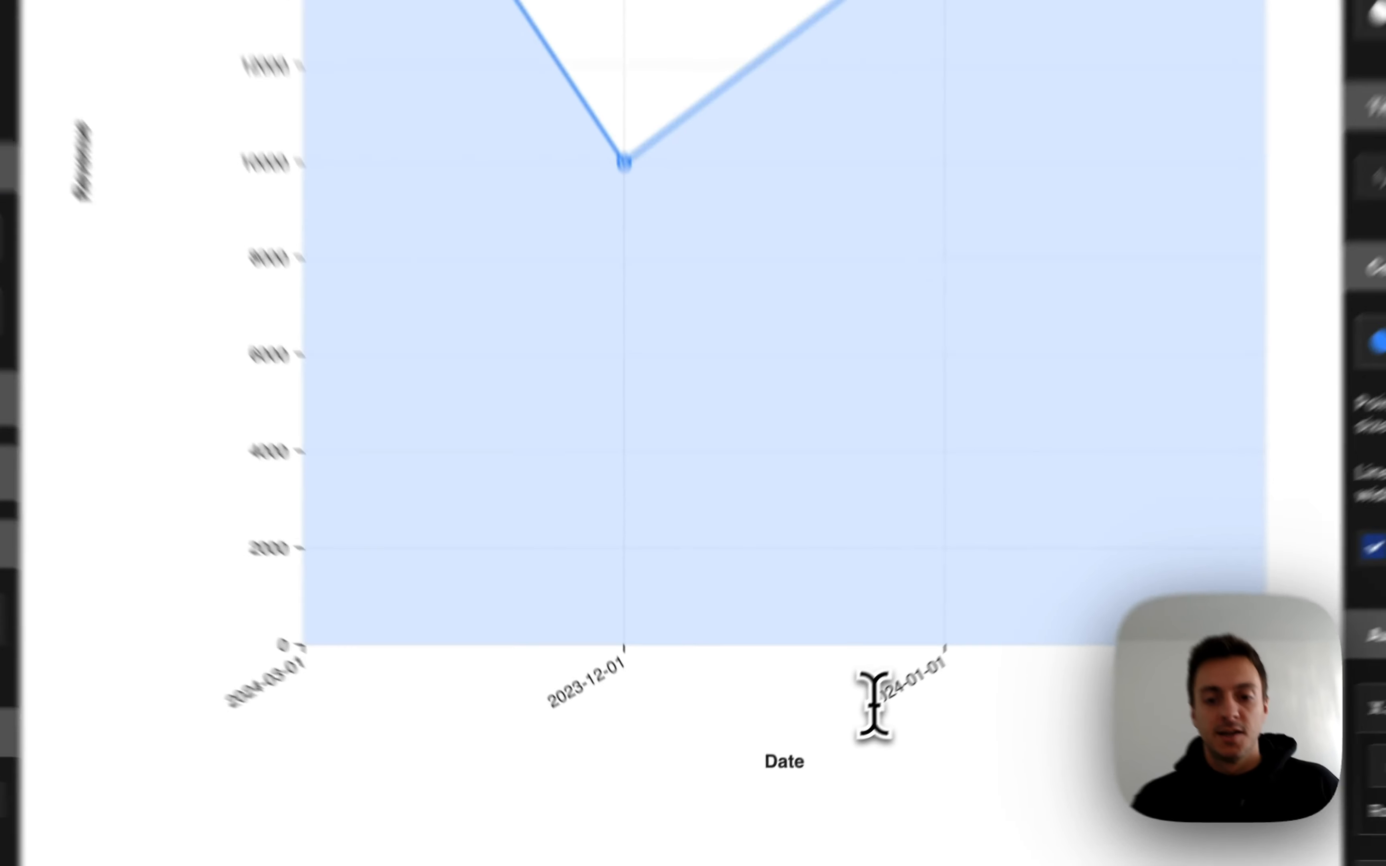
# Bucket the dates by a time interval of month and sort the chart by date in ascending order.
pyautogui.moveTo(813, 769); pyautogui.dragTo(852, 749)
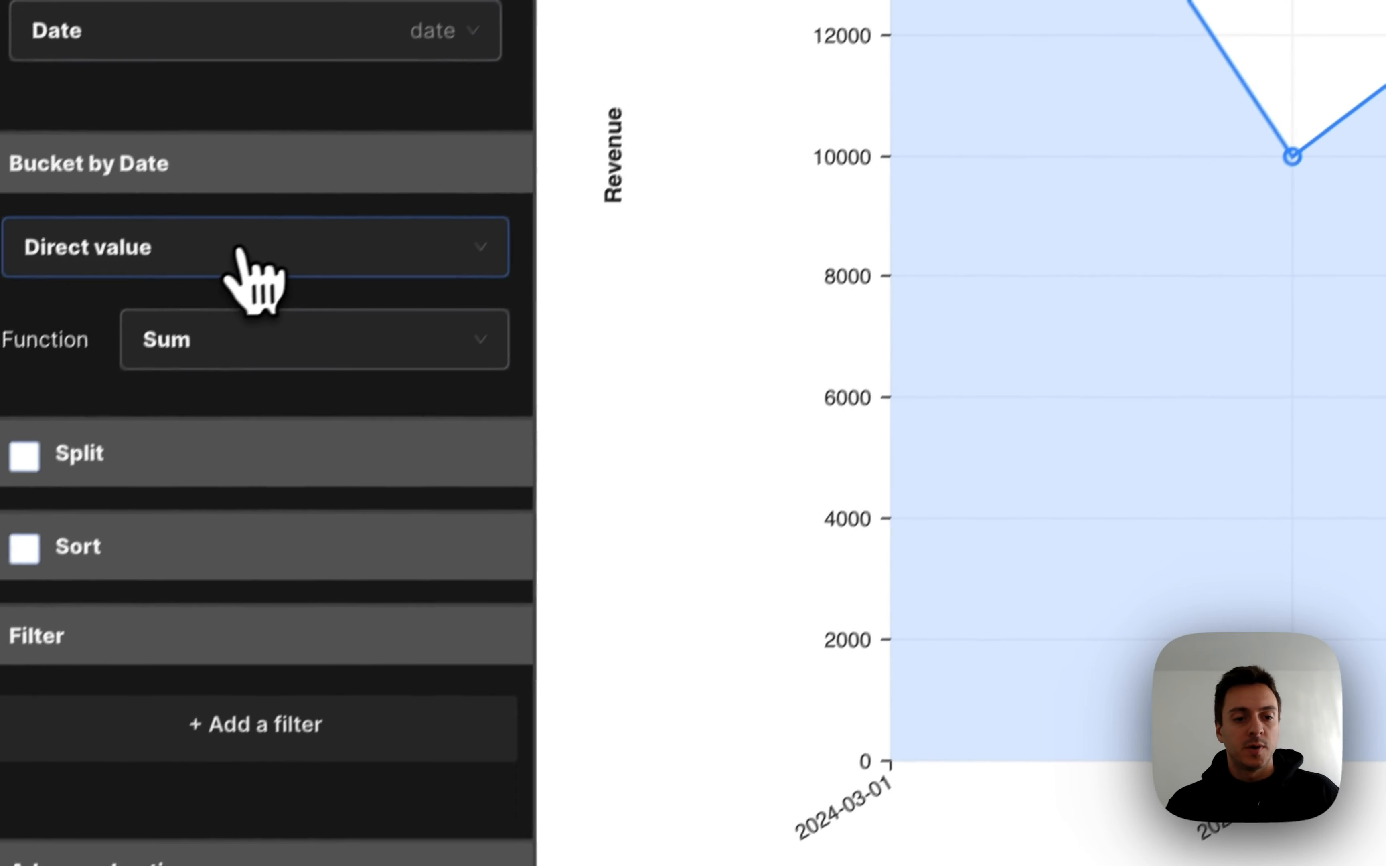
pyautogui.click(249, 215)
pyautogui.click(193, 347)
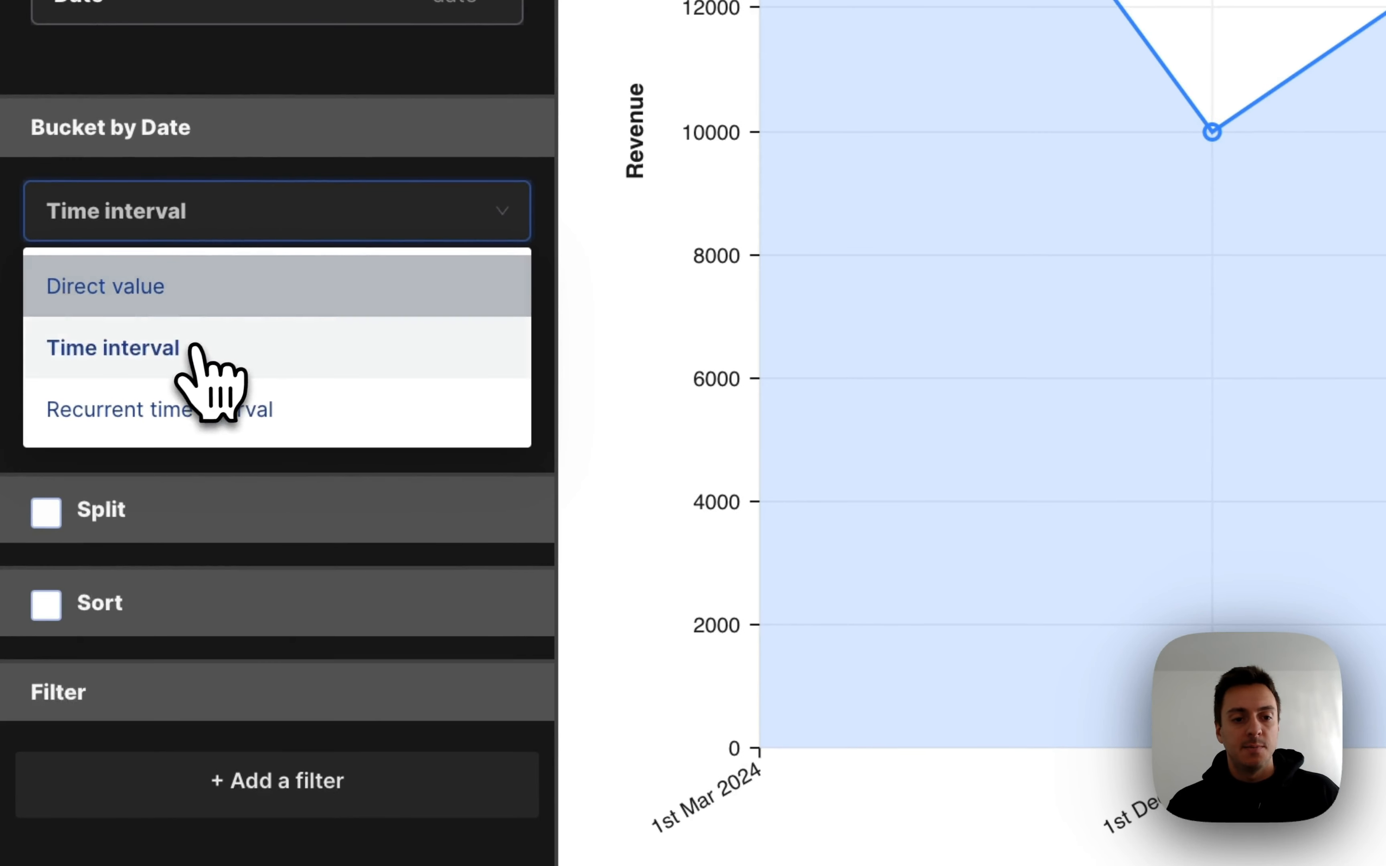
pyautogui.click(289, 313)
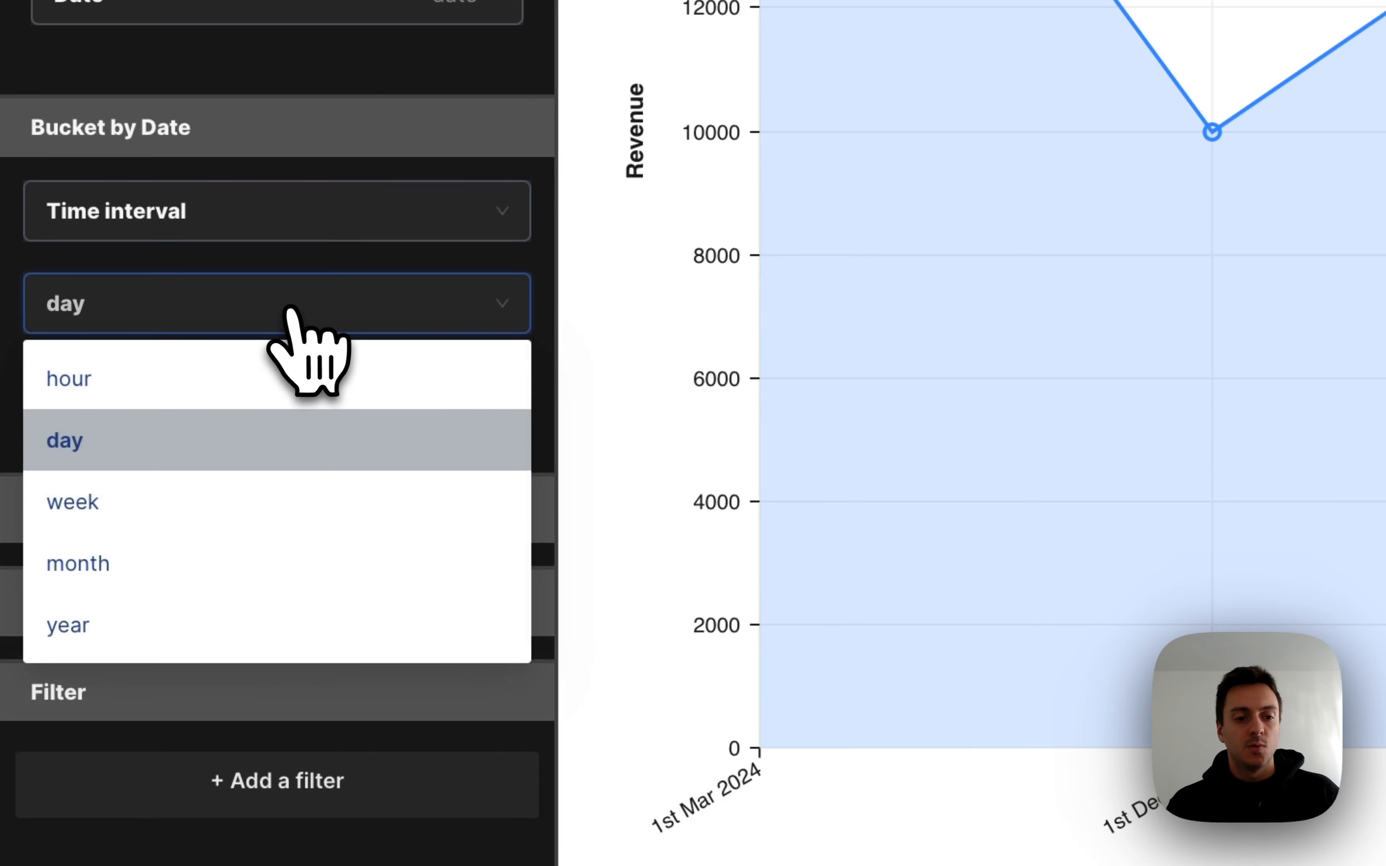
pyautogui.click(112, 567)
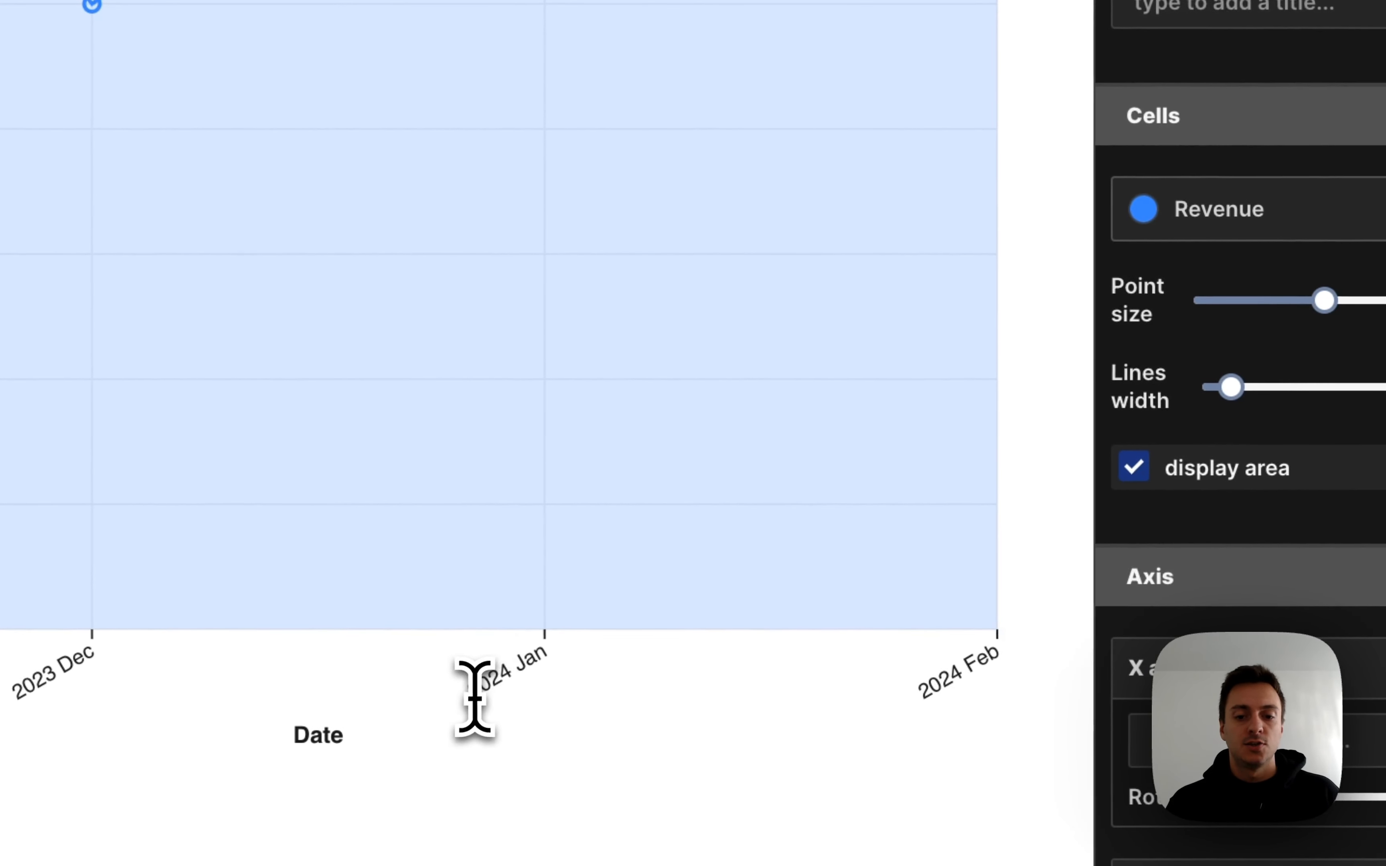
pyautogui.moveTo(942, 743); pyautogui.dragTo(995, 718)
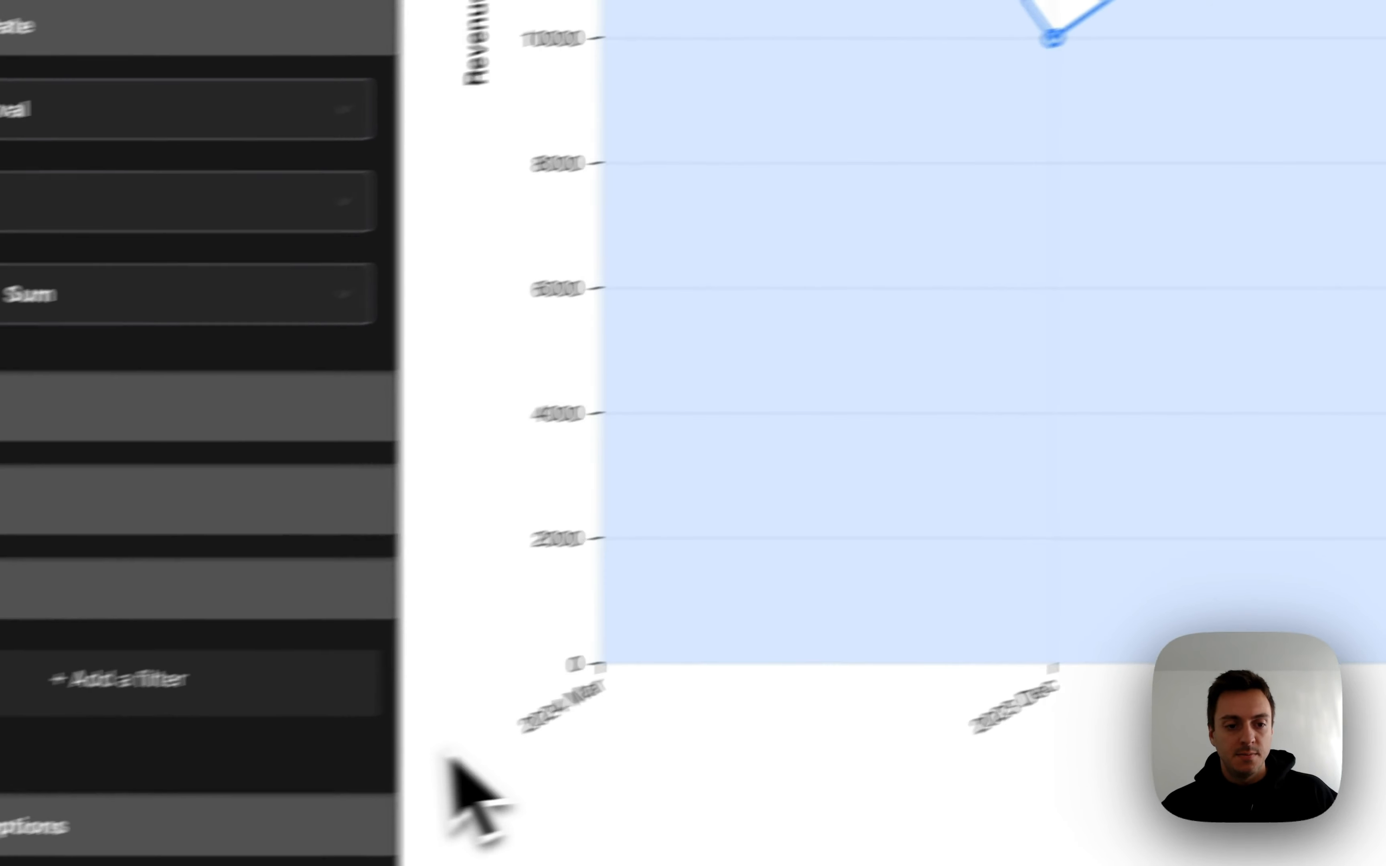
pyautogui.click(46, 533)
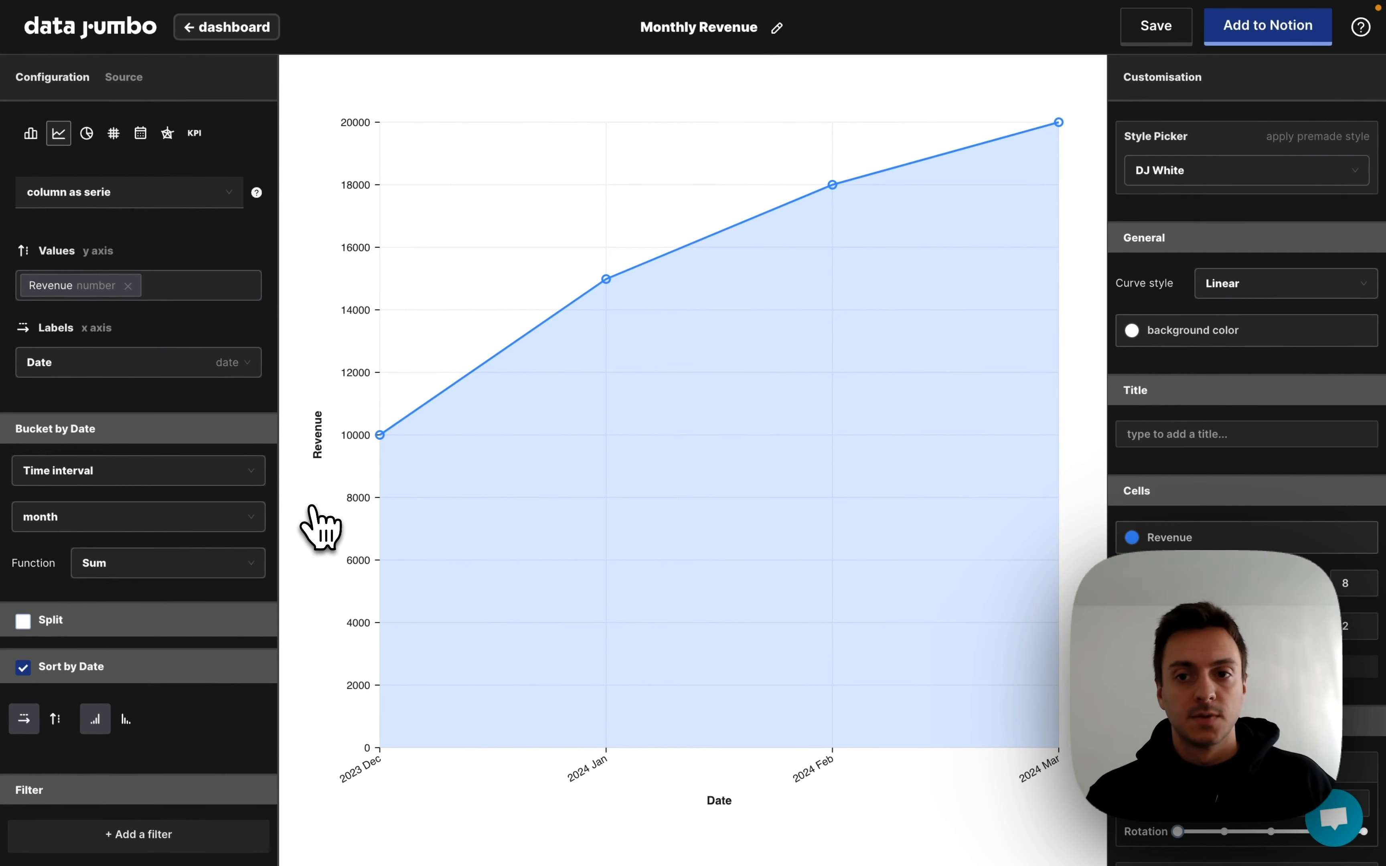
pyautogui.scroll(-3, 251, 676)
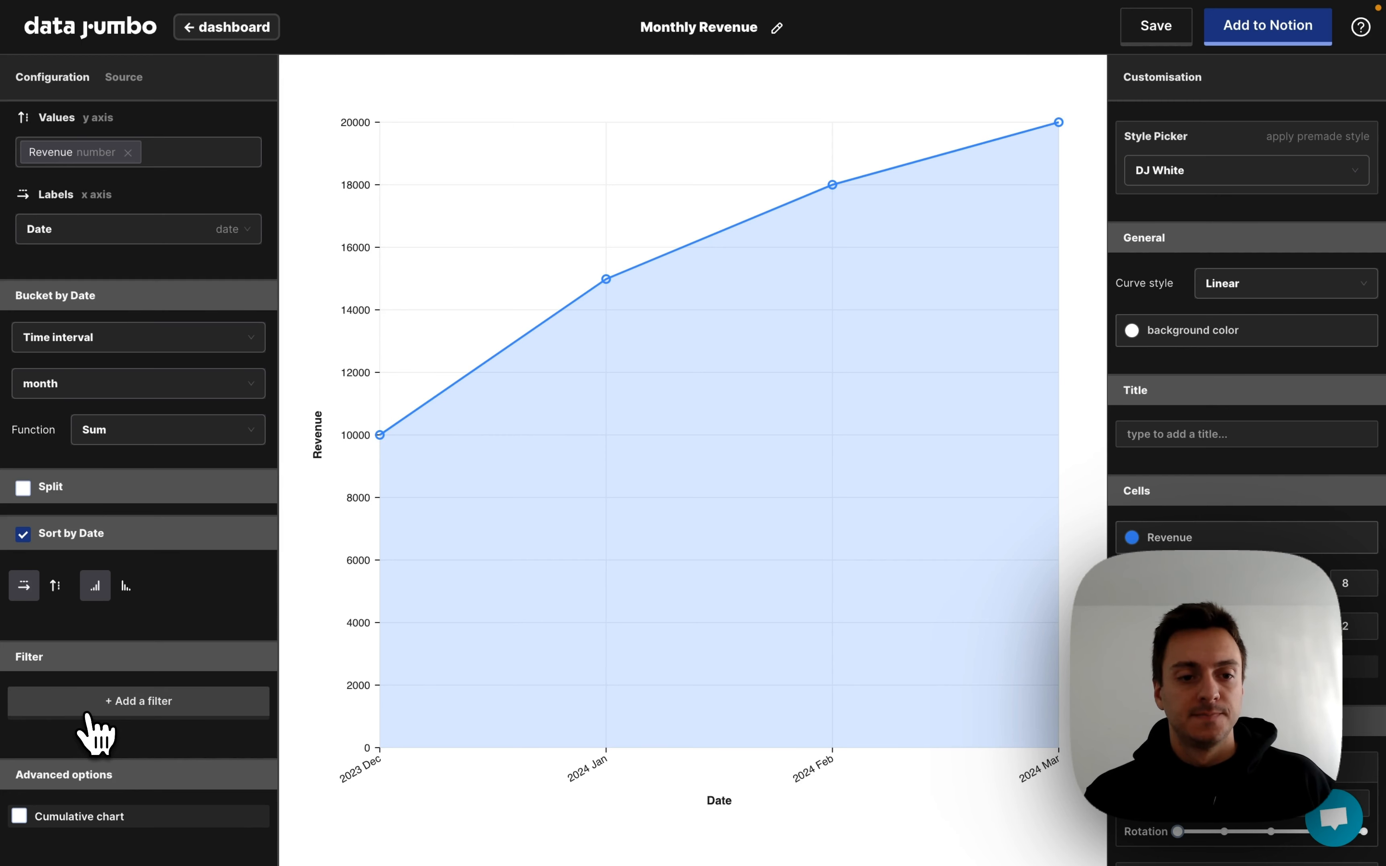
pyautogui.scroll(2, 91, 733)
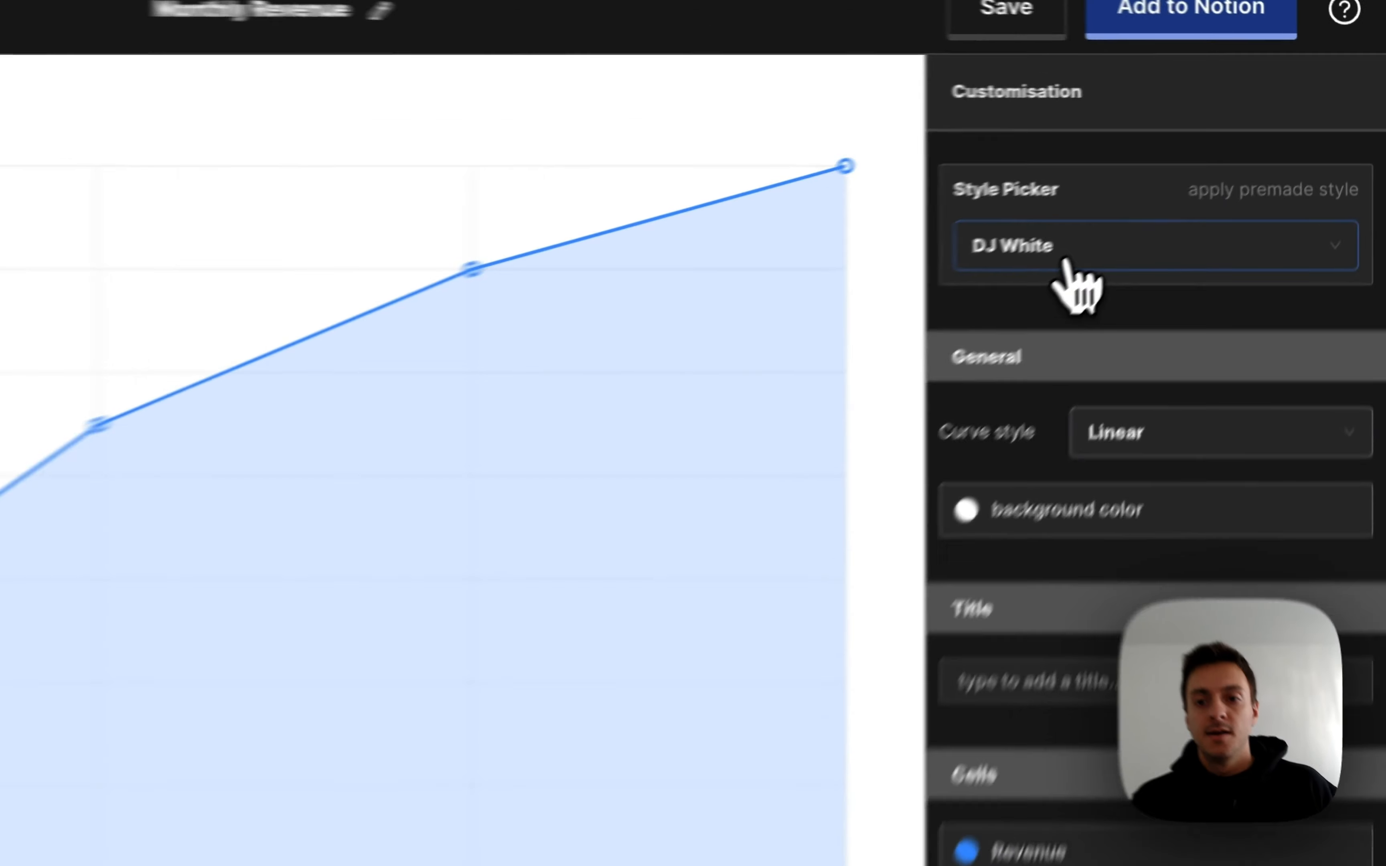
# Apply the Notion Dark style and format the Revenue series with colour fcfcfc, point size 10 and line width 4.
pyautogui.click(1194, 177)
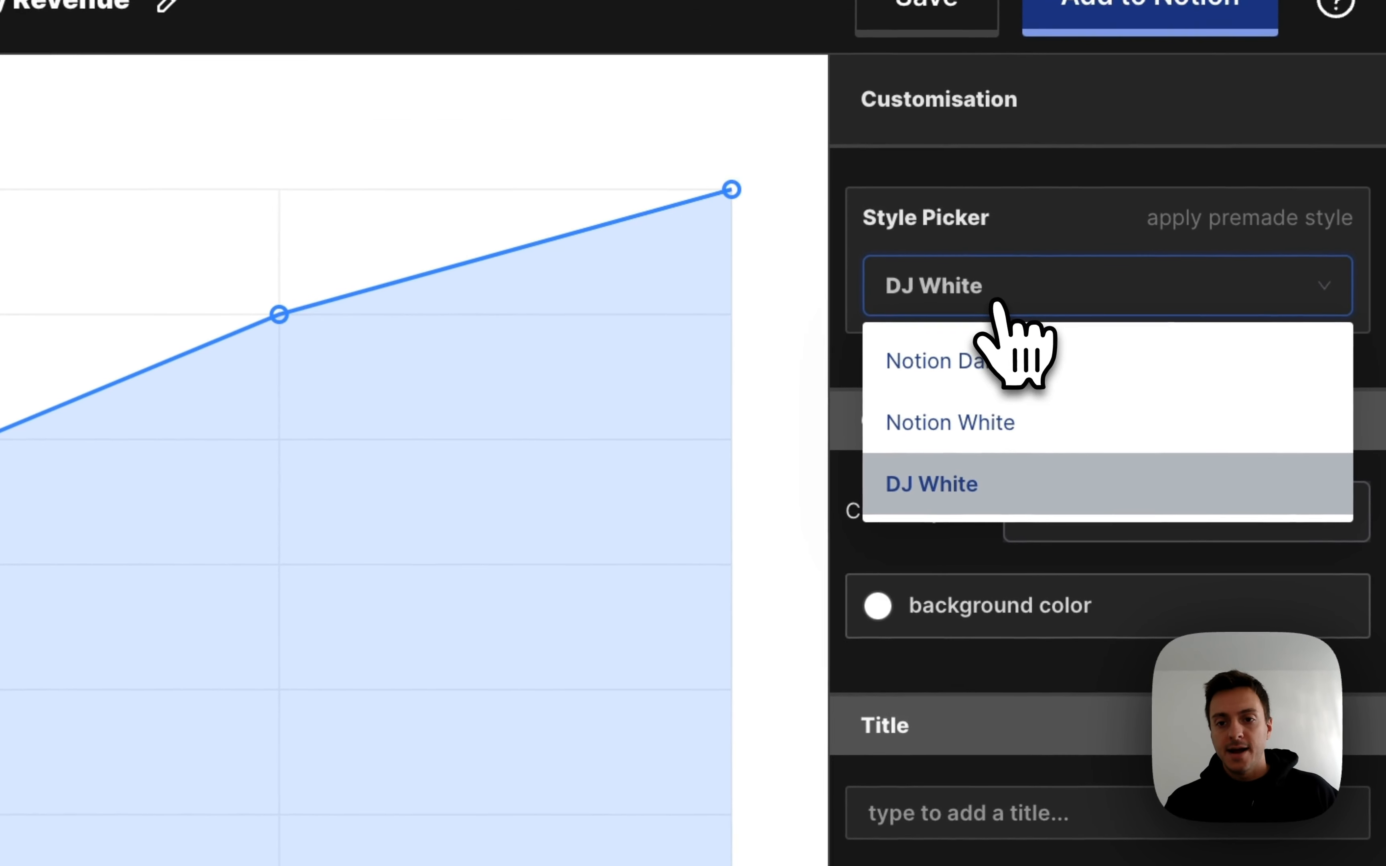
pyautogui.click(980, 367)
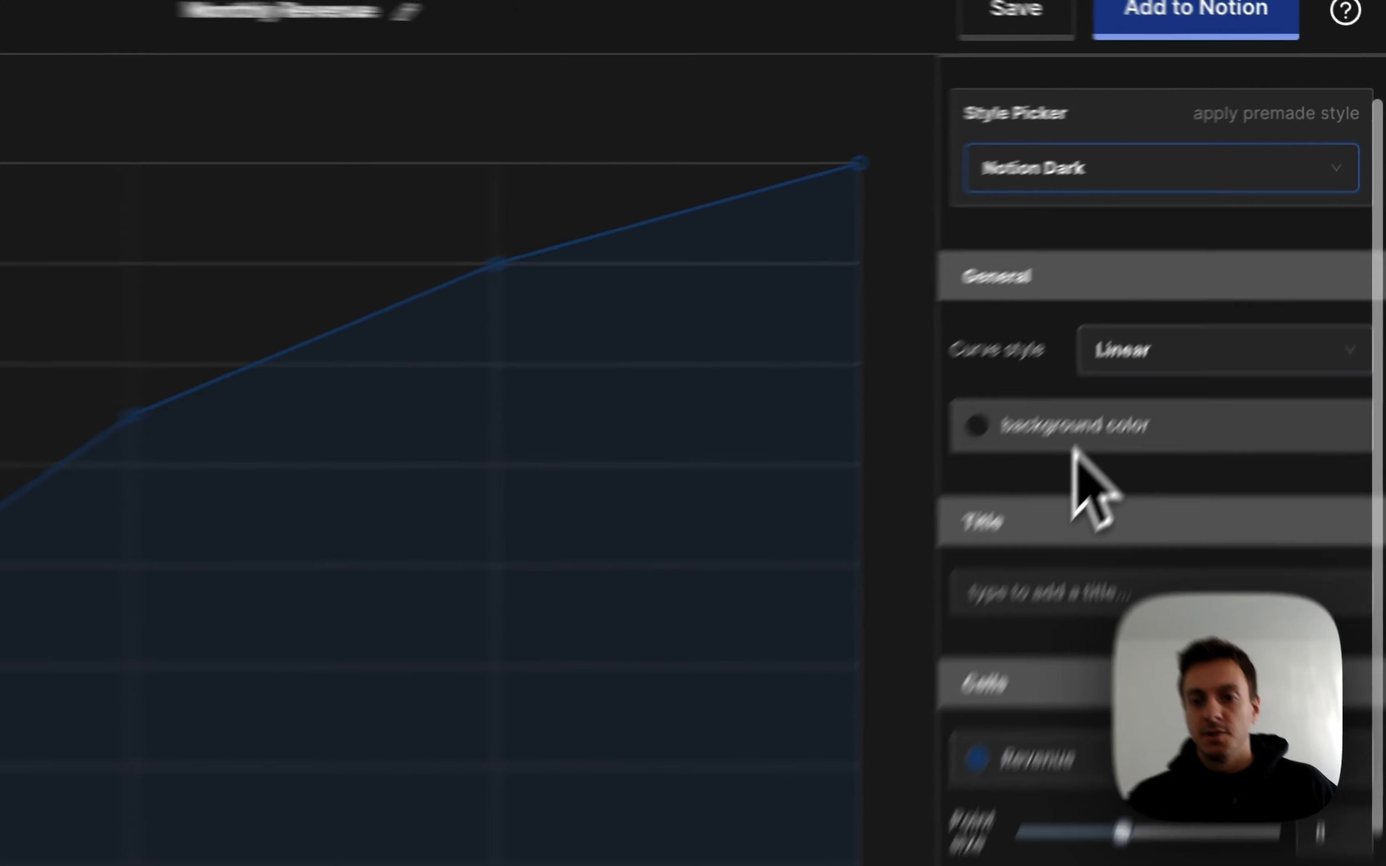
pyautogui.scroll(-2, 1171, 263)
pyautogui.scroll(-2, 1171, 269)
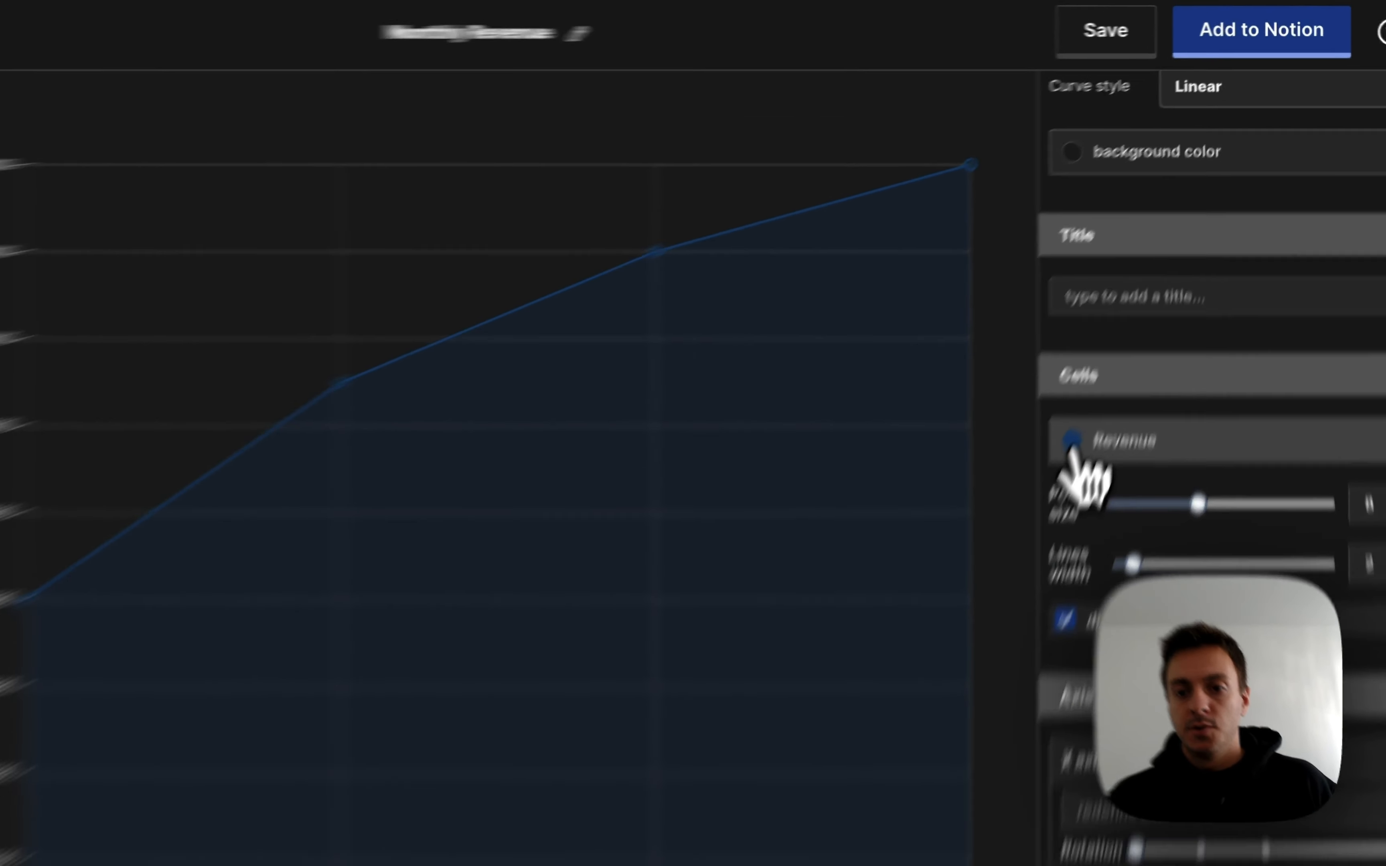
pyautogui.click(1131, 318)
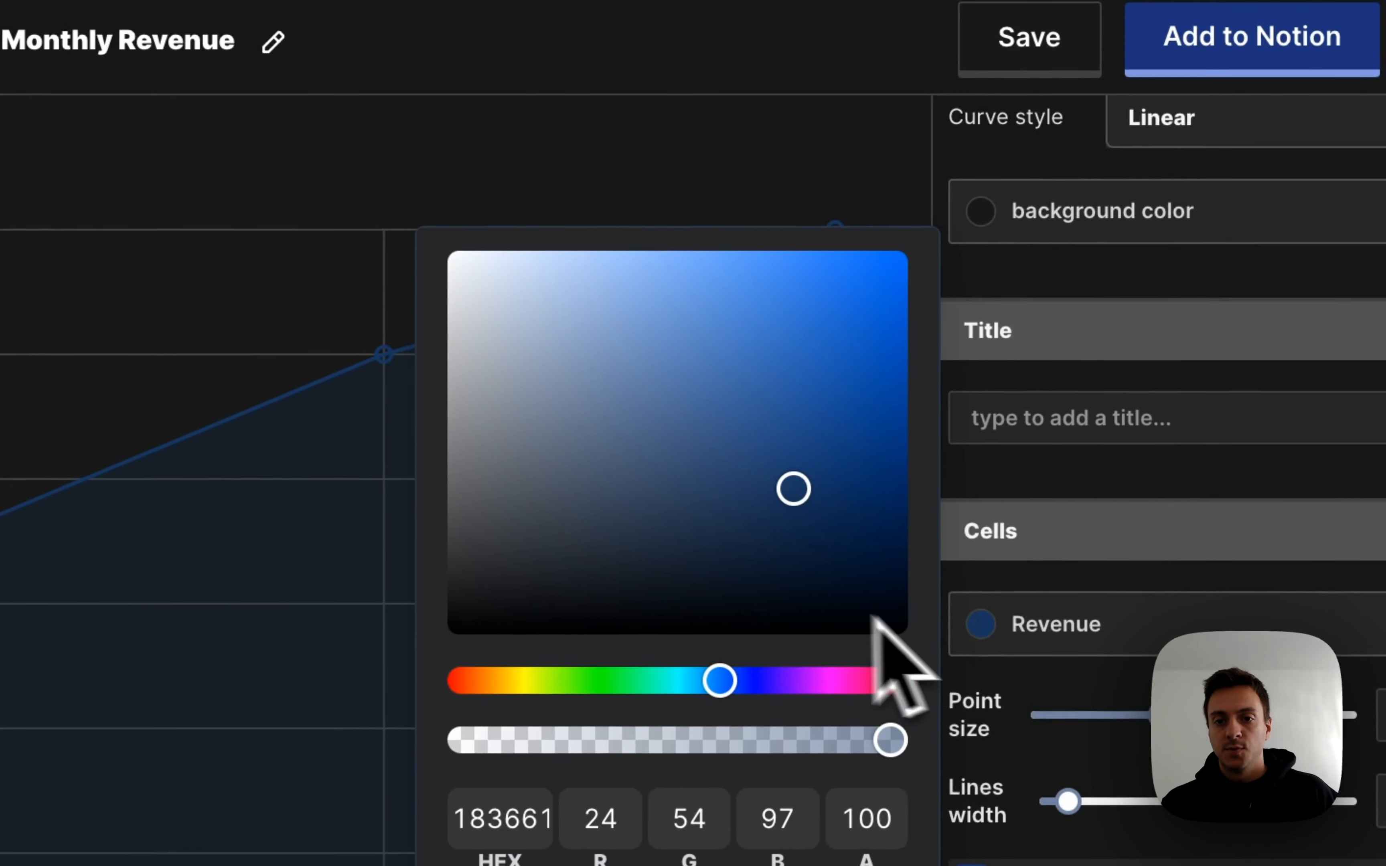
pyautogui.moveTo(808, 467); pyautogui.dragTo(417, 278)
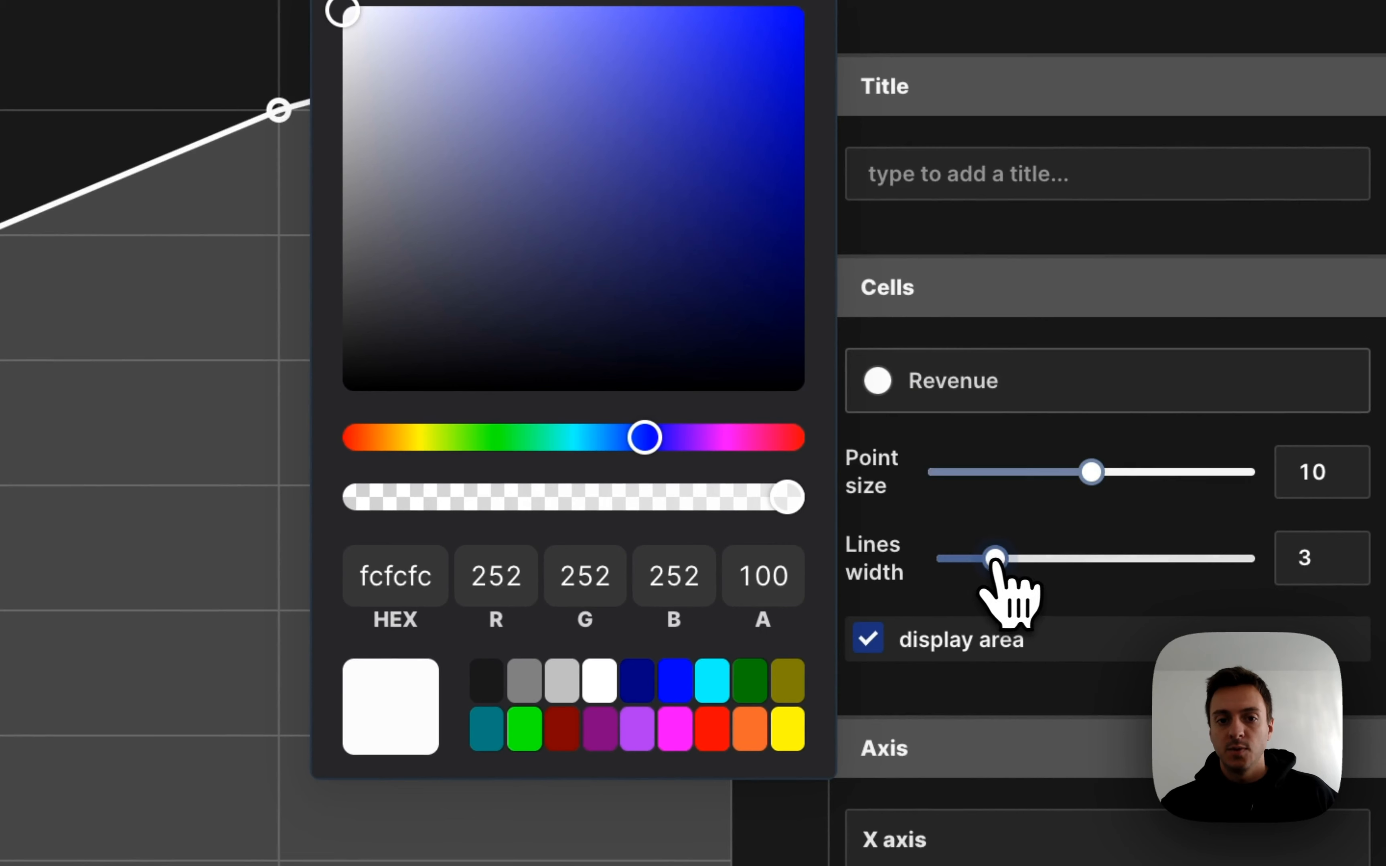
pyautogui.scroll(-5, 1139, 593)
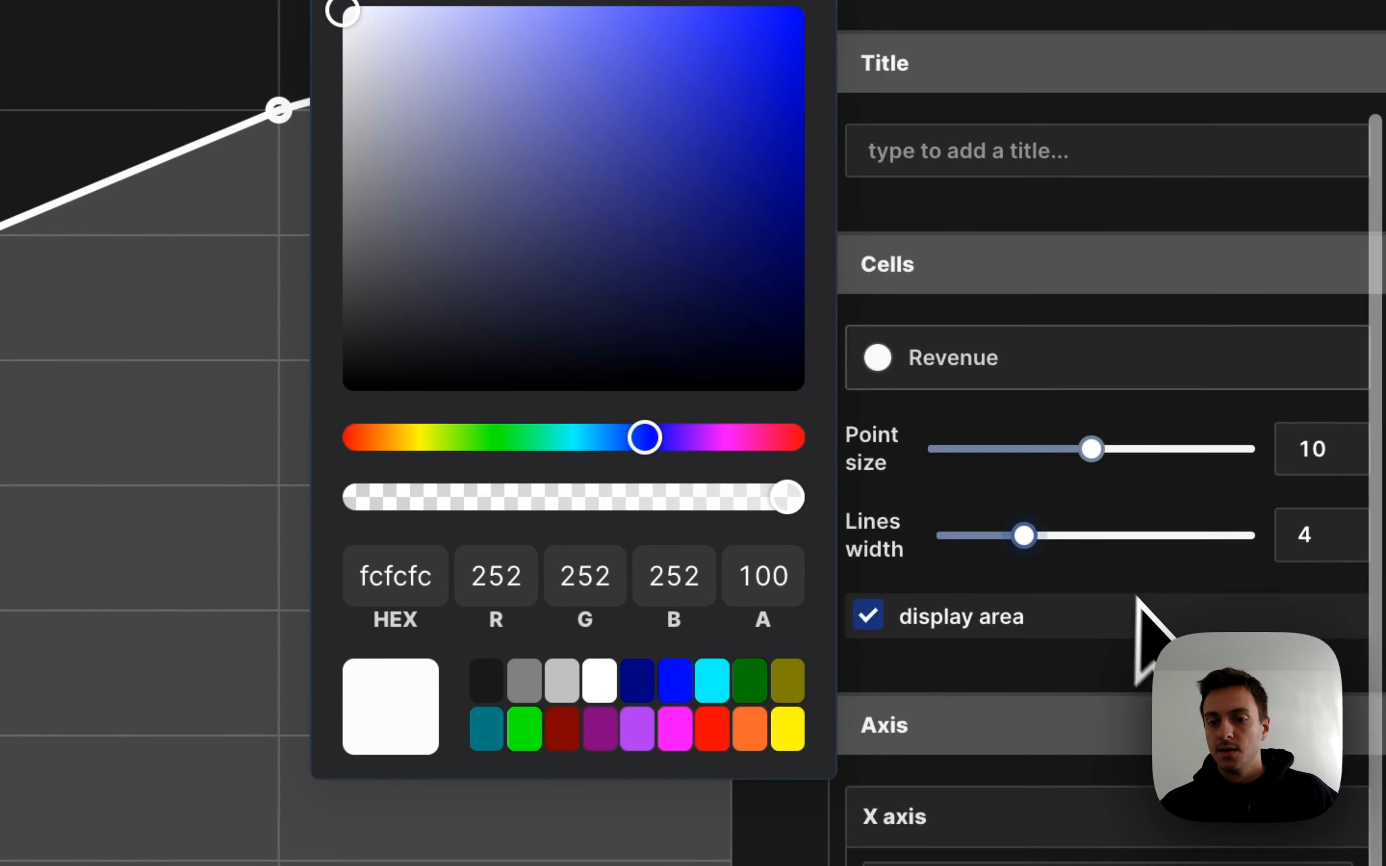
pyautogui.scroll(4, 1142, 573)
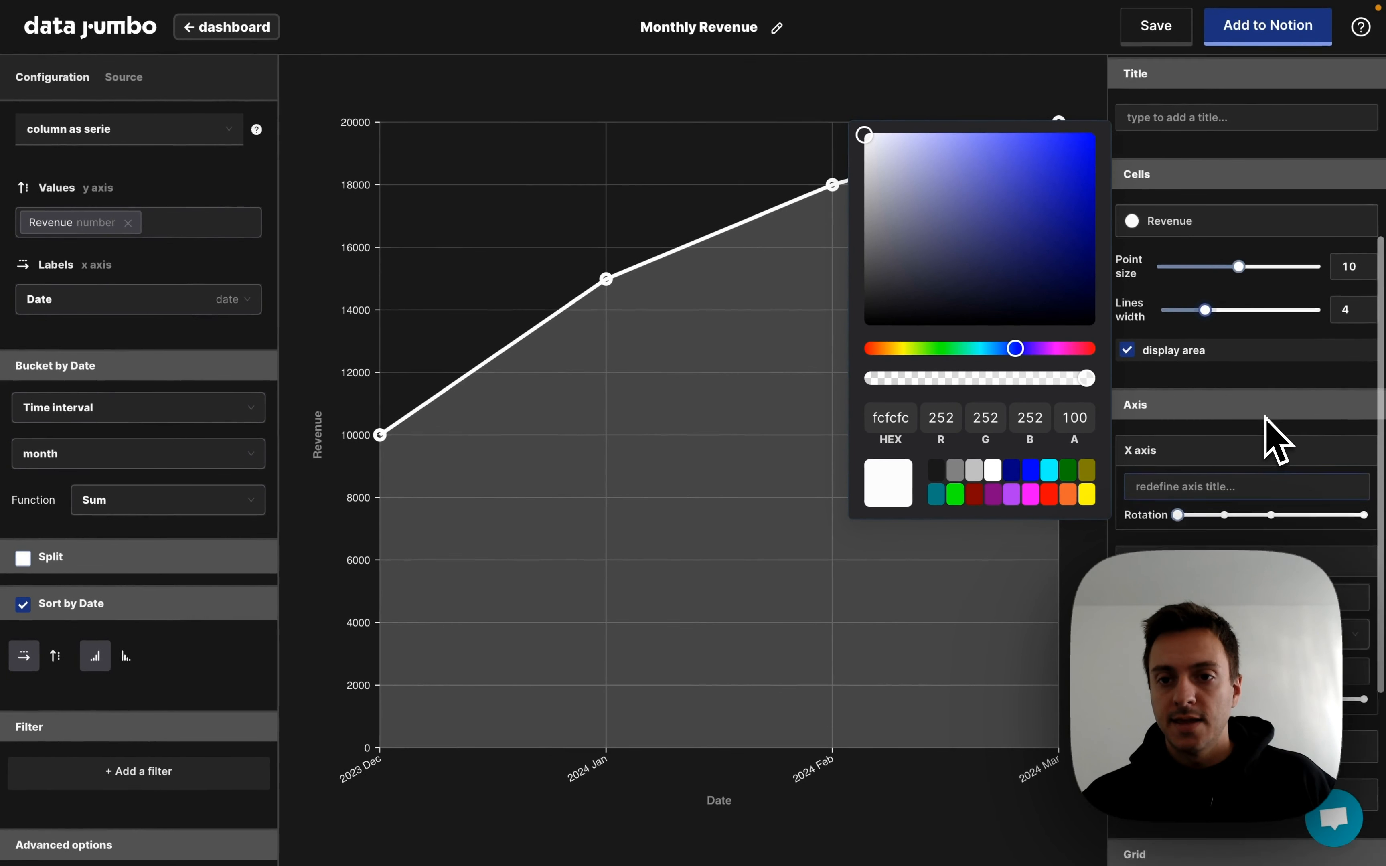
pyautogui.scroll(5, 1277, 441)
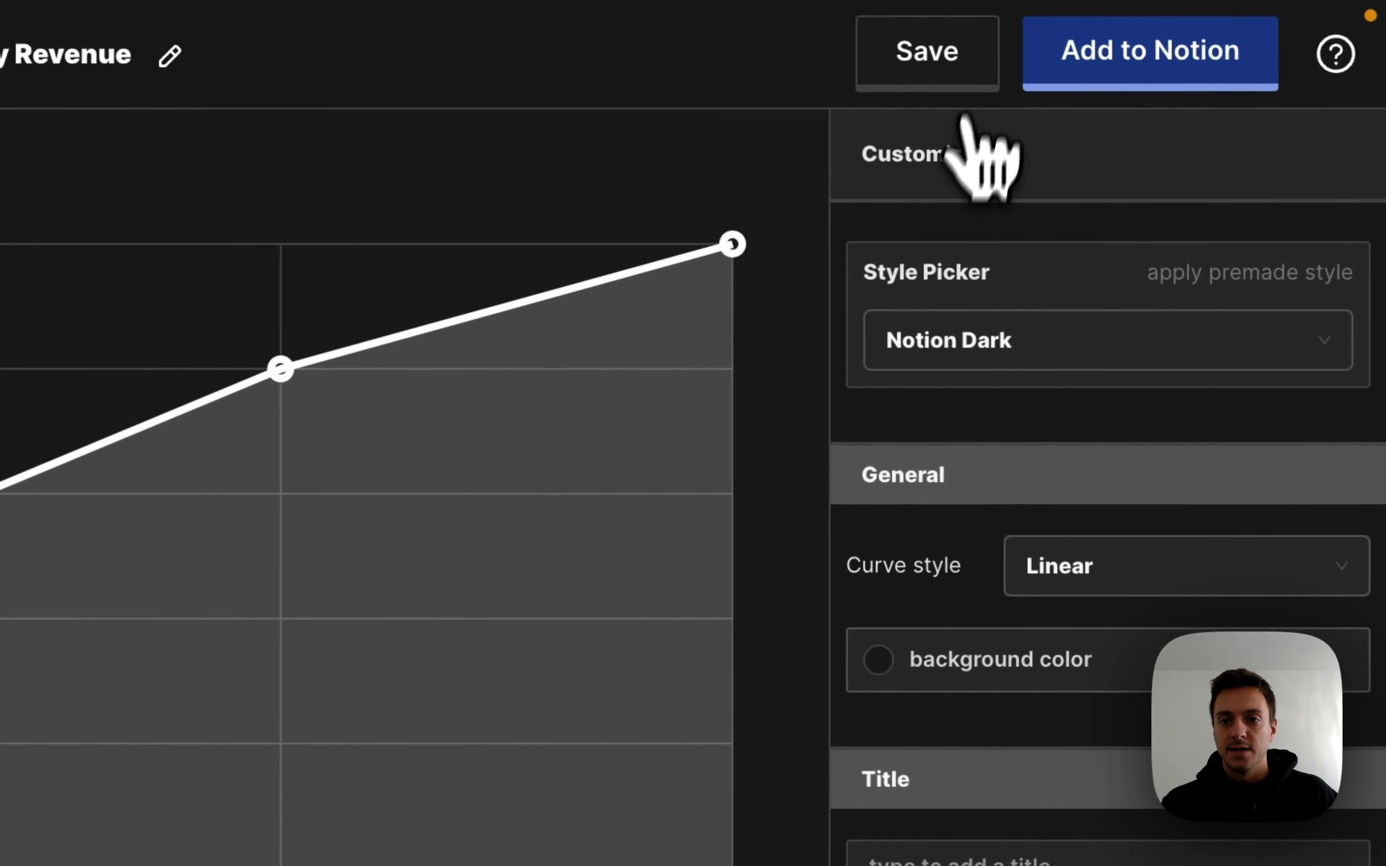
# Save the chart and copy its embed link for Notion.
pyautogui.click(1158, 33)
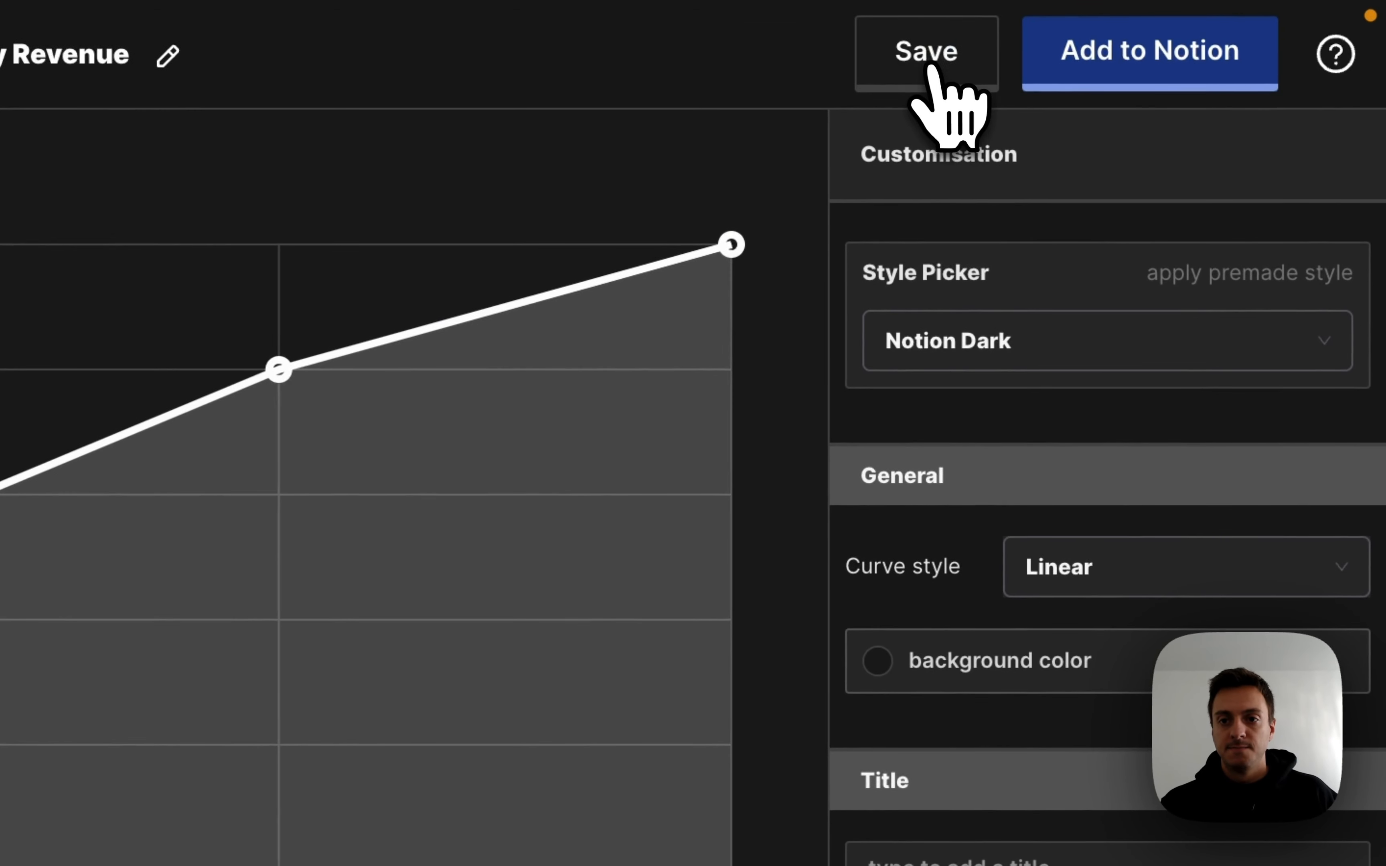
pyautogui.click(1127, 68)
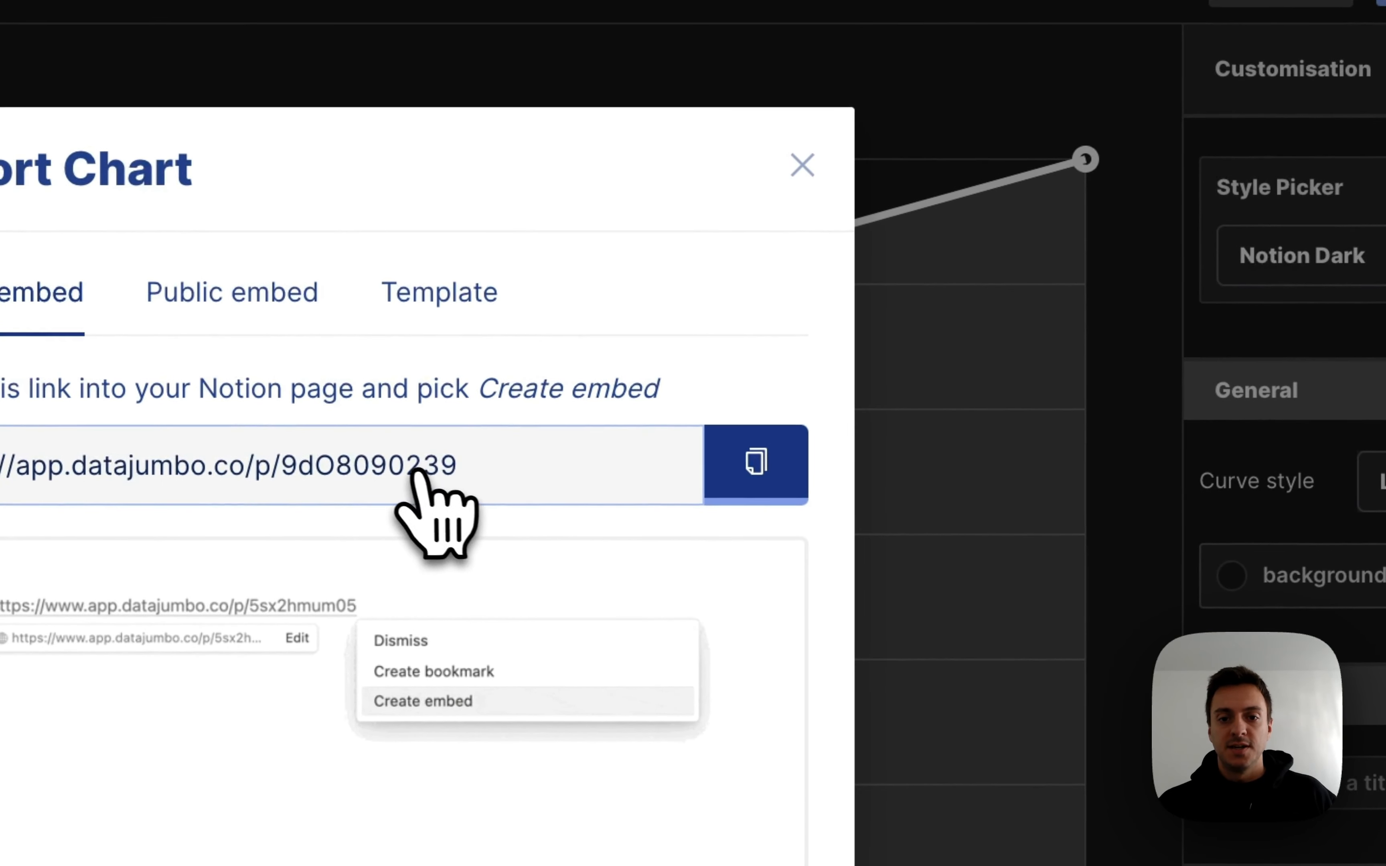
pyautogui.click(758, 460)
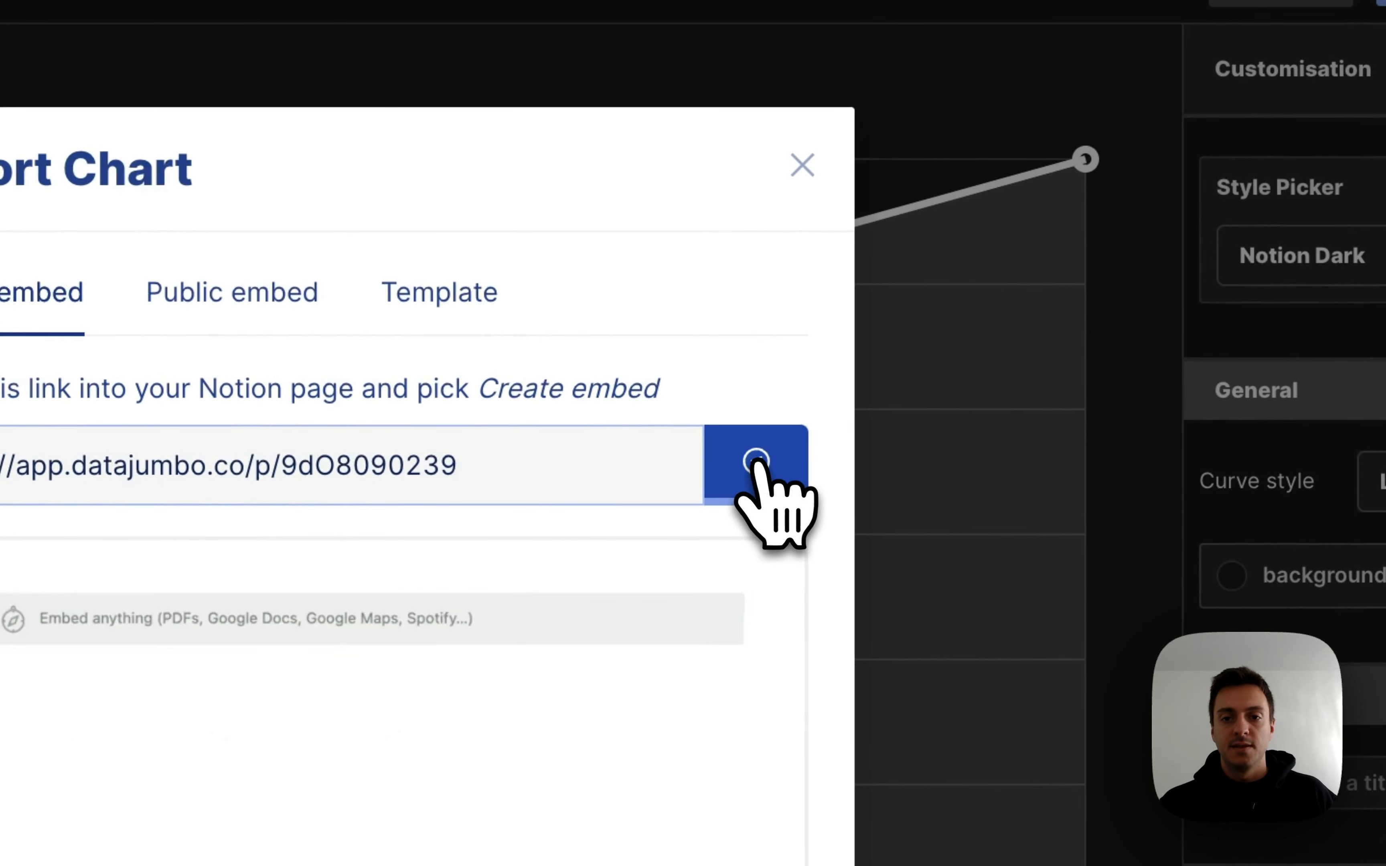
# Switch to the Notion Growth Analytics page, embed the copied chart link below the Monthly Statistics gallery, and enlarge the embed.
pyautogui.click(990, 74)
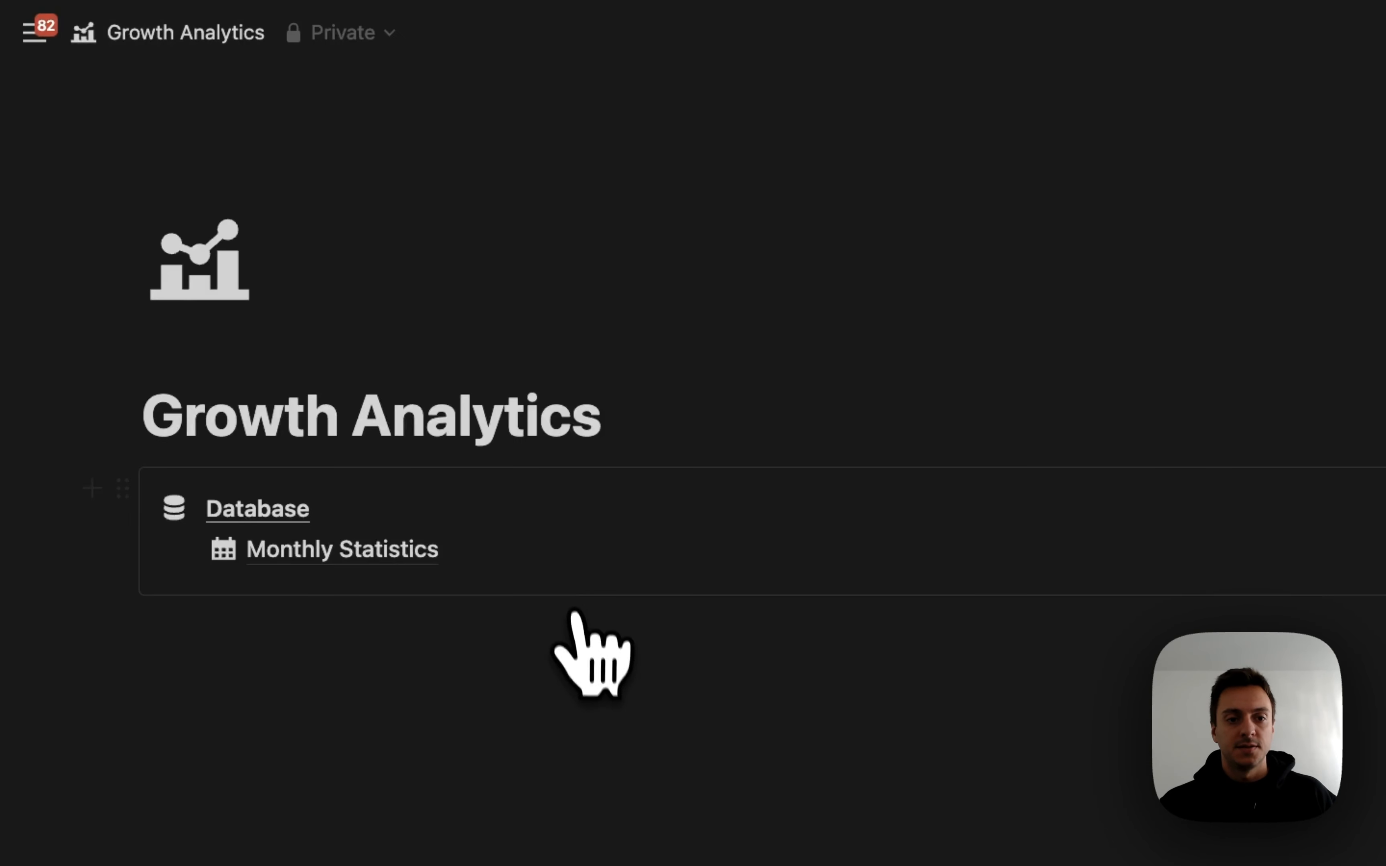
pyautogui.scroll(-6, 588, 650)
pyautogui.click(329, 716)
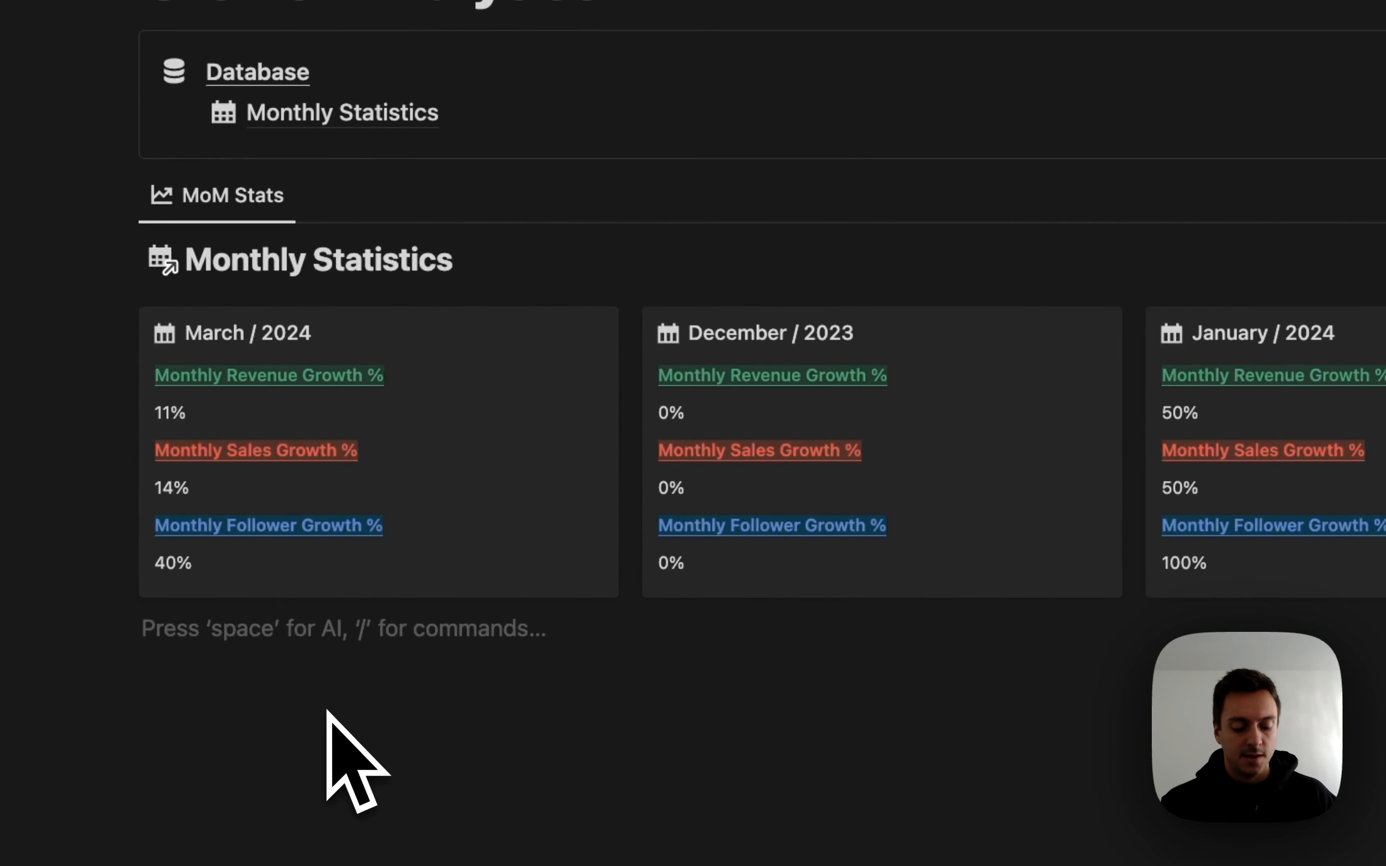
pyautogui.write('/embed')
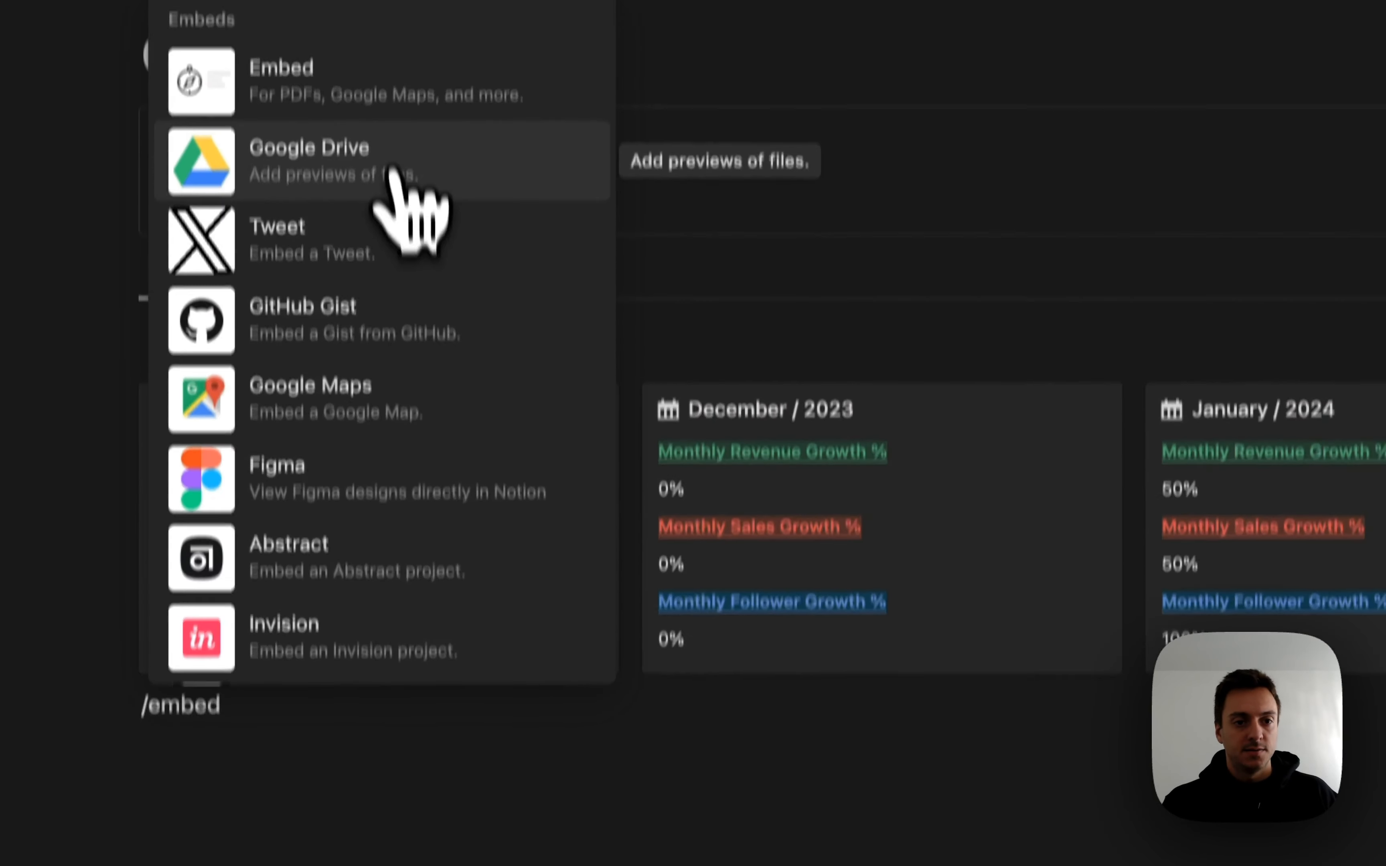
pyautogui.click(292, 91)
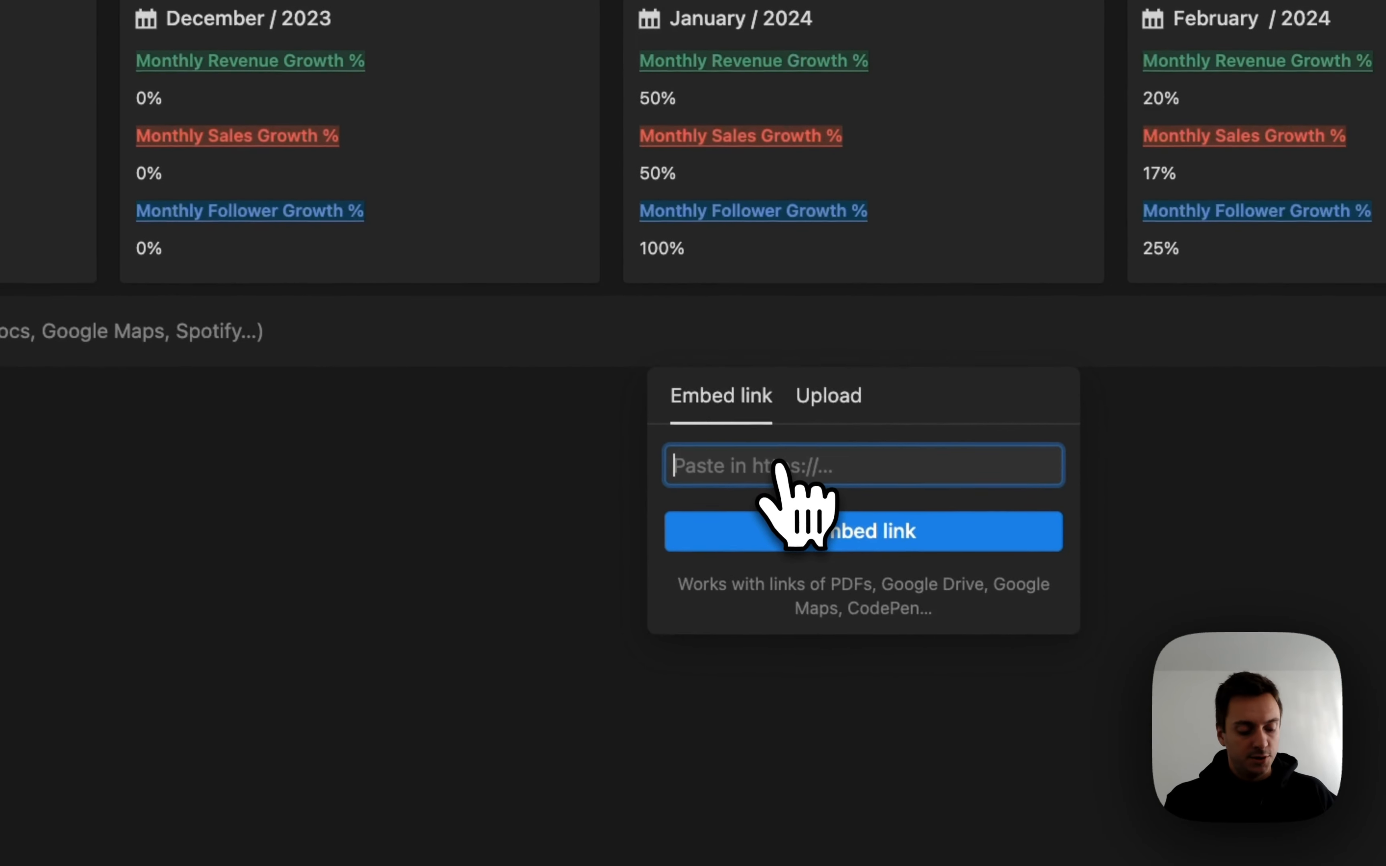
pyautogui.press('super+v')
pyautogui.click(893, 528)
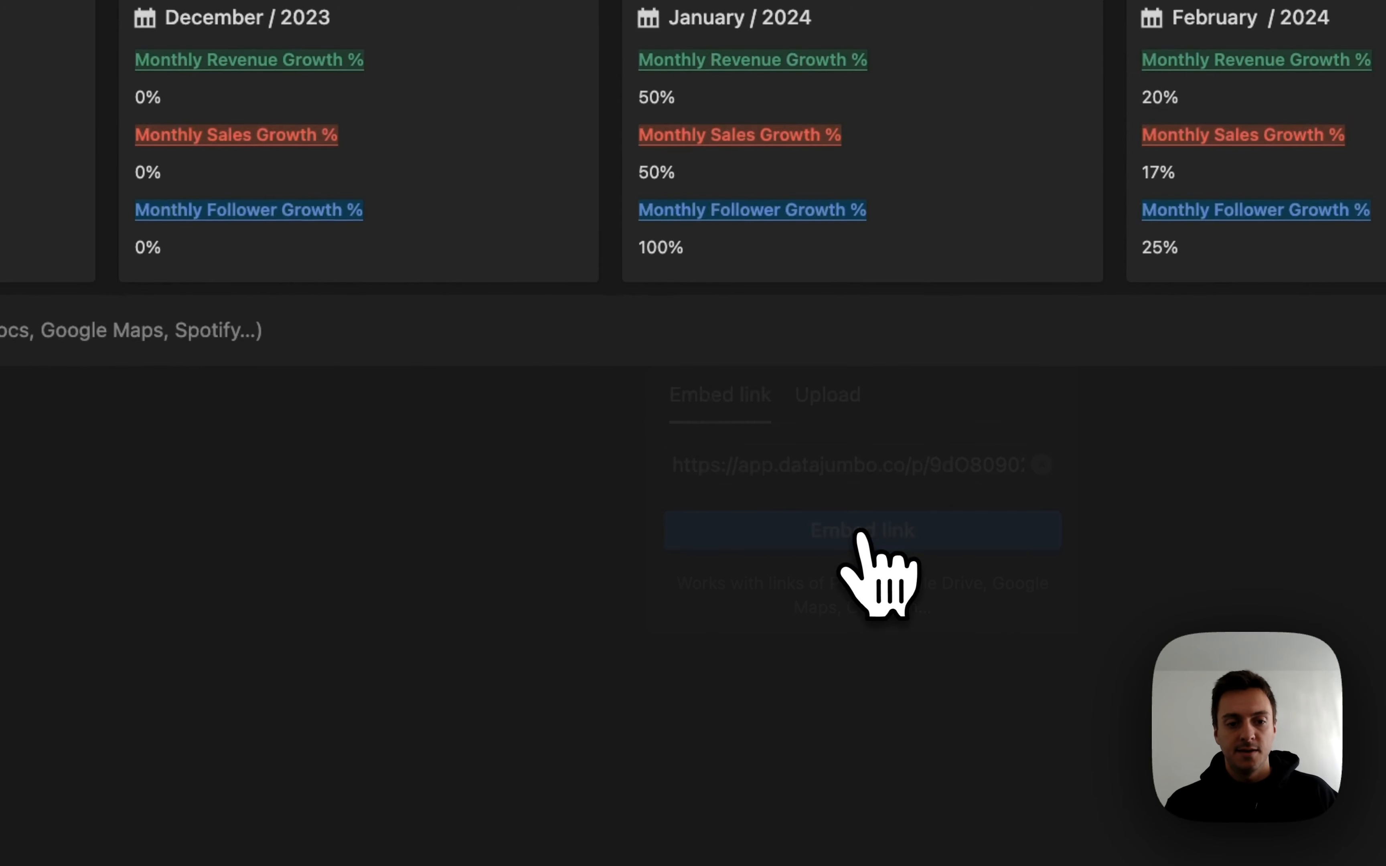
pyautogui.moveTo(884, 458); pyautogui.dragTo(717, 768)
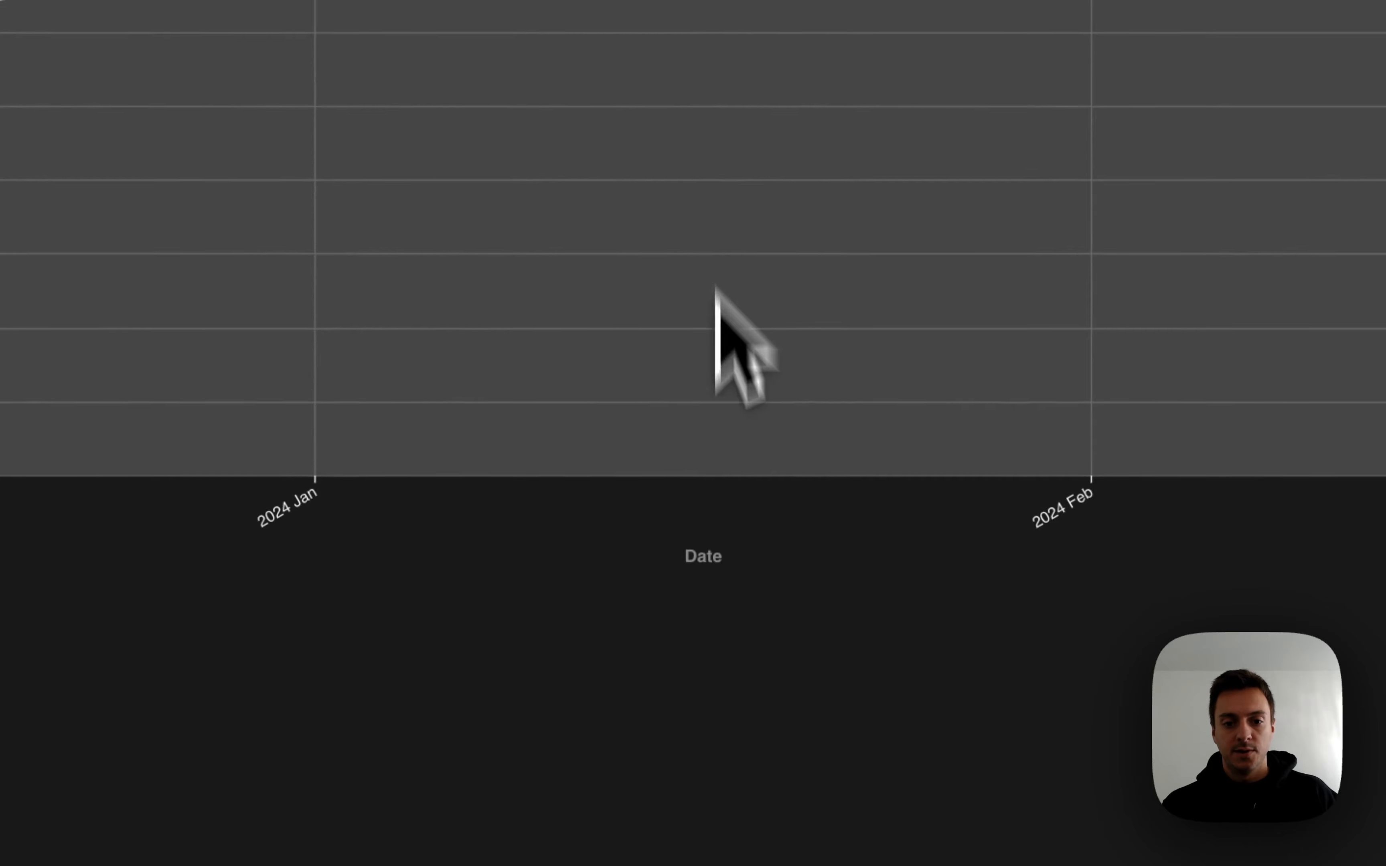
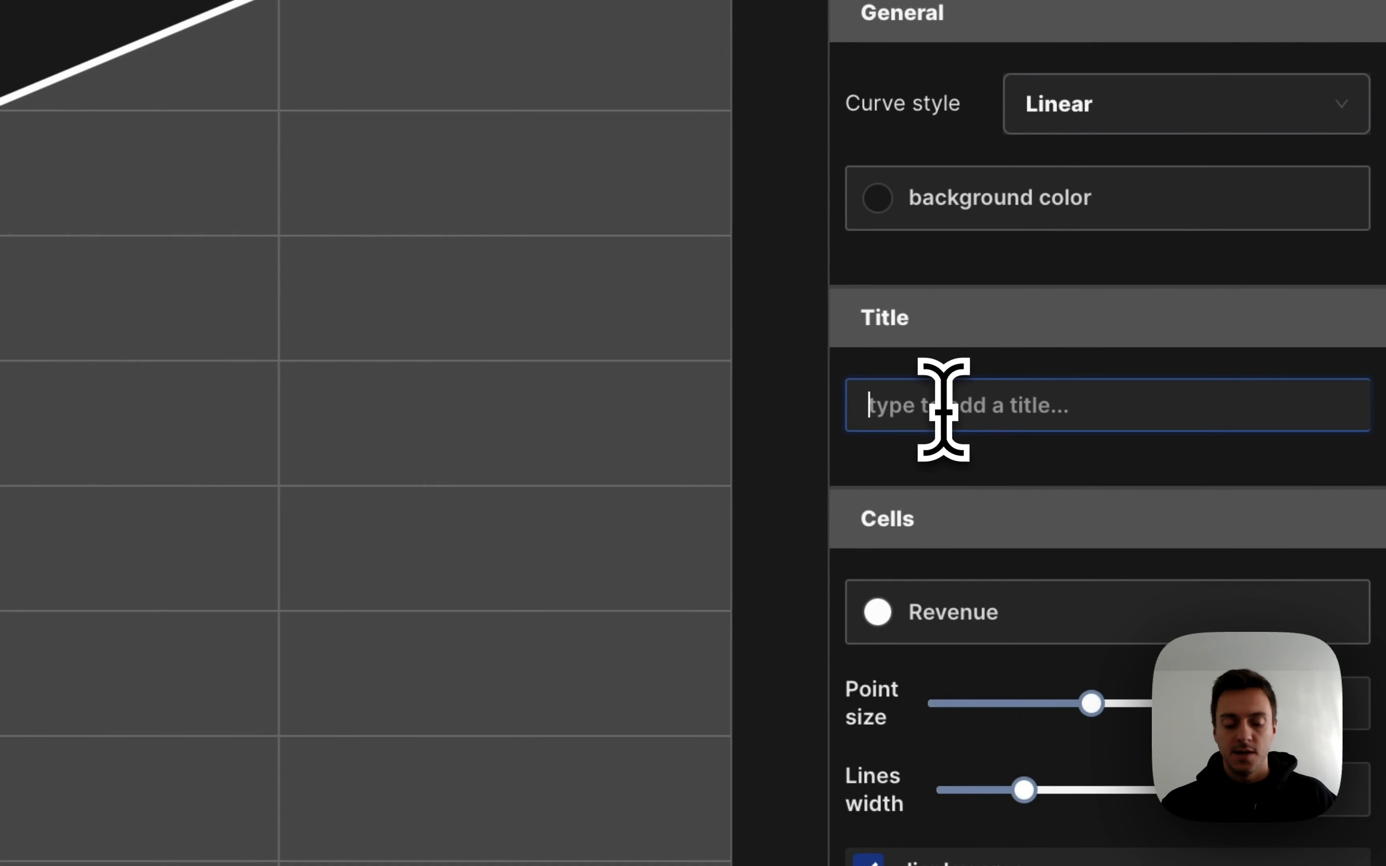
# Give the Data Jumbo chart the title Monthly Revenue, colour the title white, and save the chart.
pyautogui.write('Monthly Revenue')
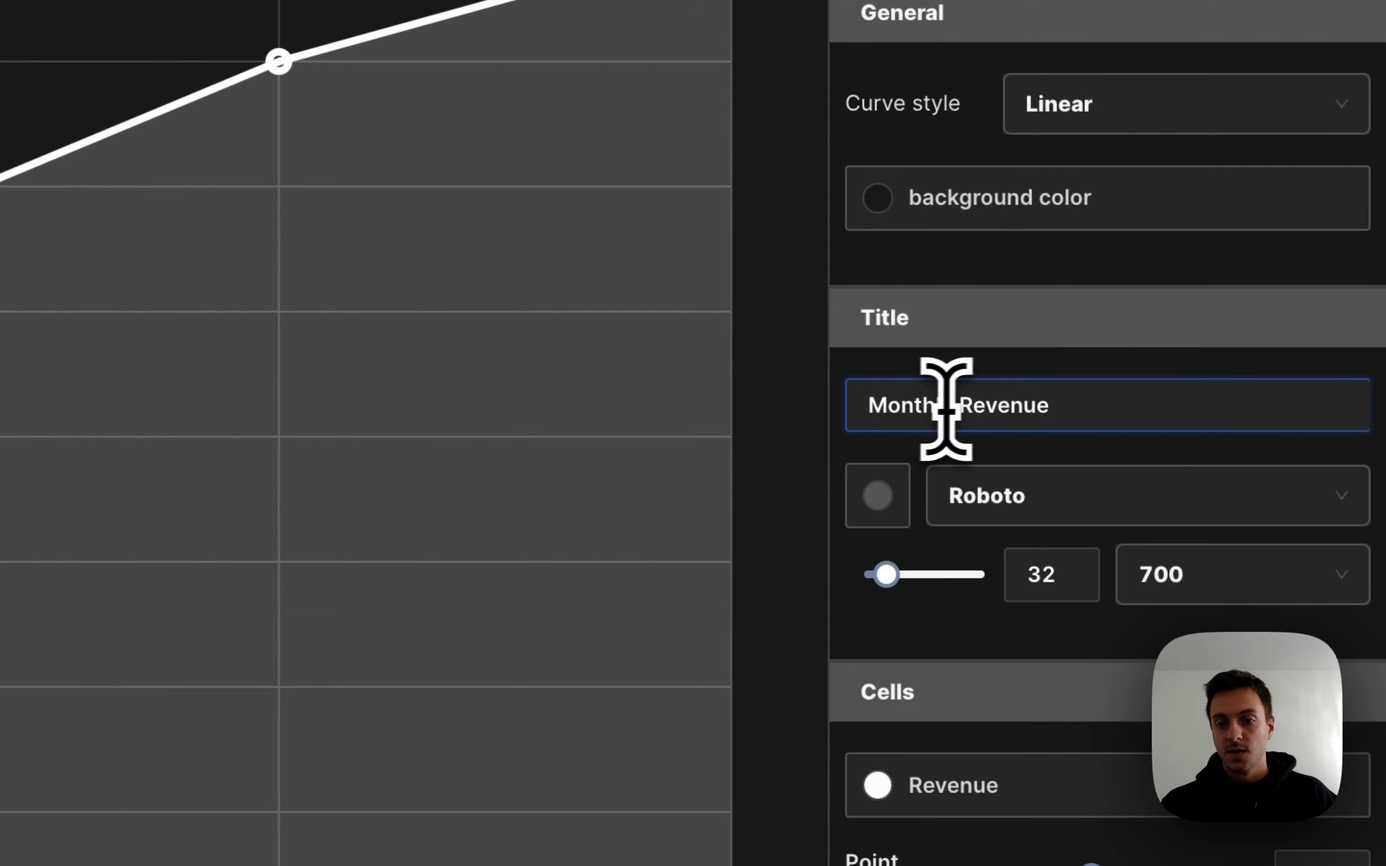
pyautogui.click(877, 495)
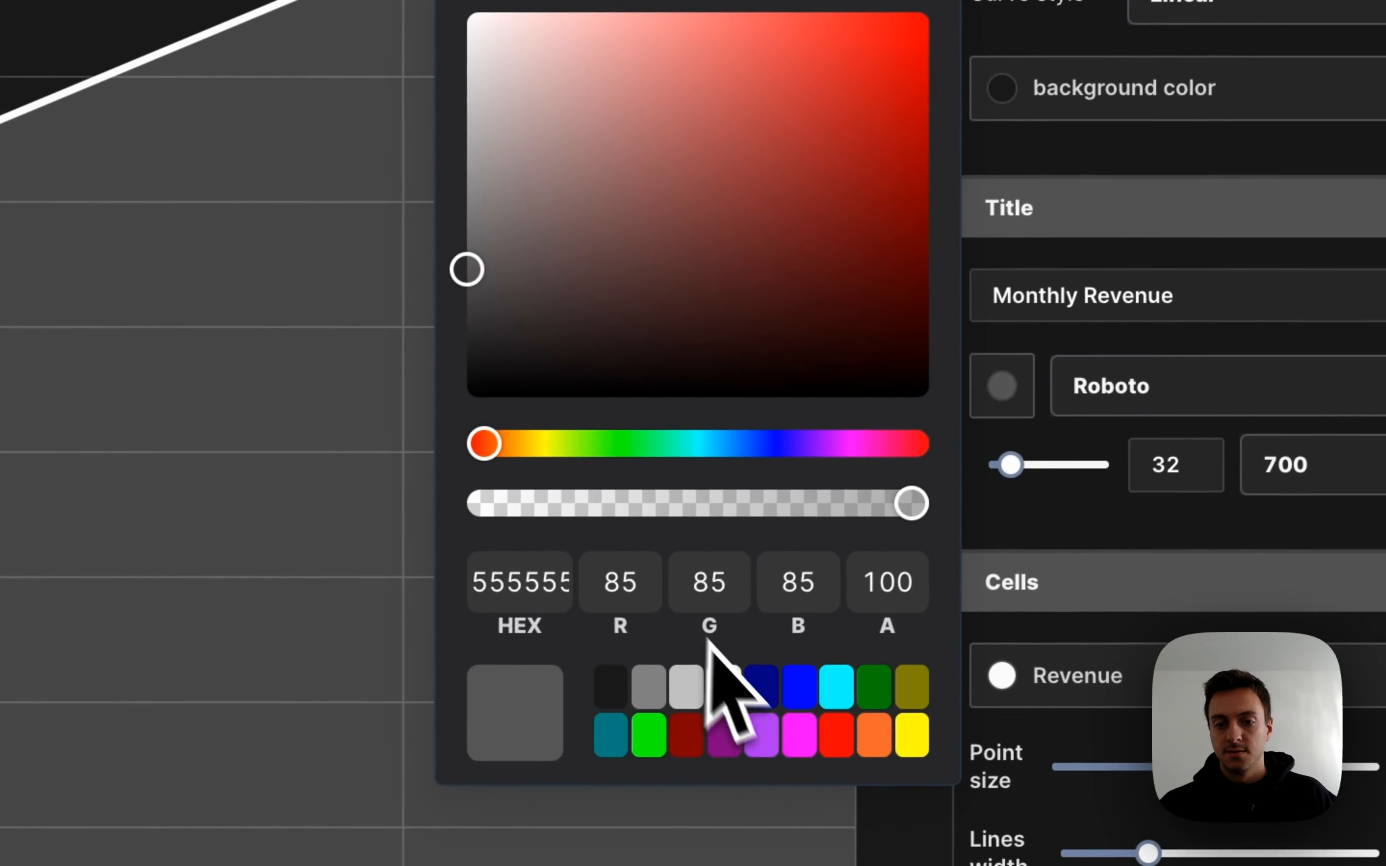
pyautogui.click(724, 687)
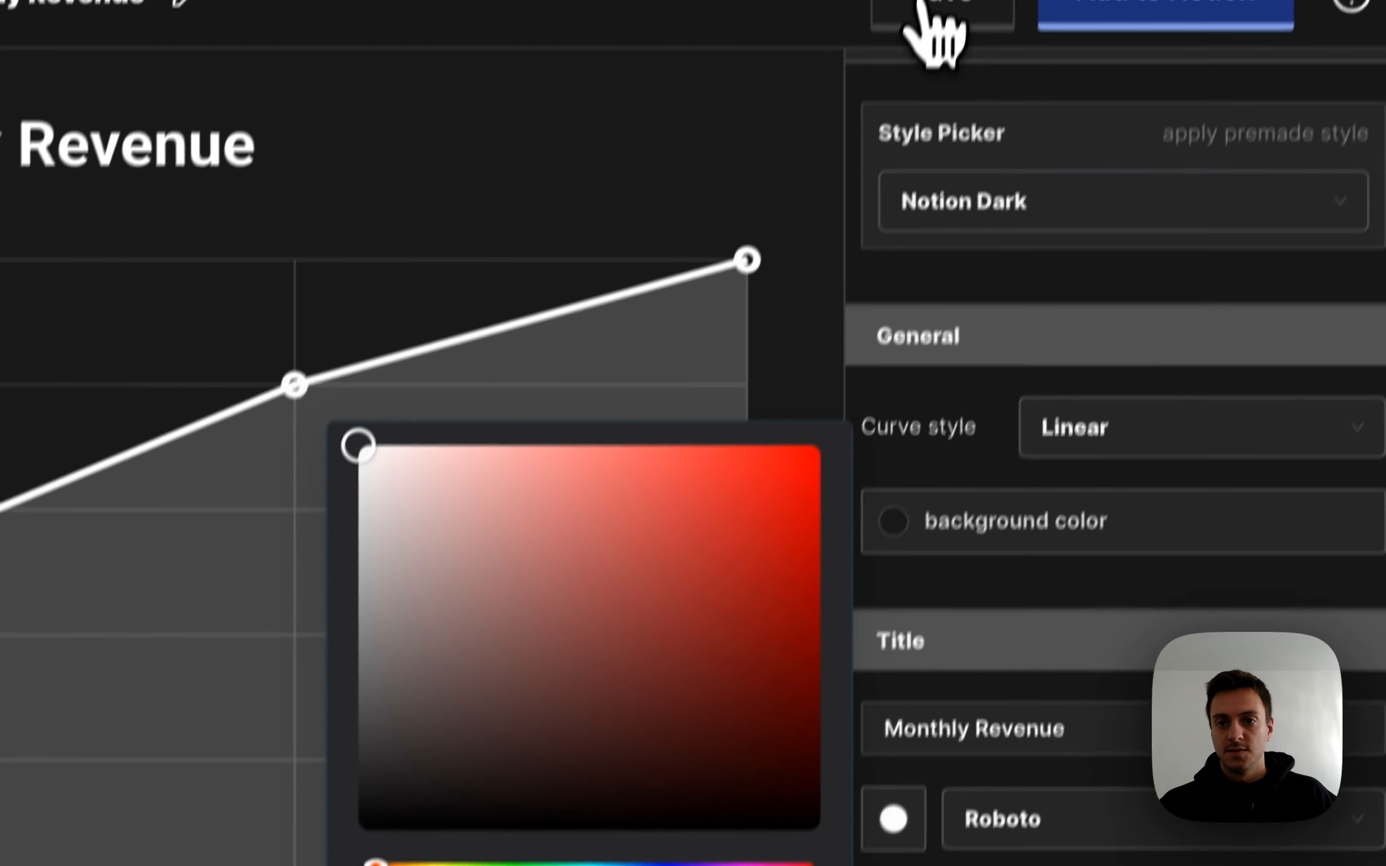
pyautogui.click(917, 72)
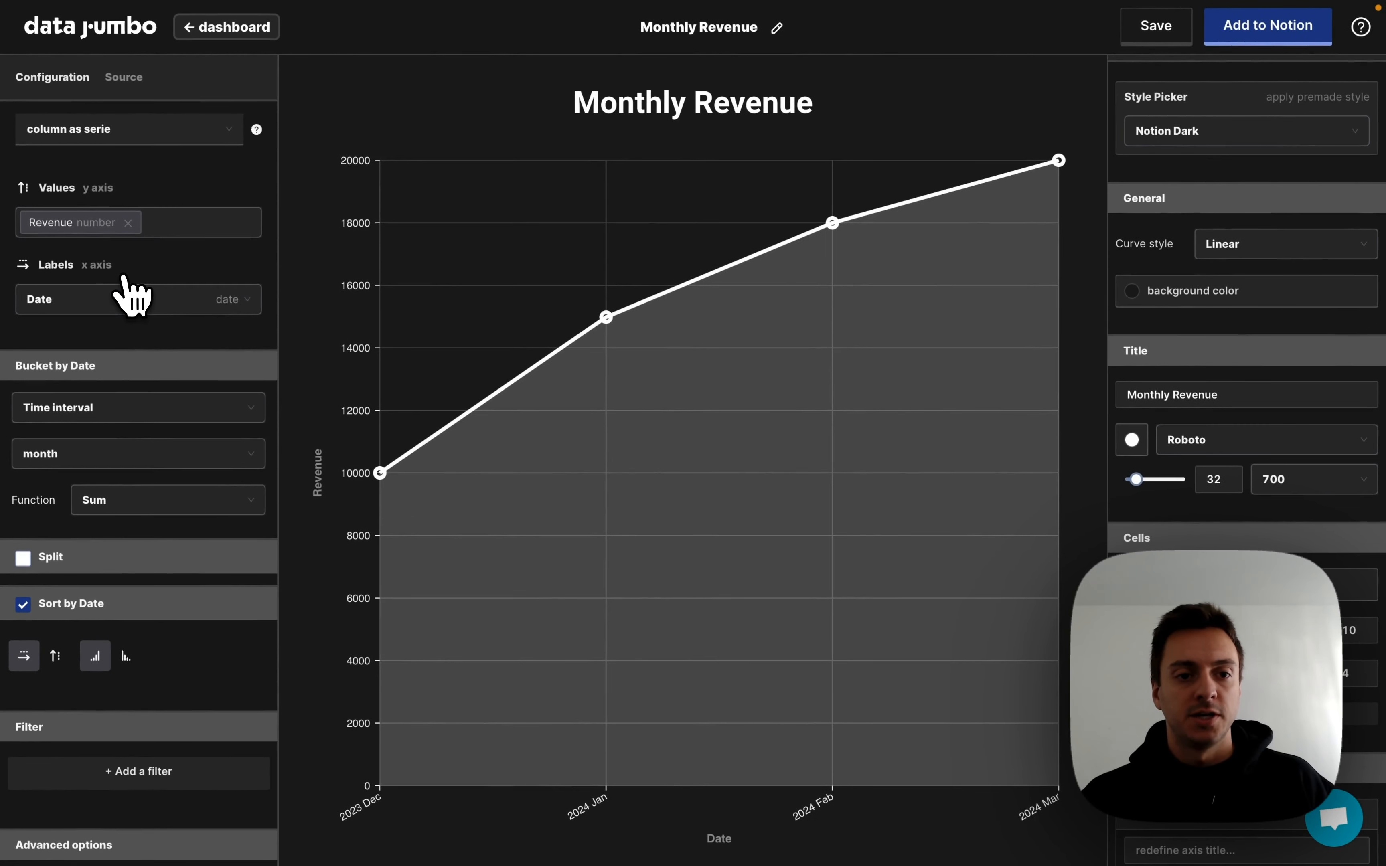
# Return to the Notion Growth Analytics page and refresh the embedded chart to load its title.
pyautogui.moveTo(27, 192)
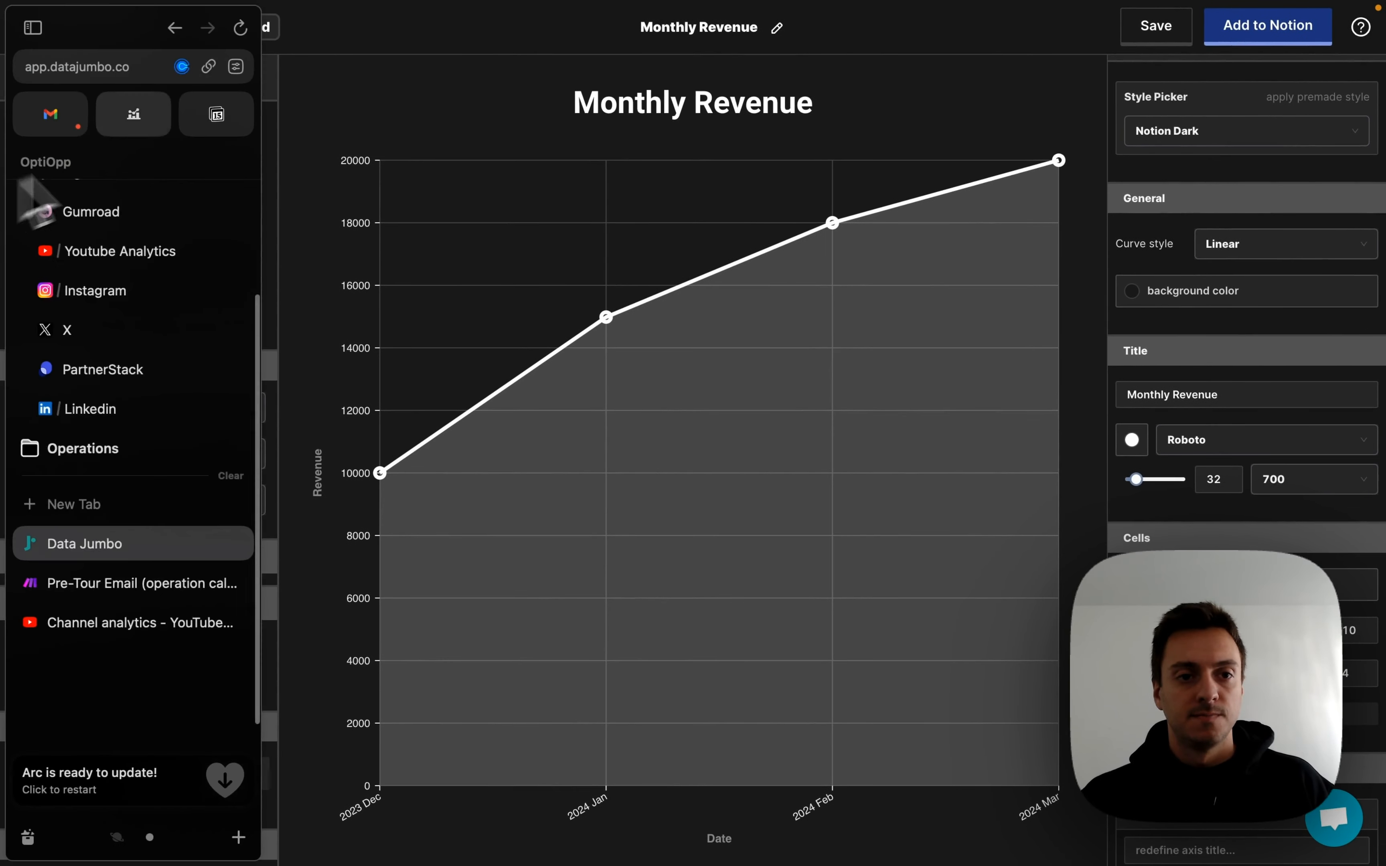
pyautogui.click(155, 117)
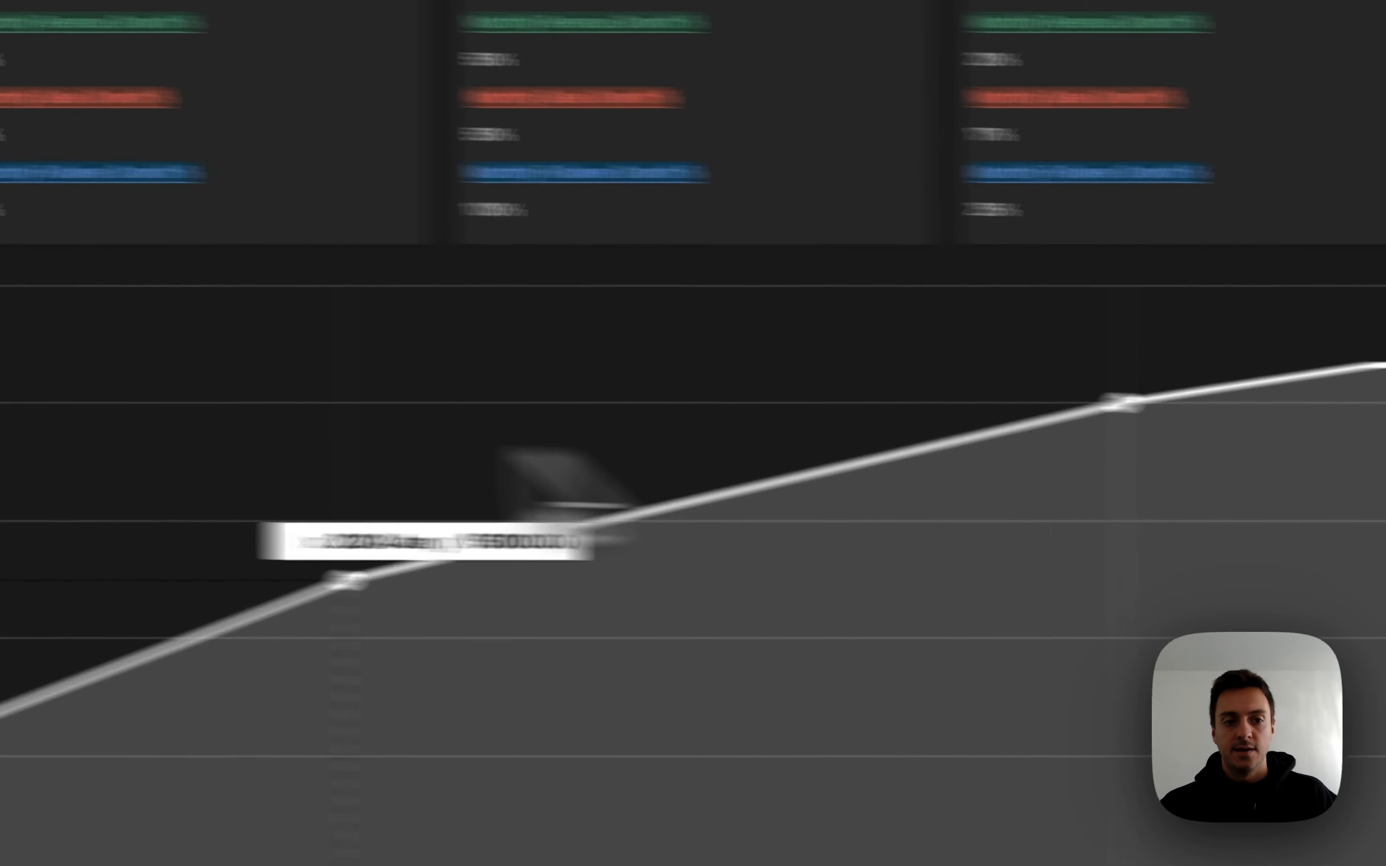
pyautogui.click(154, 337)
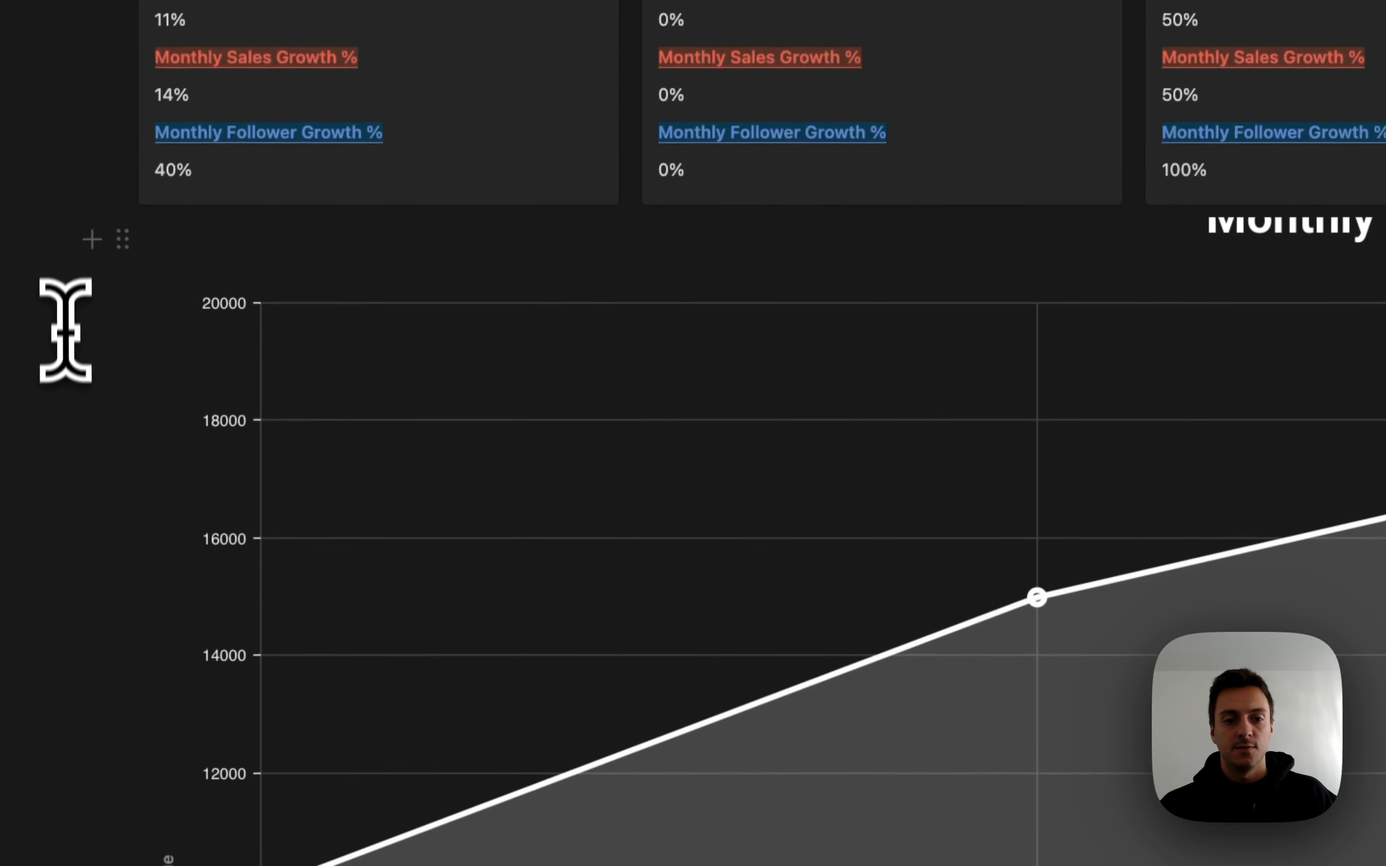
# Add an empty line between the Monthly Statistics gallery and the embedded Monthly Revenue chart.
pyautogui.scroll(-5, 66, 330)
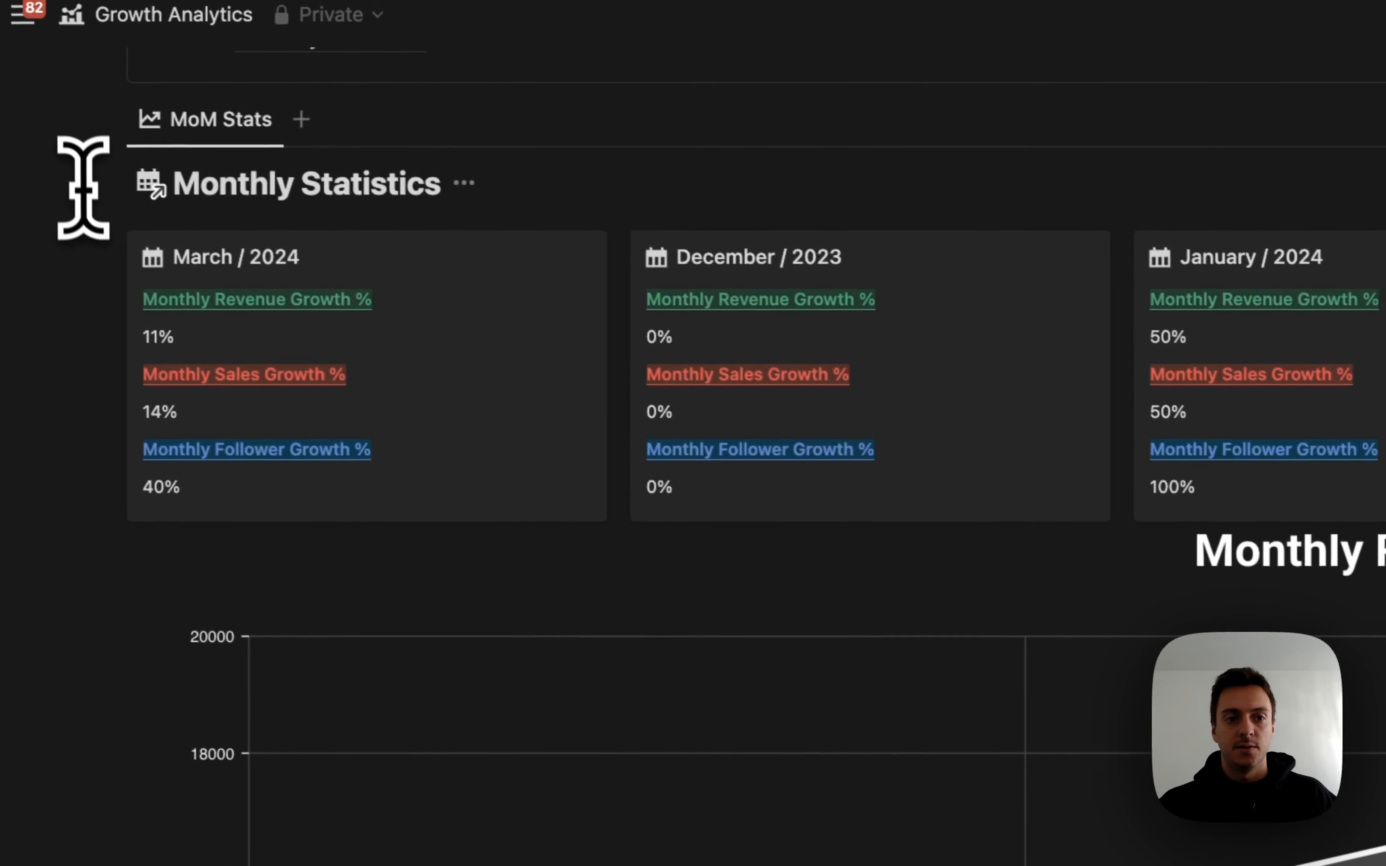
pyautogui.scroll(2, 204, 219)
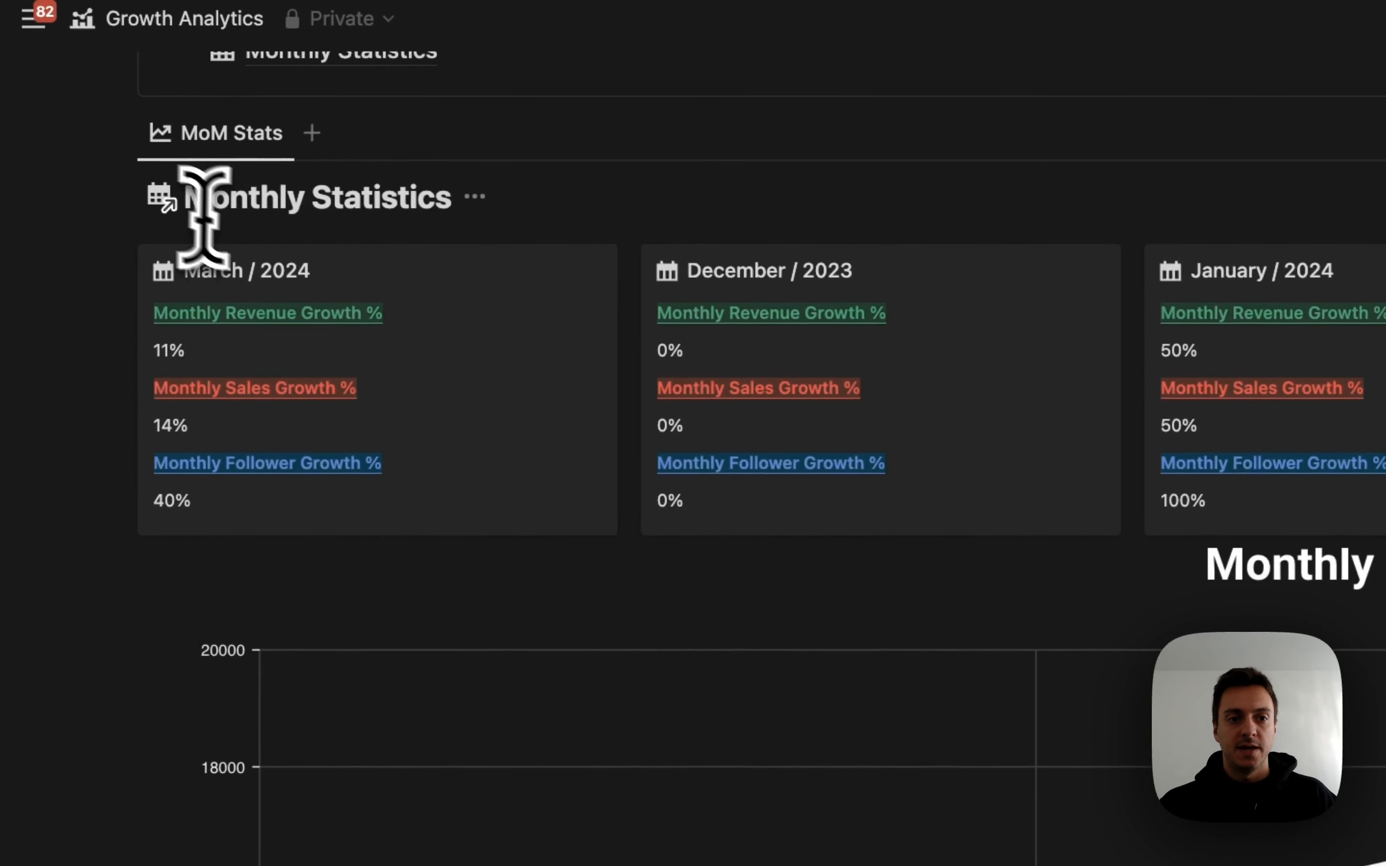
pyautogui.click(92, 247)
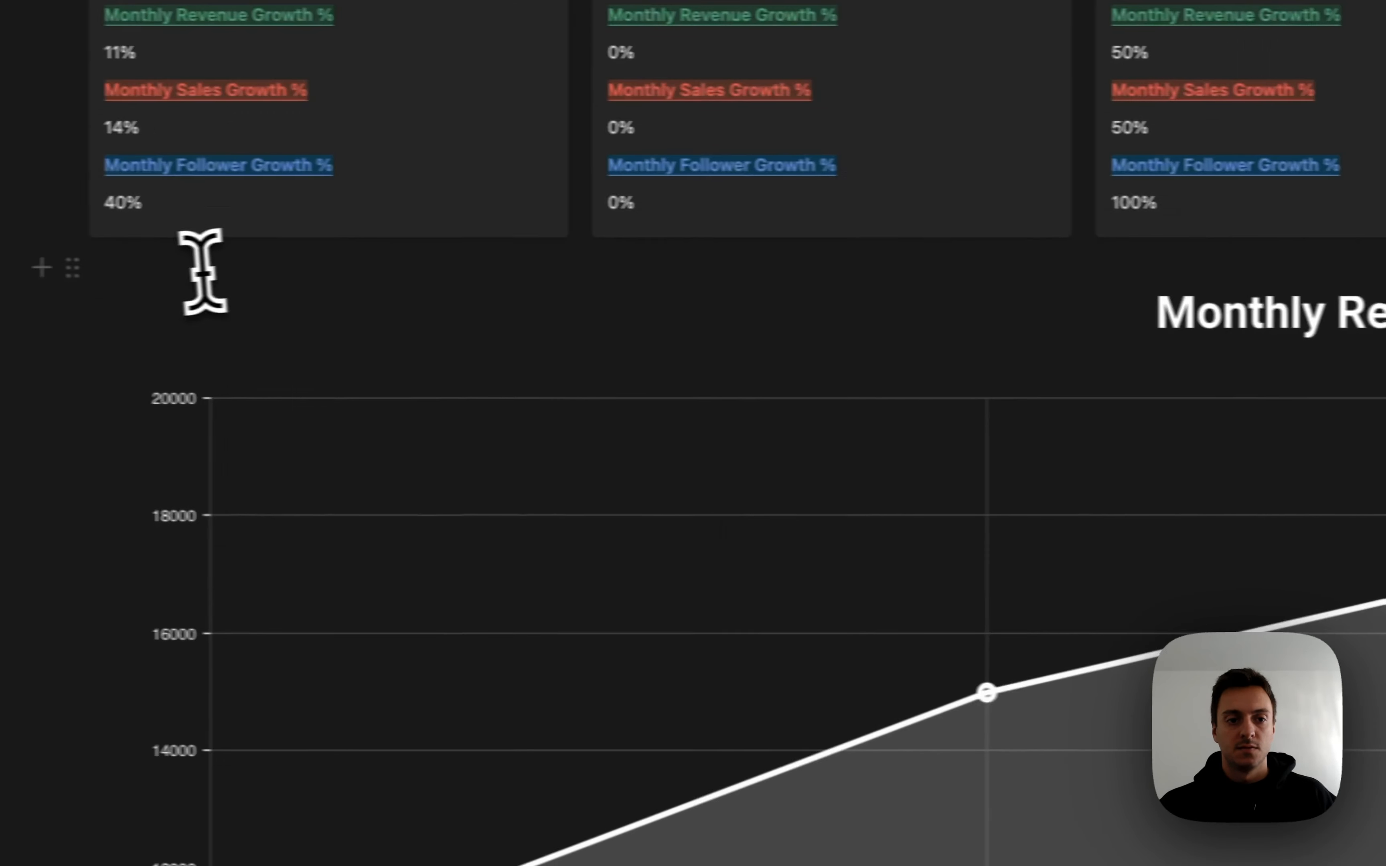
pyautogui.click(241, 273)
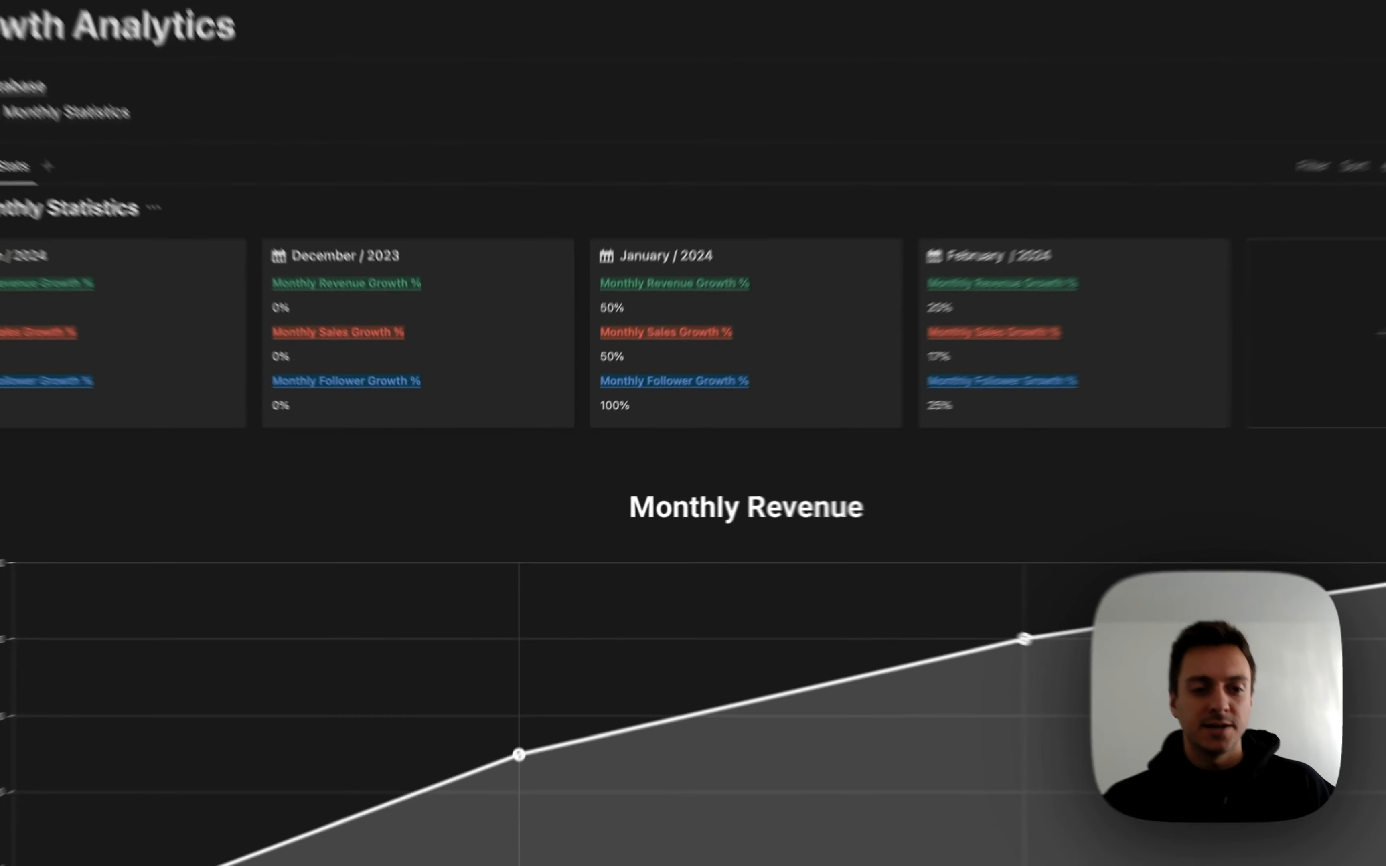
# Switch to Data Jumbo, set the Monthly Revenue title's font size to 50, and save the chart.
pyautogui.moveTo(1, 424)
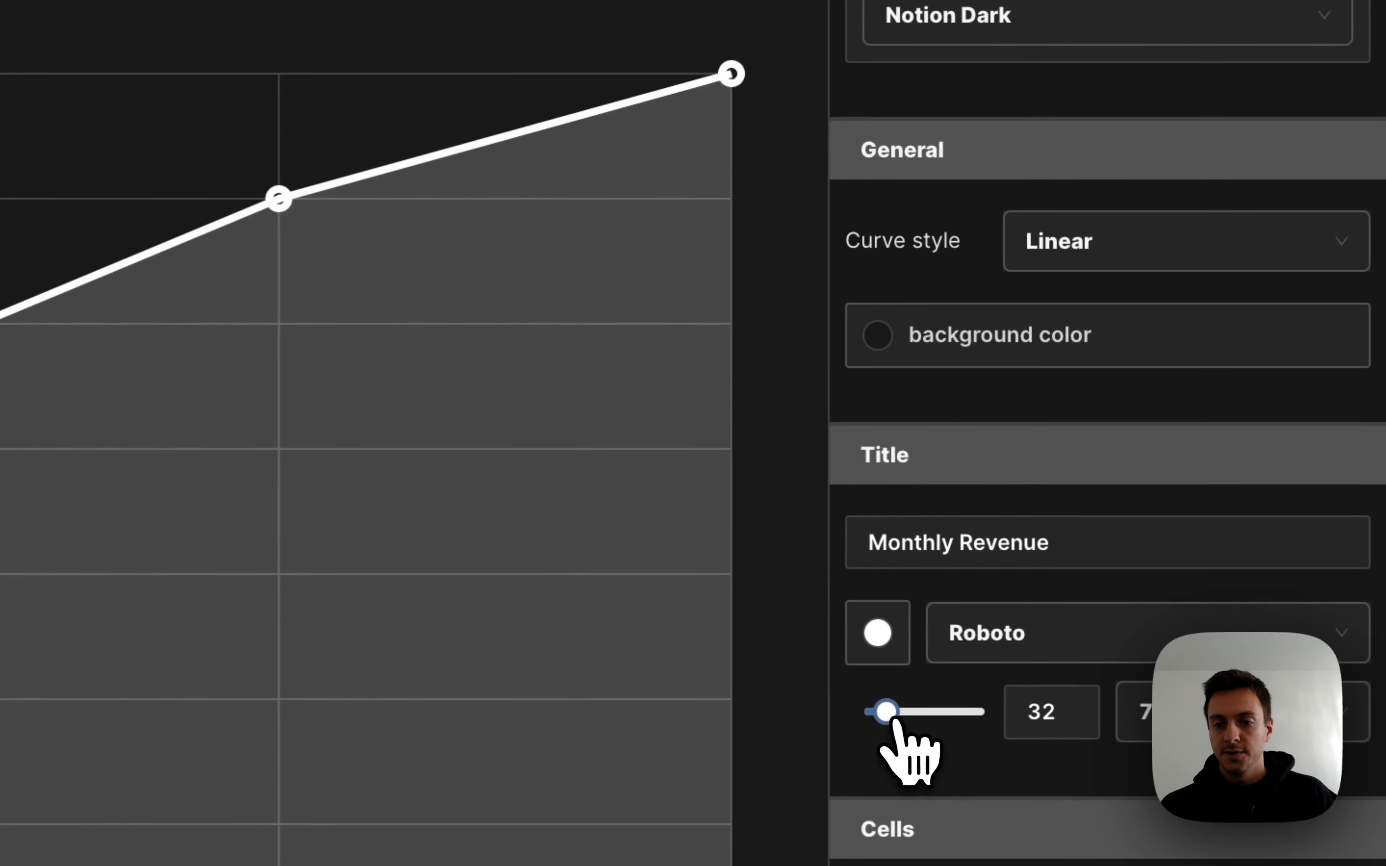
pyautogui.moveTo(886, 713); pyautogui.dragTo(908, 721)
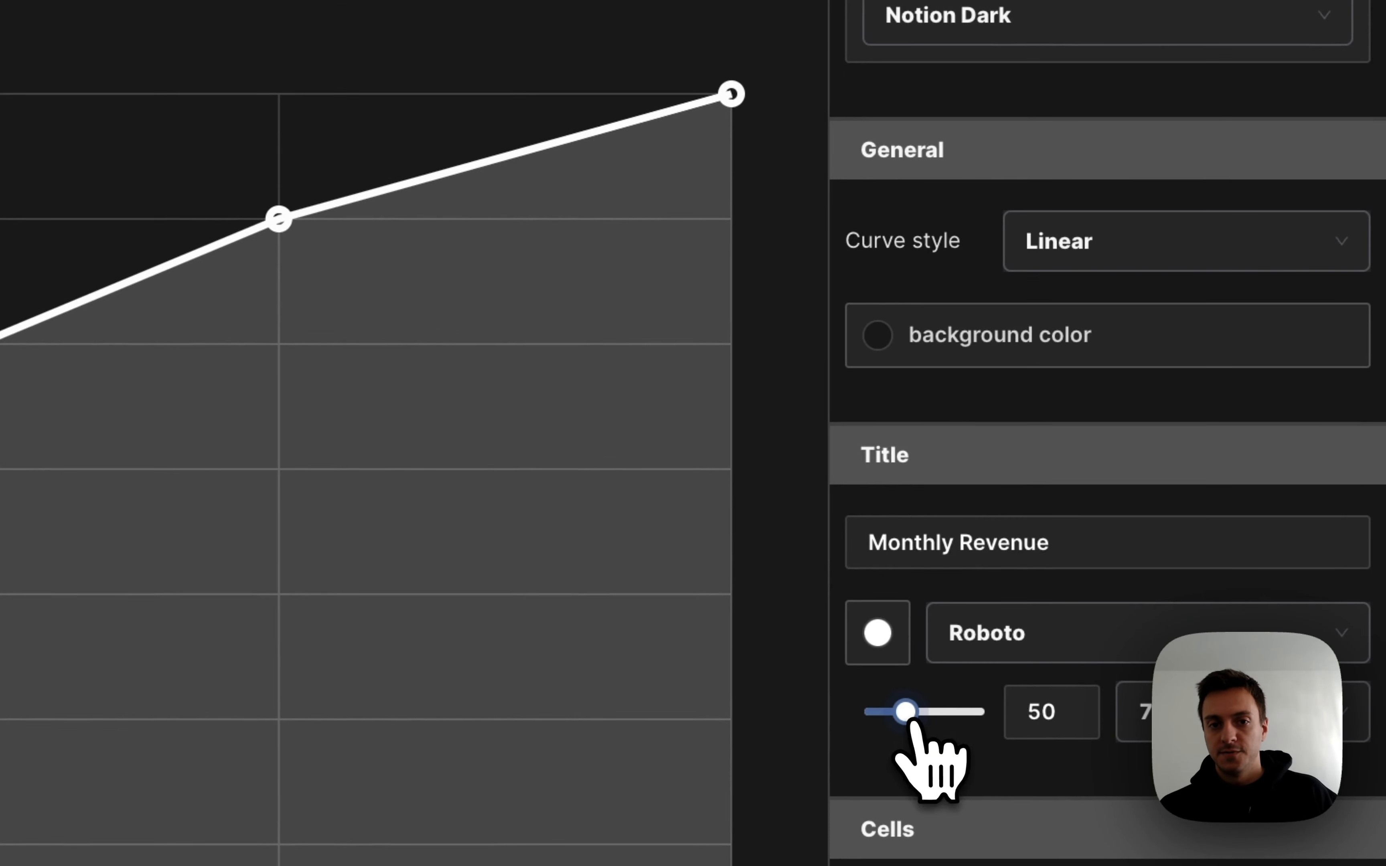
pyautogui.click(945, 35)
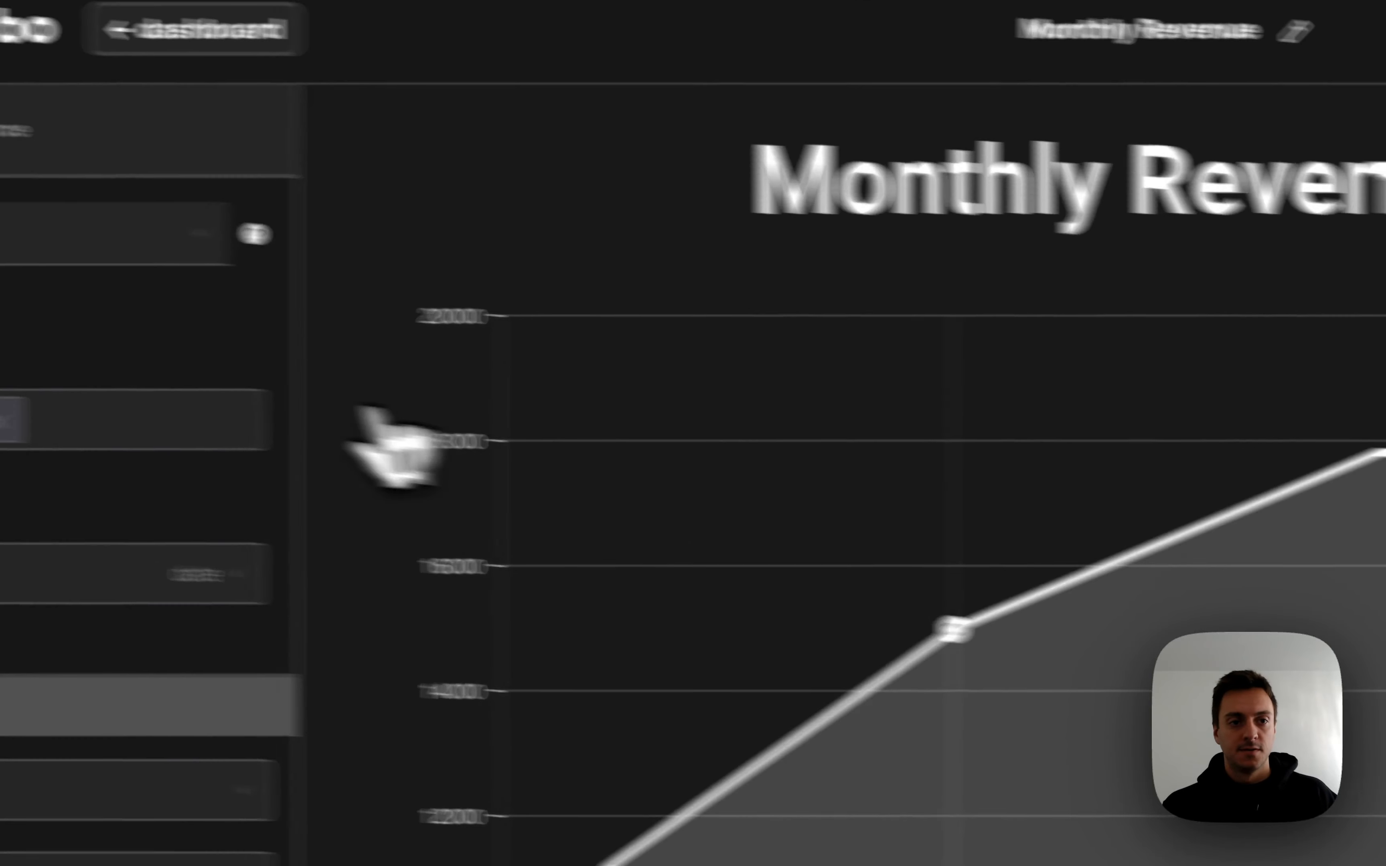
# Go back to the Growth Analytics page in Notion and reload the embedded chart with the larger title.
pyautogui.click(265, 221)
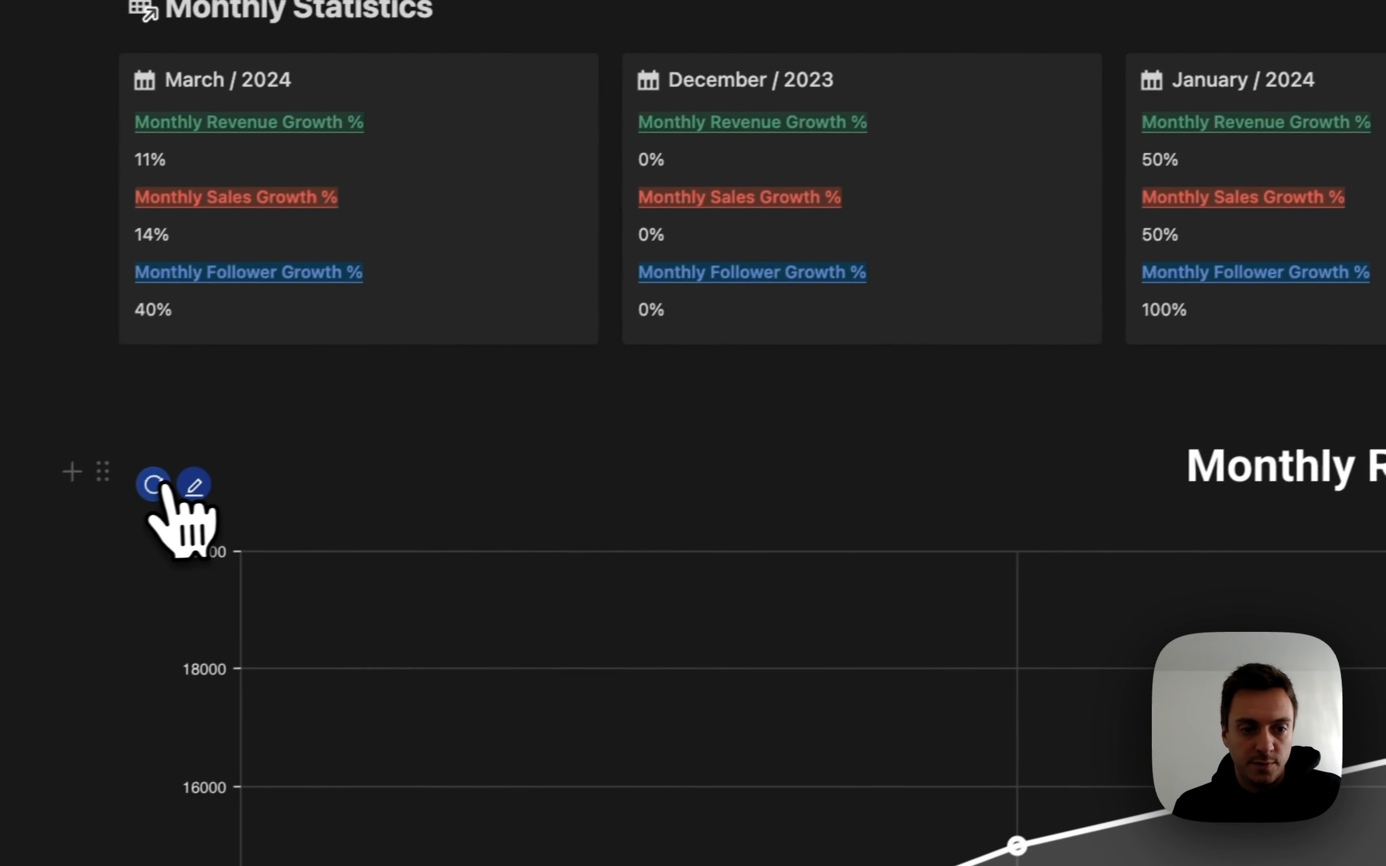
pyautogui.click(166, 481)
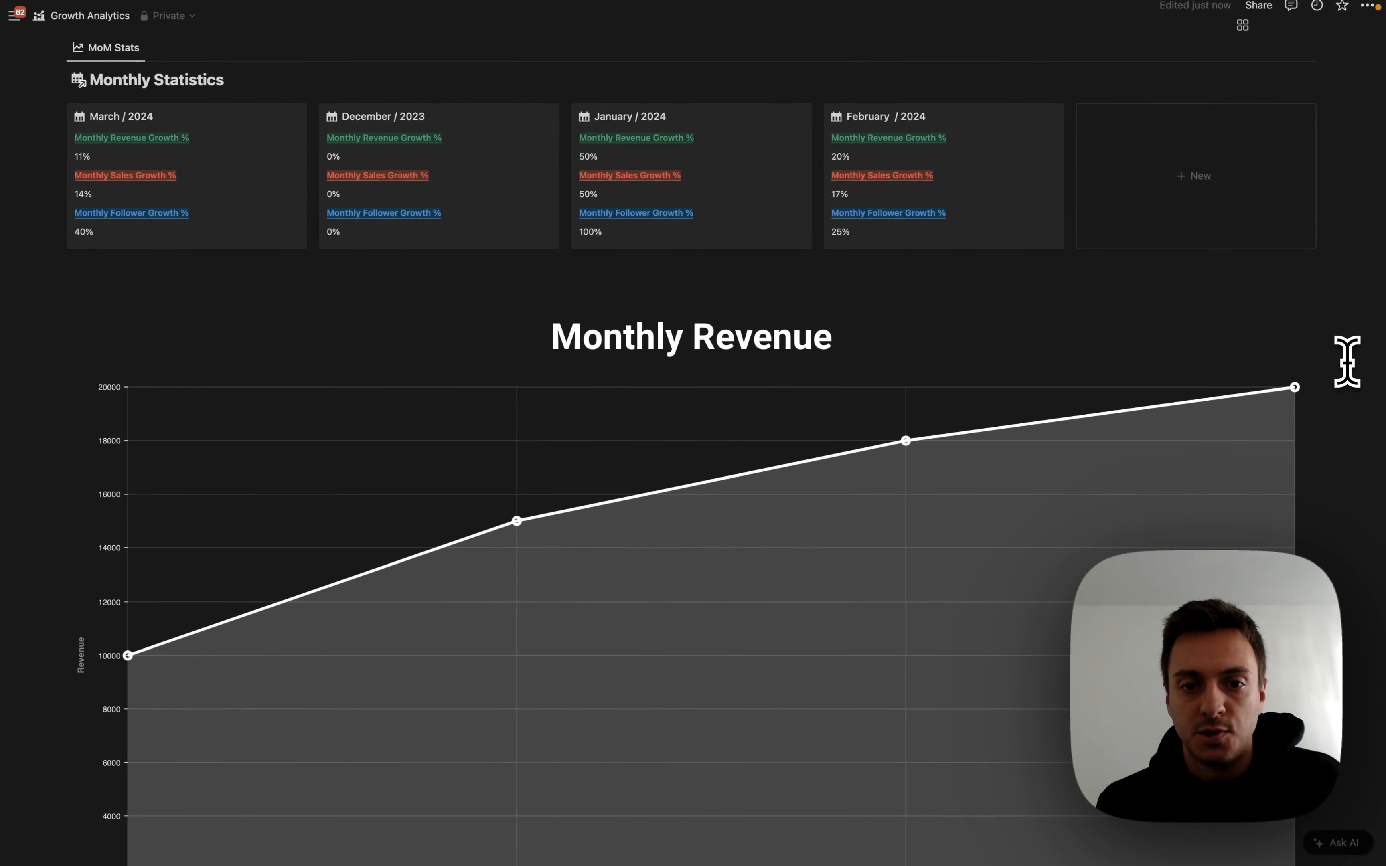
pyautogui.scroll(1, 1347, 360)
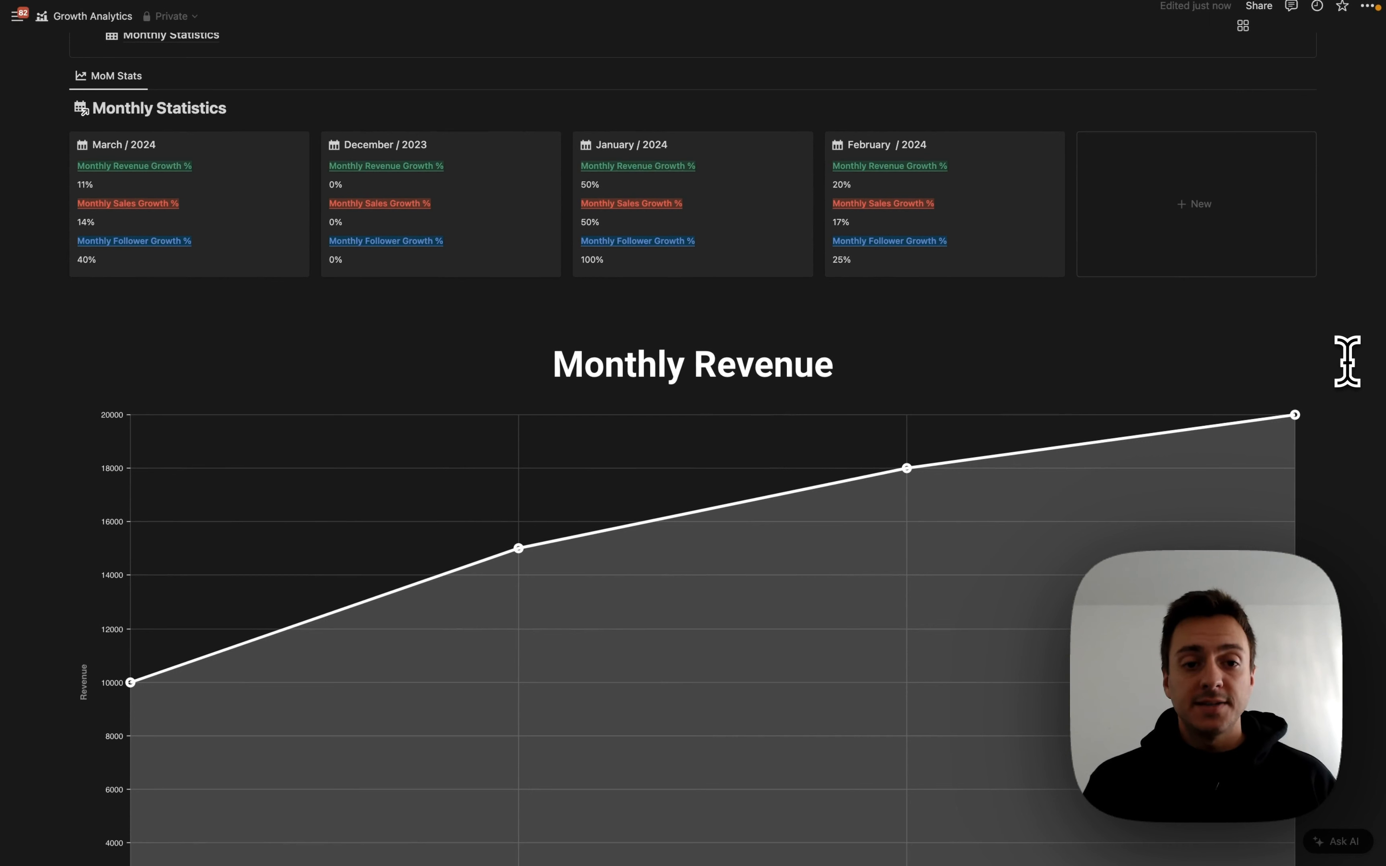